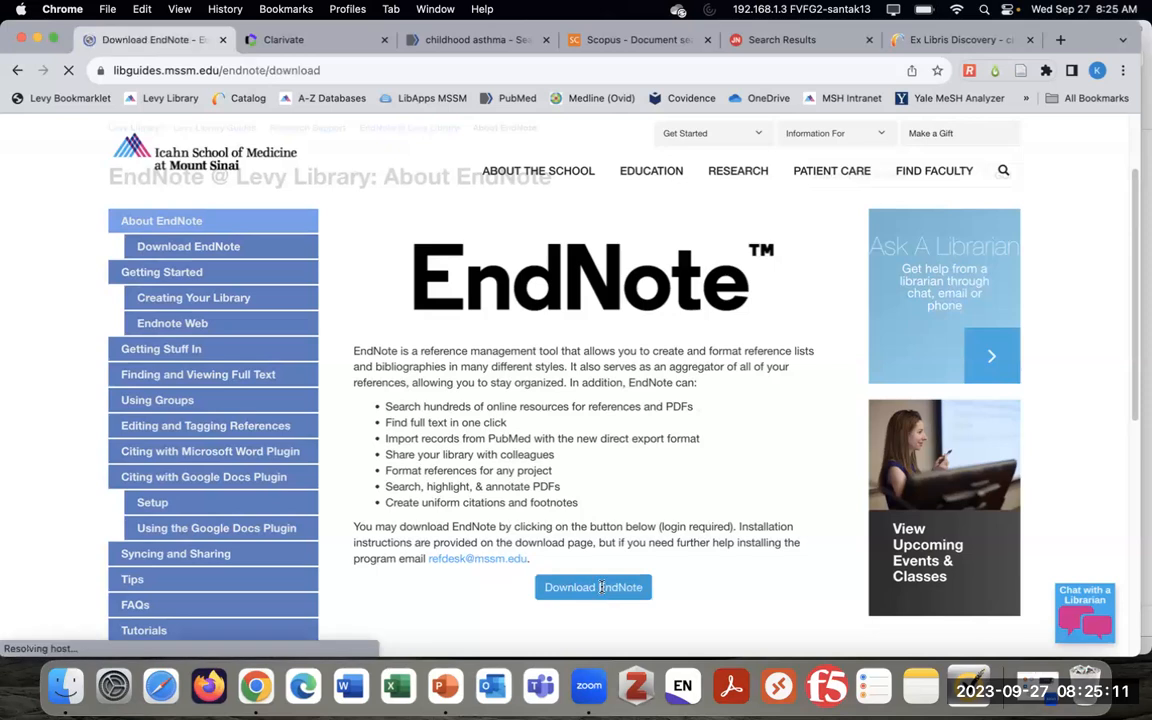
# Accept the EndNote usage agreement by signing in with your network username and password
pyautogui.scroll(-2, 731, 600)
pyautogui.scroll(2, 731, 563)
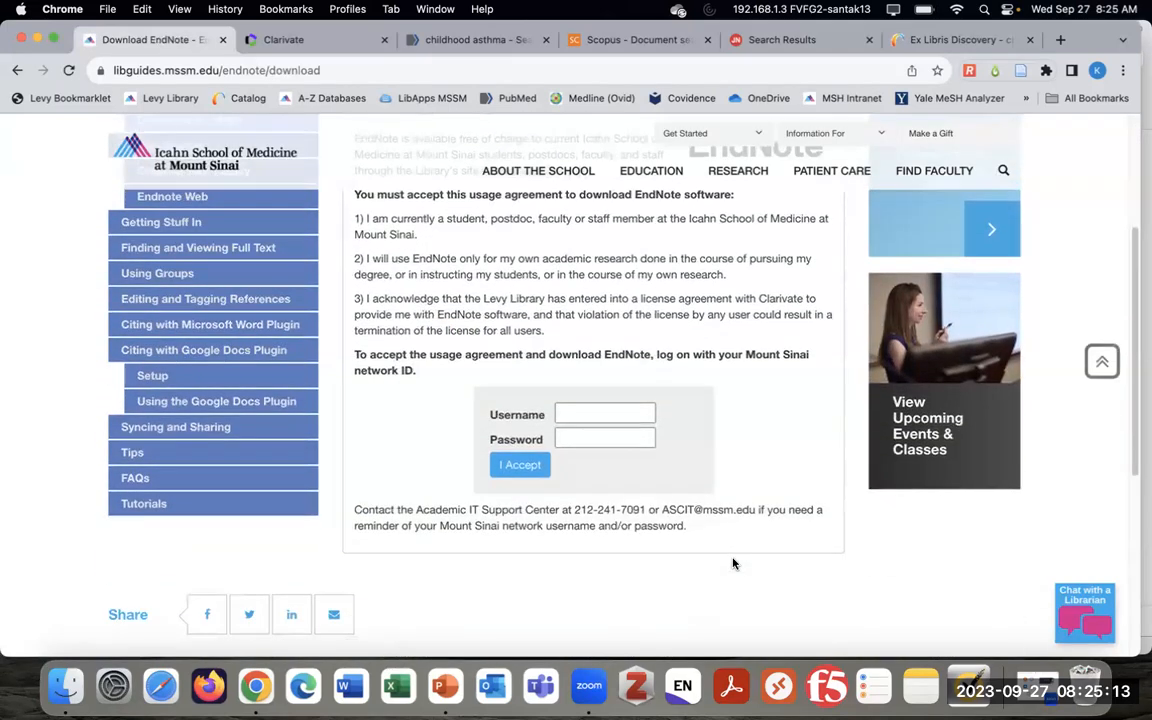
pyautogui.scroll(-1, 732, 563)
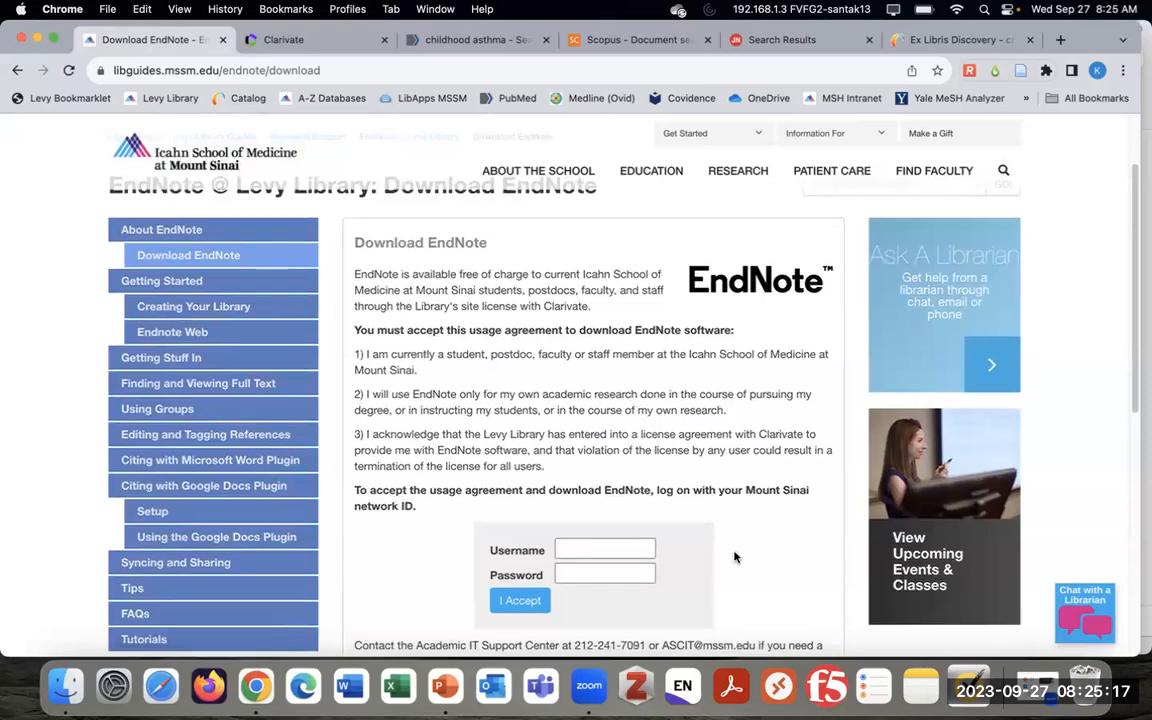
pyautogui.scroll(-1, 740, 557)
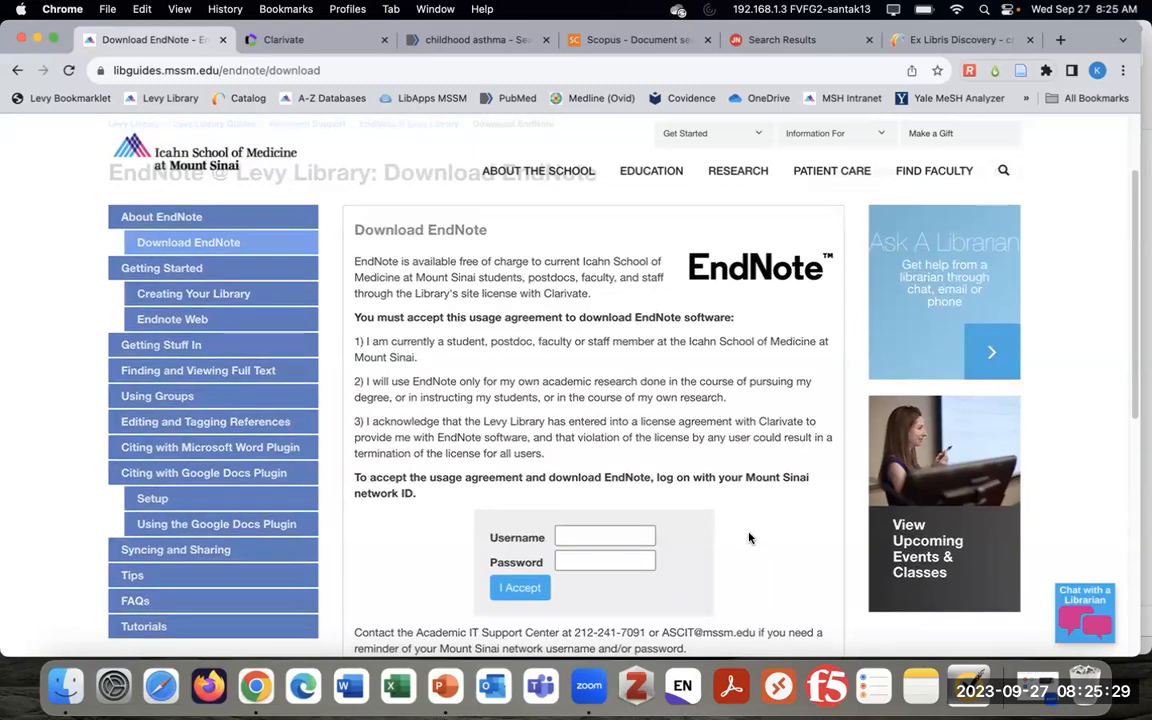
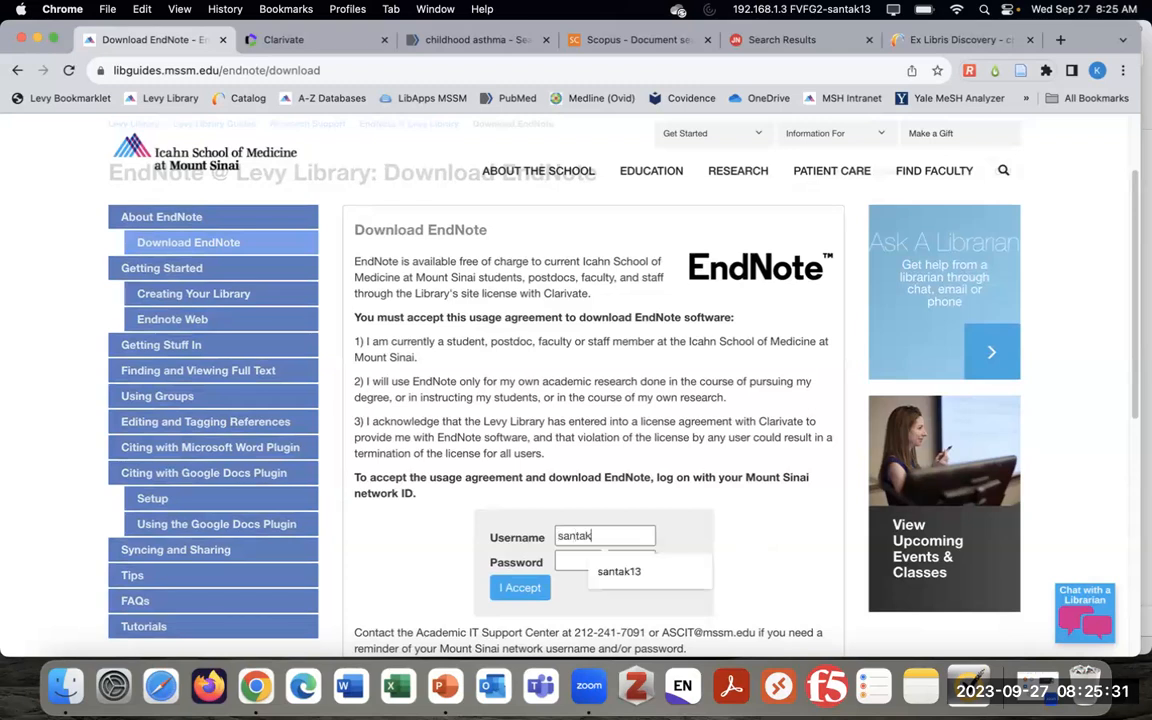
pyautogui.press('Tab')
pyautogui.write('••••••••••')
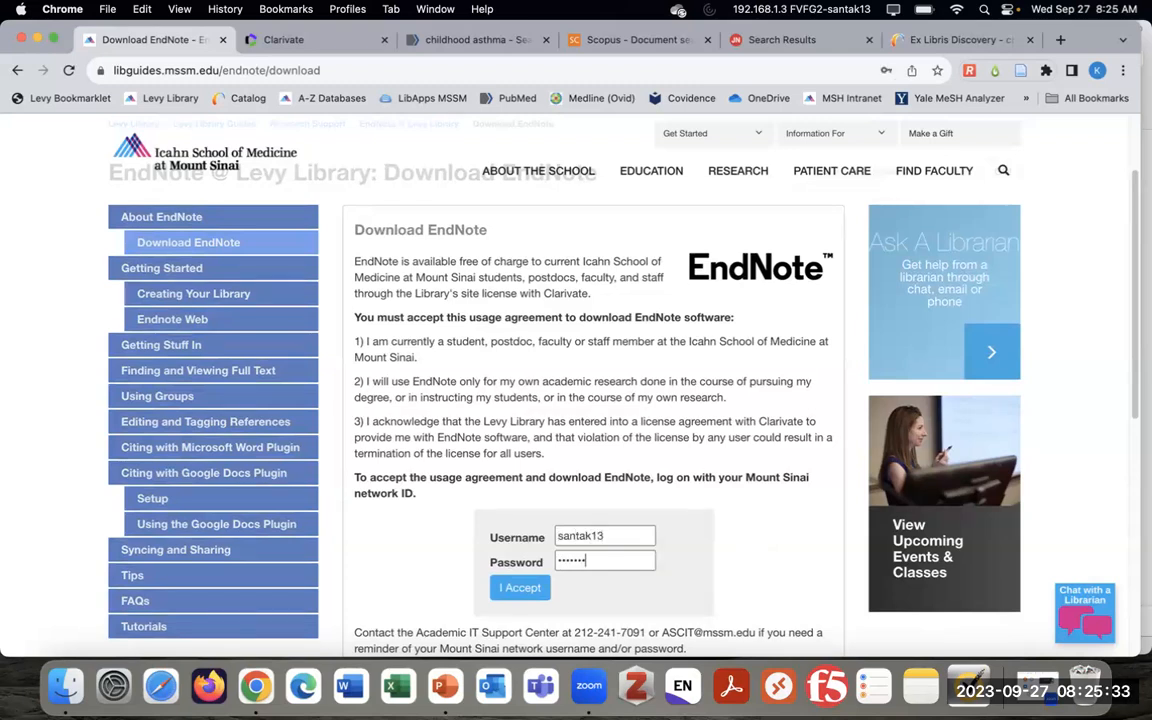
pyautogui.write('••••')
pyautogui.press('Return')
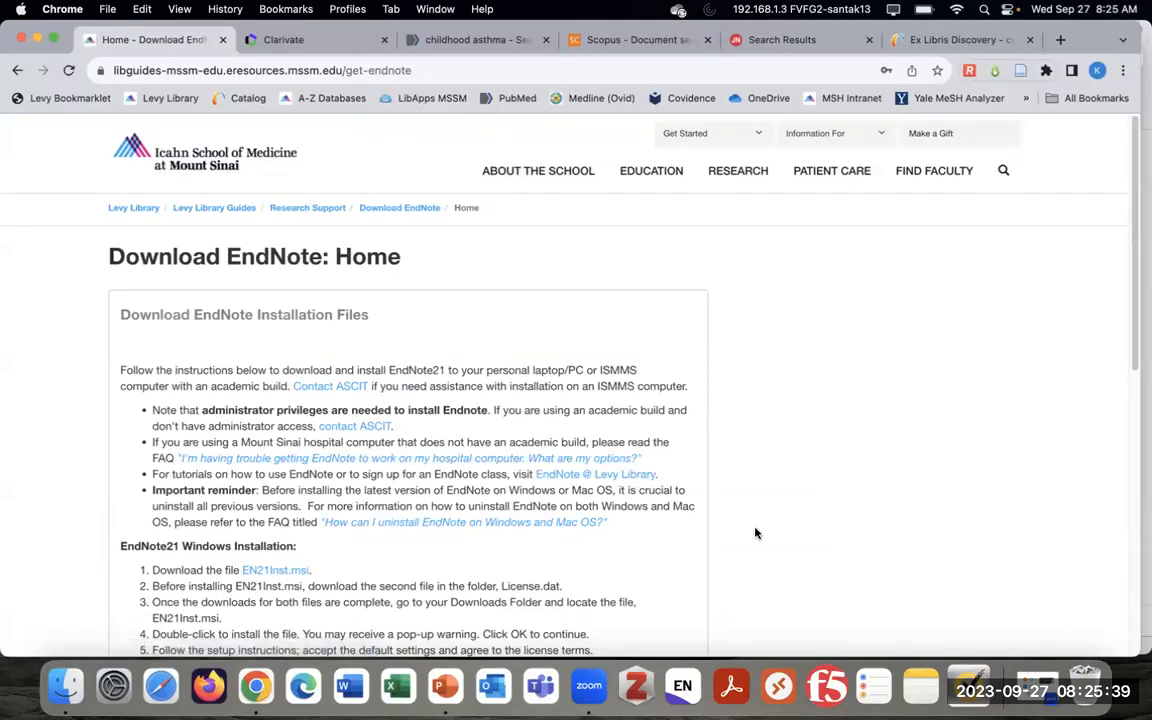
pyautogui.scroll(-2, 754, 523)
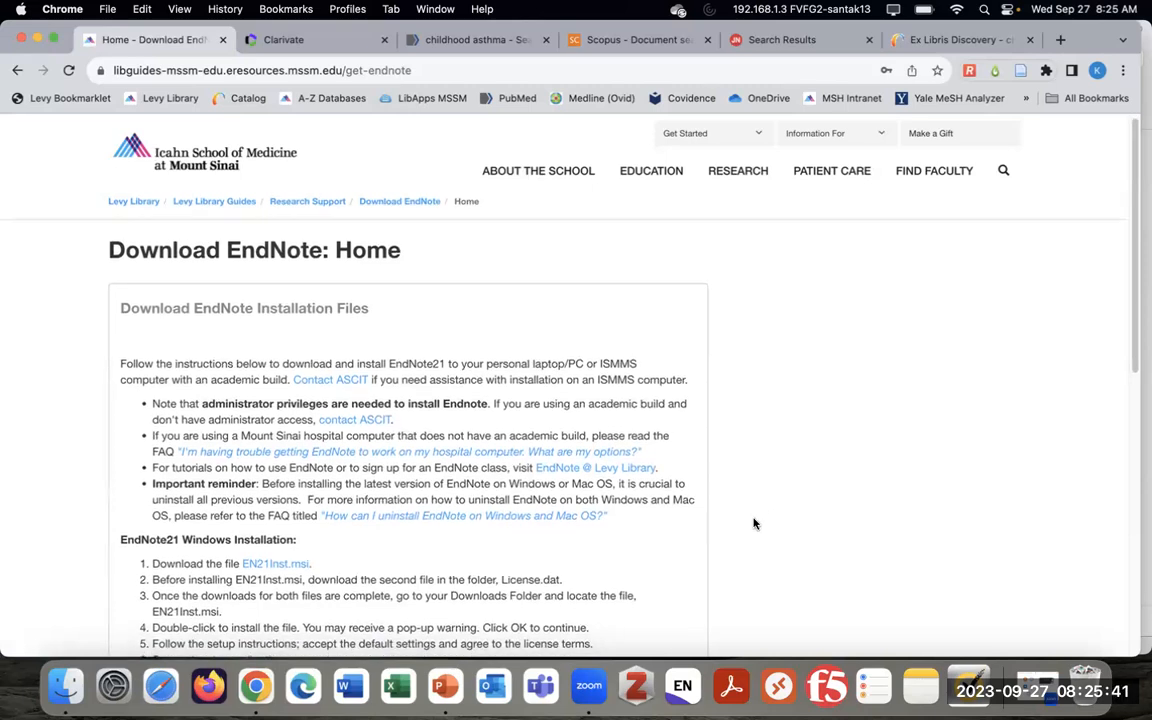
pyautogui.scroll(-2, 754, 525)
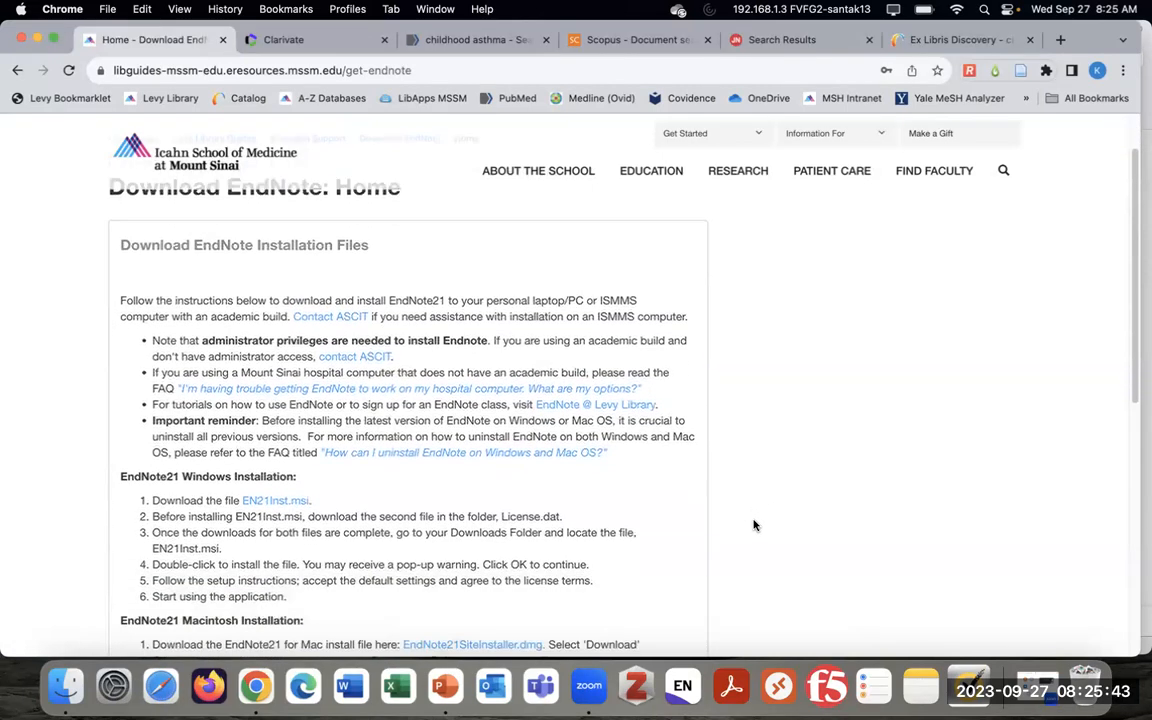
pyautogui.scroll(-1, 741, 521)
pyautogui.scroll(-1, 741, 521)
pyautogui.scroll(-2, 738, 520)
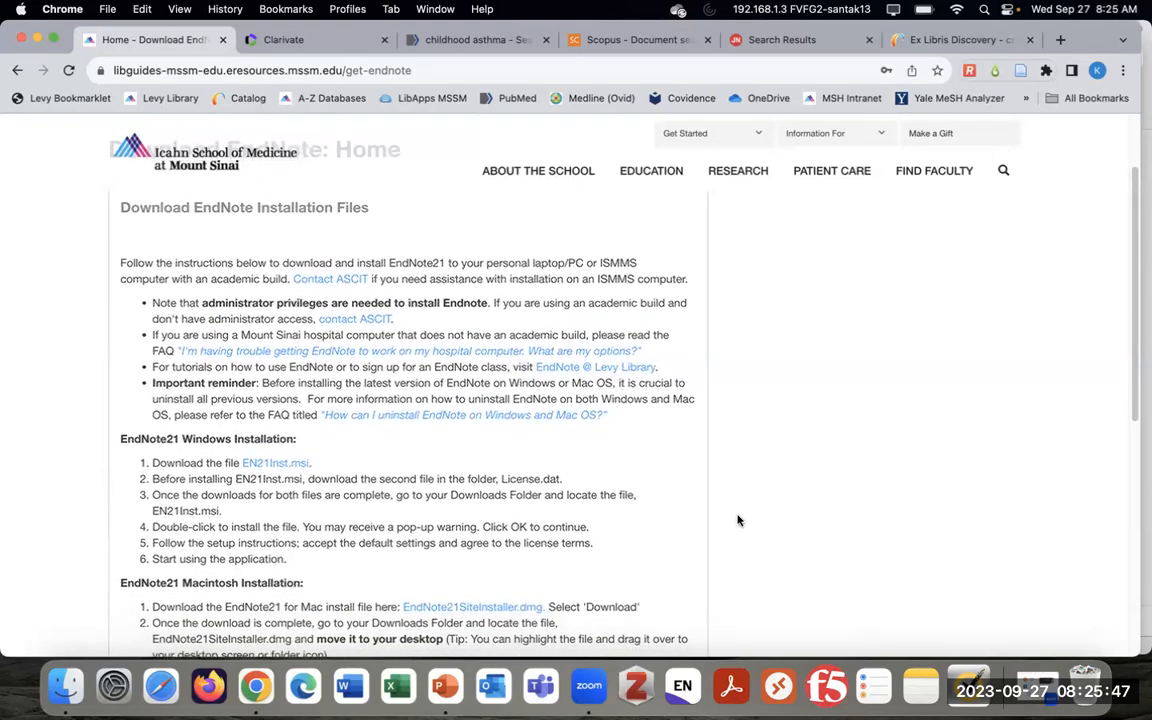
pyautogui.scroll(-1, 738, 520)
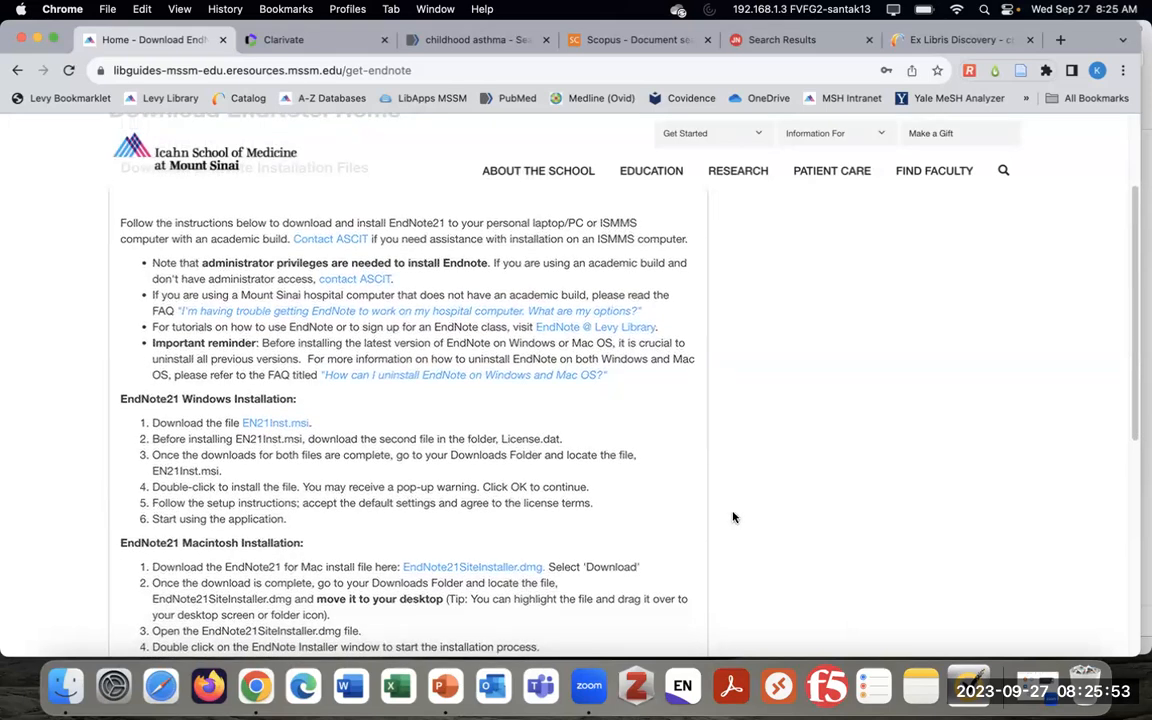
pyautogui.scroll(-2, 610, 490)
pyautogui.scroll(-3, 606, 488)
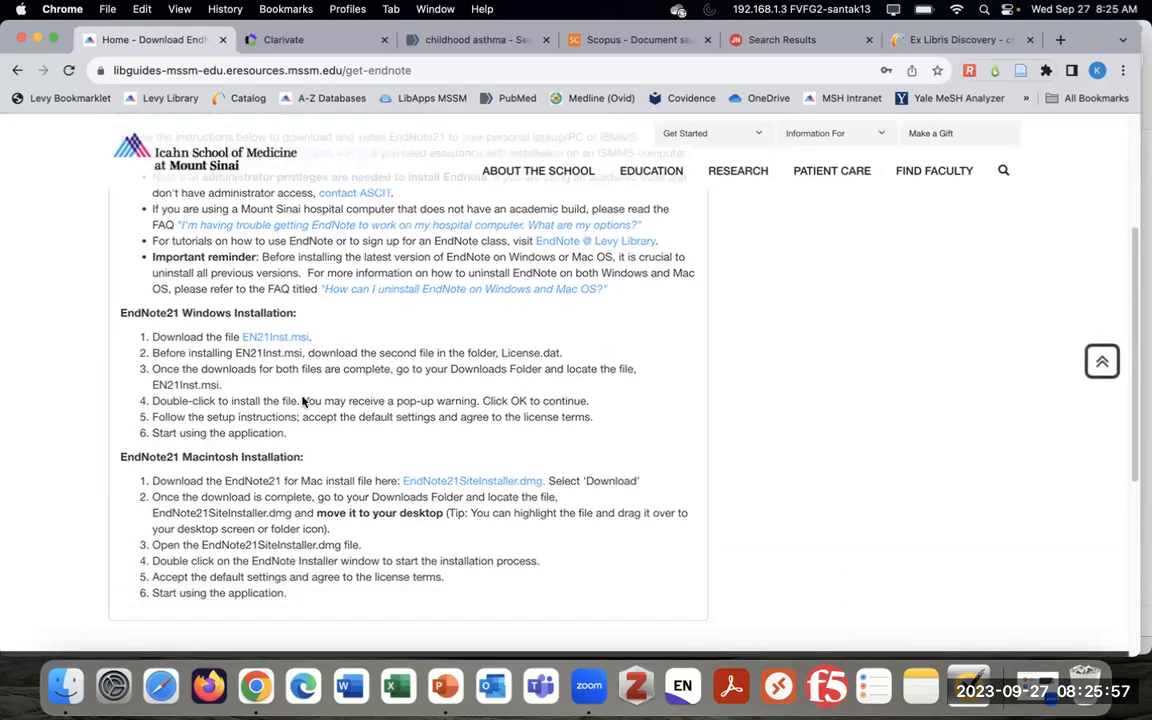
pyautogui.moveTo(118, 312); pyautogui.dragTo(297, 433)
pyautogui.click(288, 422)
pyautogui.moveTo(118, 460); pyautogui.dragTo(303, 598)
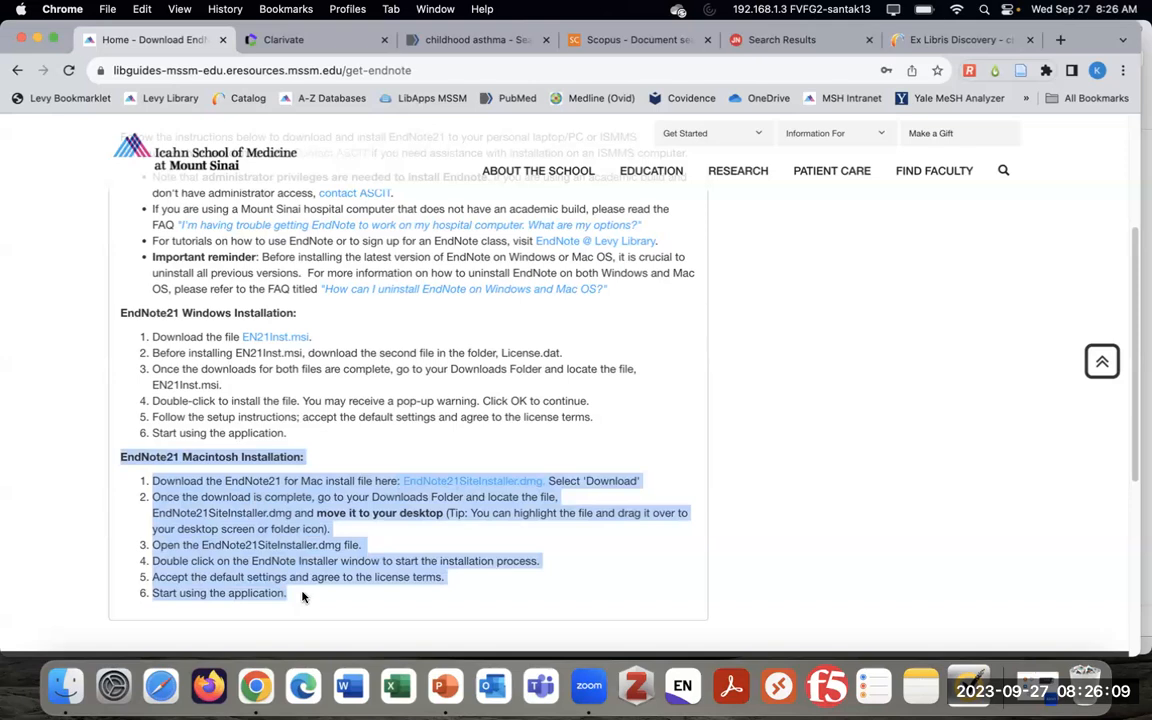
pyautogui.click(302, 594)
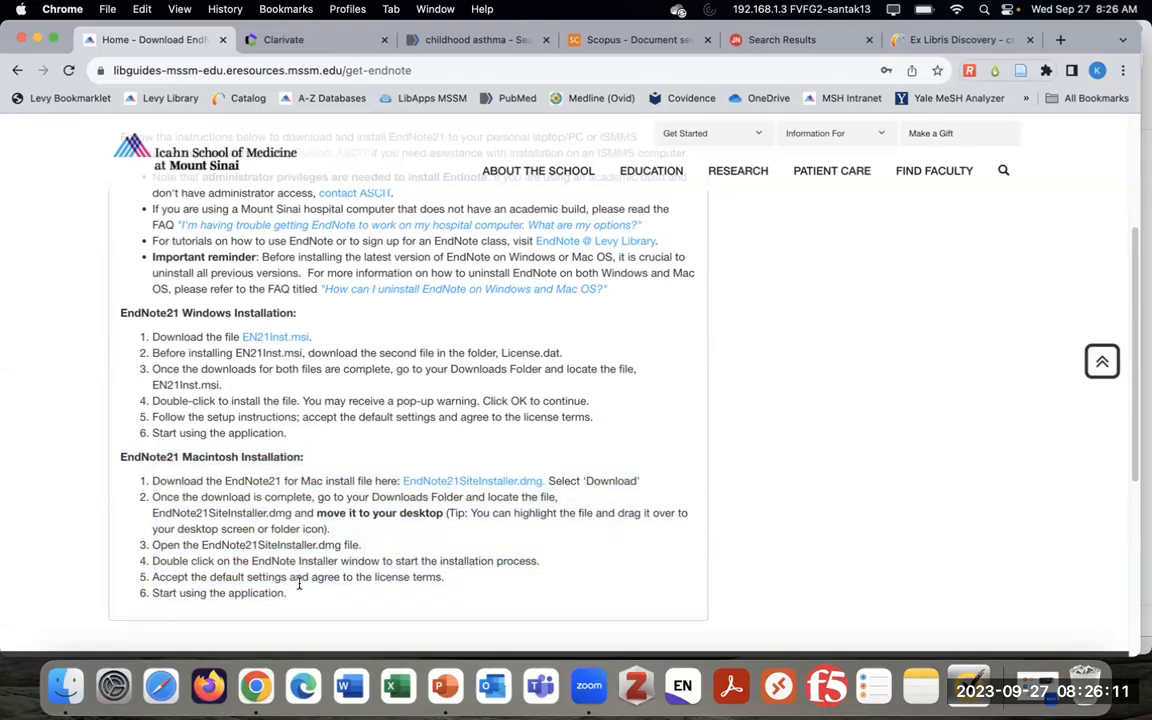
pyautogui.scroll(2, 298, 569)
pyautogui.scroll(1, 300, 566)
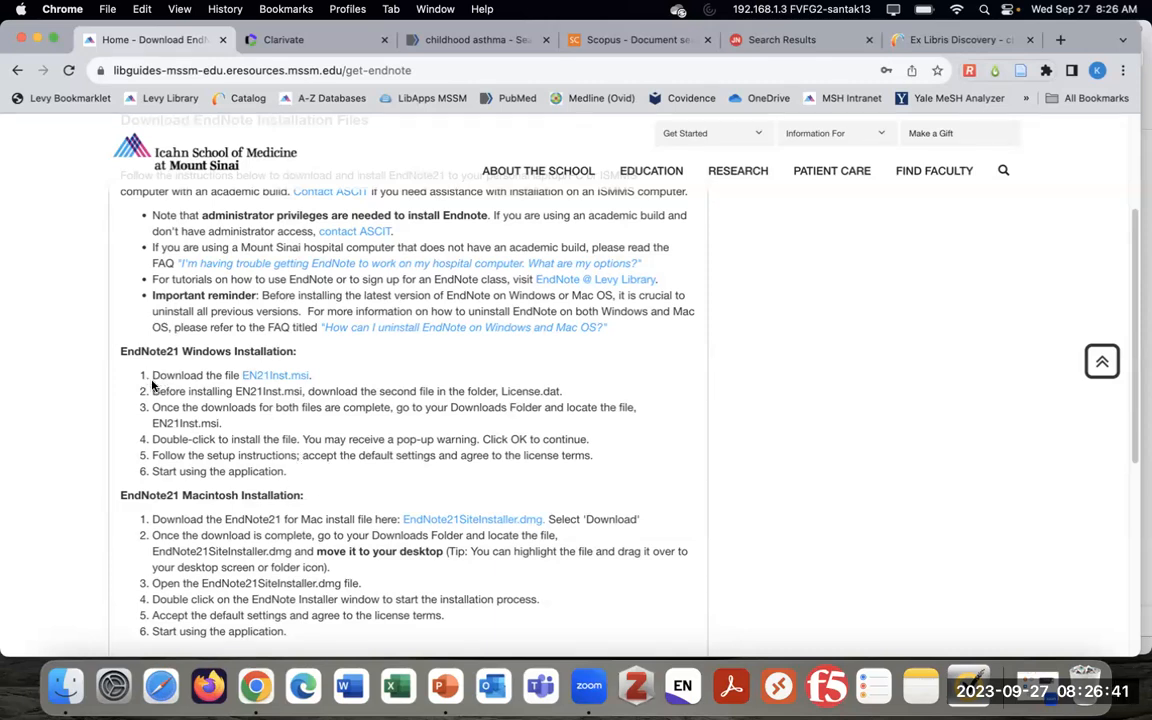
pyautogui.scroll(-1, 358, 492)
pyautogui.scroll(-3, 358, 492)
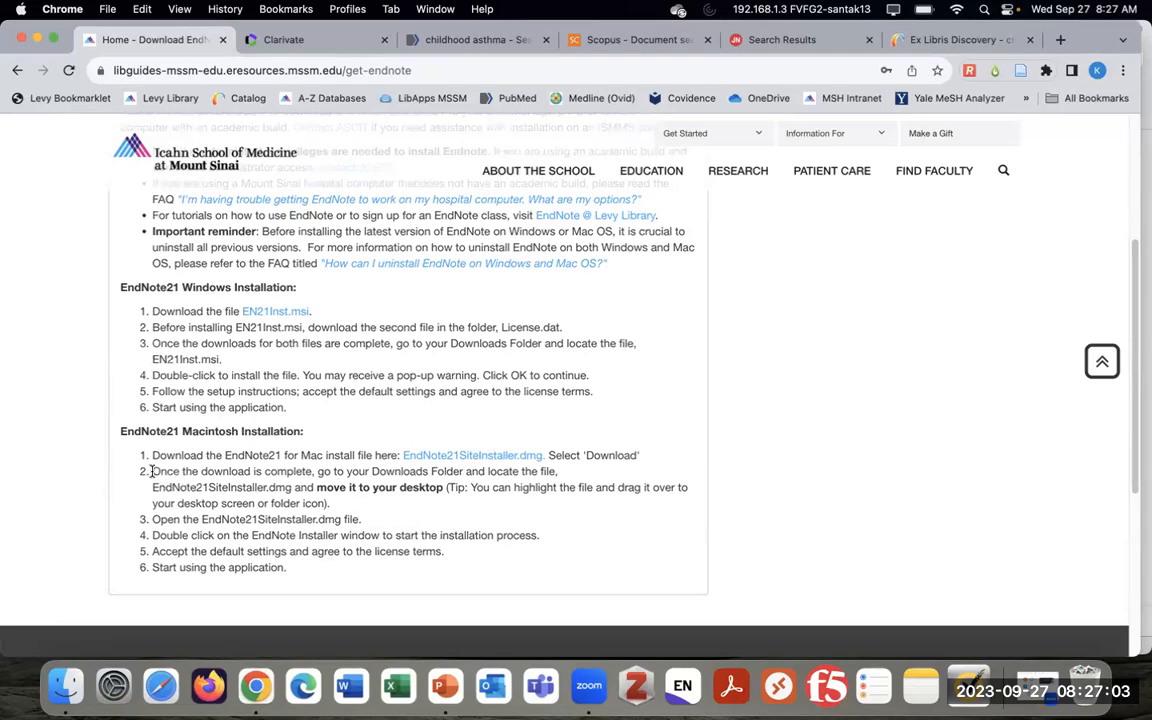
pyautogui.moveTo(154, 476); pyautogui.dragTo(305, 488)
pyautogui.click(200, 479)
pyautogui.scroll(1, 599, 478)
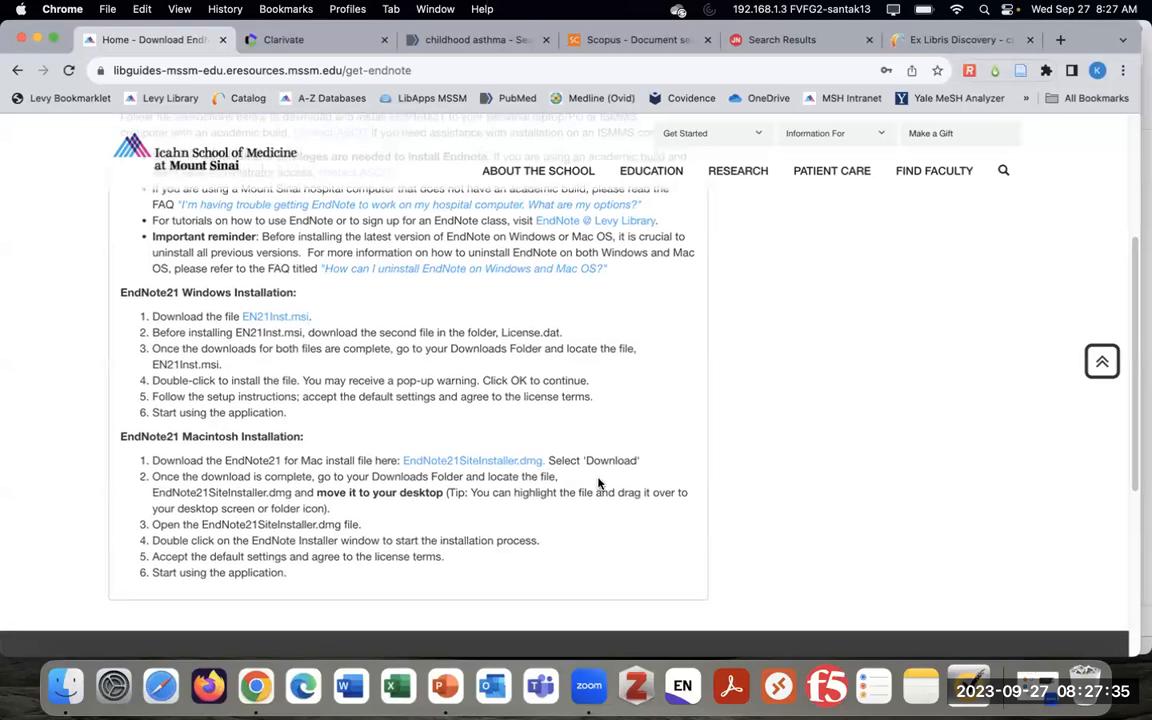
pyautogui.scroll(3, 599, 490)
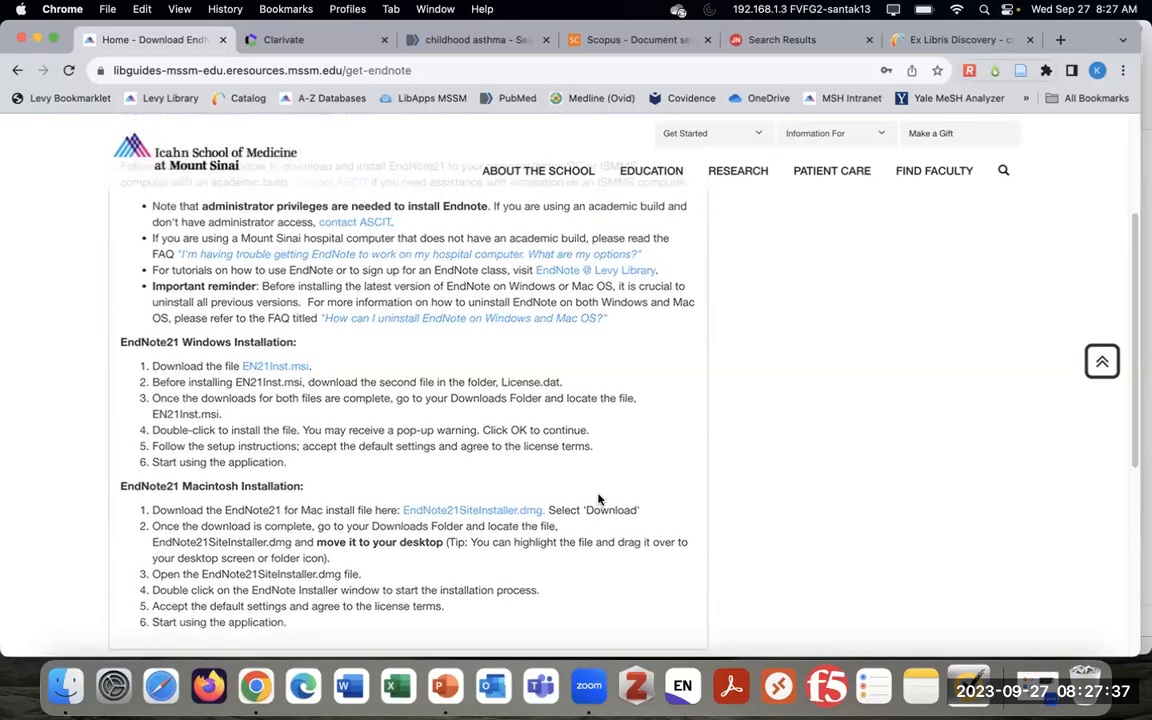
pyautogui.scroll(2, 597, 500)
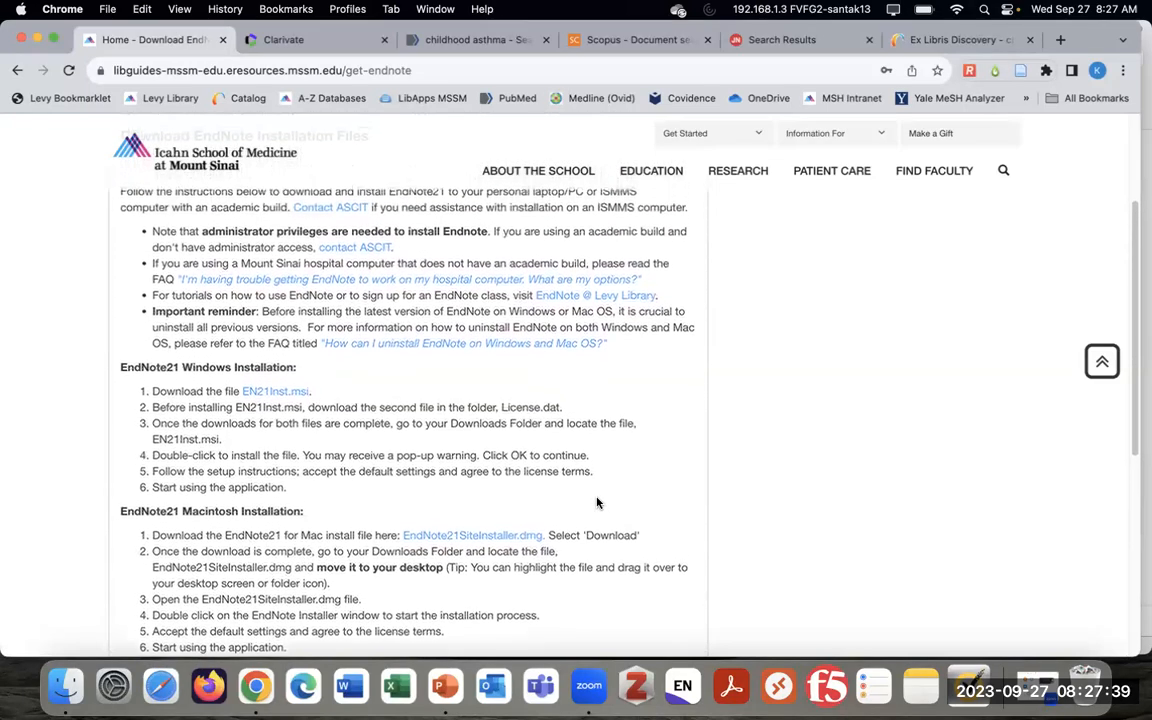
pyautogui.scroll(2, 597, 503)
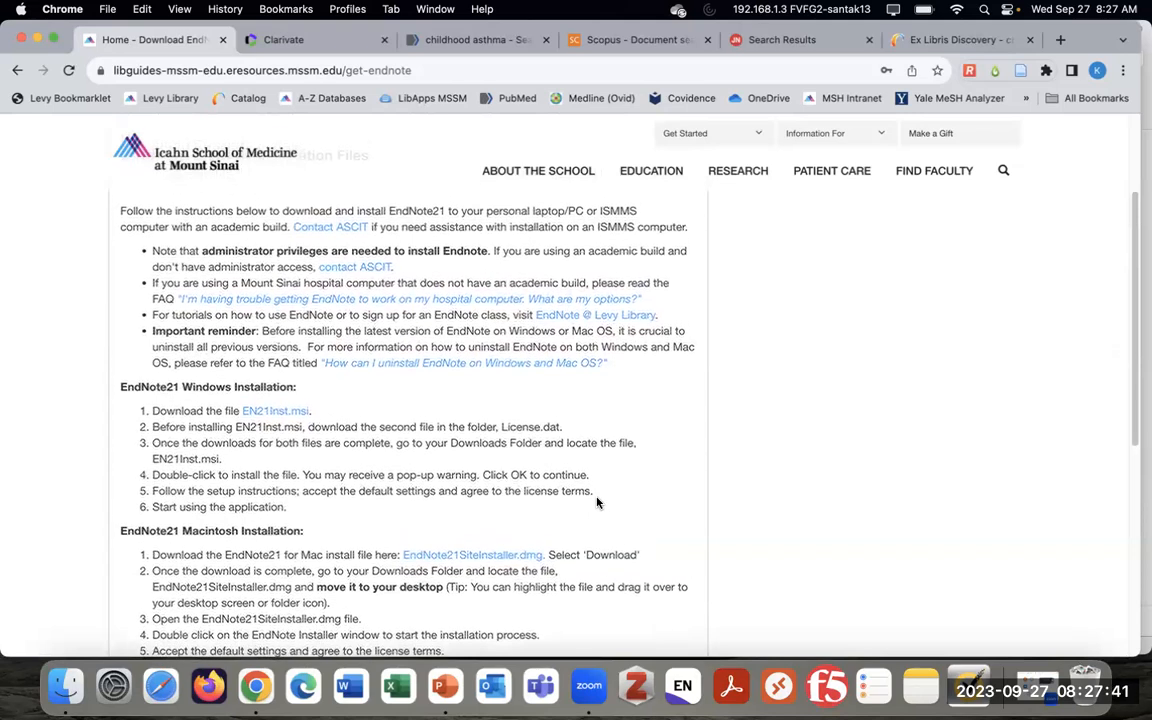
pyautogui.scroll(1, 597, 503)
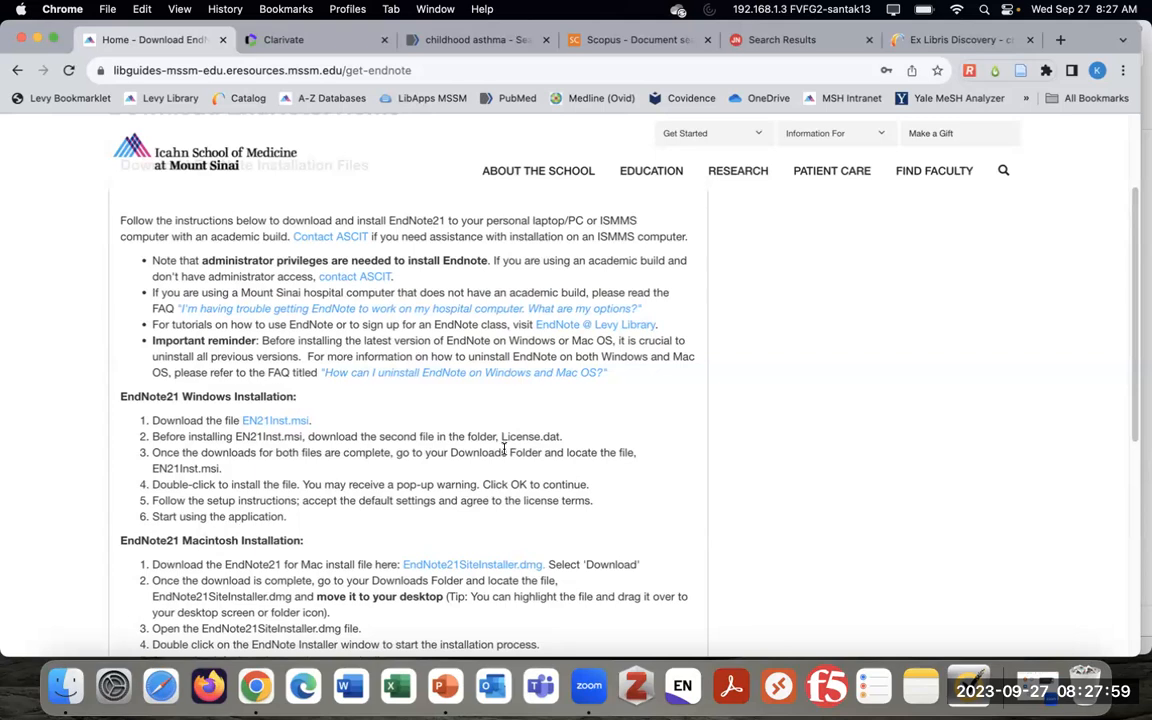
pyautogui.scroll(1, 501, 451)
pyautogui.scroll(1, 497, 455)
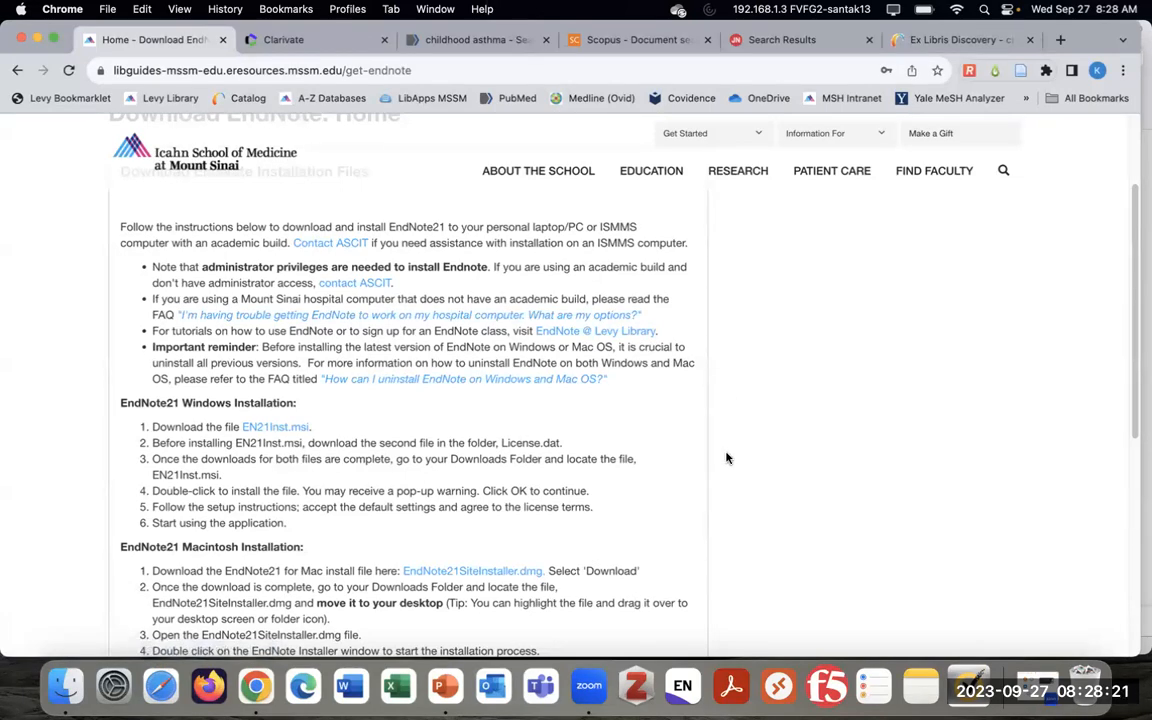
pyautogui.scroll(1, 727, 460)
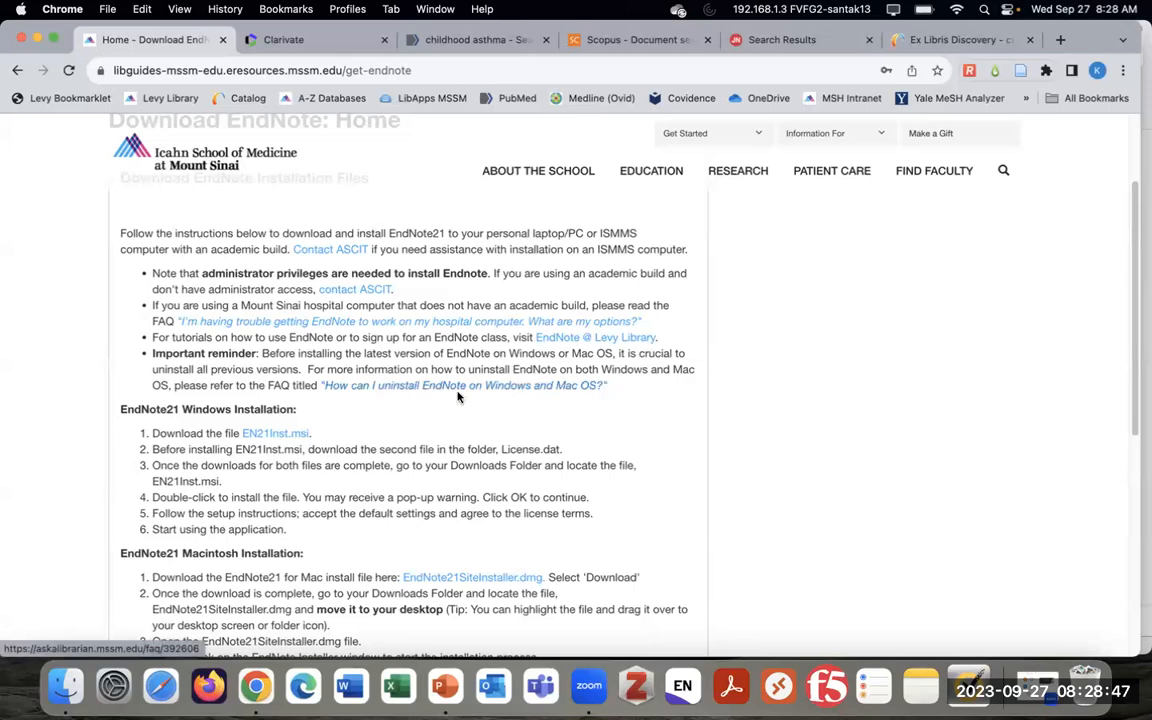
# Highlight the uninstall reminder, deselect it, and go back to the Download EndNote guide page
pyautogui.moveTo(152, 353); pyautogui.dragTo(618, 383)
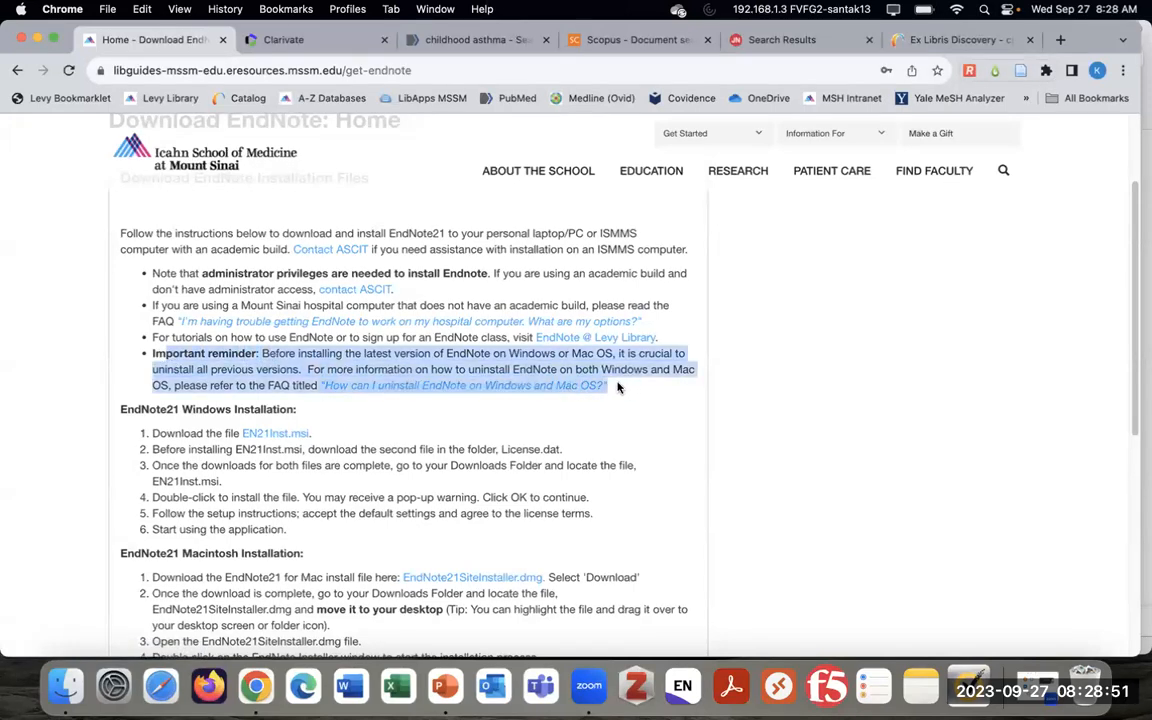
pyautogui.click(530, 392)
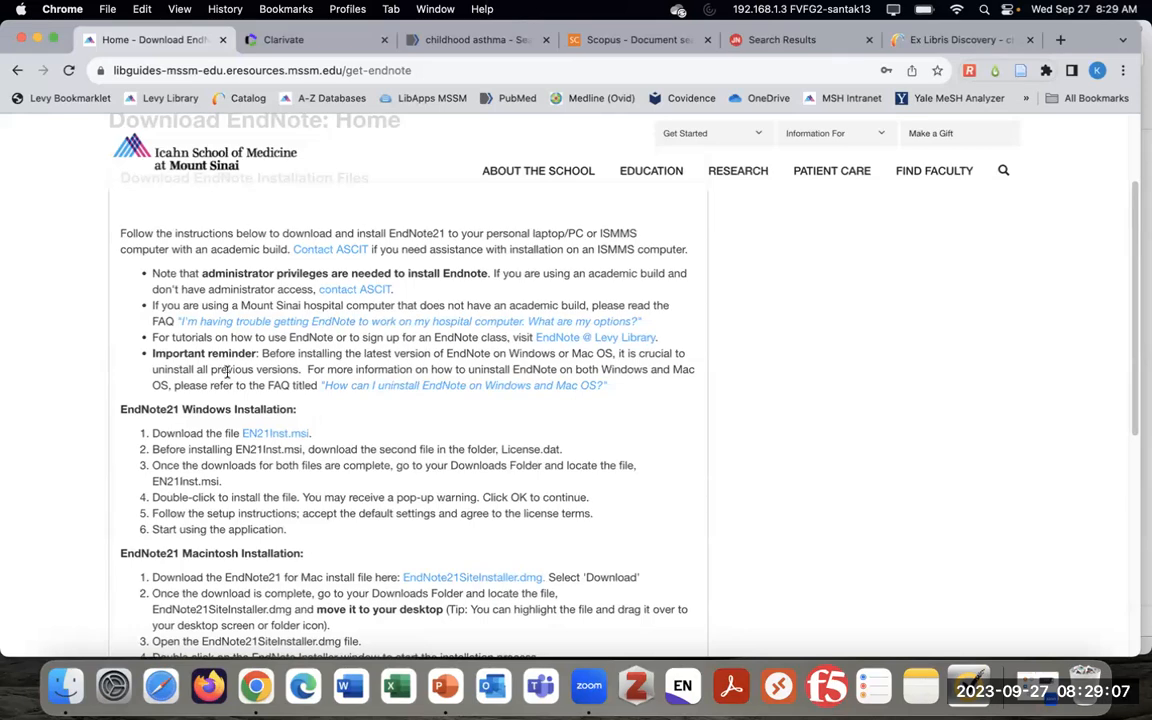
pyautogui.click(14, 72)
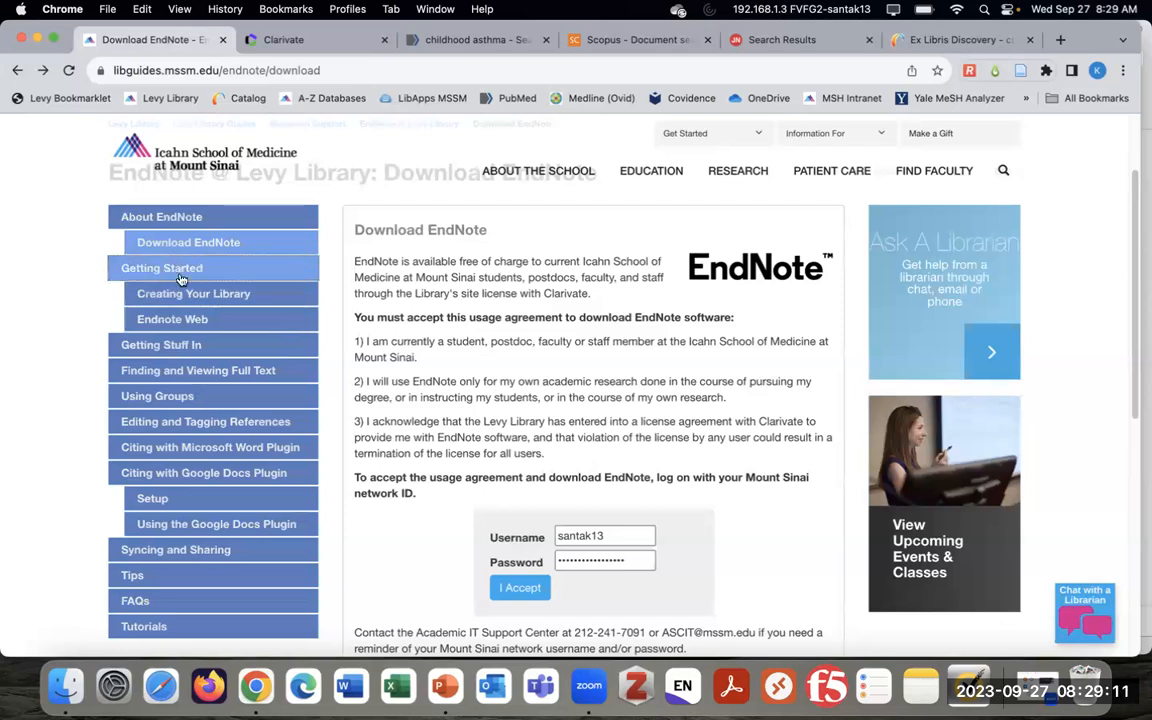
# Read through the EndNote Web guide page, then switch to the Clarivate EndNote sign-in tab
pyautogui.click(199, 322)
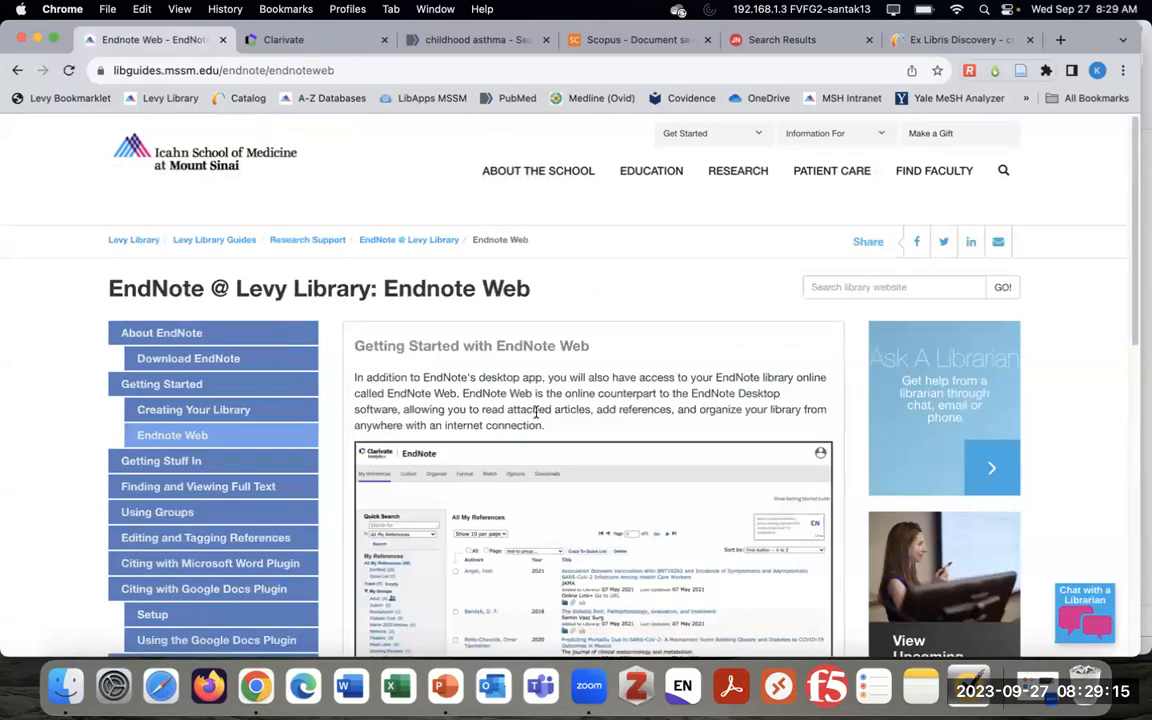
pyautogui.scroll(-3, 656, 437)
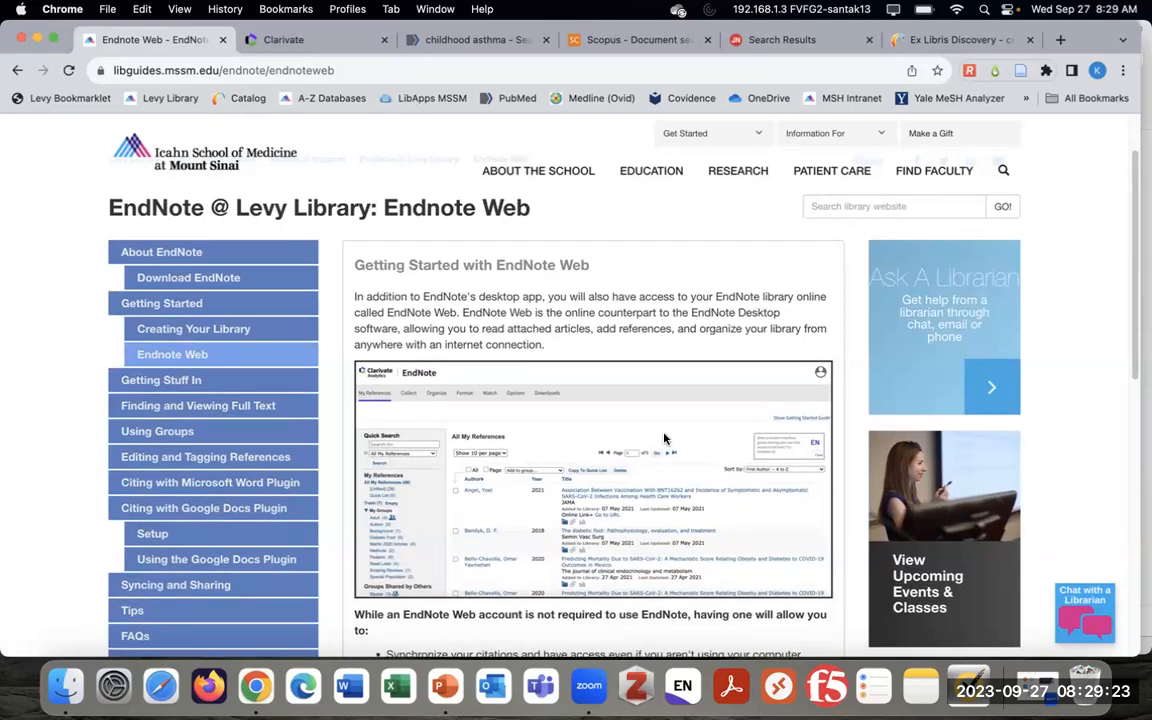
pyautogui.scroll(-1, 663, 438)
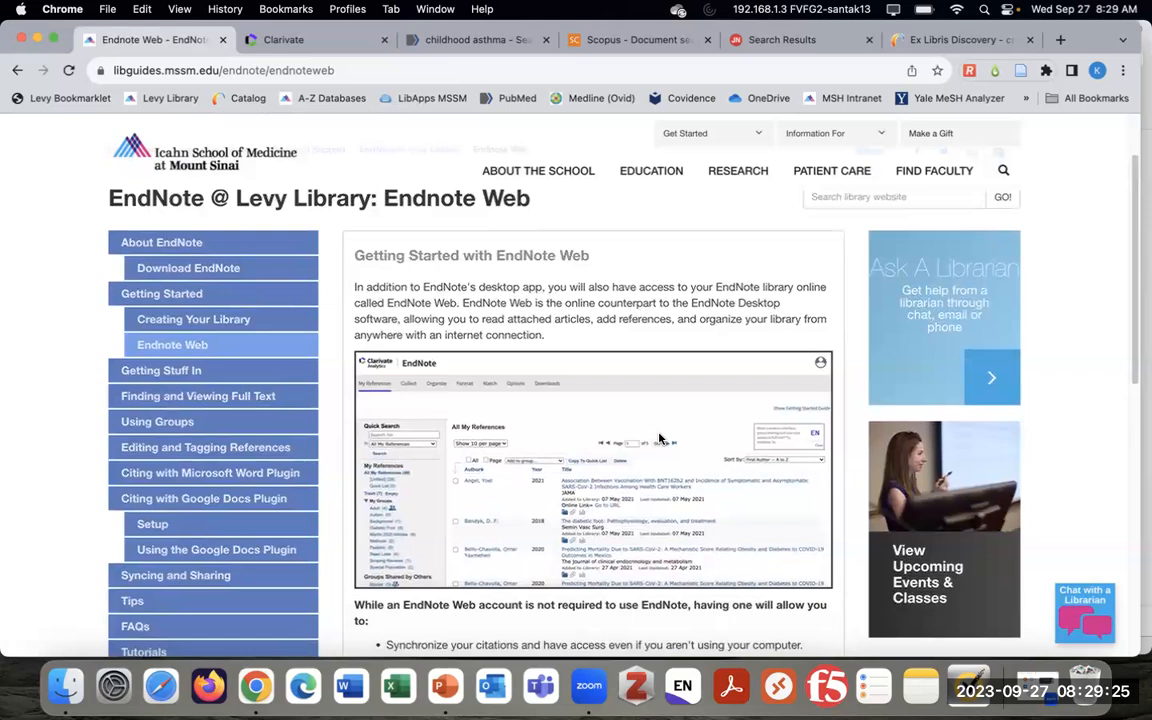
pyautogui.scroll(-2, 657, 438)
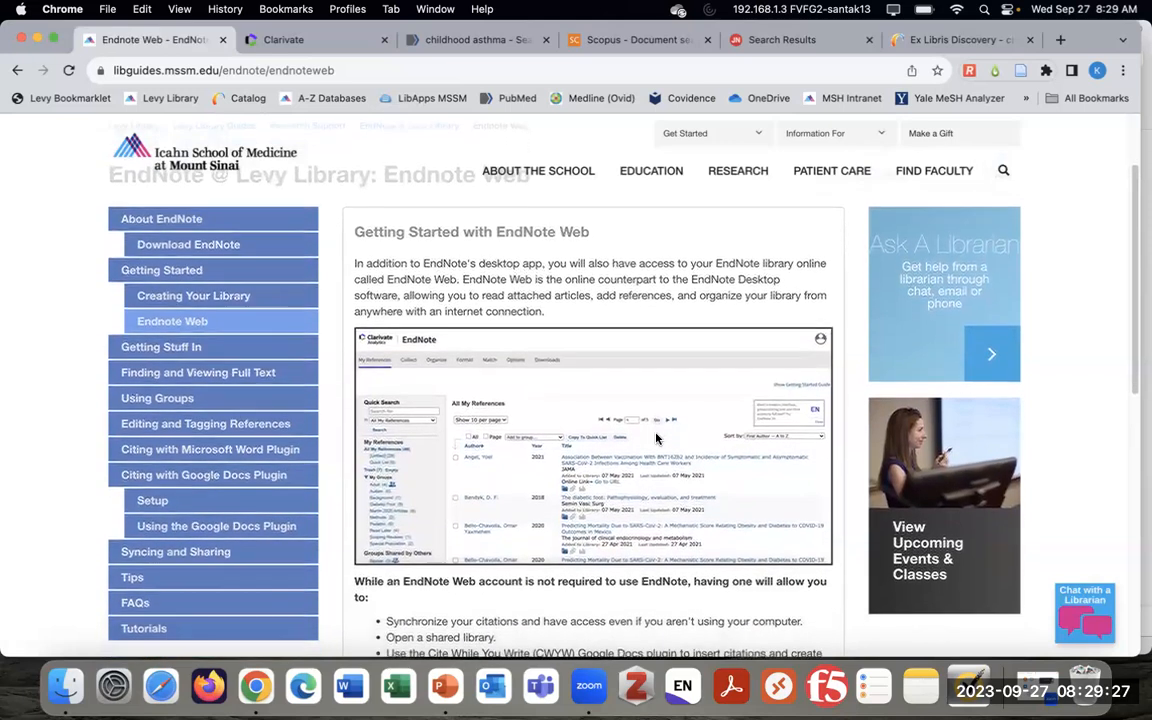
pyautogui.scroll(-10, 657, 438)
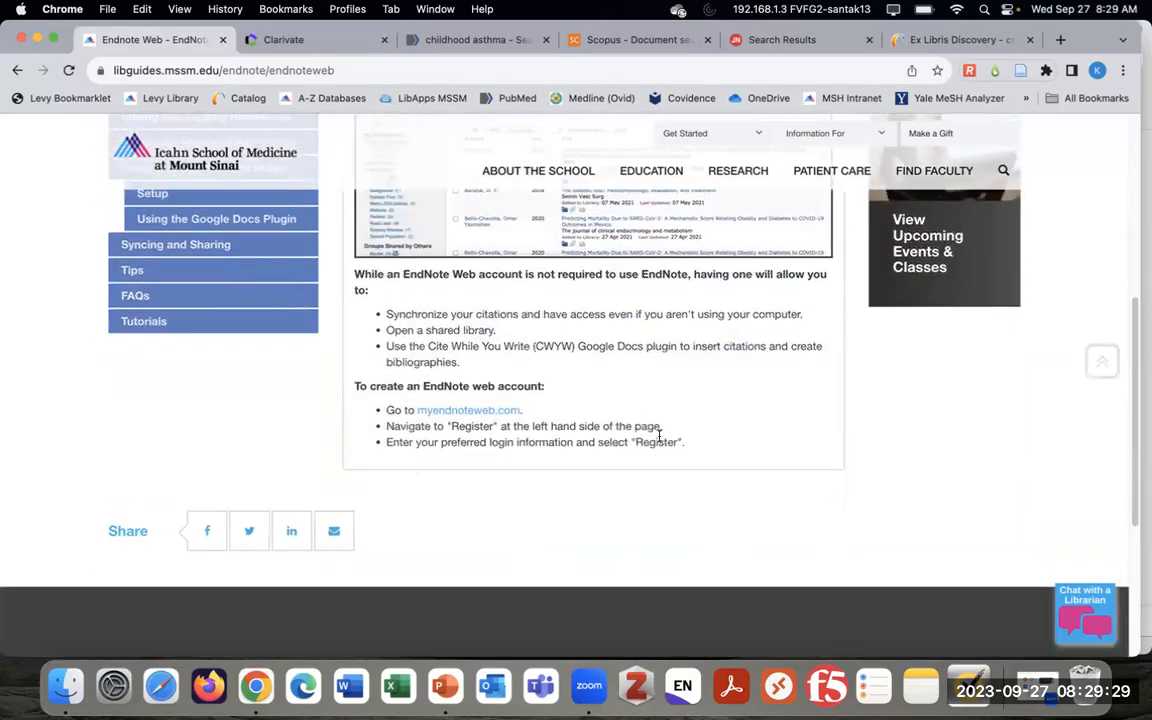
pyautogui.scroll(5, 660, 441)
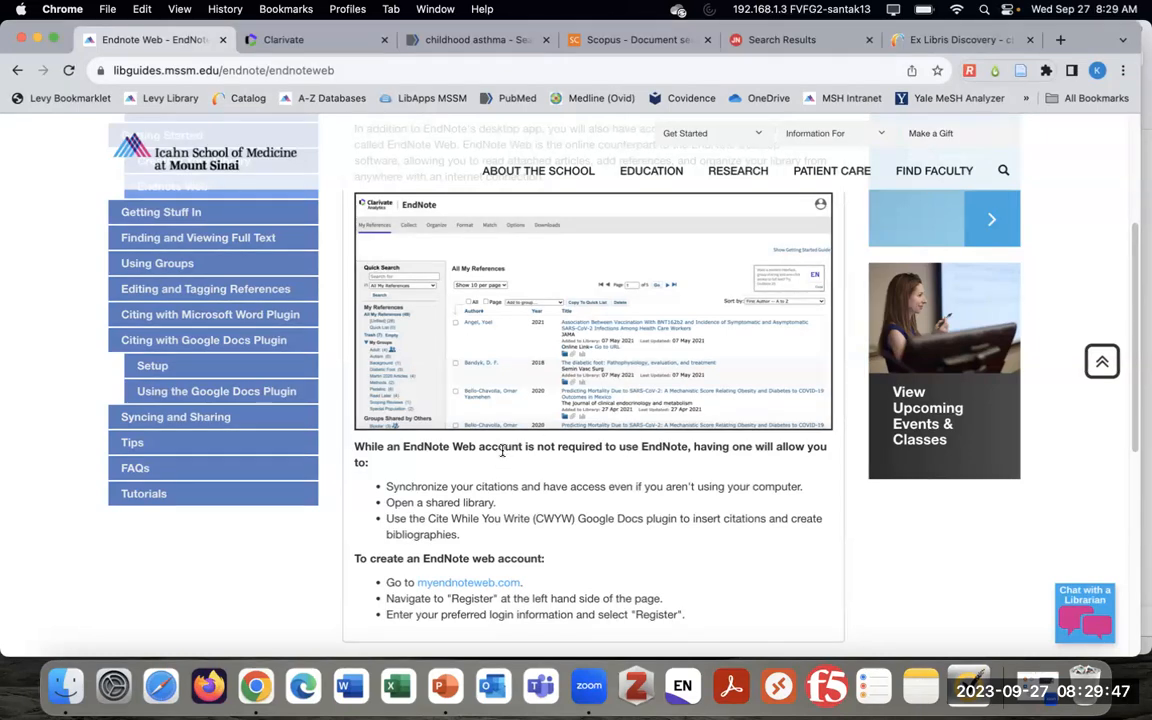
pyautogui.click(284, 42)
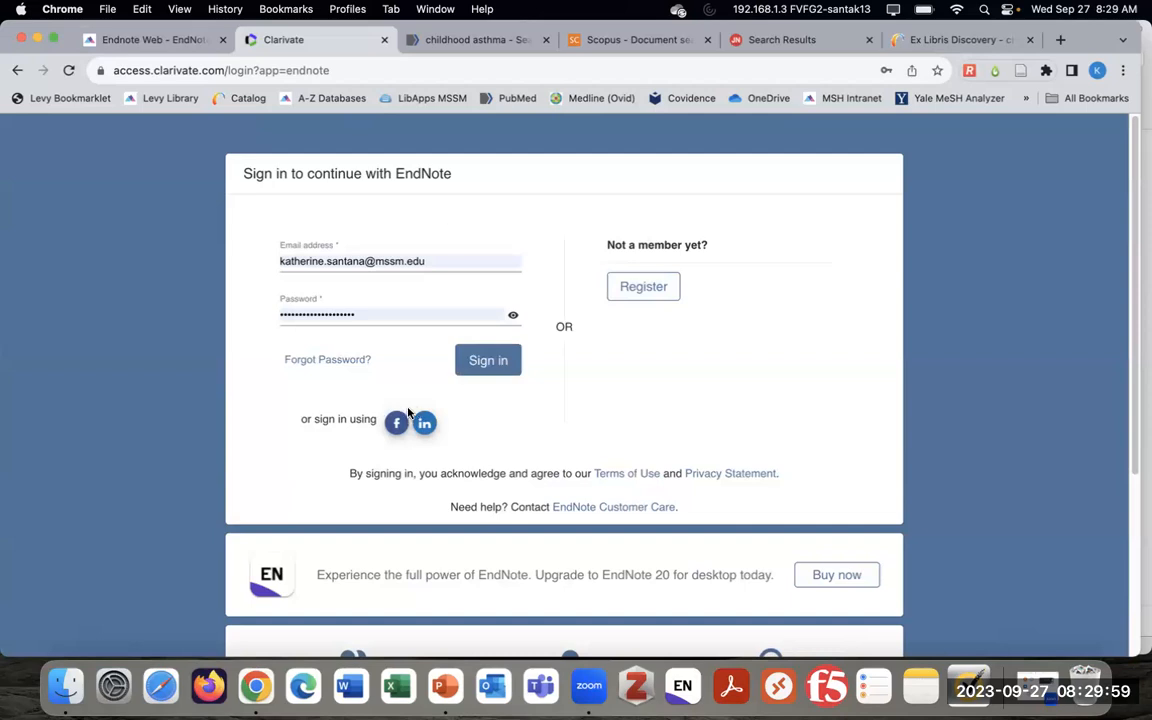
# Sign in to EndNote Web and close the cookie banner
pyautogui.click(496, 366)
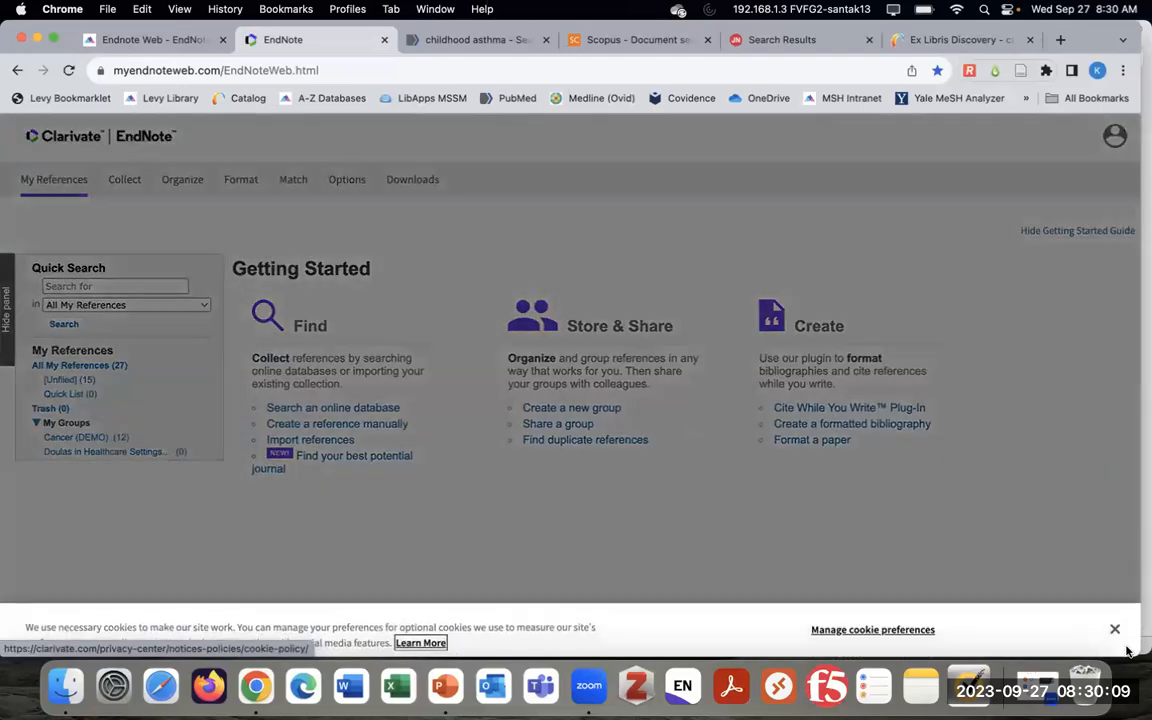
pyautogui.click(1112, 628)
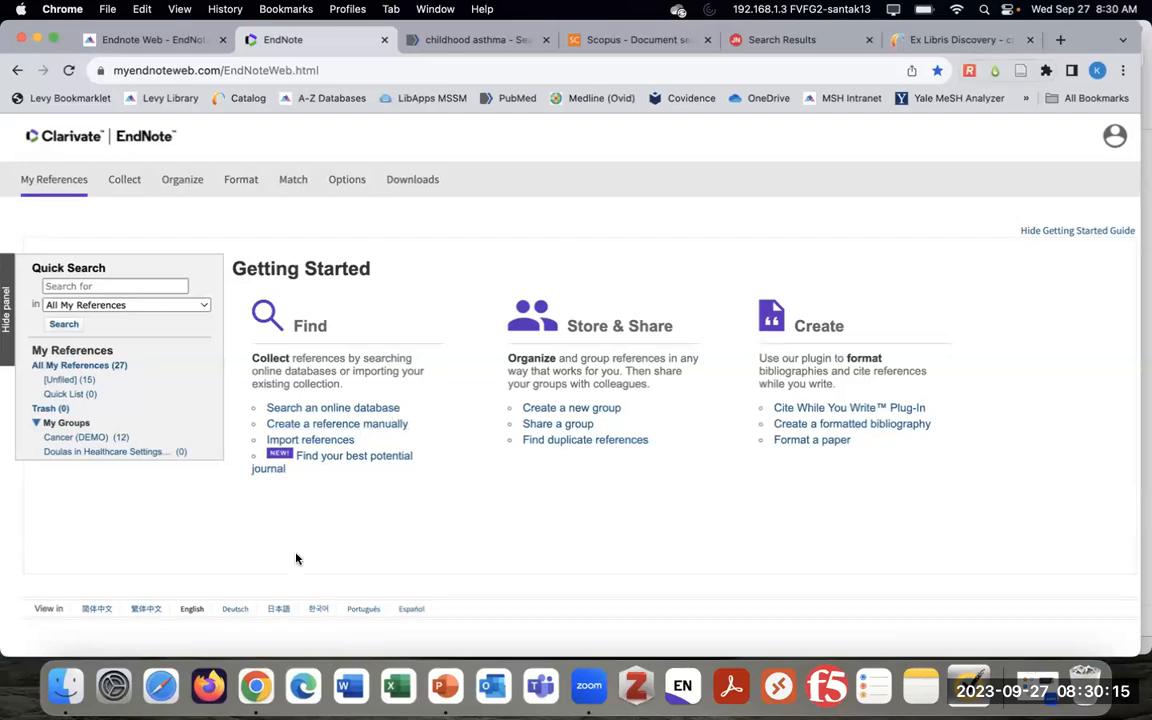
pyautogui.scroll(-1, 90, 440)
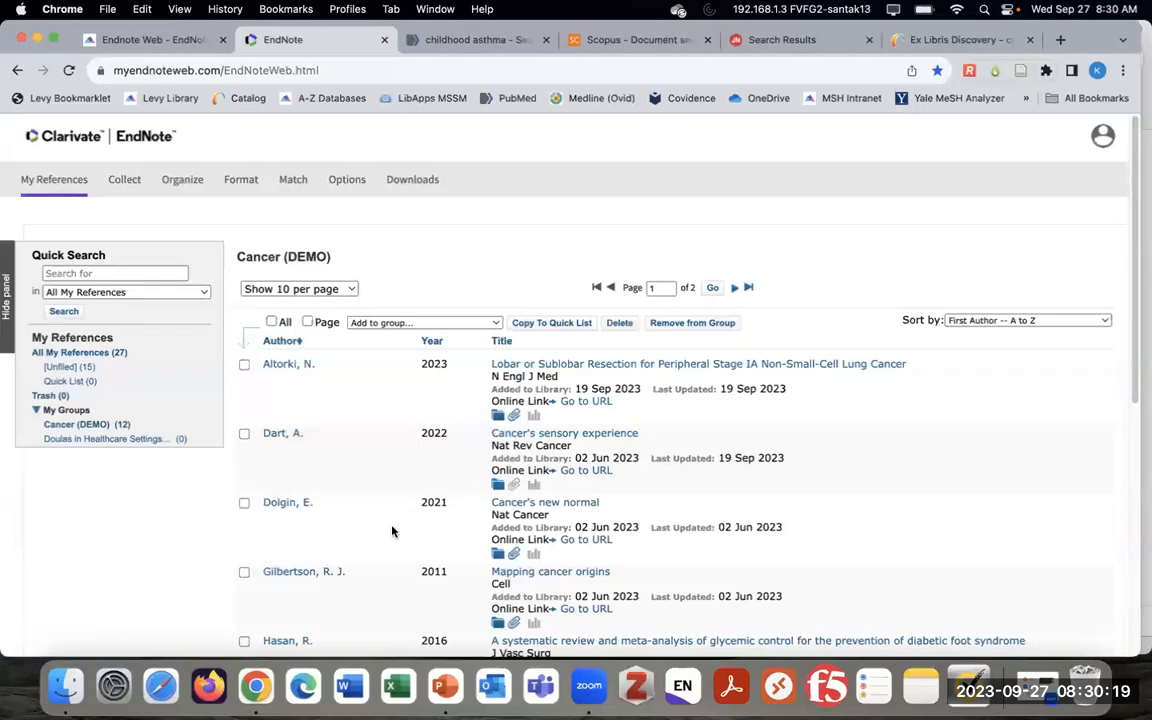
# Scroll through the Cancer (DEMO) group's reference list to review its references
pyautogui.scroll(-1, 398, 528)
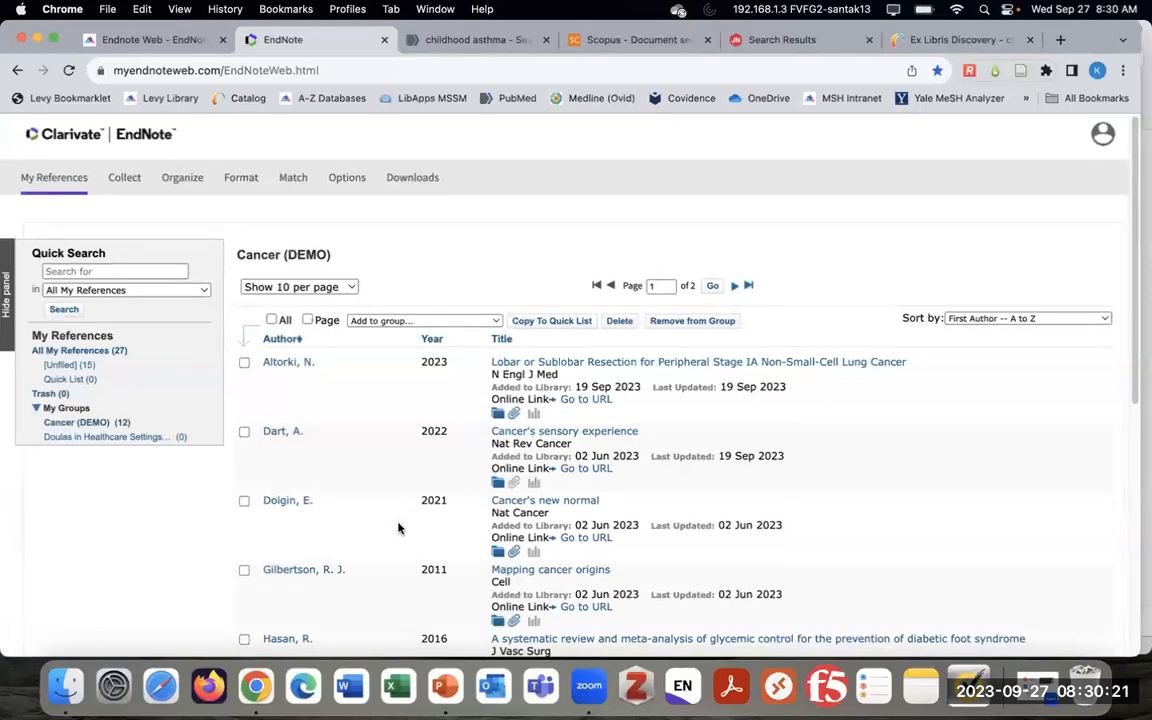
pyautogui.scroll(-1, 398, 528)
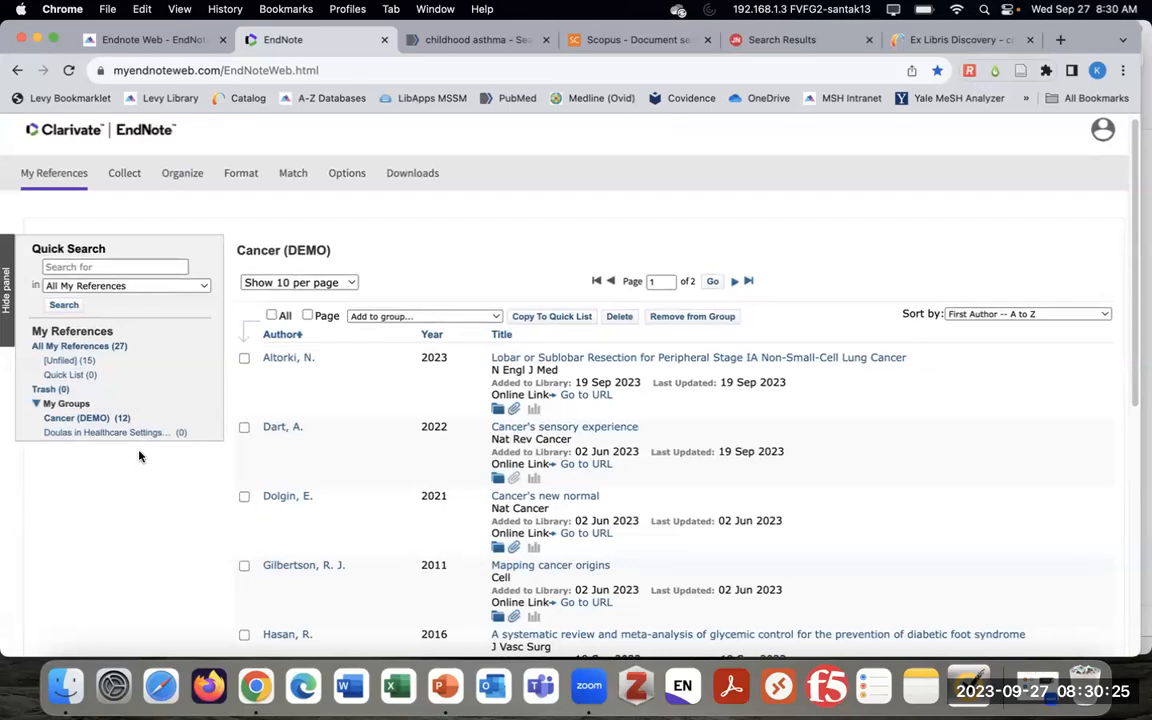
pyautogui.scroll(-3, 414, 527)
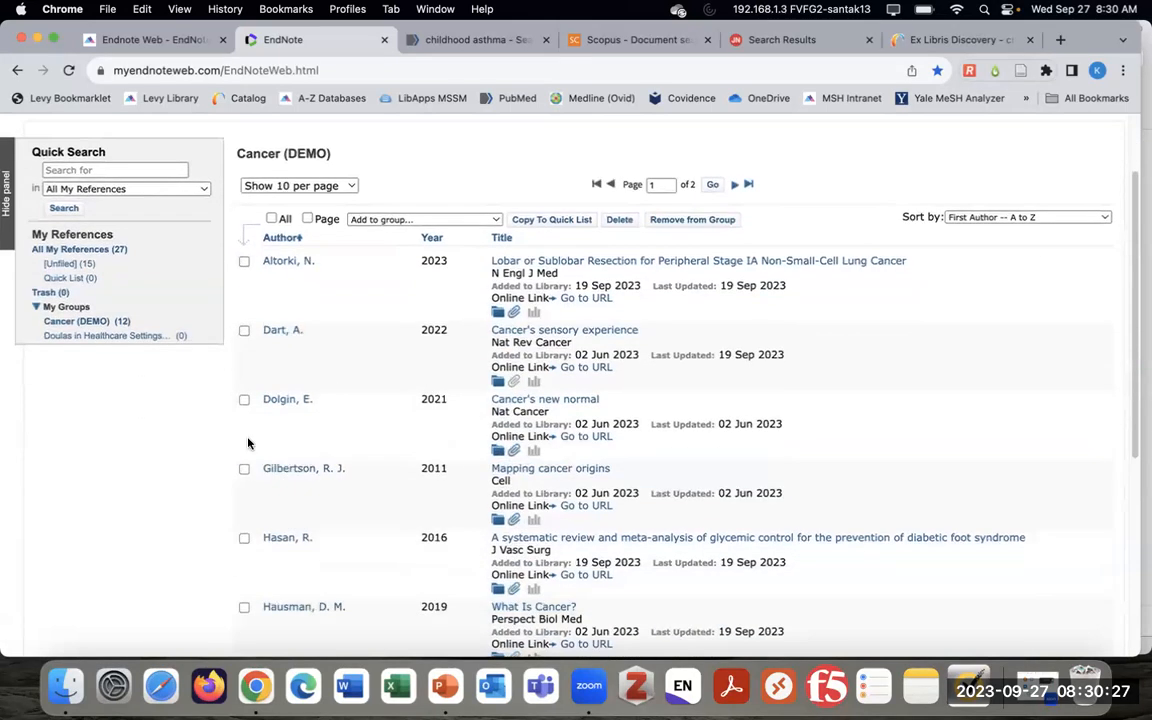
pyautogui.scroll(1, 664, 503)
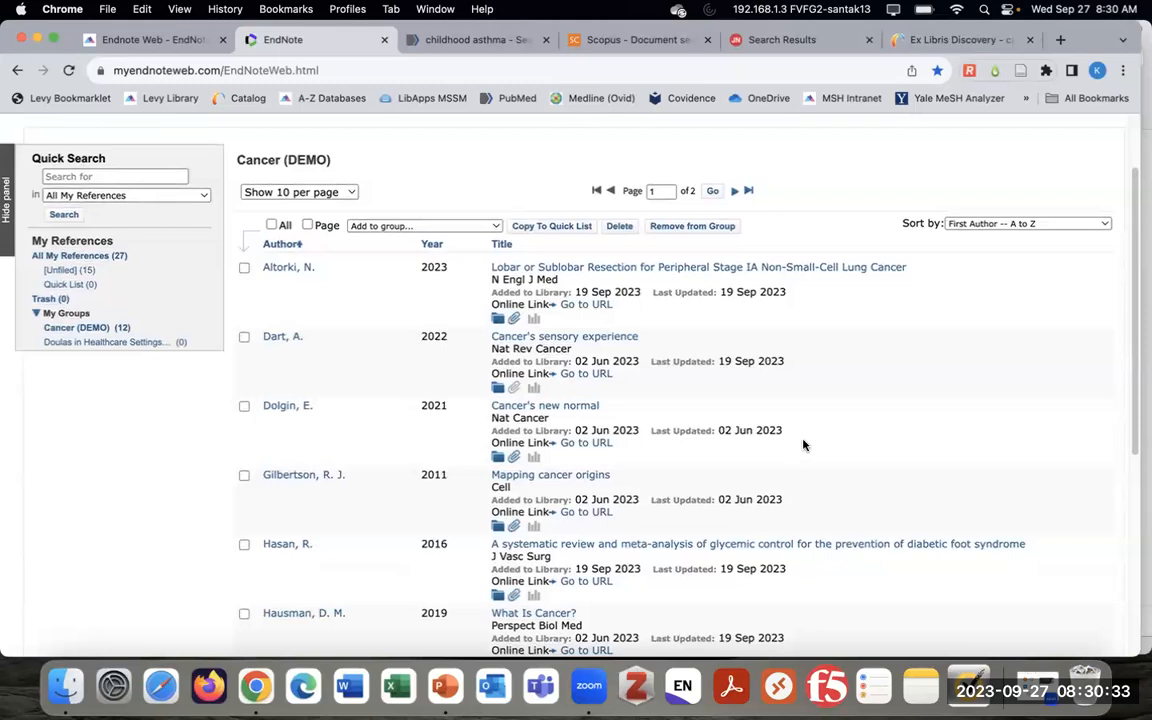
pyautogui.scroll(3, 810, 458)
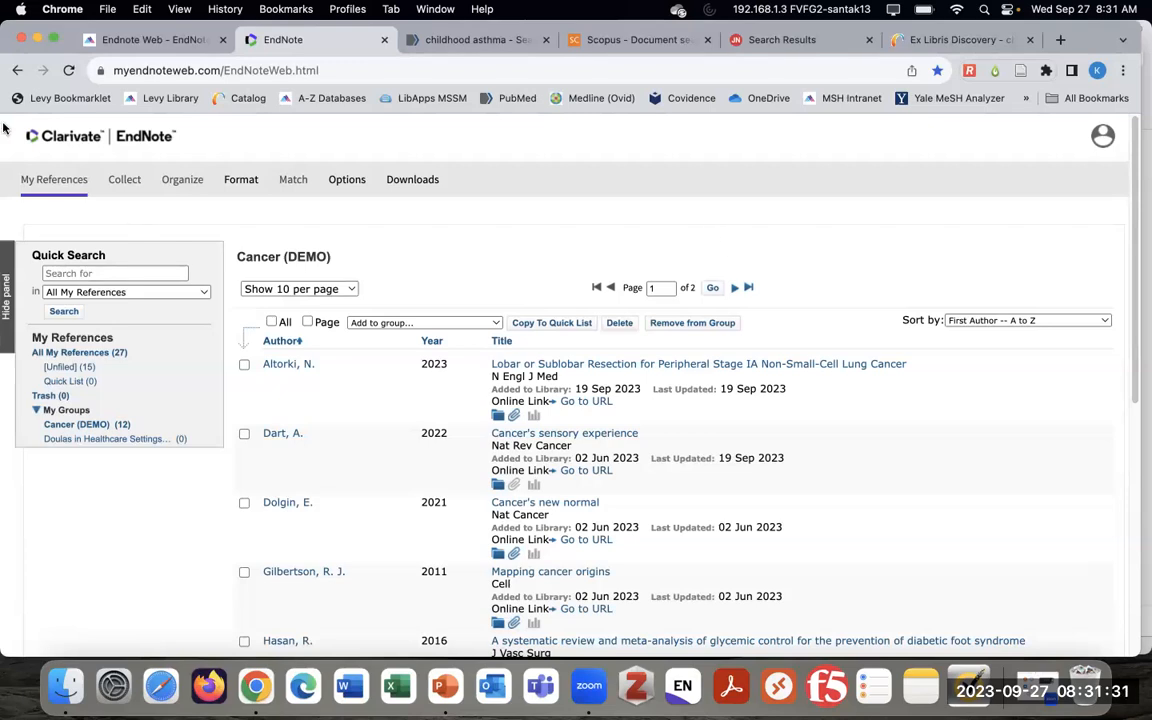
# Minimize Chrome, launch EndNote 21, and show the Altorki 2023 reference's Summary tab
pyautogui.click(36, 40)
pyautogui.click(32, 33)
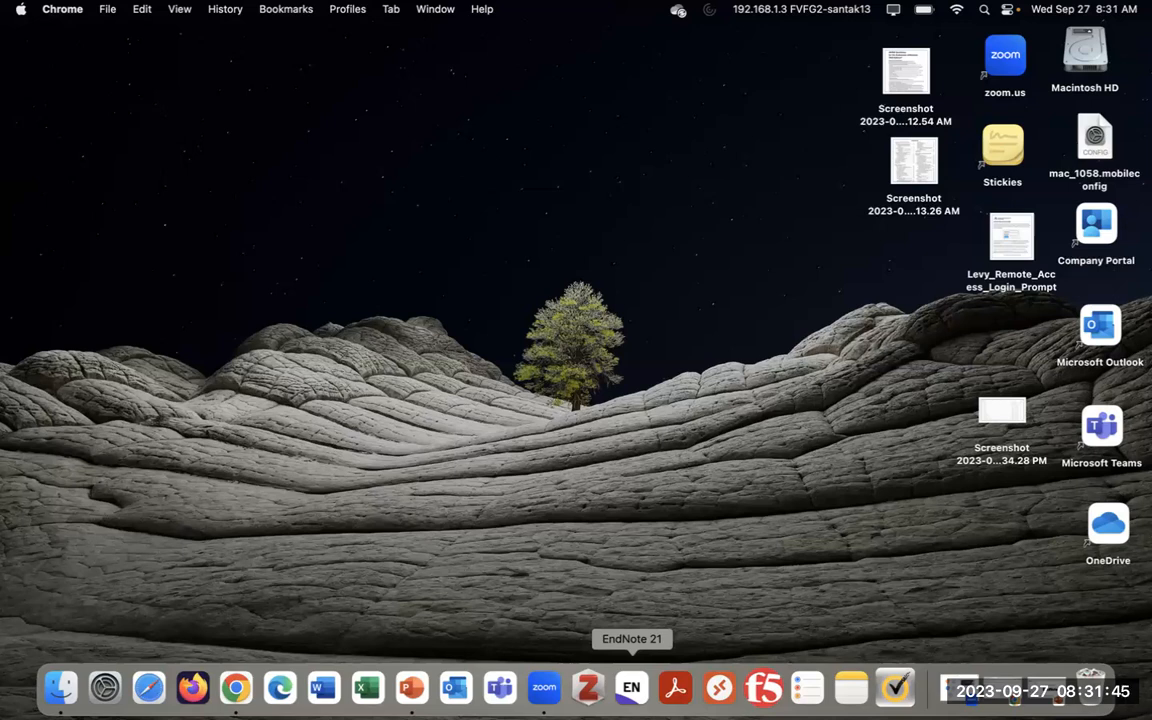
pyautogui.click(631, 700)
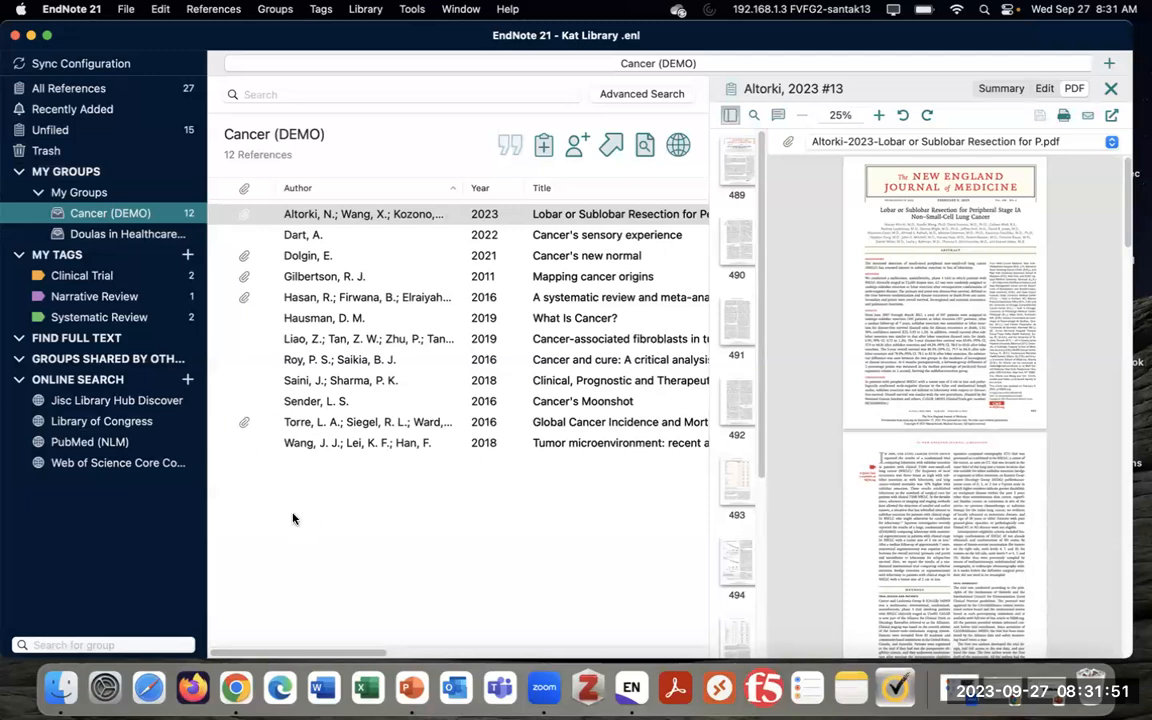
pyautogui.click(1001, 88)
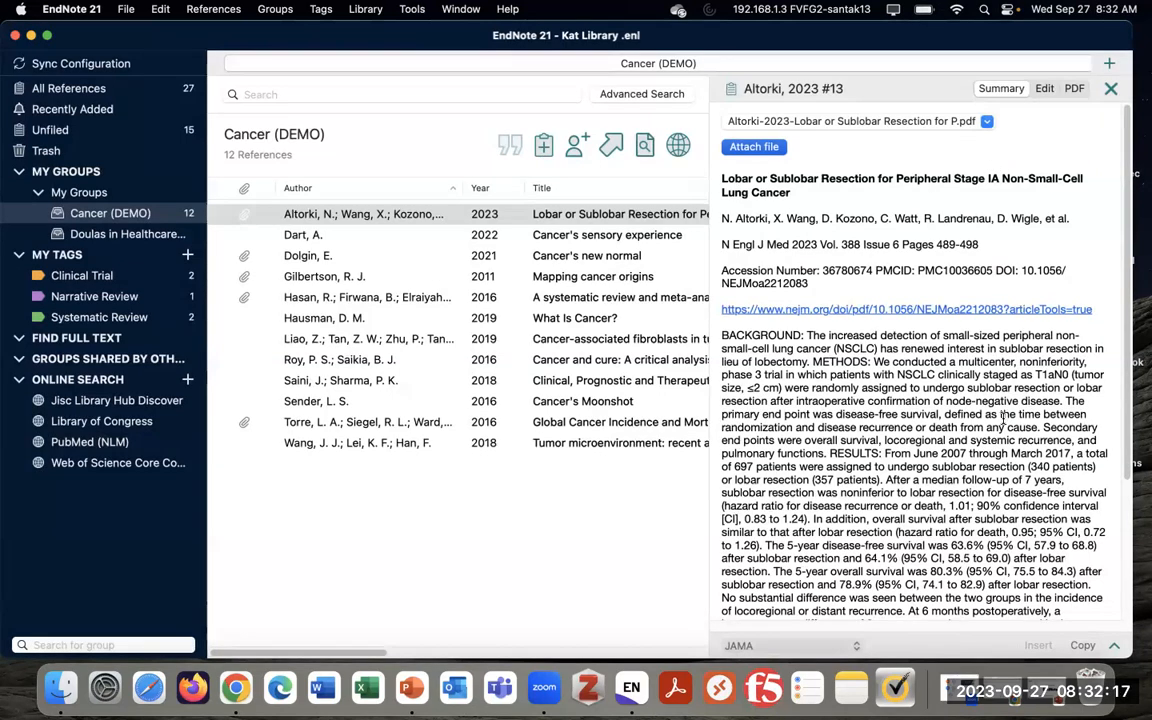
# Look over the Altorki 2023 reference's Edit fields, then return to its attached NEJM PDF
pyautogui.scroll(-1, 900, 375)
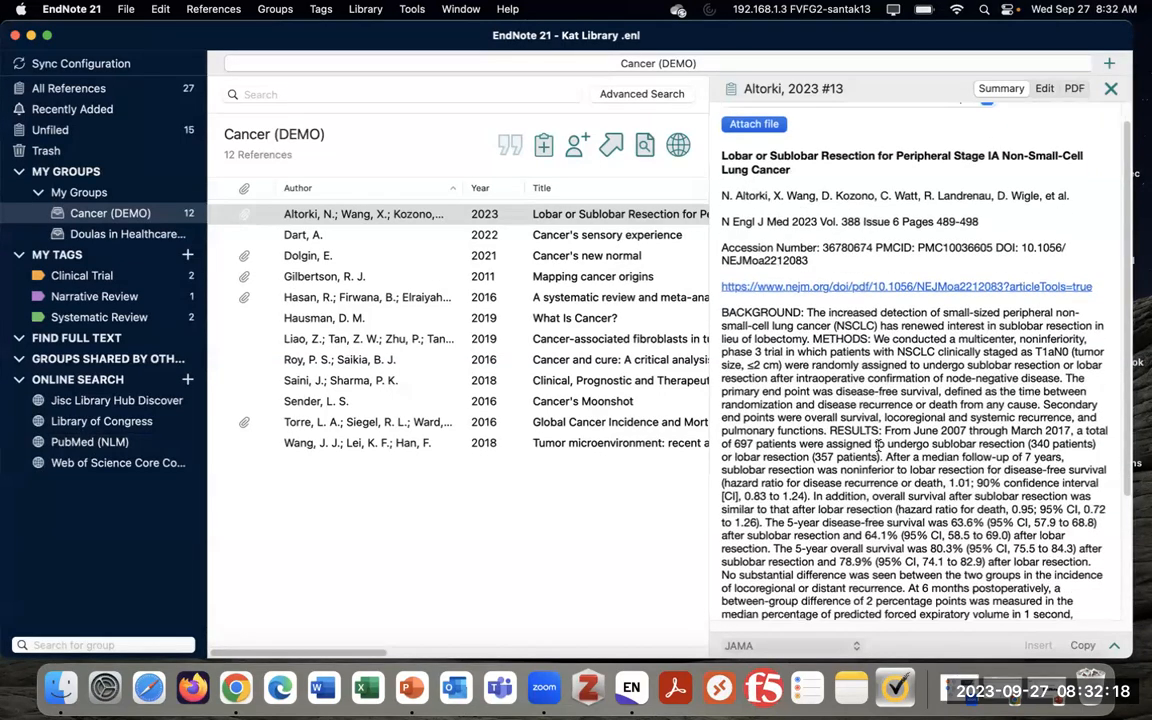
pyautogui.click(1043, 89)
pyautogui.scroll(-3, 790, 385)
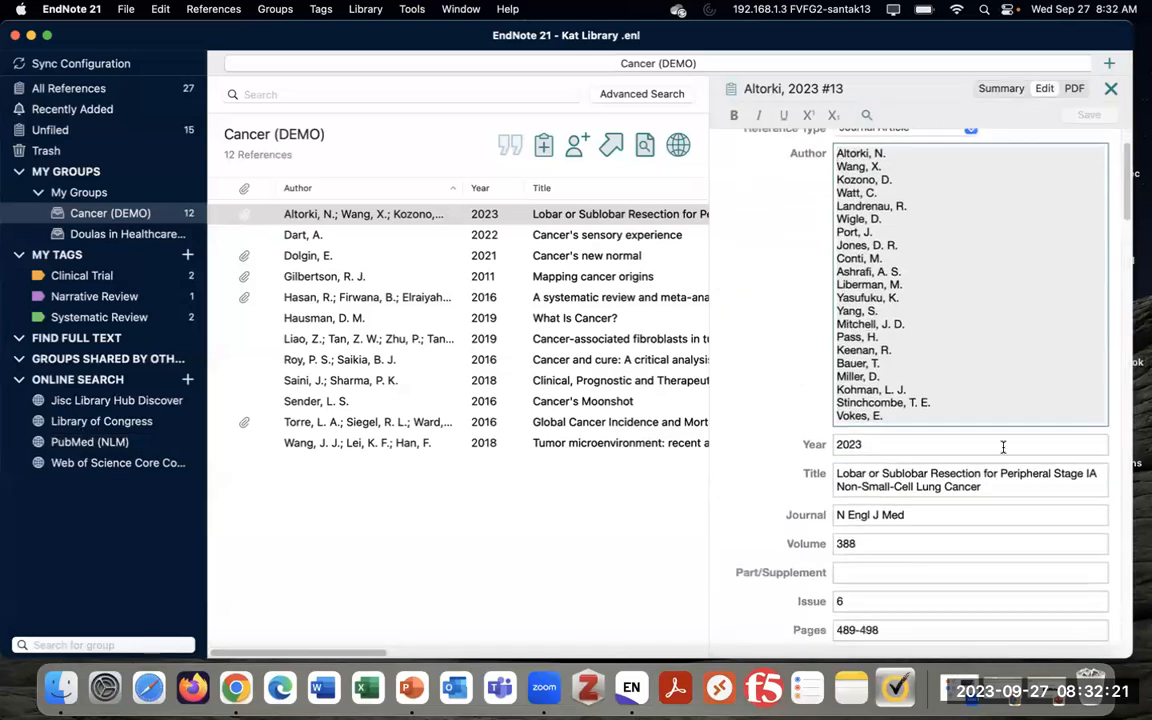
pyautogui.scroll(-1, 950, 466)
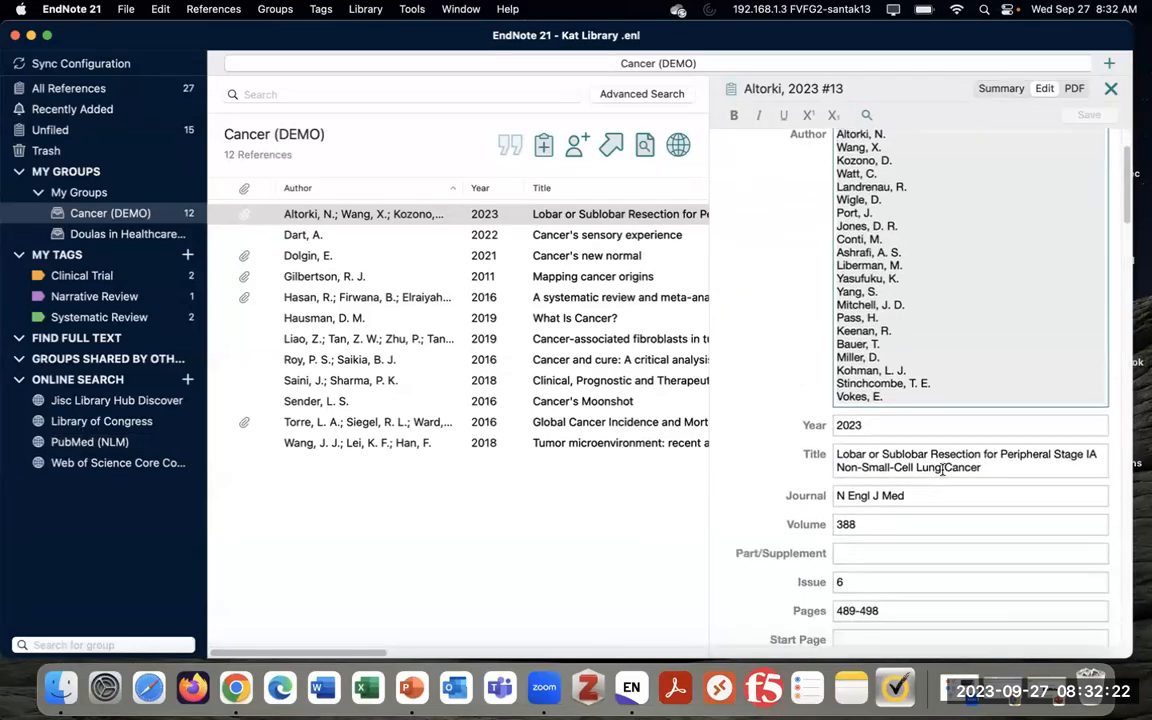
pyautogui.click(1074, 88)
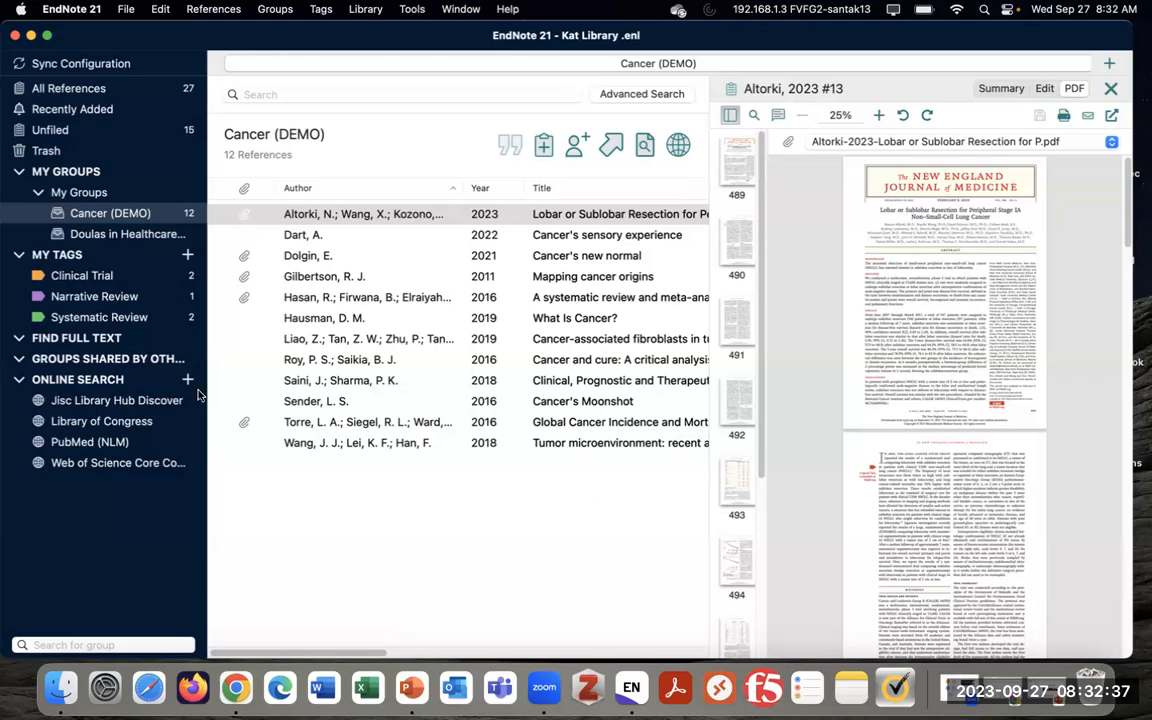
# Close the Kat Library window and look through the EndNote 21 and File menus
pyautogui.click(15, 36)
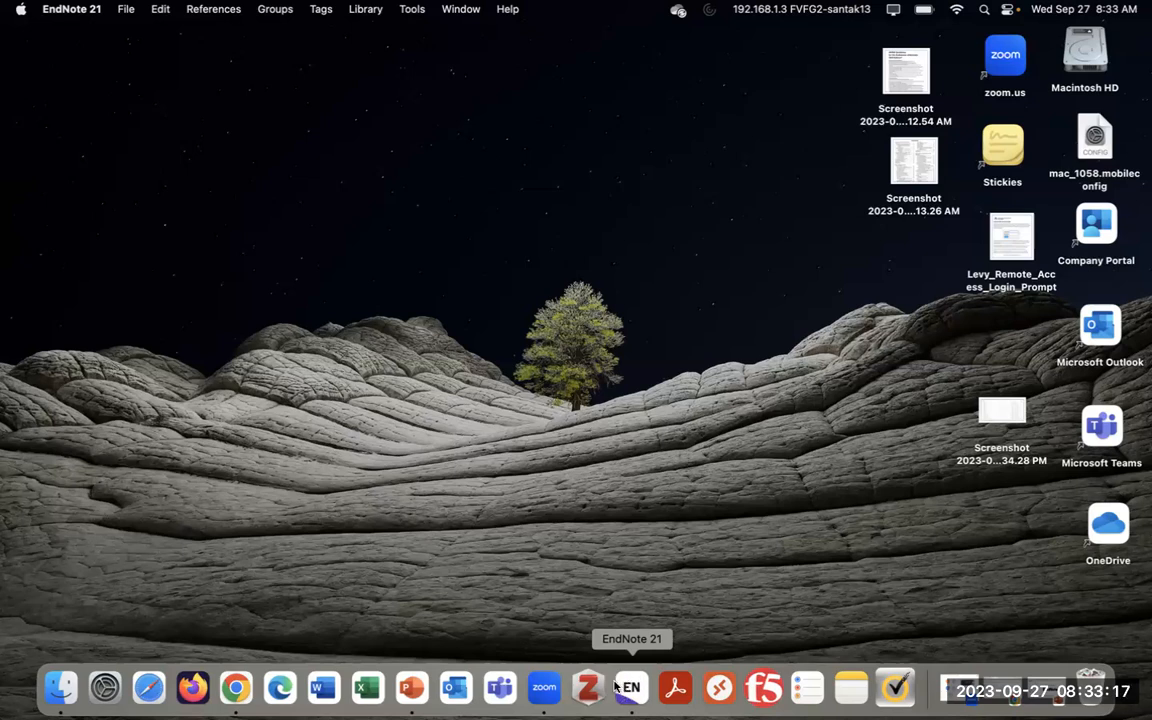
pyautogui.click(80, 10)
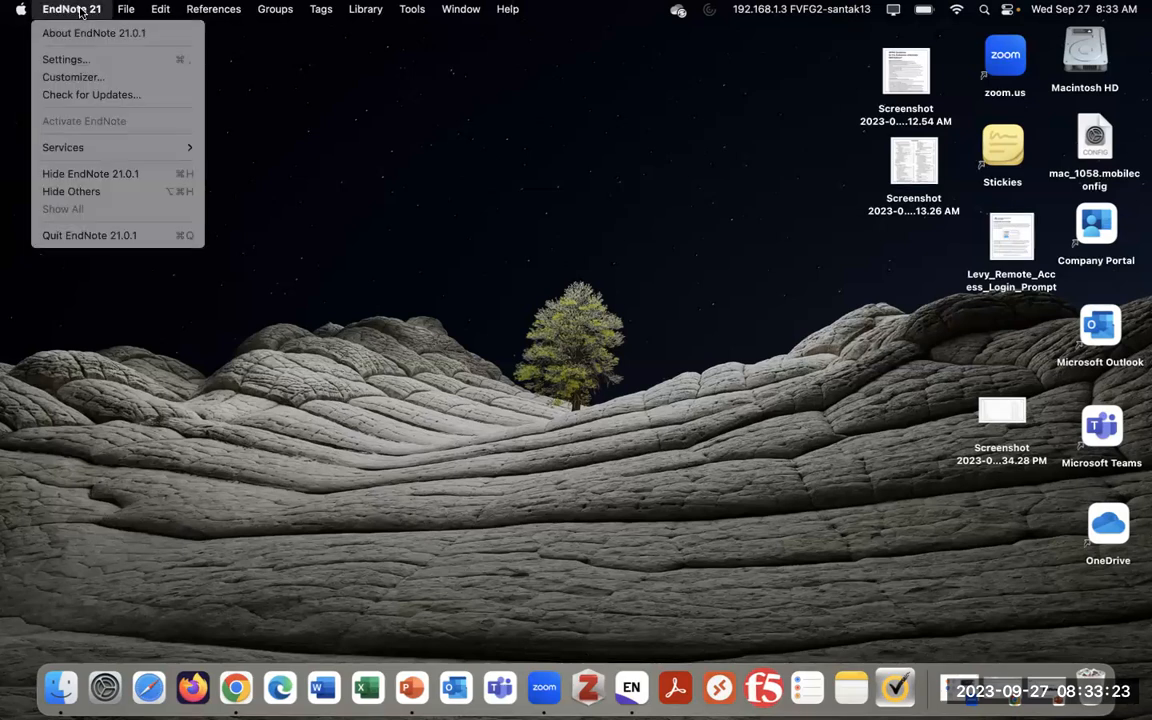
pyautogui.moveTo(24, 10)
pyautogui.moveTo(80, 10)
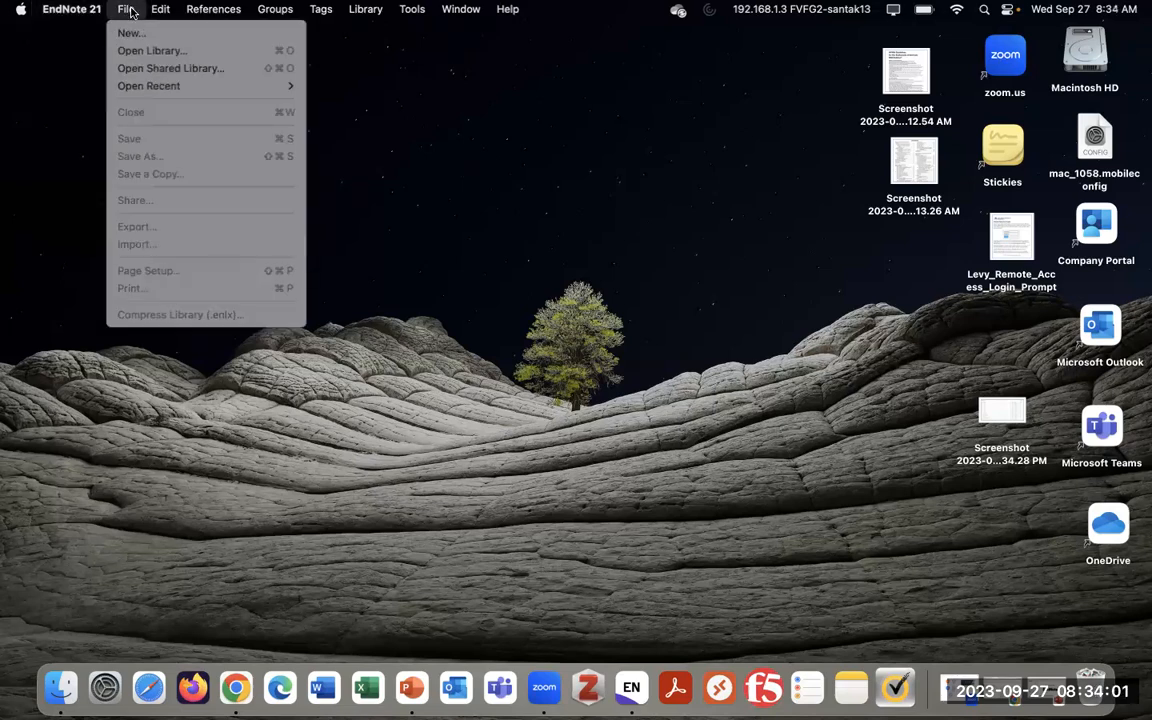
# Save a new library as 'My Awesome Library' in the Documents folder
pyautogui.click(195, 37)
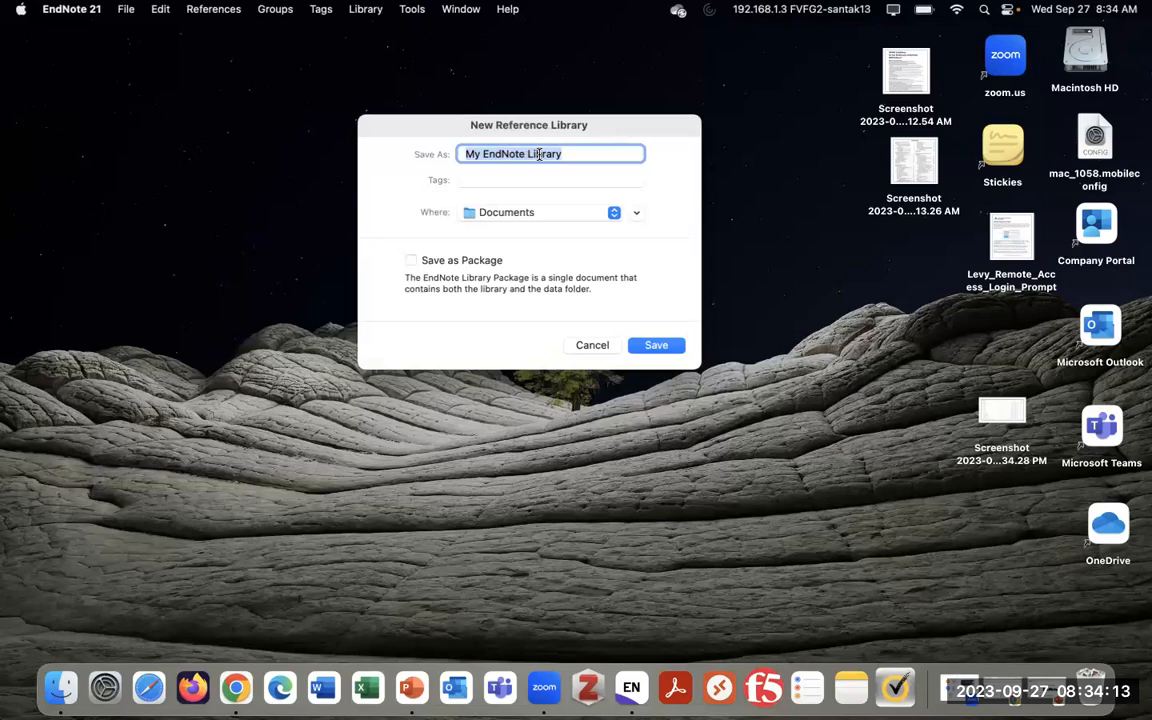
pyautogui.write('My Awesp')
pyautogui.press('BackSpace')
pyautogui.write('ome Library')
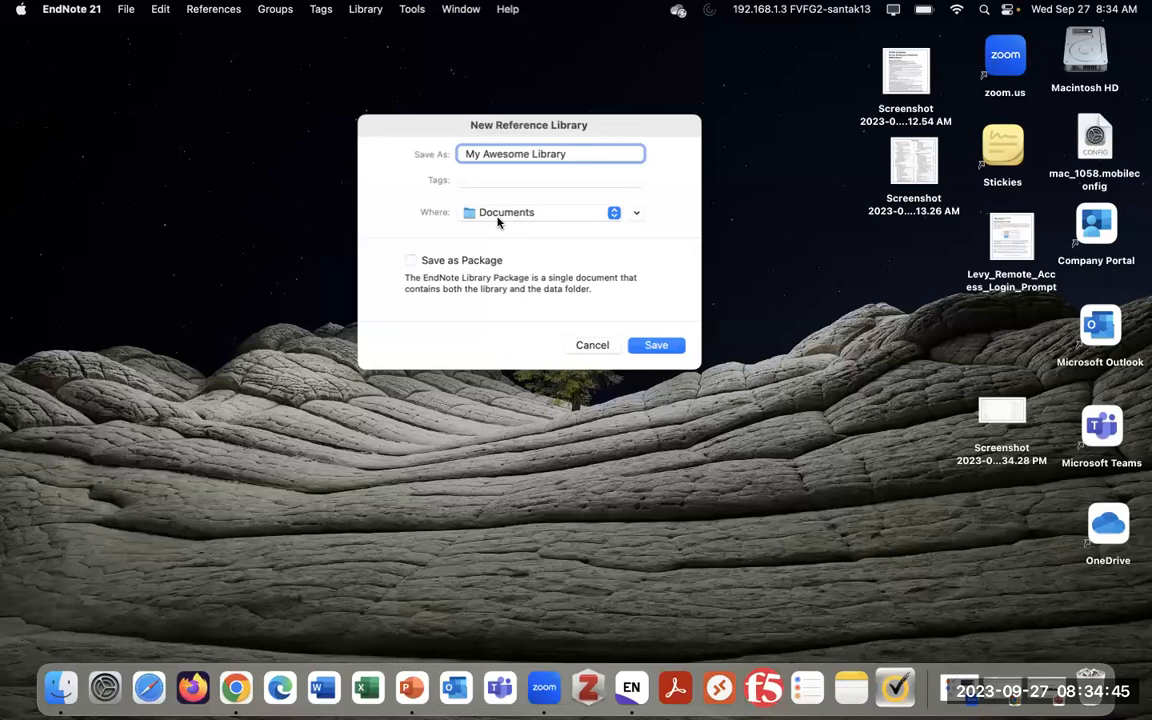
pyautogui.click(541, 214)
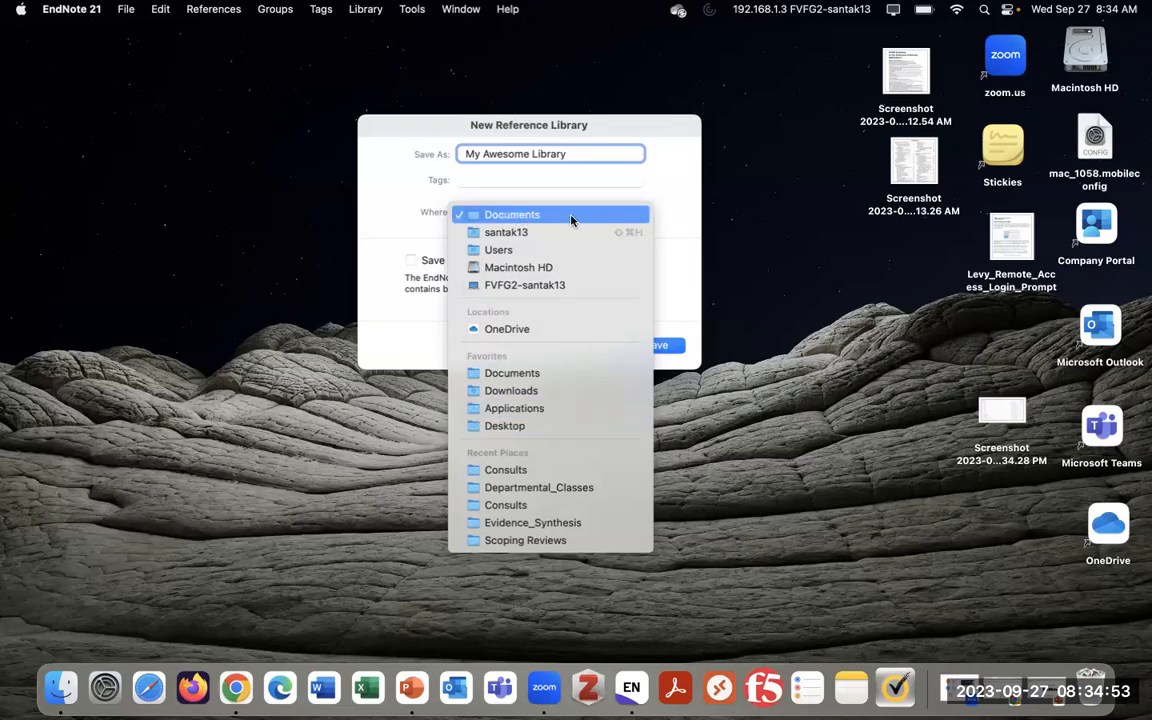
pyautogui.click(602, 217)
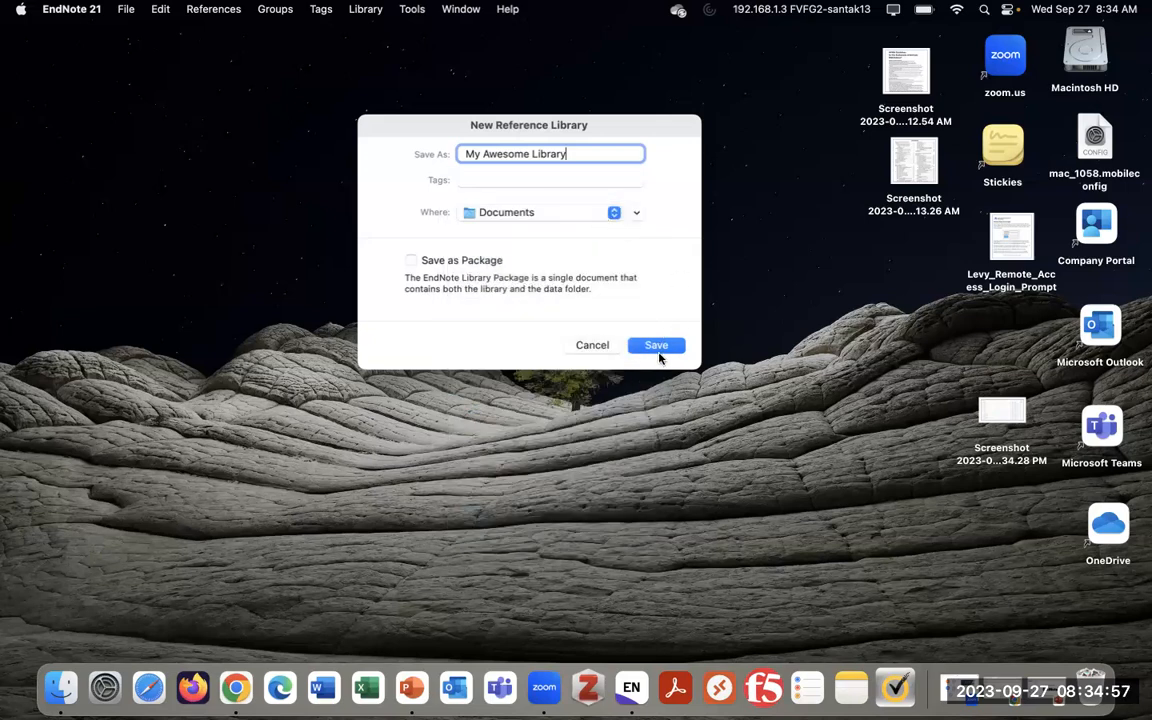
pyautogui.click(661, 345)
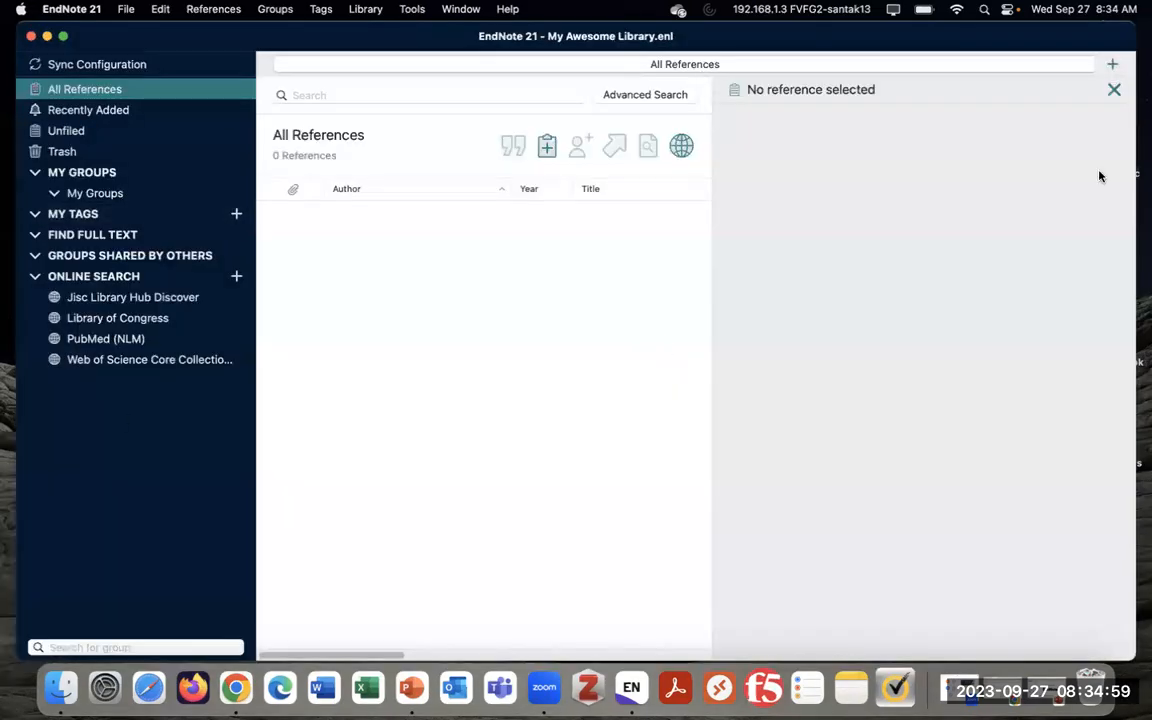
# Nudge the library window slightly left and bring up a Finder window
pyautogui.moveTo(1036, 41); pyautogui.dragTo(1019, 42)
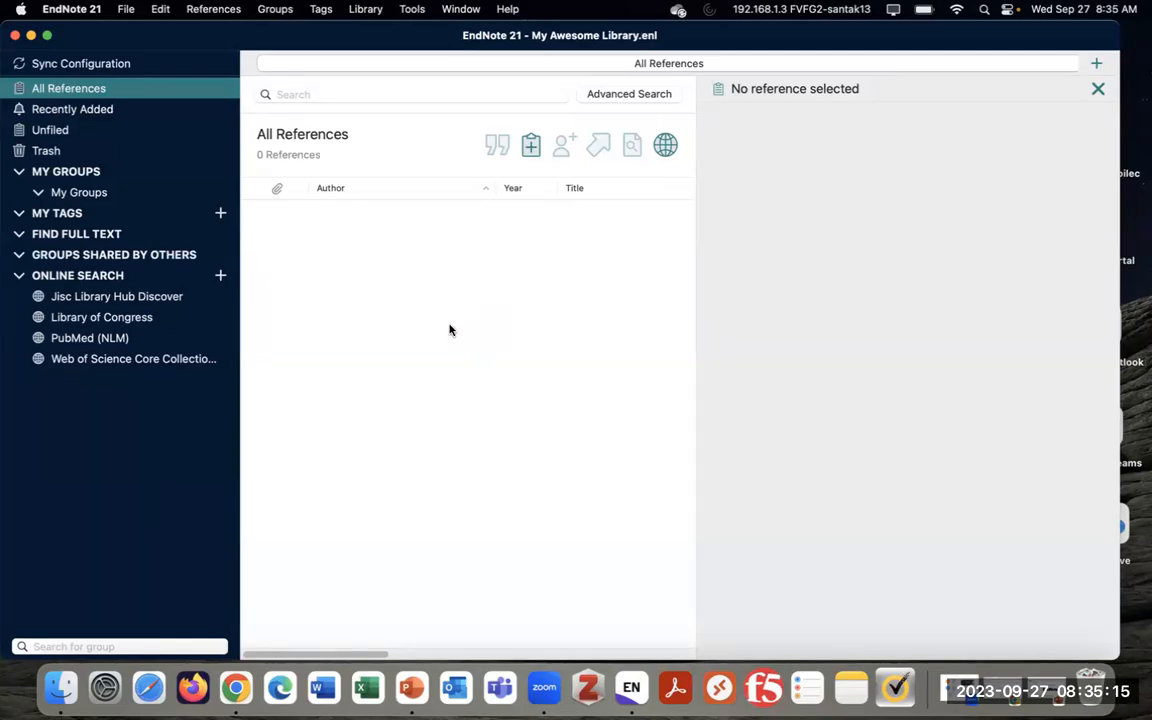
pyautogui.click(66, 695)
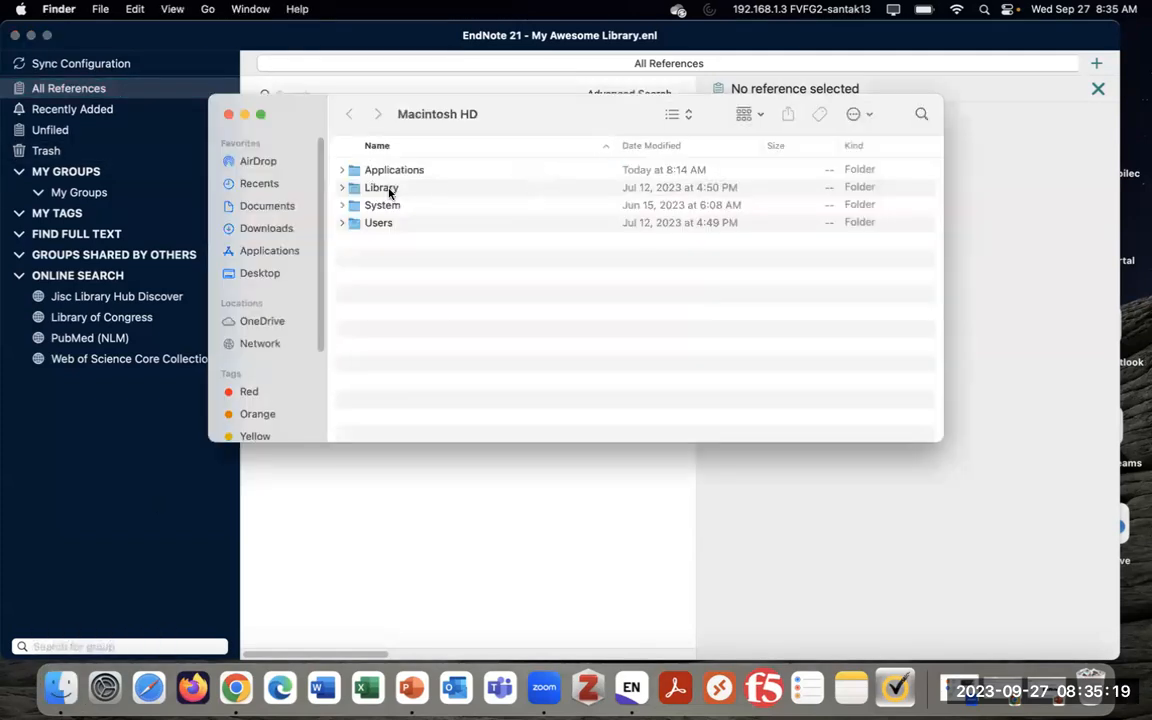
# Check My Awesome Library.enl and its .Data folder in Documents, then close the Finder window
pyautogui.click(250, 205)
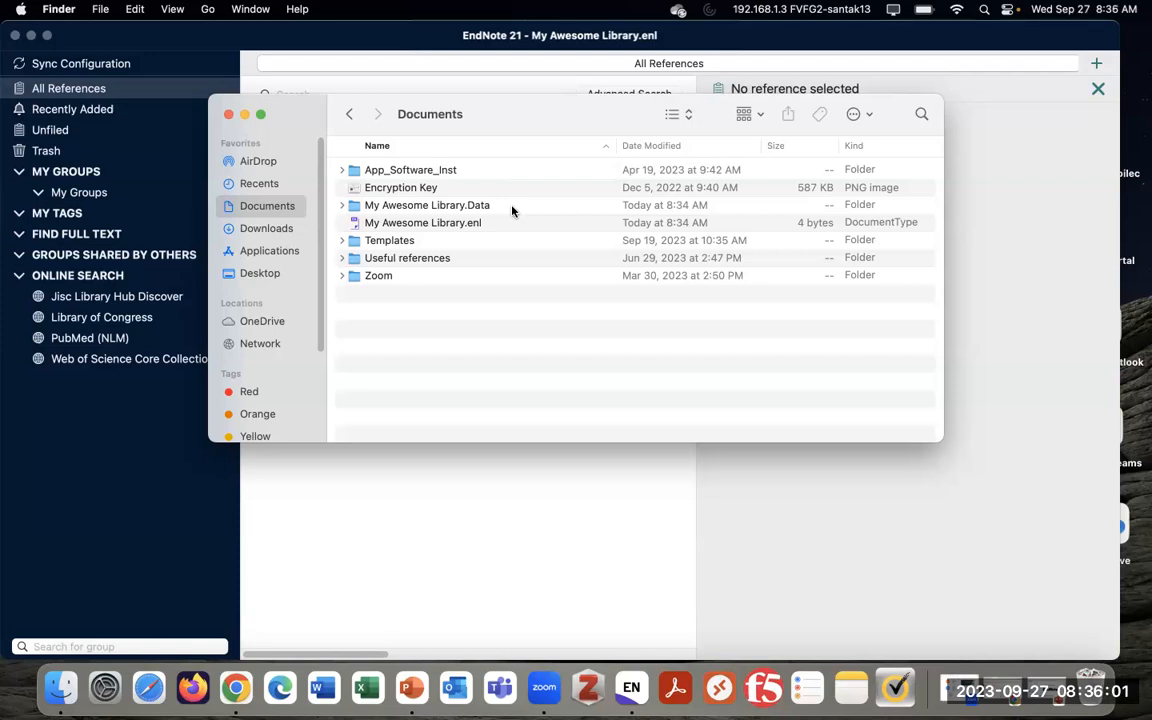
pyautogui.moveTo(480, 207); pyautogui.dragTo(488, 239)
pyautogui.click(228, 114)
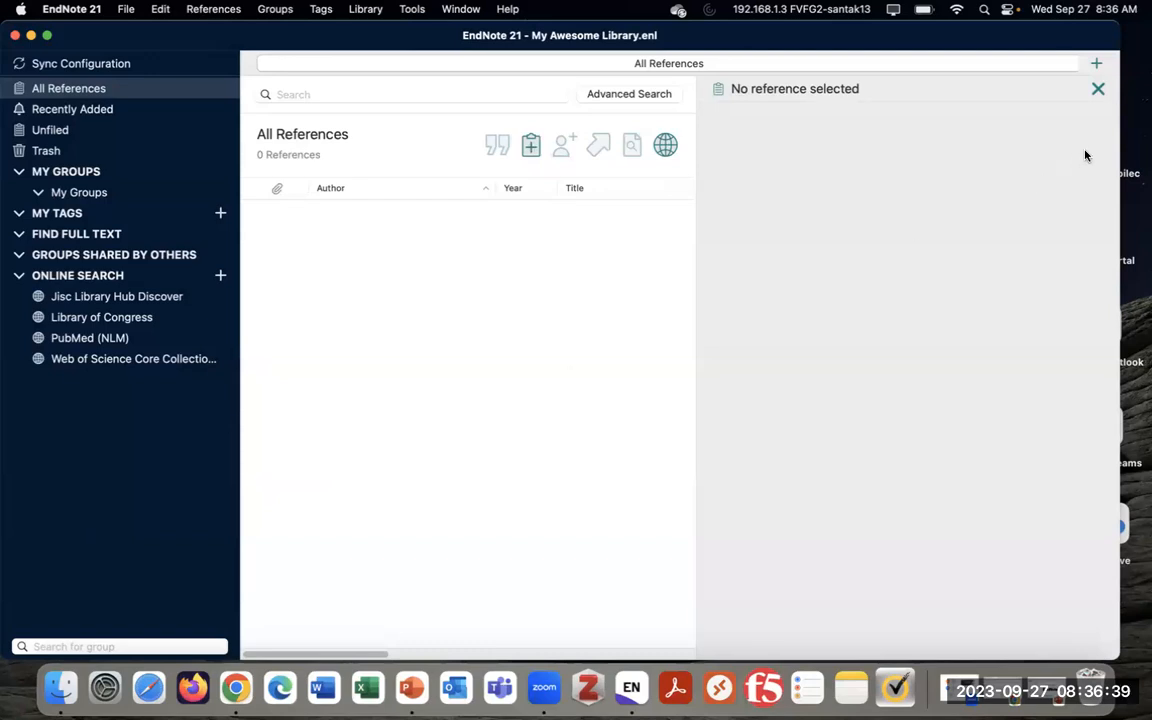
# Widen the EndNote library window and shift the list/preview divider right to enlarge the reference list
pyautogui.moveTo(1120, 144); pyautogui.dragTo(1137, 144)
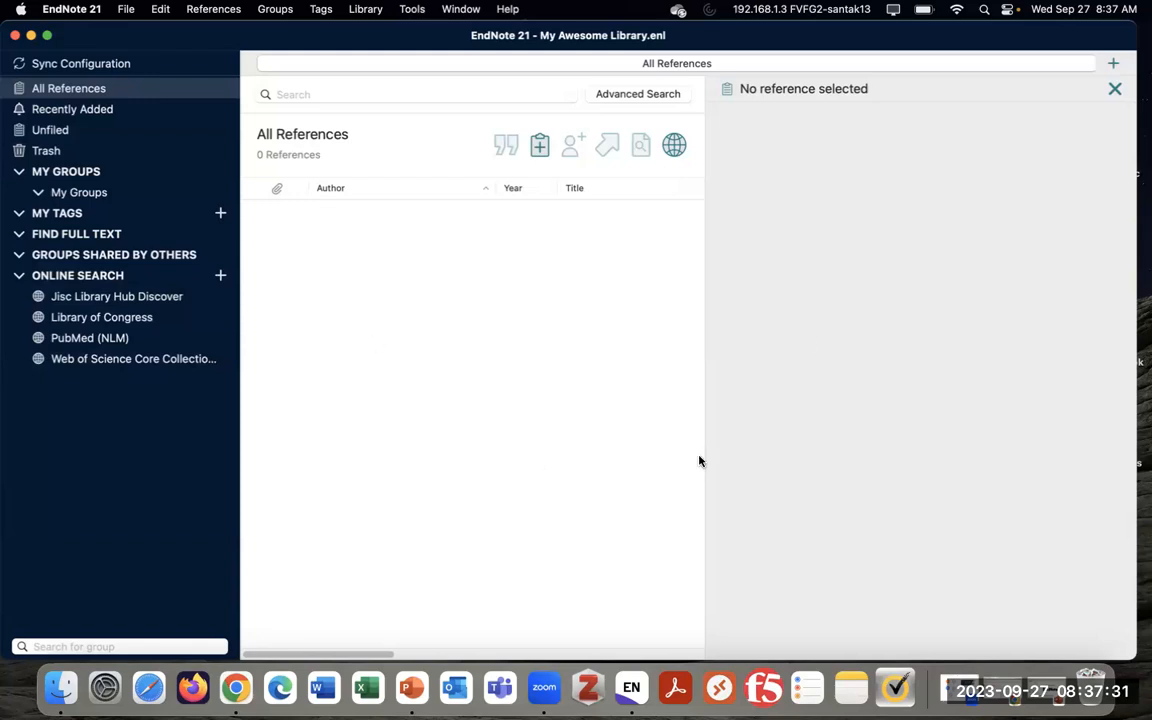
pyautogui.moveTo(705, 445); pyautogui.dragTo(712, 440)
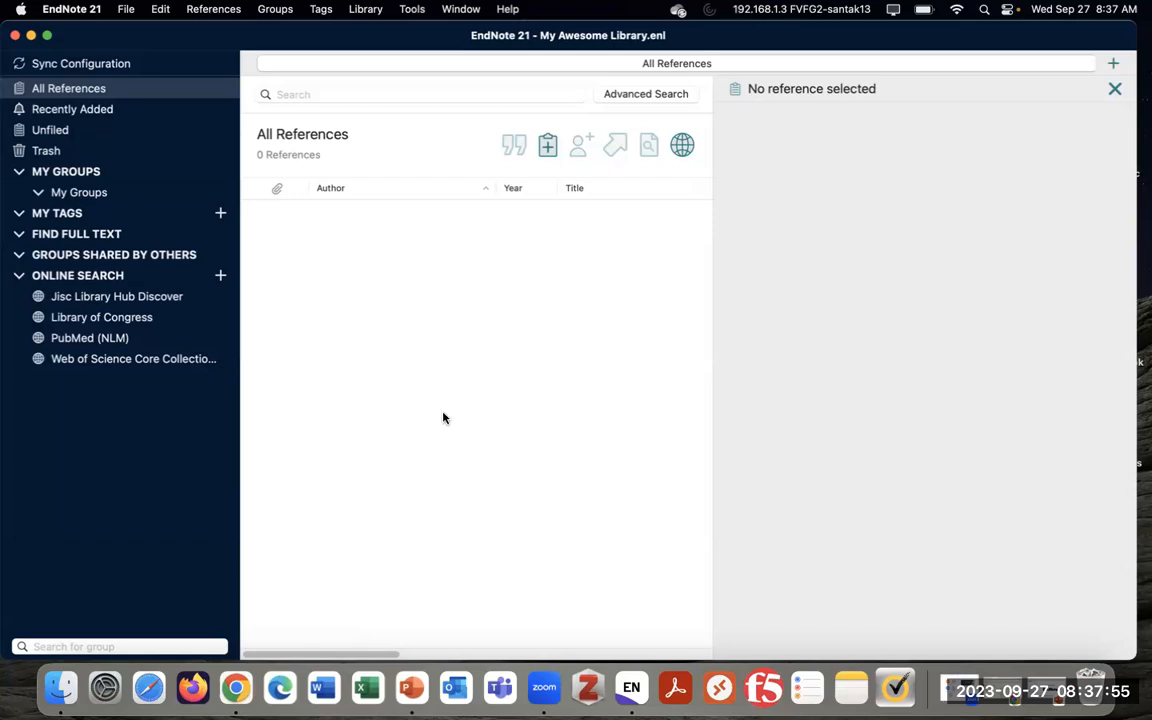
# Look through the My Groups context menu and Groups menu, ending with the My Groups context menu open
pyautogui.rightClick(138, 194)
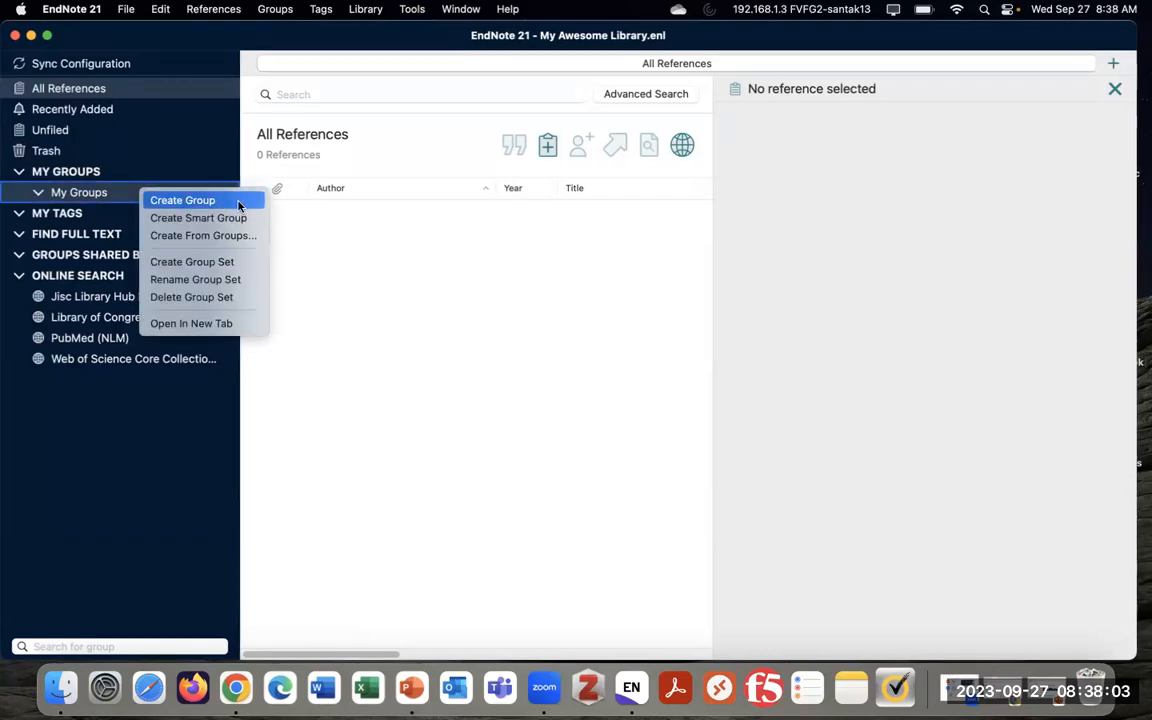
pyautogui.click(277, 205)
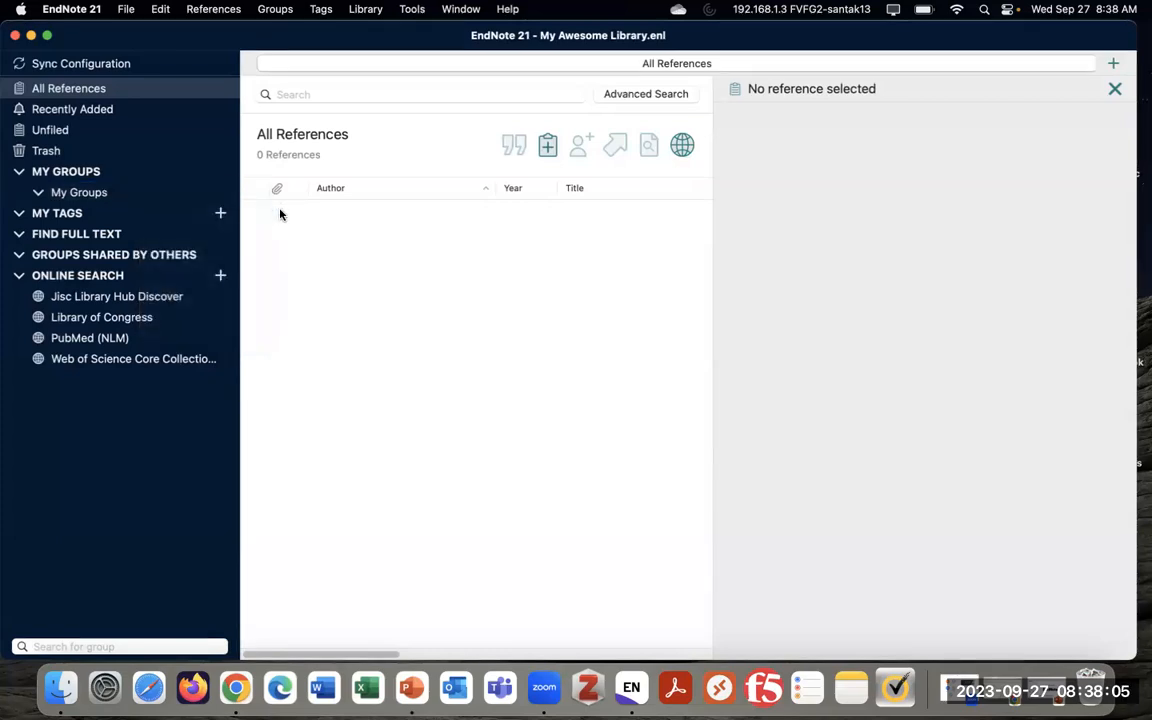
pyautogui.click(266, 13)
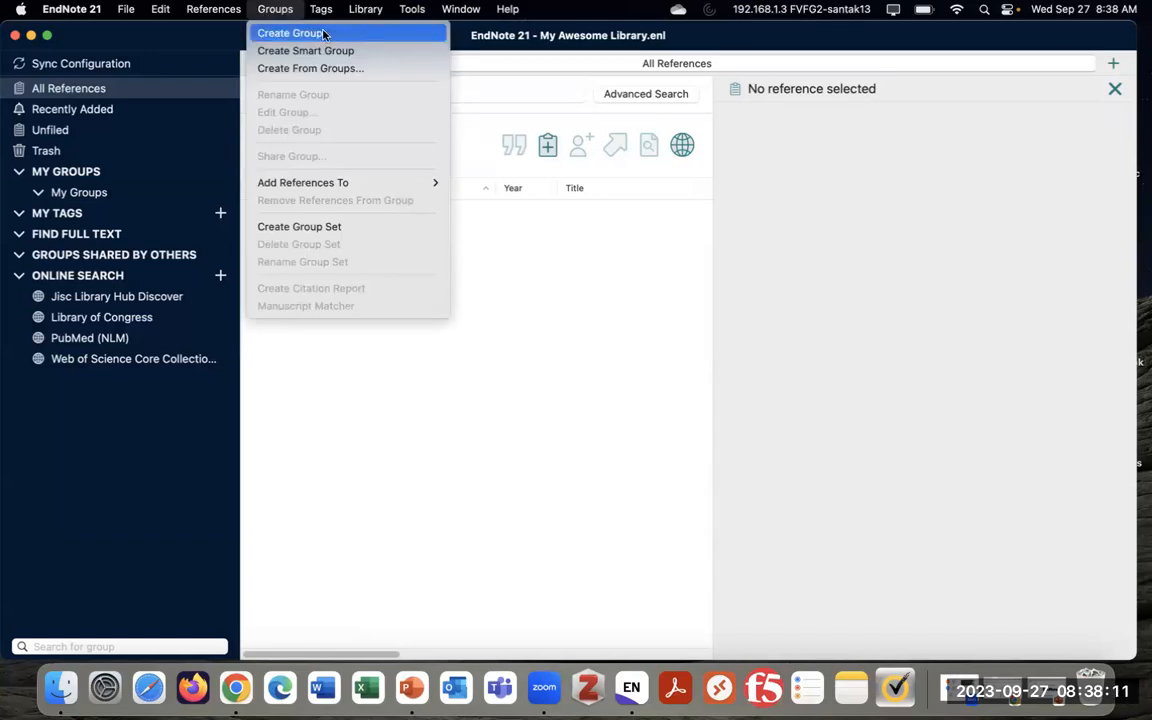
pyautogui.click(128, 192)
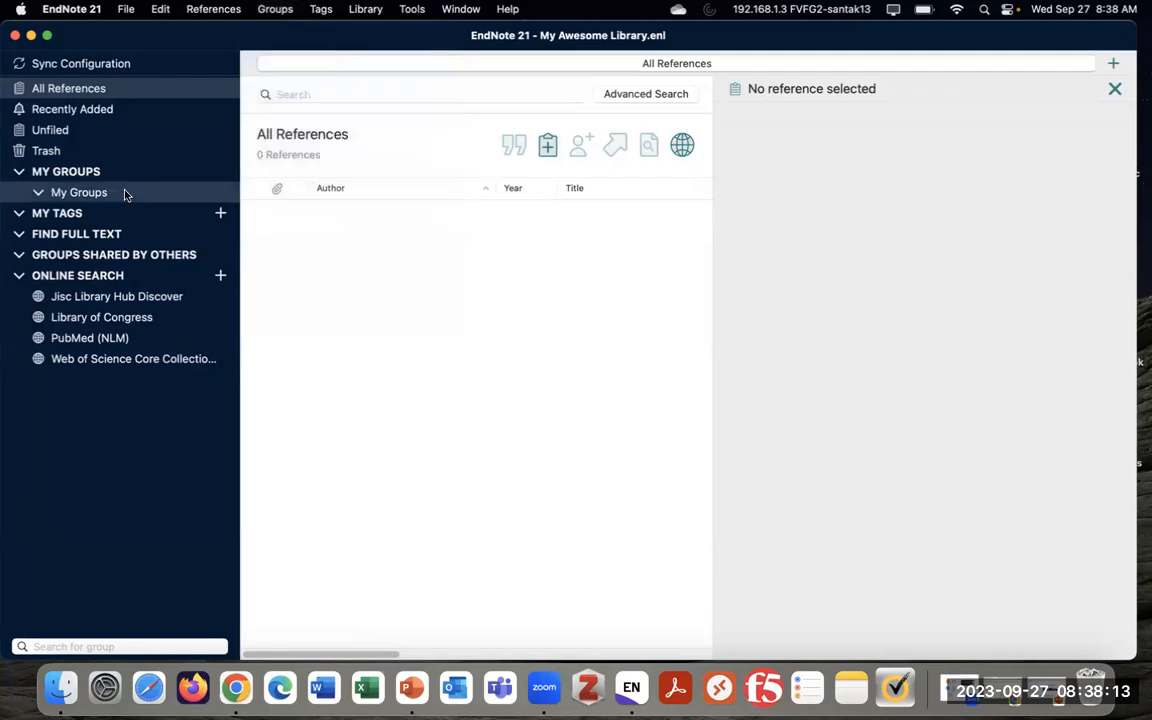
pyautogui.rightClick(152, 195)
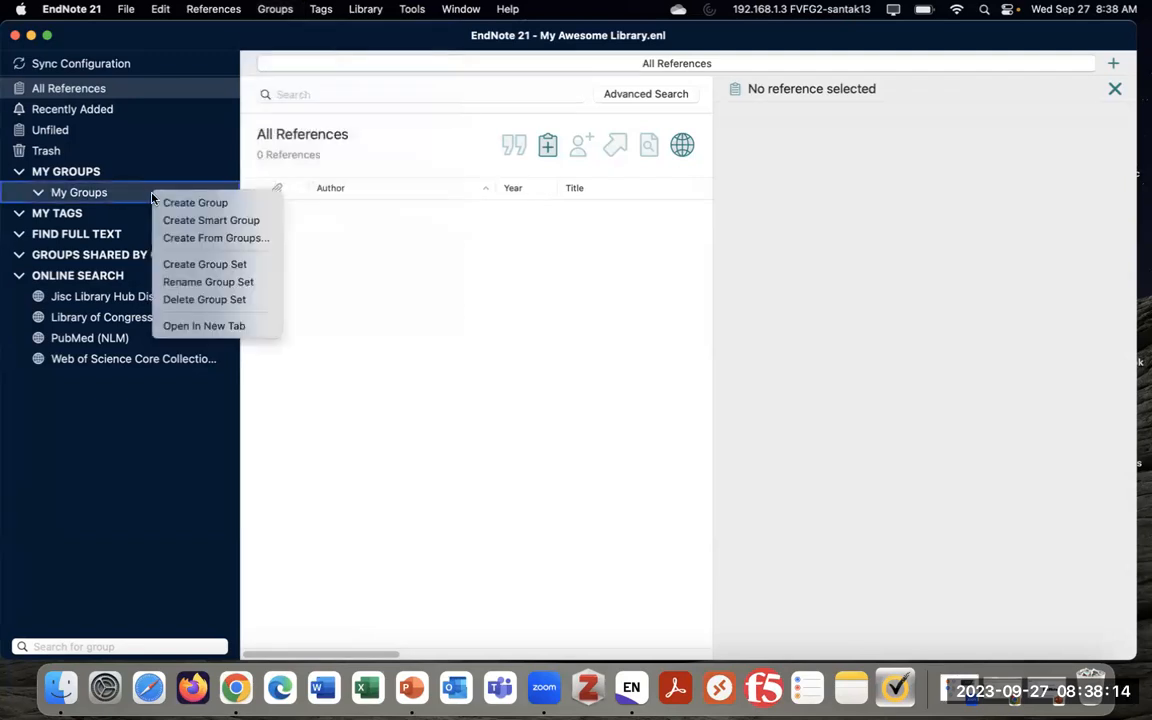
# Use Create Group to add a group named 'Childhood Asthma' under My Groups
pyautogui.click(239, 204)
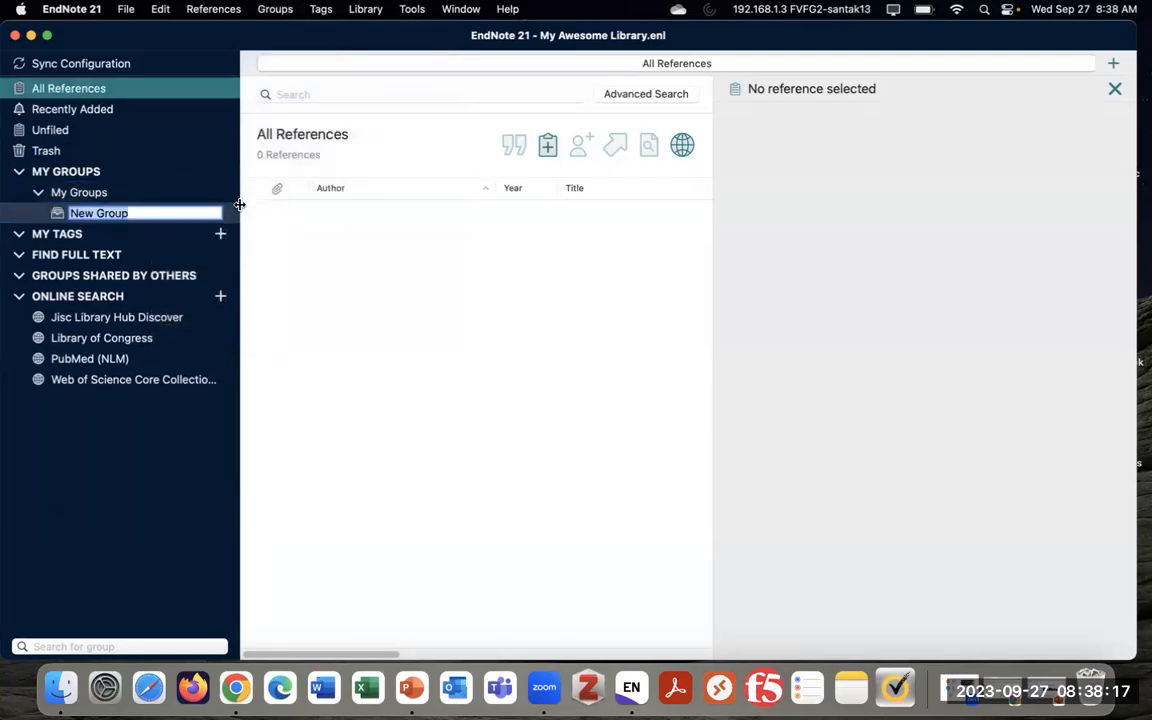
pyautogui.write('Childhood Asthma')
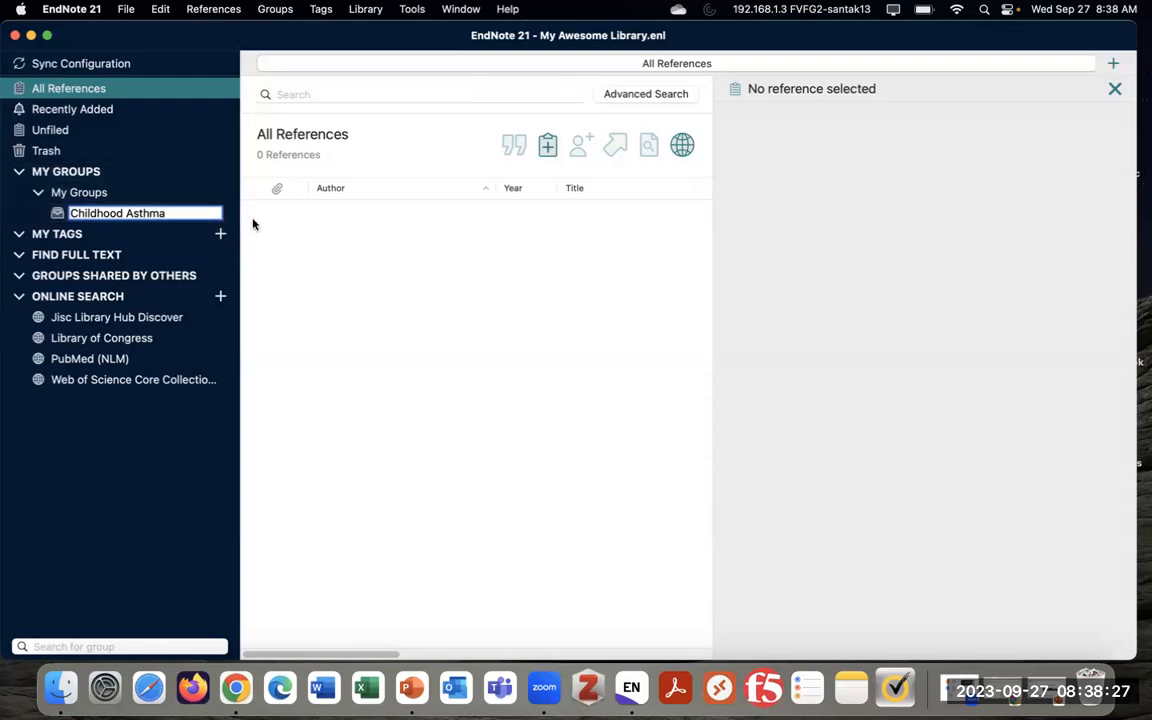
pyautogui.press('Return')
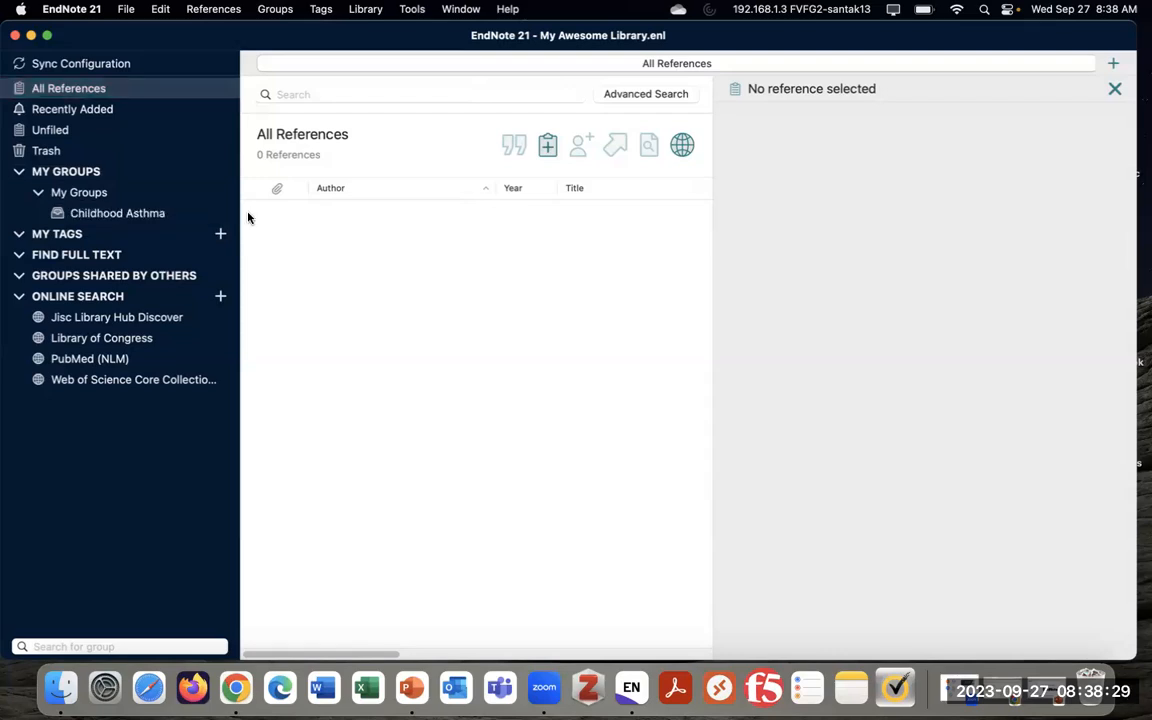
# Select the Childhood Asthma group and check its context menu without choosing anything
pyautogui.rightClick(118, 194)
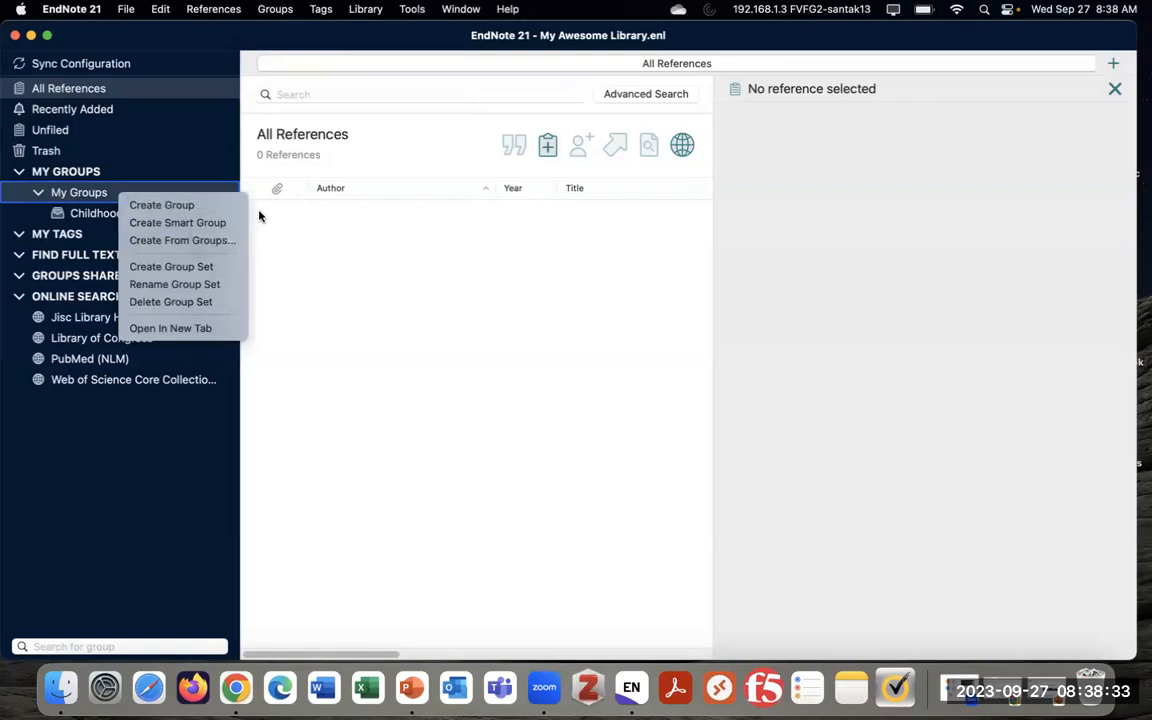
pyautogui.click(127, 217)
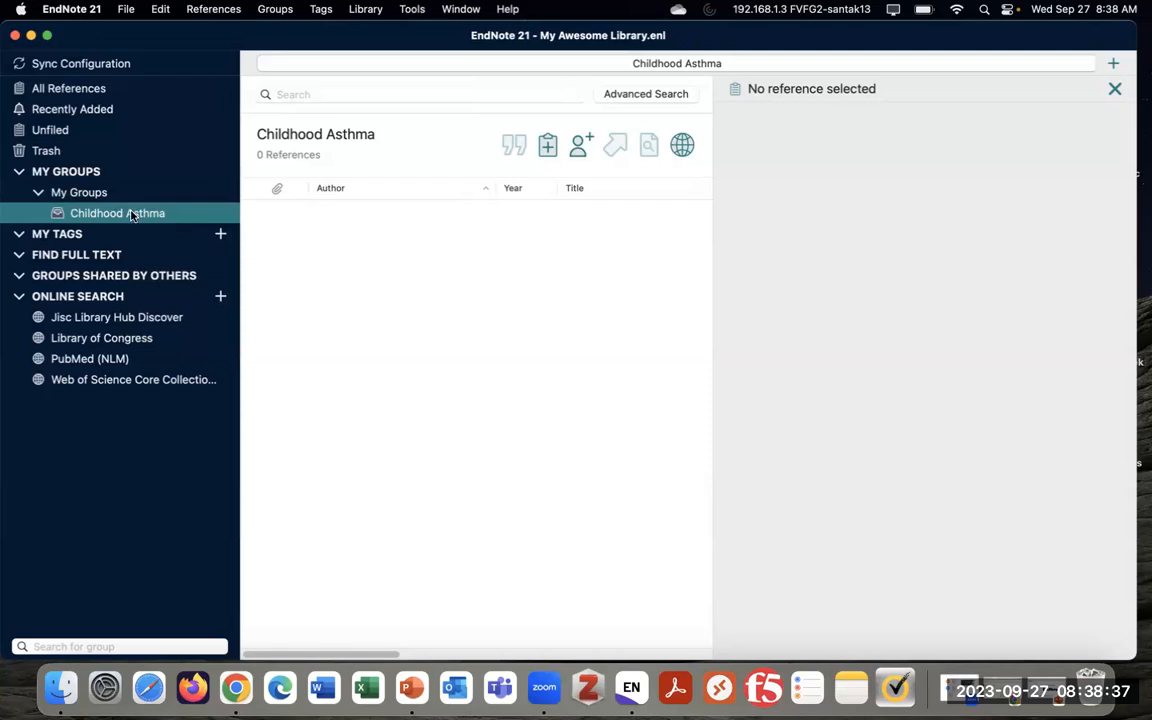
pyautogui.rightClick(166, 216)
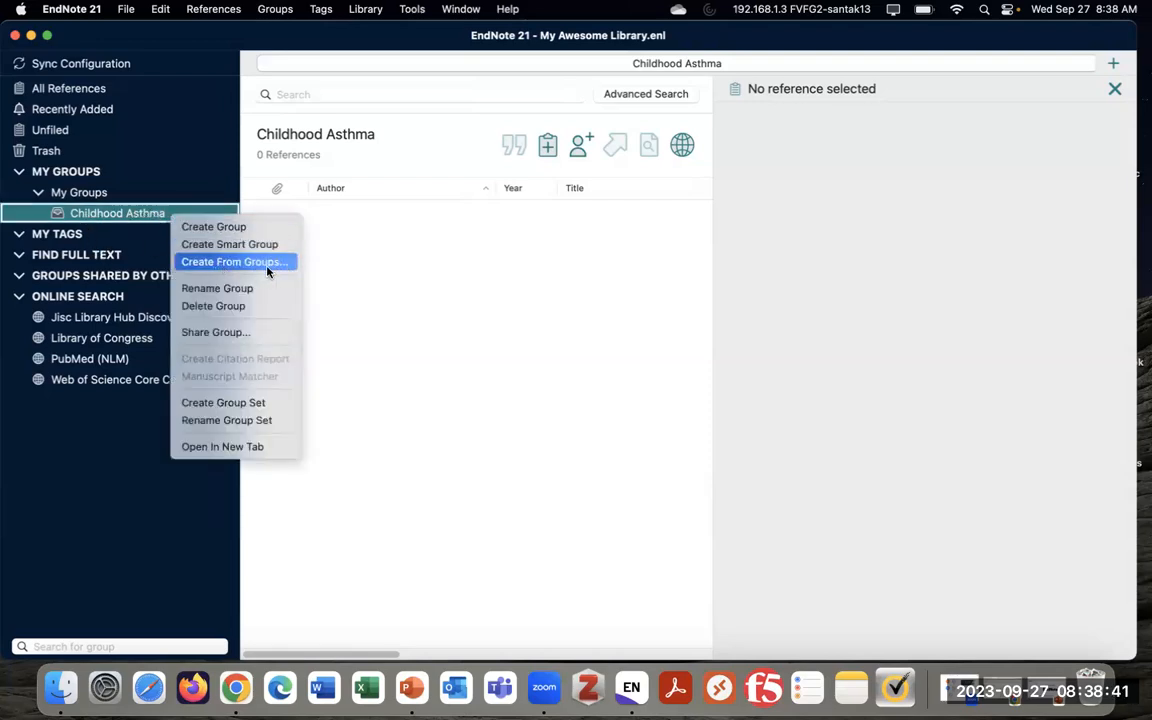
pyautogui.click(345, 246)
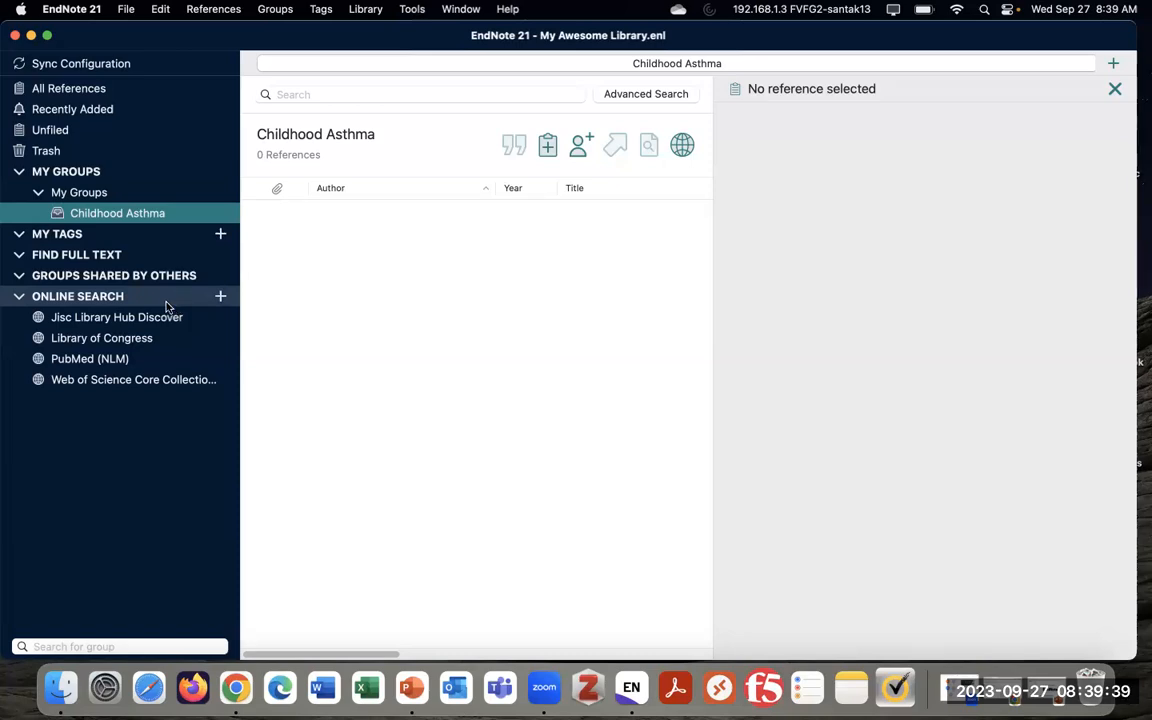
# Open the PubMed (NLM) search under Online Search, leaving the new-connection chooser cancelled
pyautogui.click(107, 301)
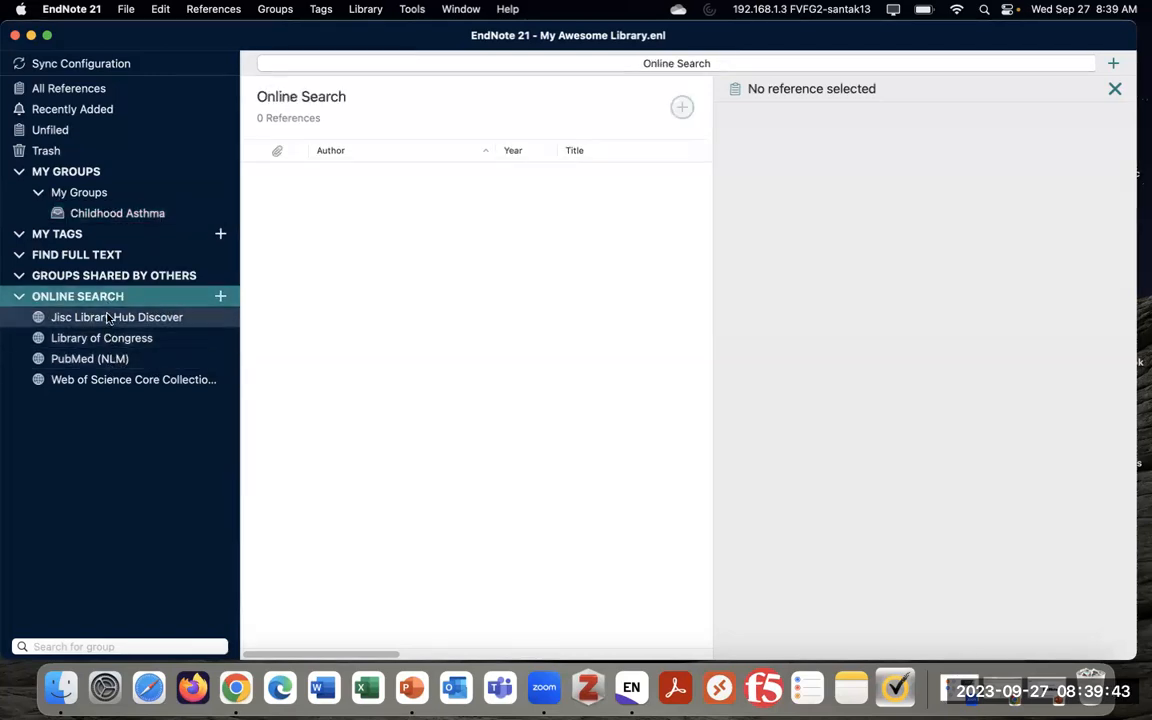
pyautogui.click(107, 362)
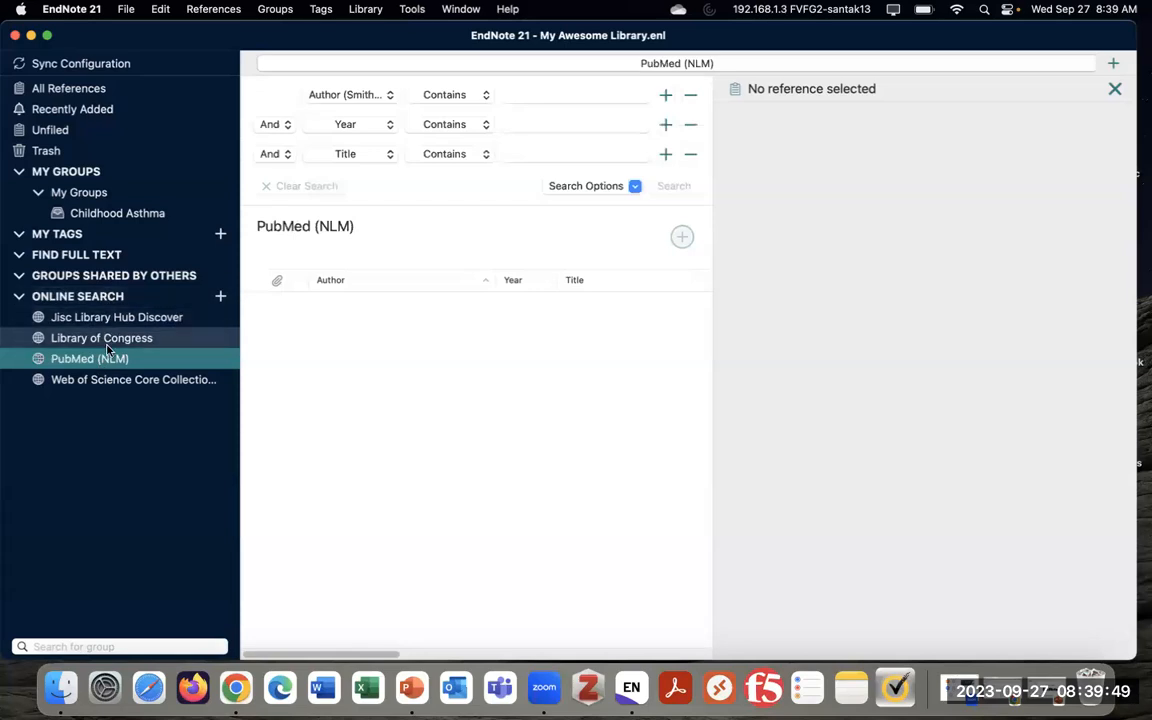
pyautogui.click(221, 298)
pyautogui.scroll(15, 598, 379)
pyautogui.scroll(10, 600, 383)
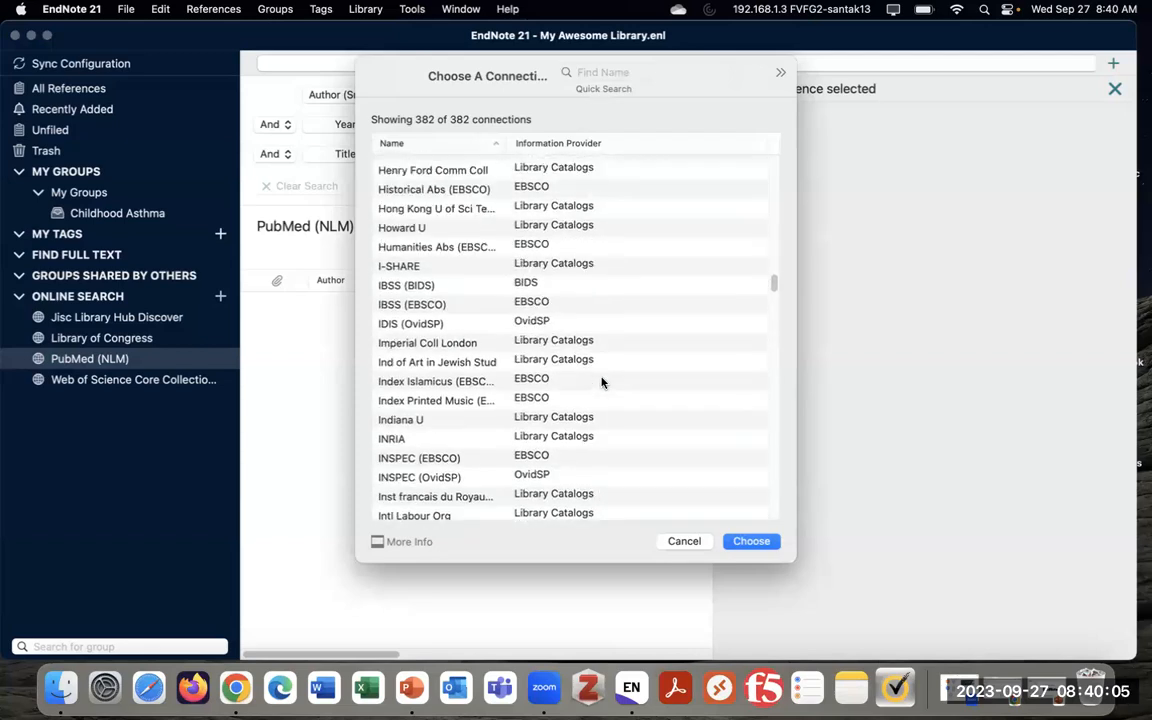
pyautogui.scroll(5, 602, 382)
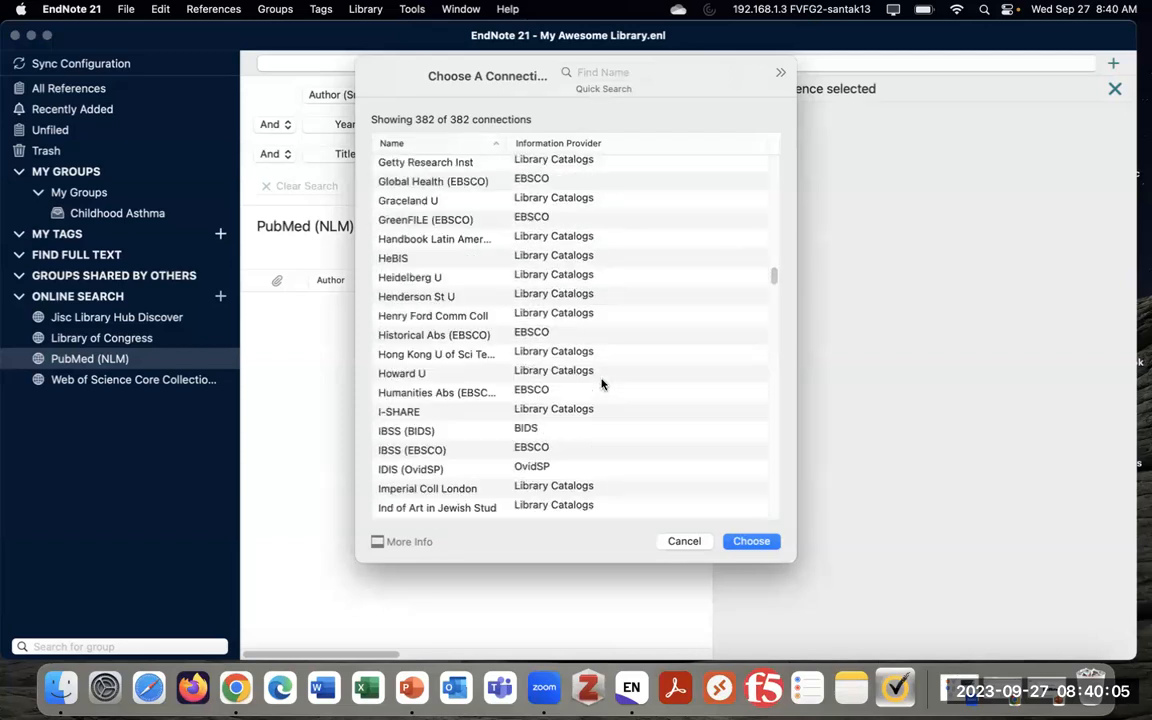
pyautogui.click(684, 543)
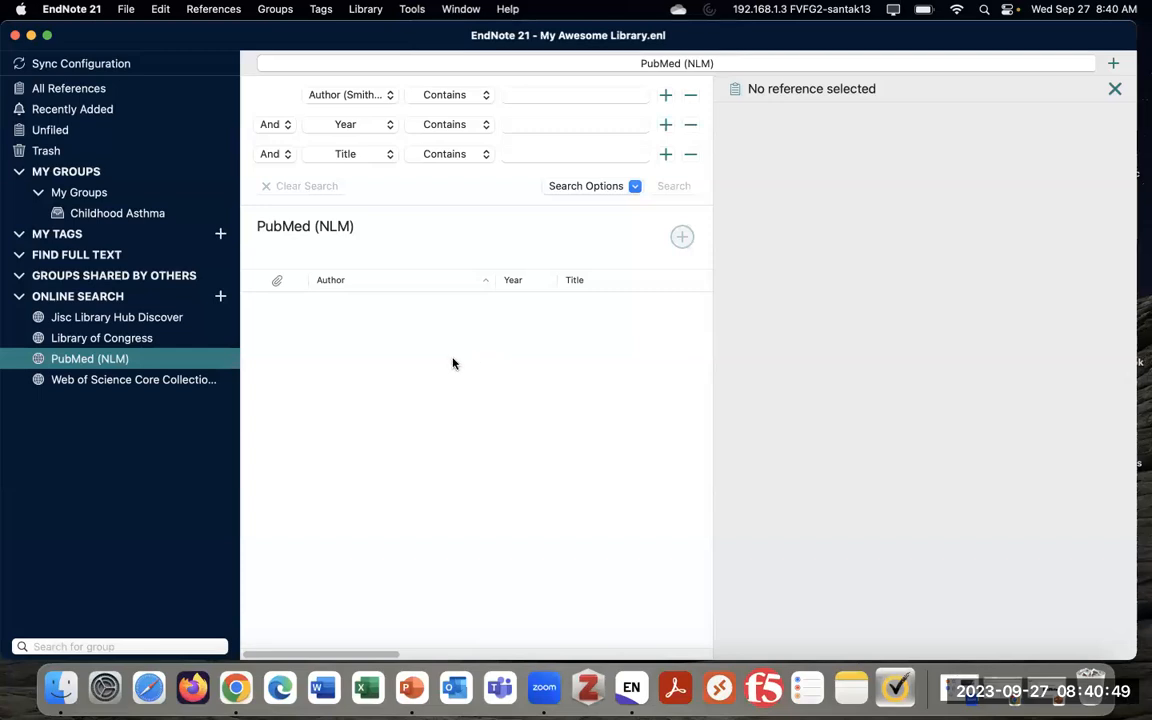
# Search PubMed (NLM) with the first criterion set to PMID 16270716
pyautogui.click(367, 96)
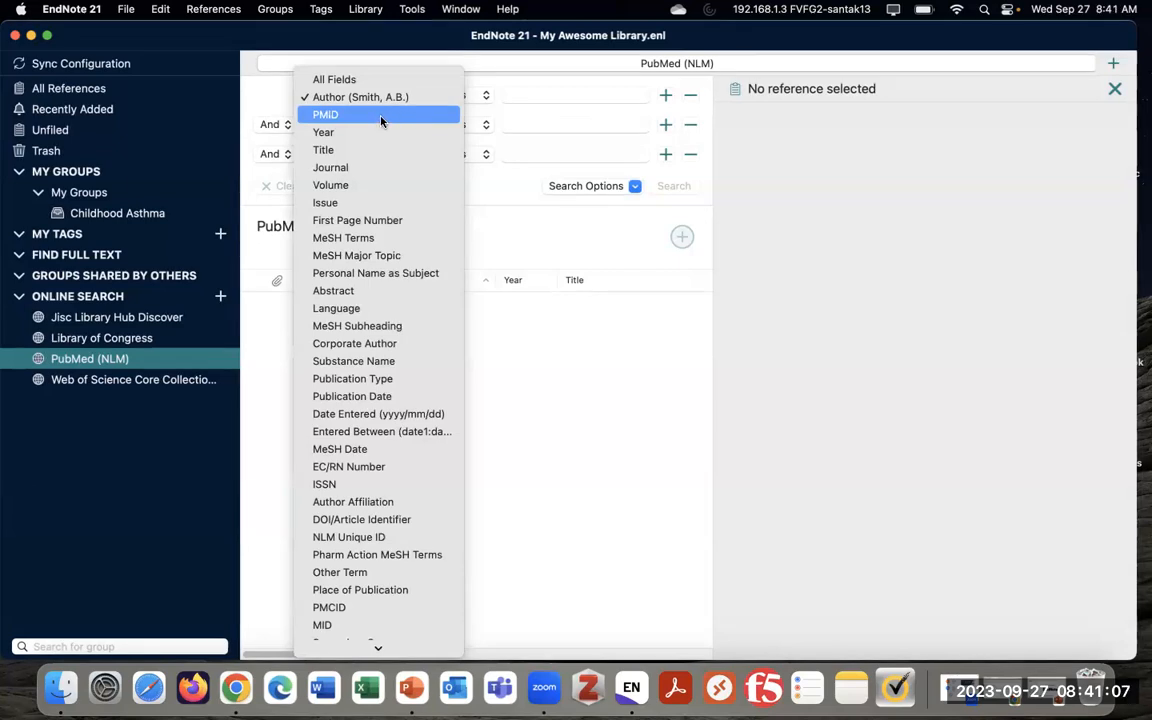
pyautogui.click(388, 116)
pyautogui.click(536, 93)
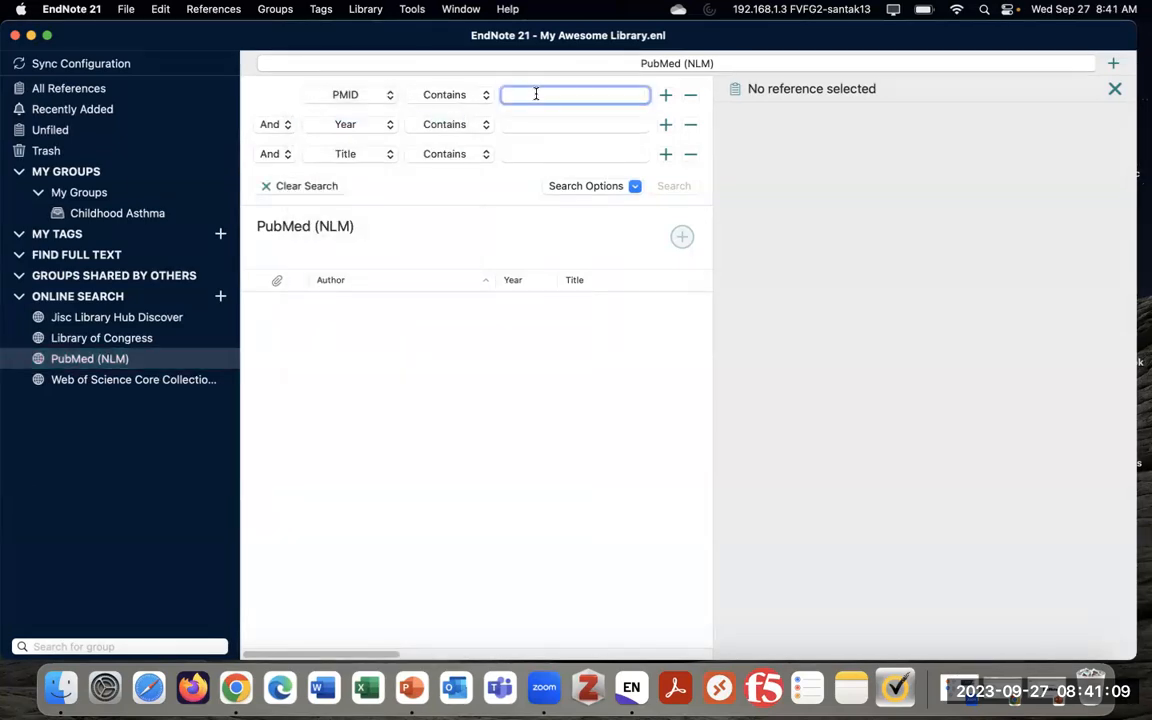
pyautogui.write('16270716')
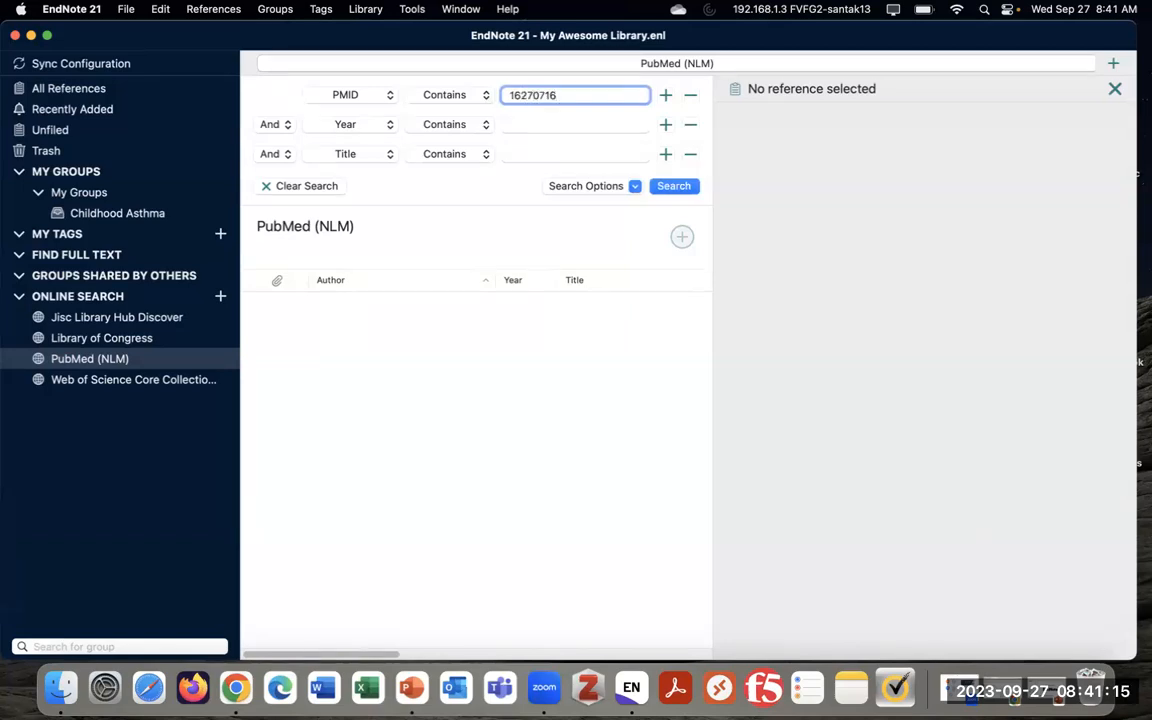
pyautogui.click(672, 190)
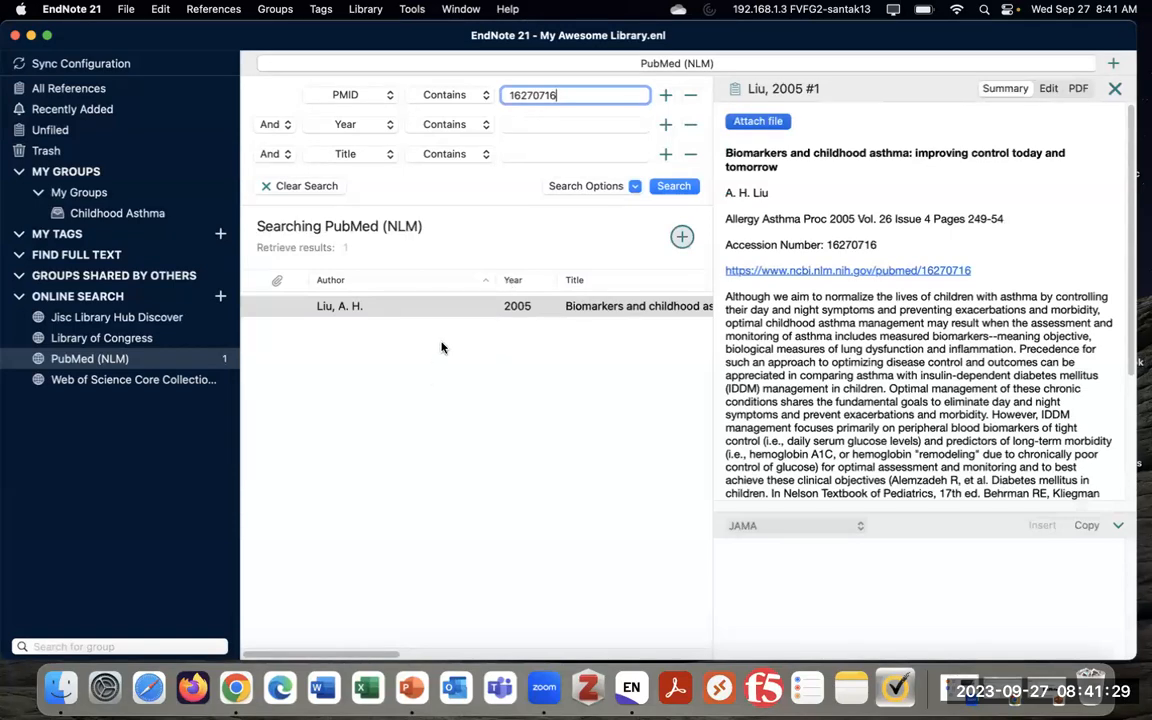
# Add the 2005 Liu biomarkers result to the Childhood Asthma group and display that group
pyautogui.moveTo(478, 307); pyautogui.dragTo(118, 214)
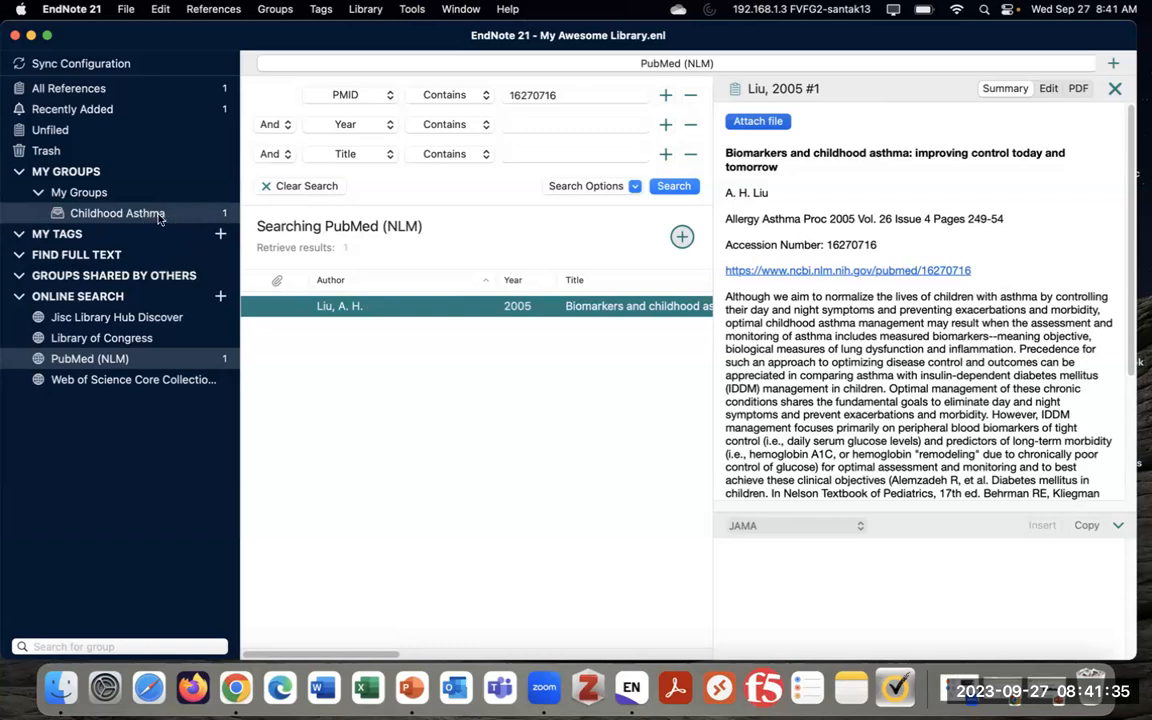
pyautogui.rightClick(404, 307)
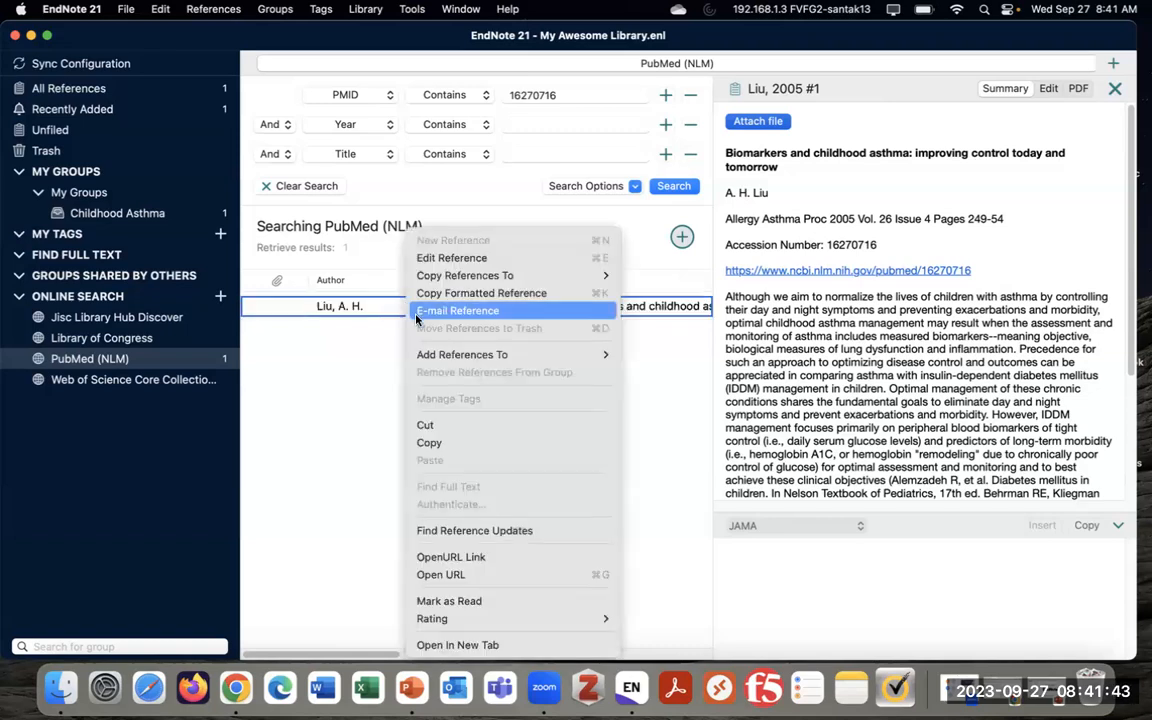
pyautogui.moveTo(485, 354)
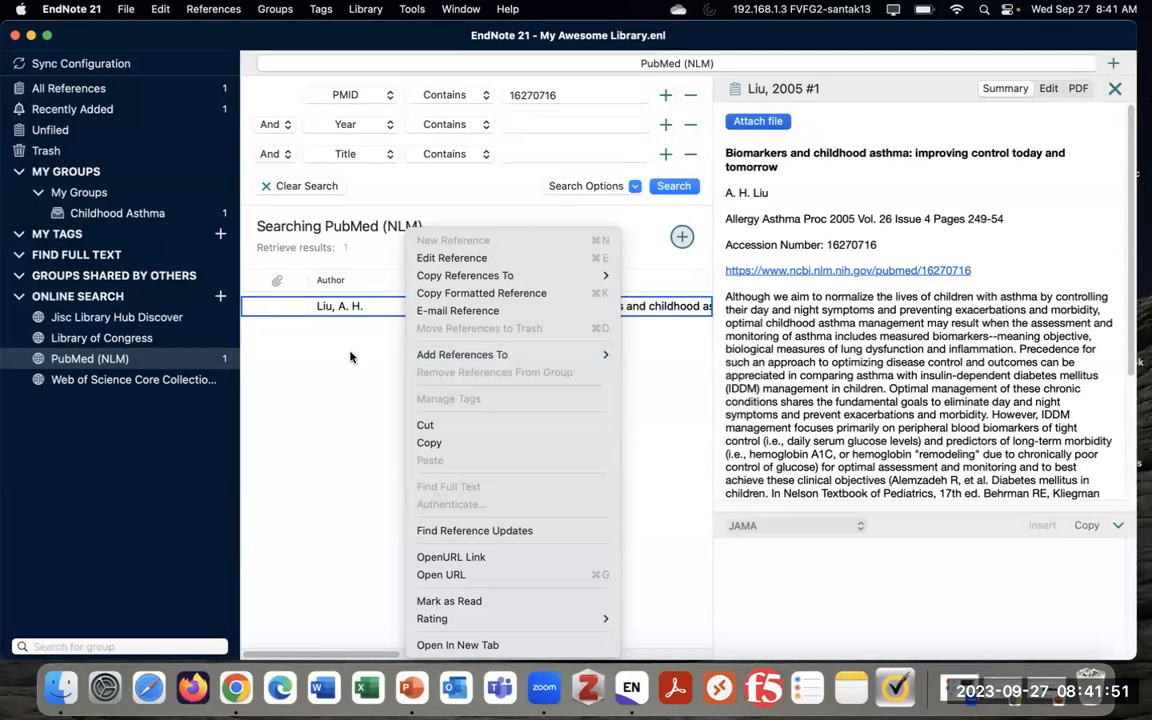
pyautogui.click(316, 318)
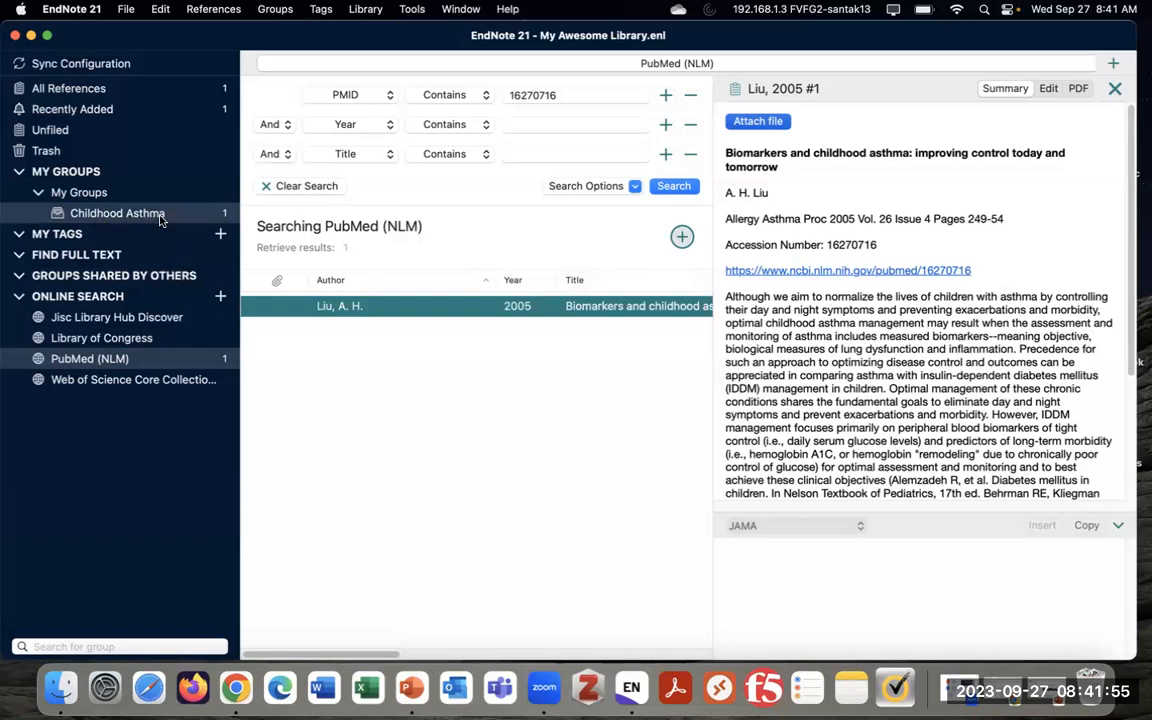
pyautogui.click(118, 213)
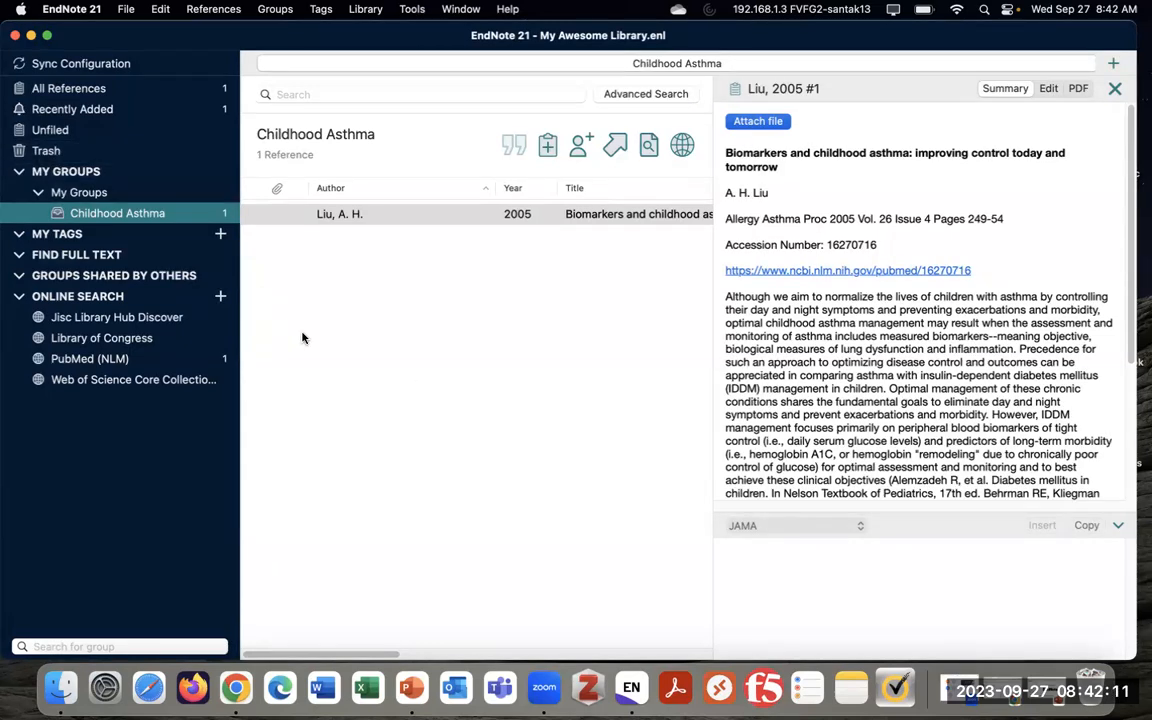
# In Chrome's childhood asthma PubMed results, open the 2016 review 'Asthma in childhood'
pyautogui.click(247, 686)
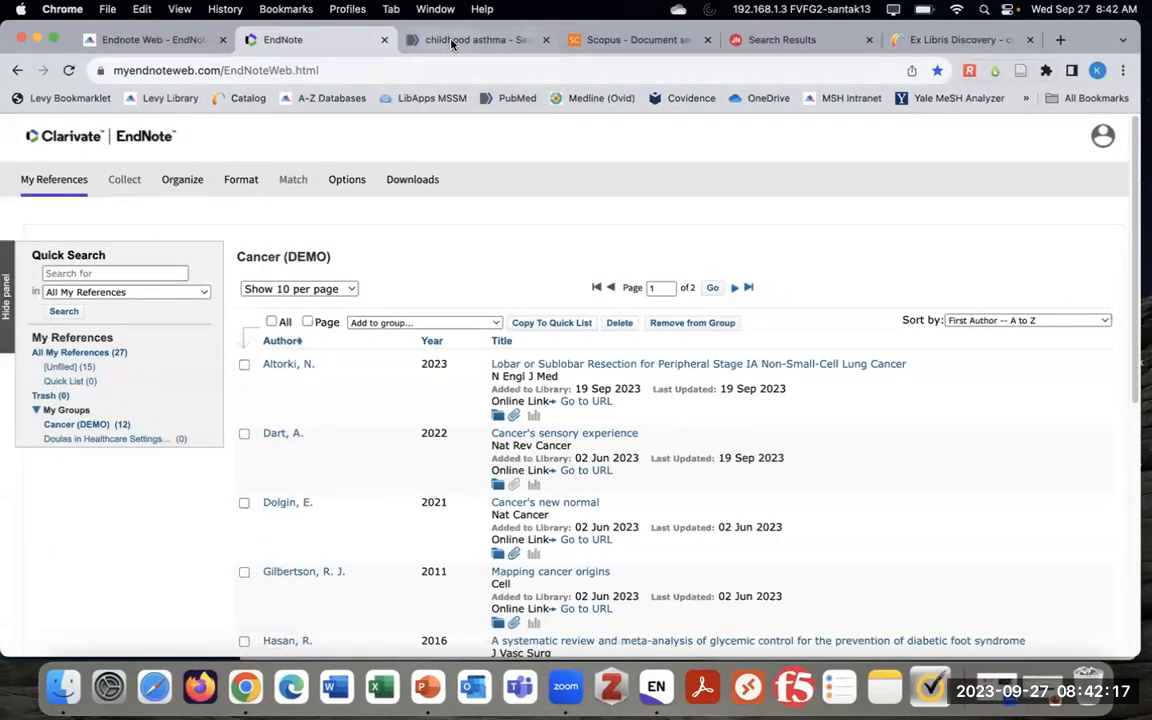
pyautogui.click(430, 40)
pyautogui.click(1010, 321)
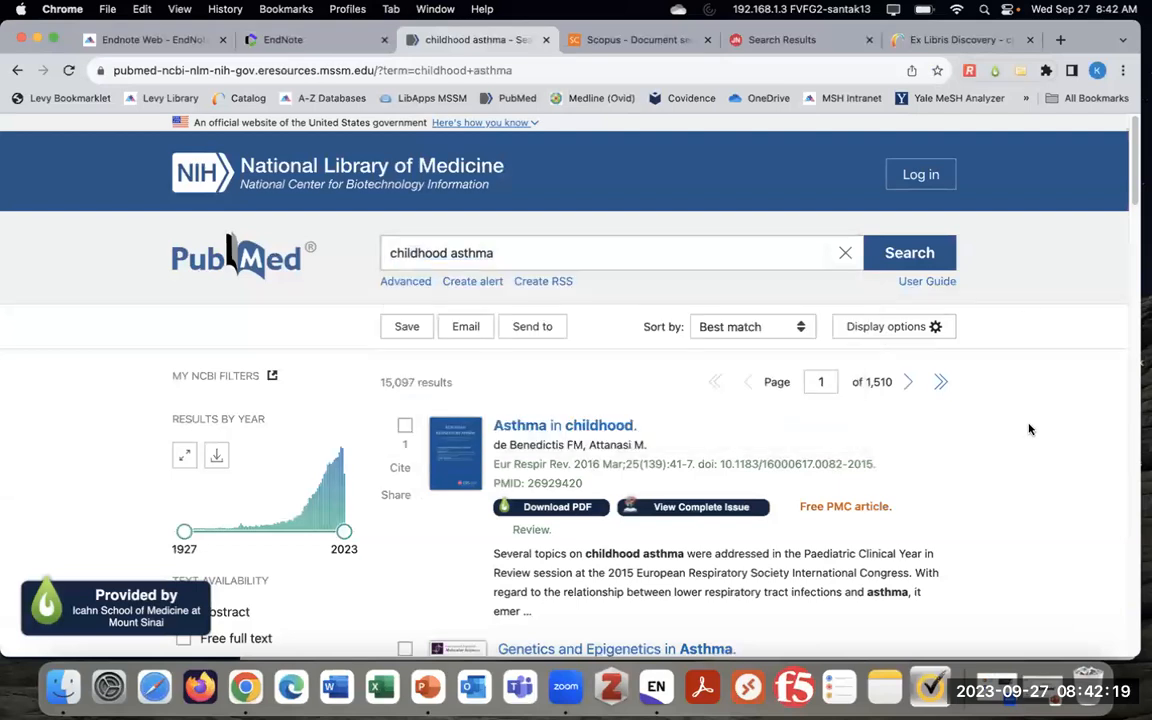
pyautogui.scroll(-1, 1028, 427)
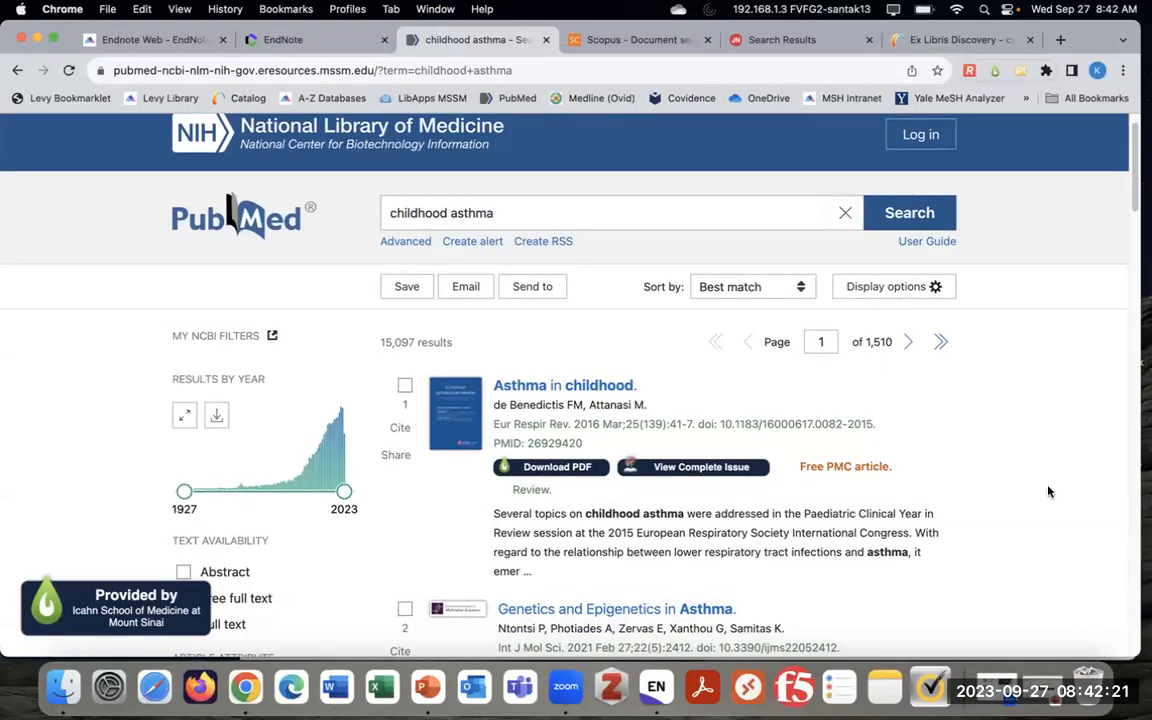
pyautogui.scroll(-1, 1033, 464)
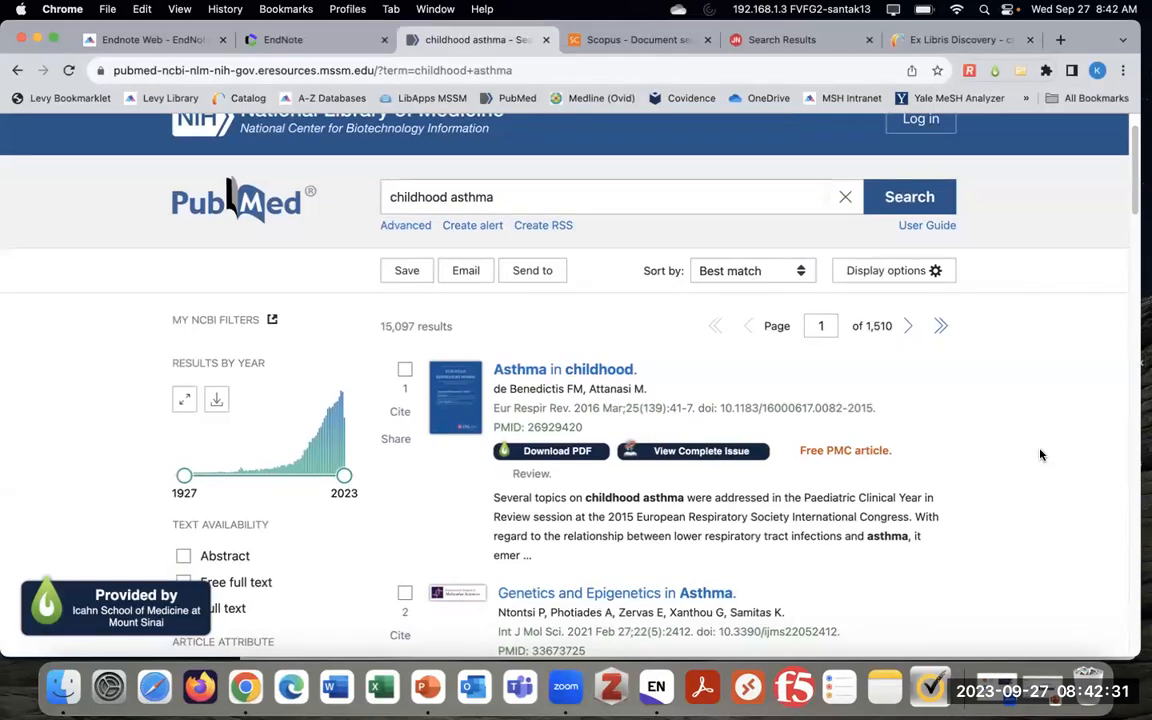
pyautogui.scroll(-1, 1038, 456)
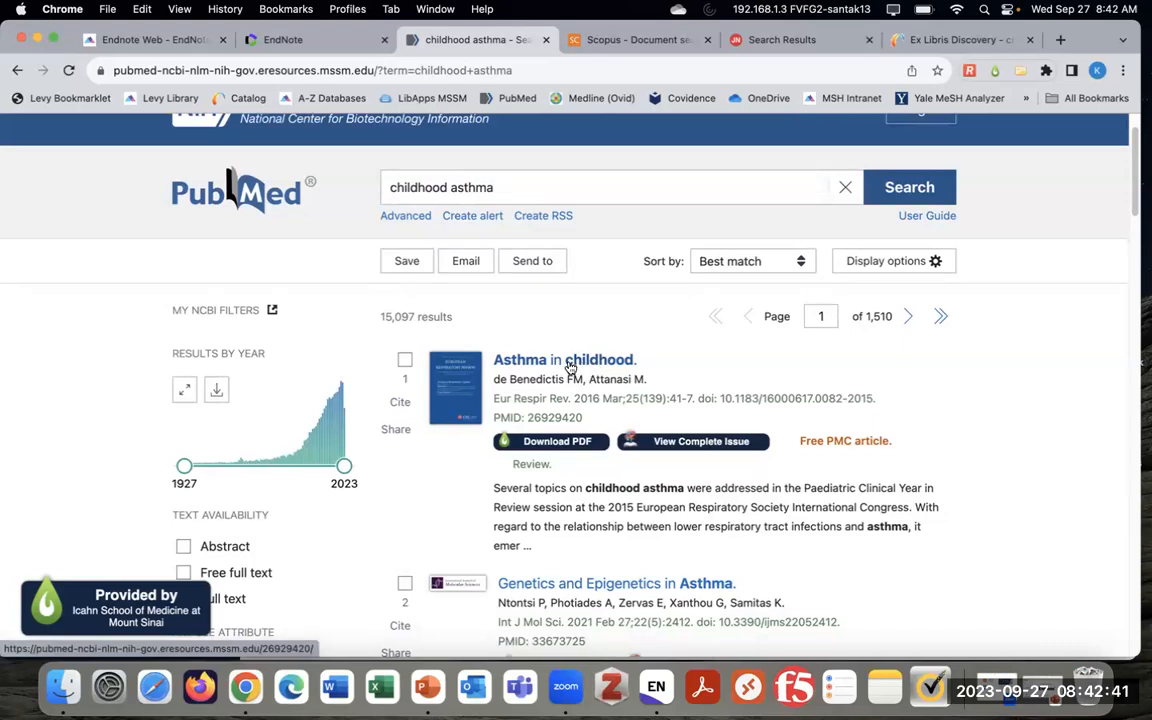
pyautogui.click(570, 368)
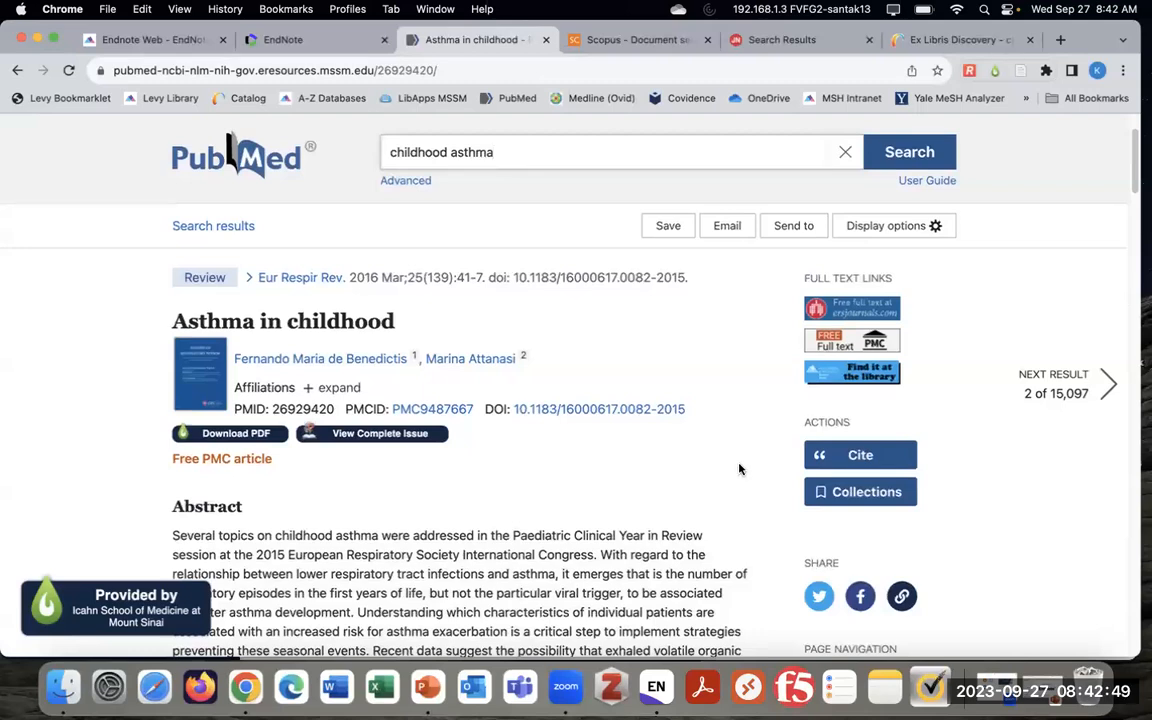
# Export the article to a citation manager, downloading pubmed-26929420.nbib
pyautogui.click(796, 227)
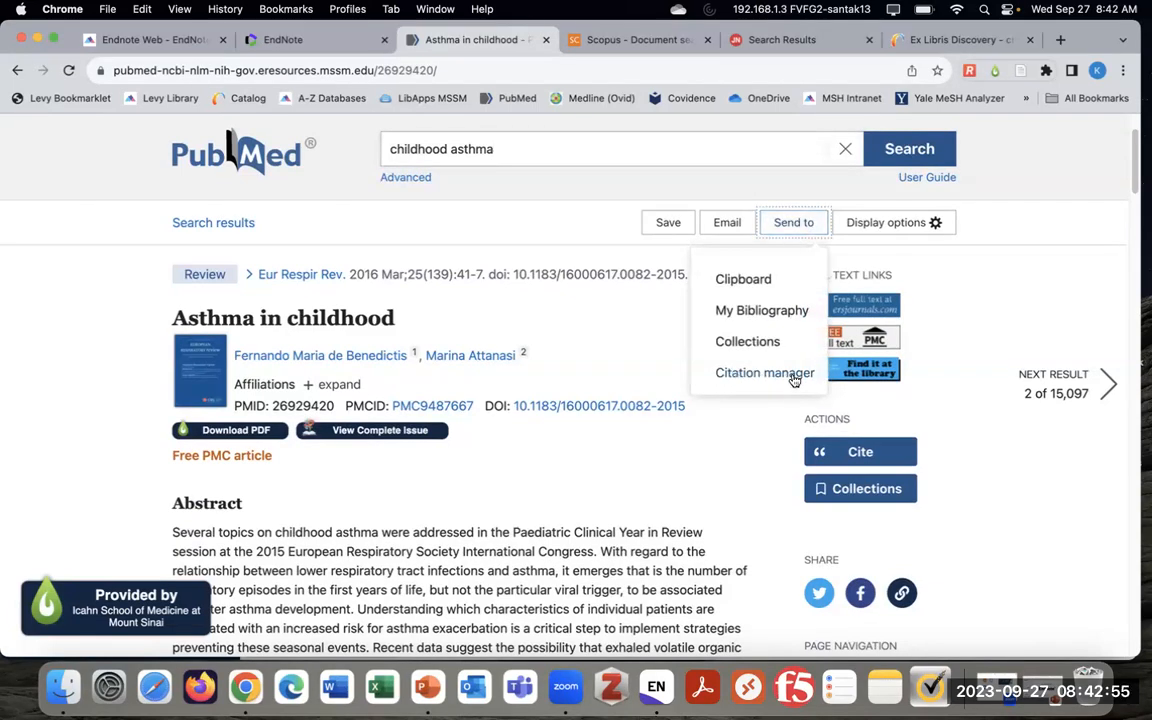
pyautogui.click(758, 374)
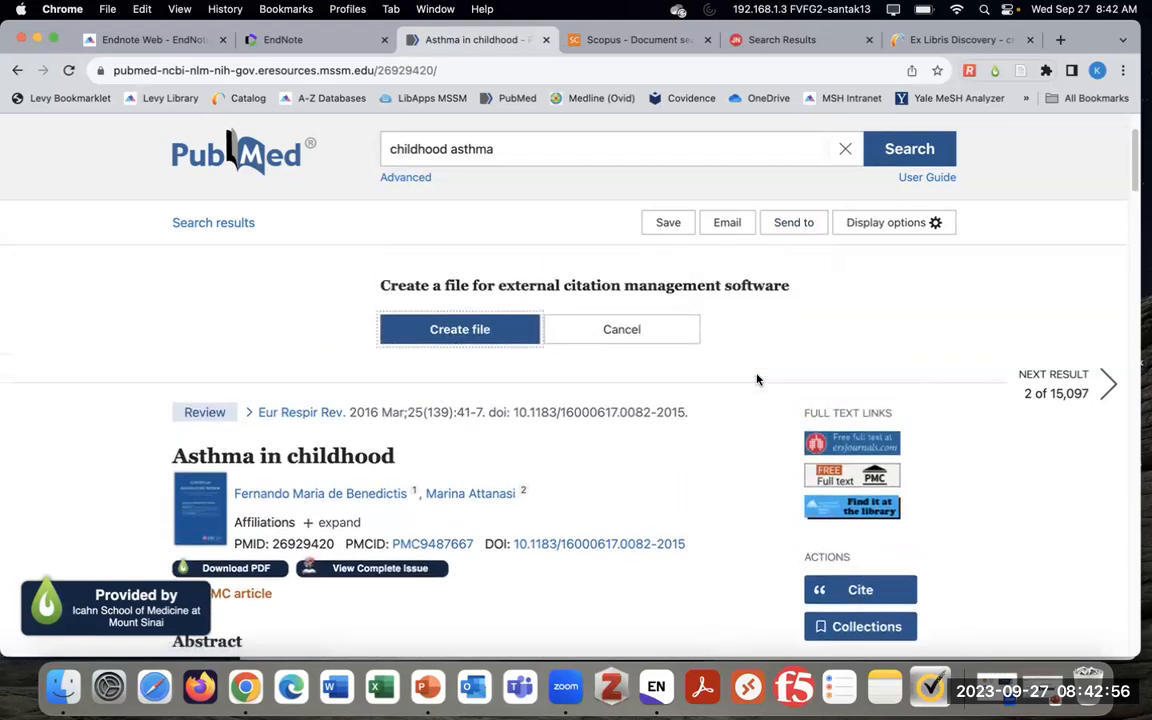
pyautogui.click(474, 331)
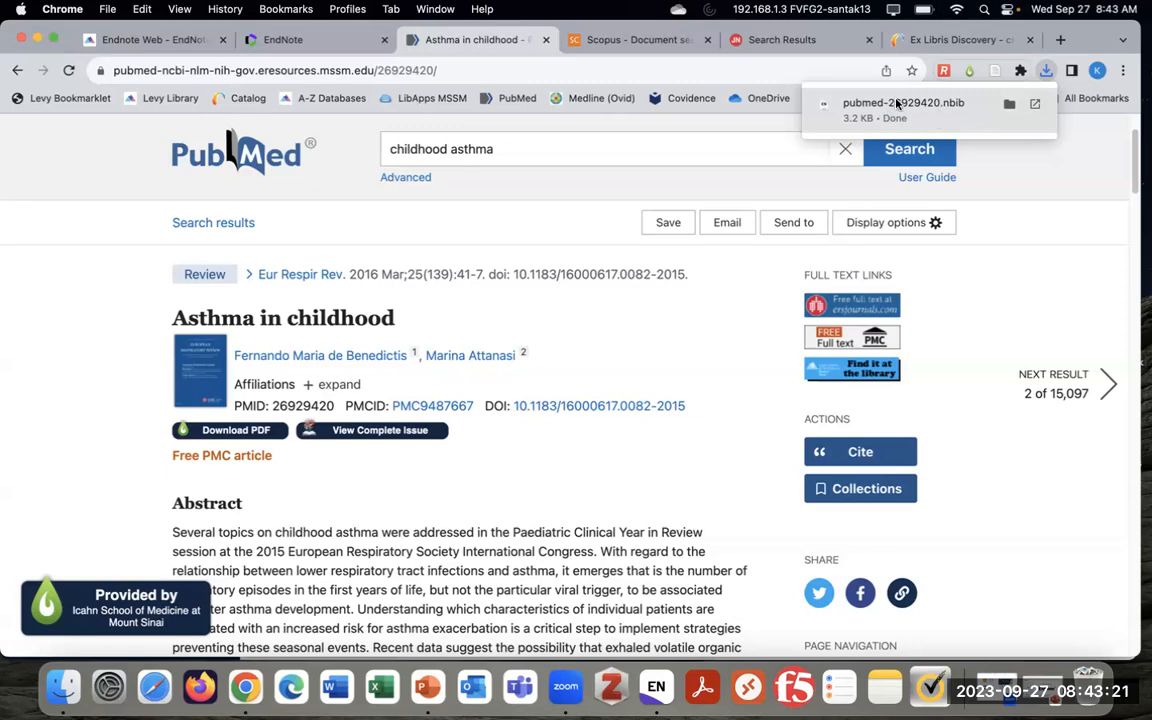
# Import the 2016 de Benedictis 'Asthma in childhood' .nbib and file it under Childhood Asthma
pyautogui.click(935, 118)
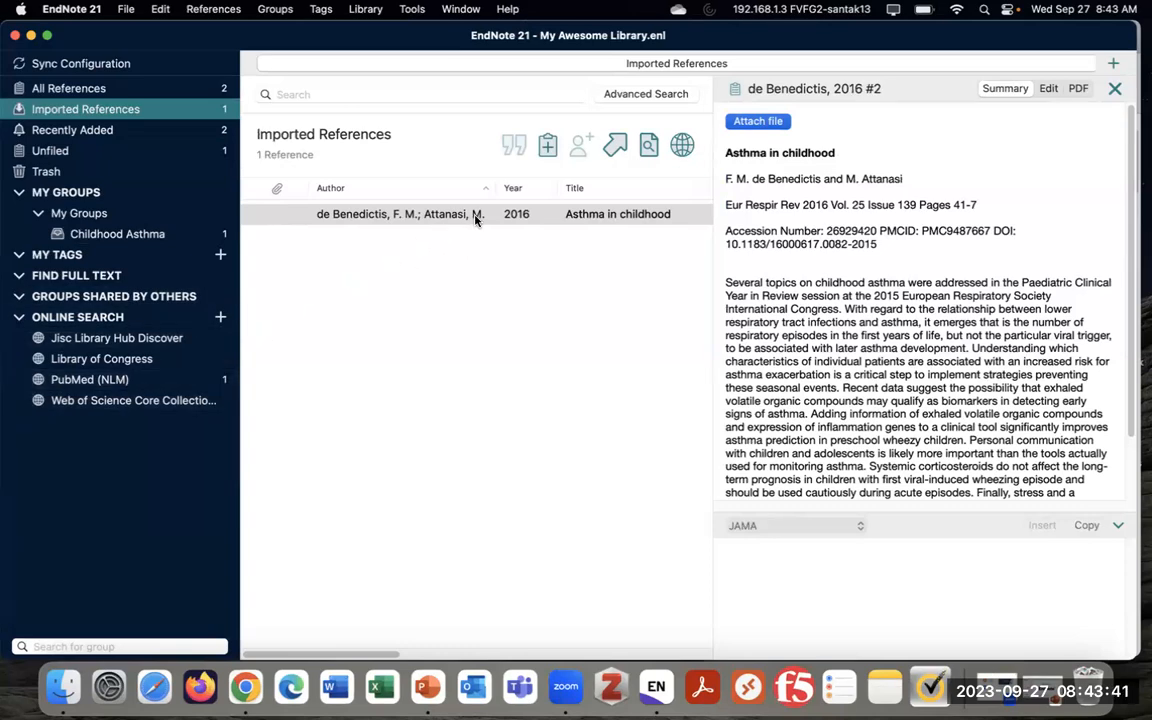
pyautogui.moveTo(517, 215); pyautogui.dragTo(136, 237)
pyautogui.click(136, 236)
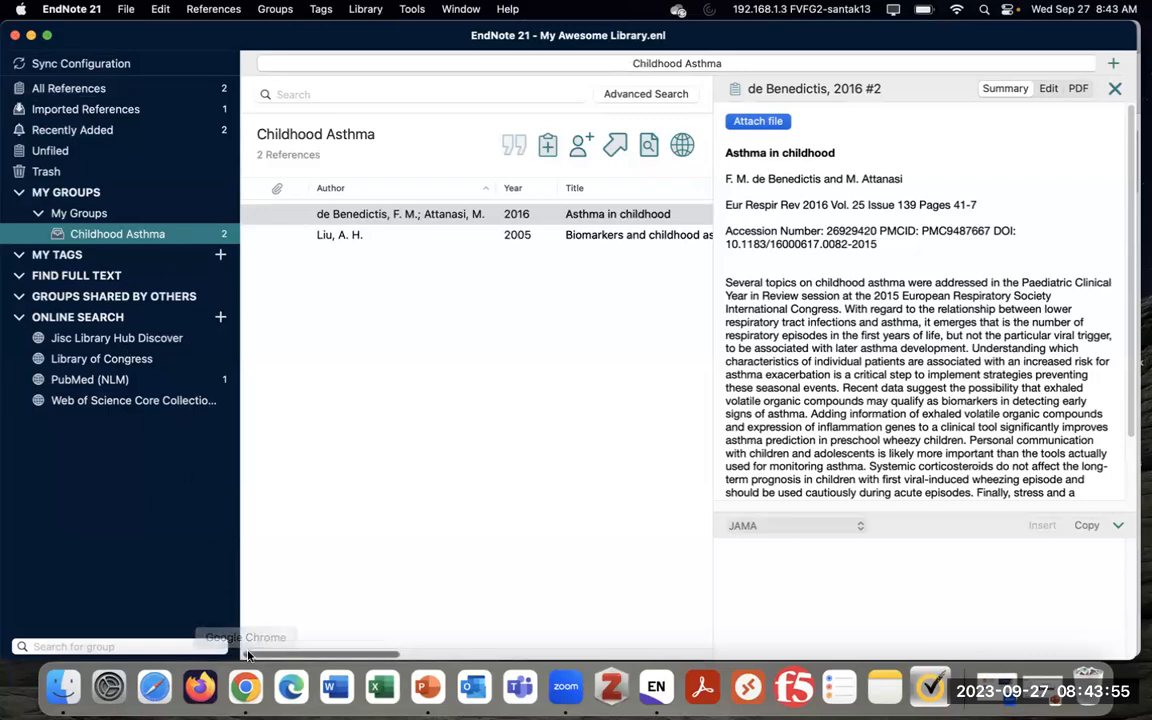
# Go back in Chrome to the PubMed childhood asthma search results
pyautogui.click(250, 686)
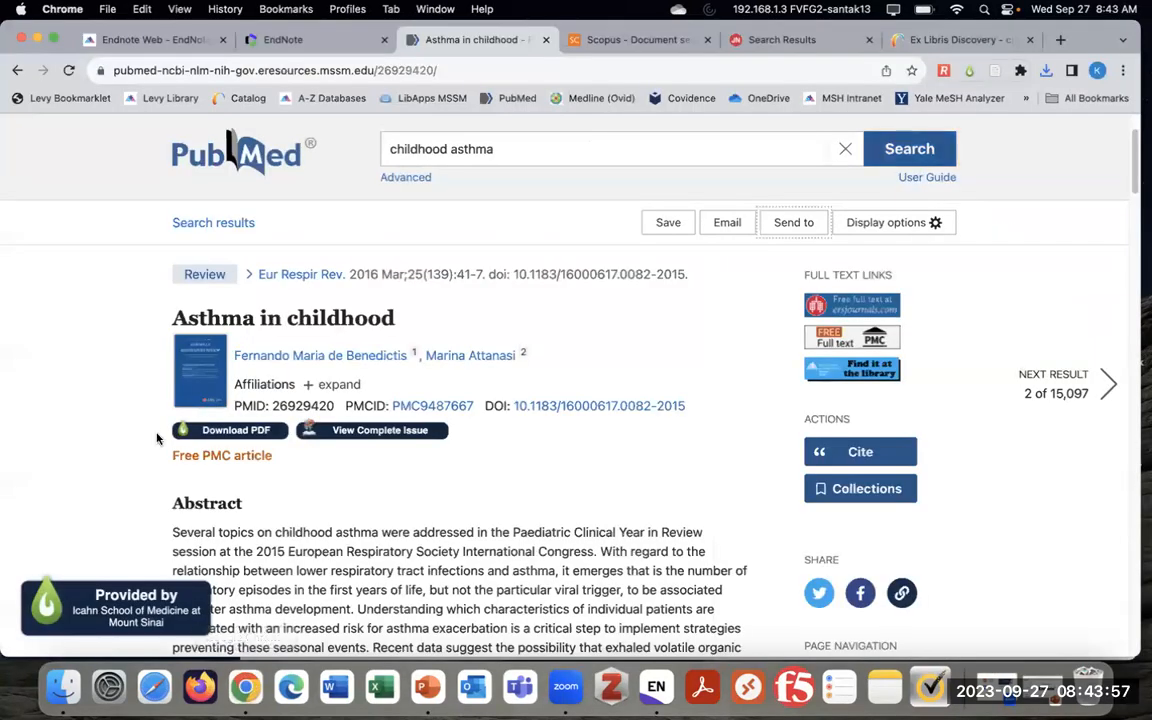
pyautogui.scroll(-2, 100, 344)
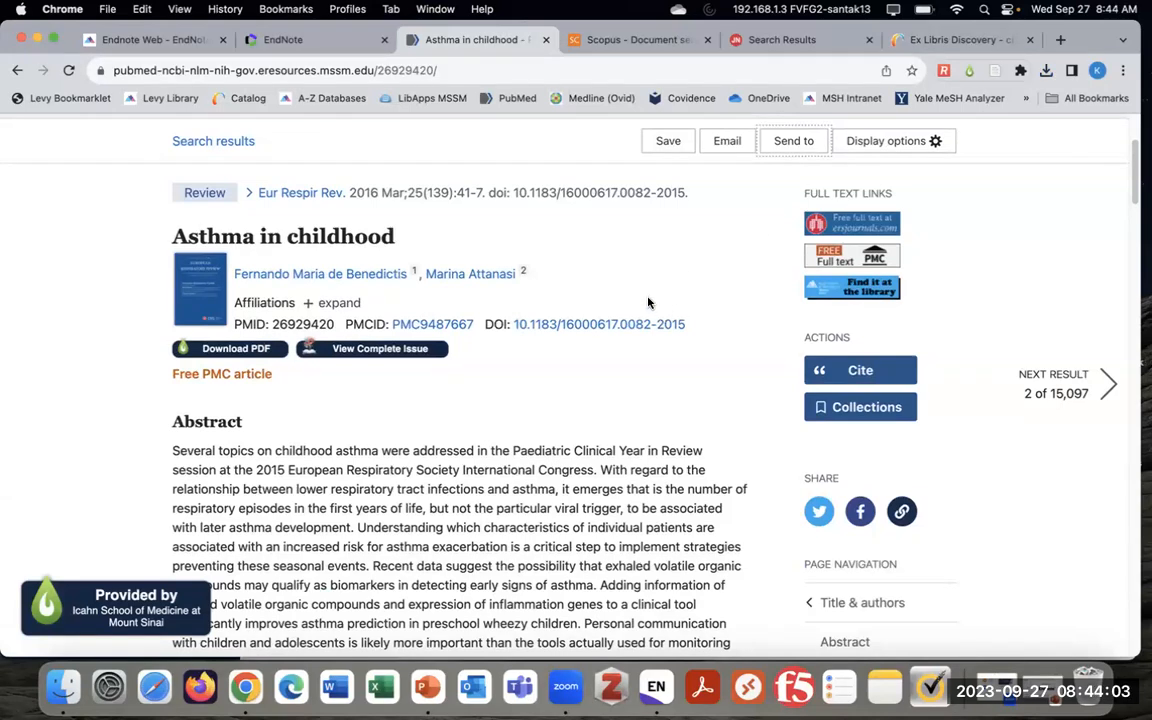
pyautogui.scroll(2, 648, 304)
pyautogui.click(16, 75)
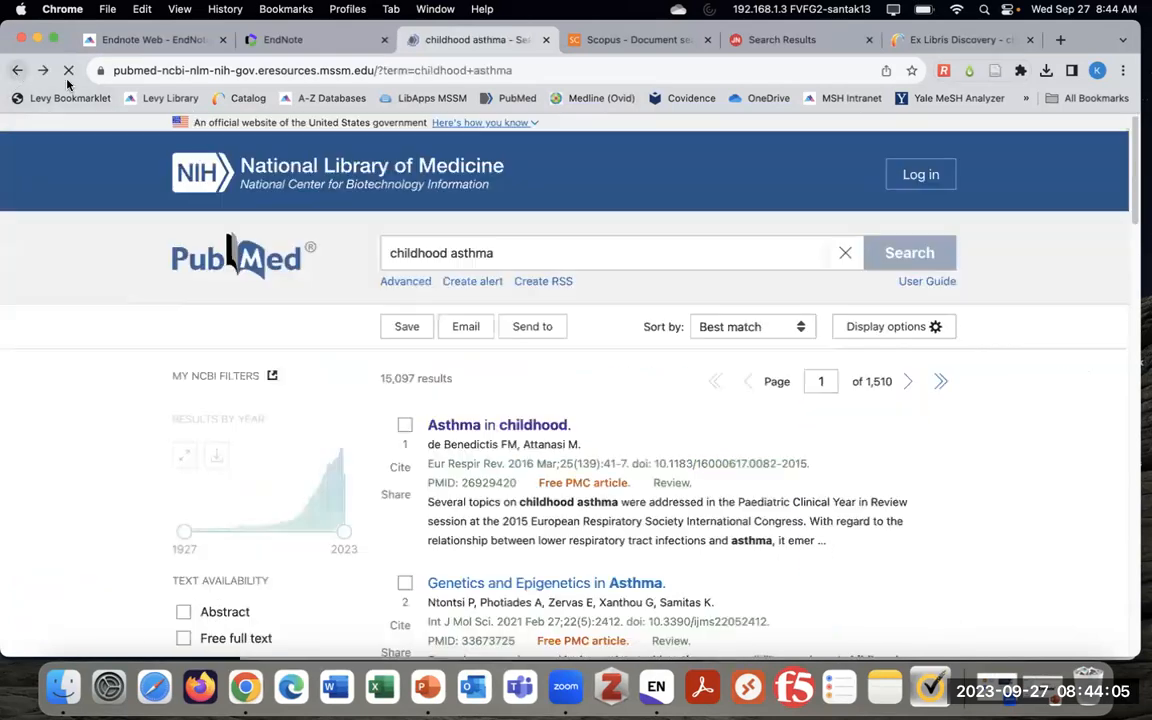
pyautogui.scroll(-5, 940, 468)
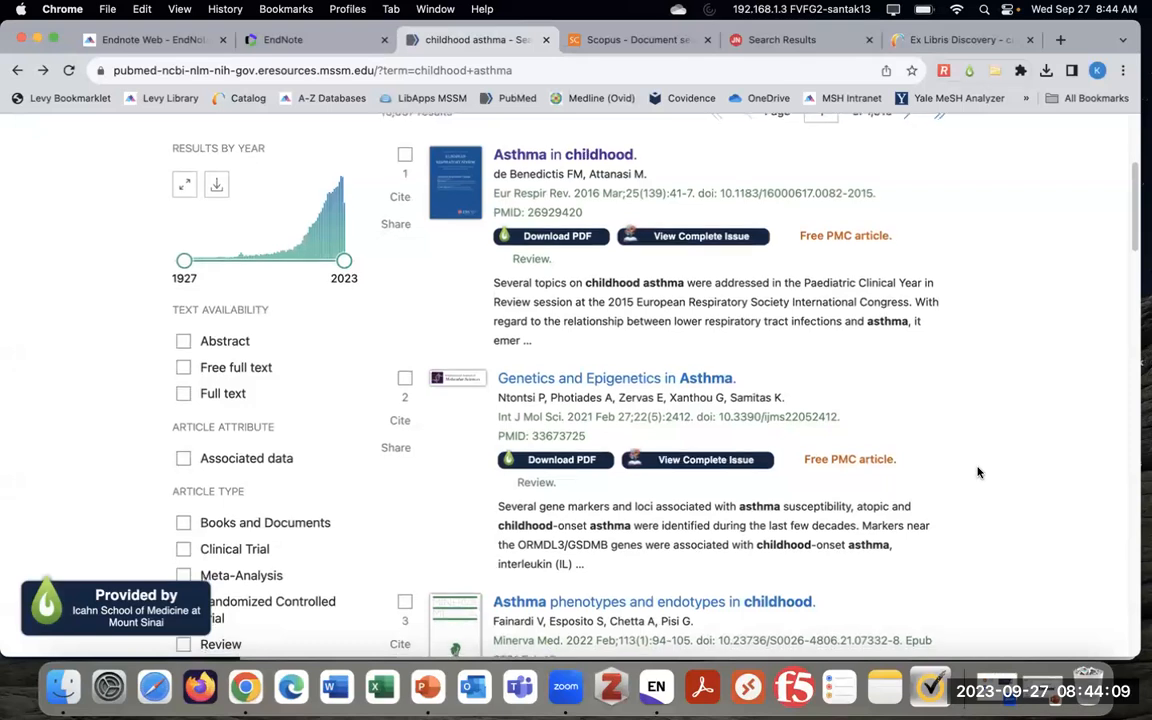
pyautogui.scroll(1, 905, 470)
pyautogui.scroll(-1, 948, 468)
# Mark results 2–5, from Genetics and Epigenetics in Asthma to the predictive-phenotype paper, and open Send to
pyautogui.click(404, 318)
pyautogui.click(403, 543)
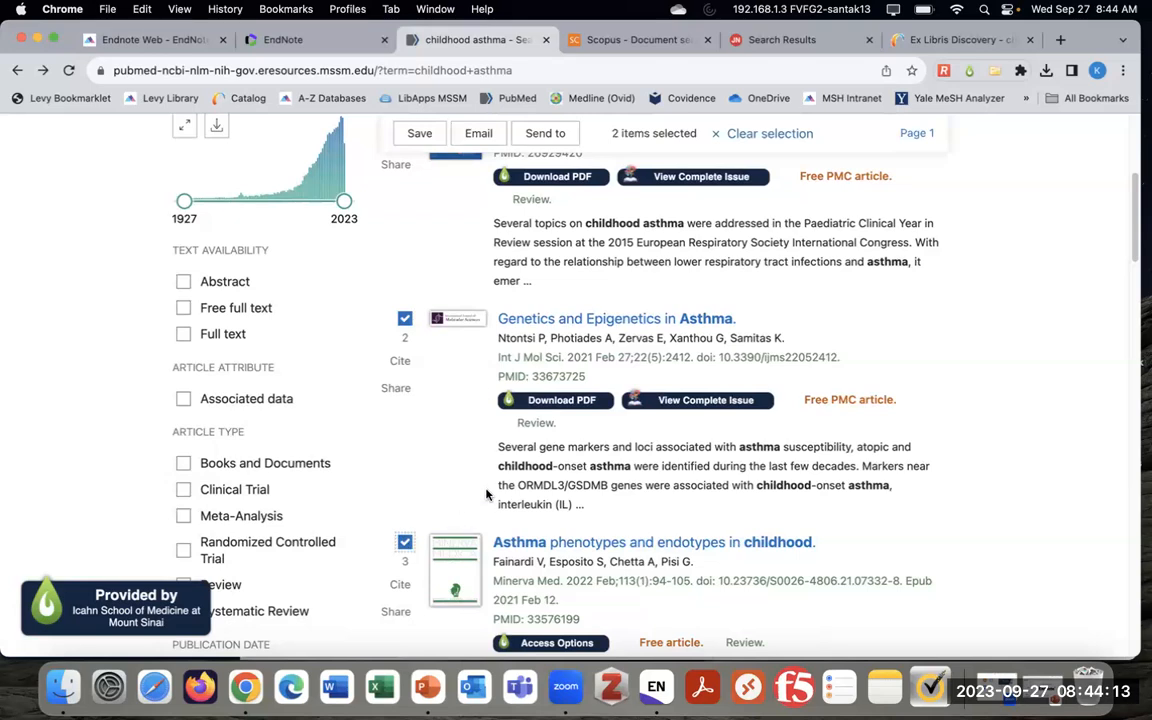
pyautogui.scroll(-5, 487, 492)
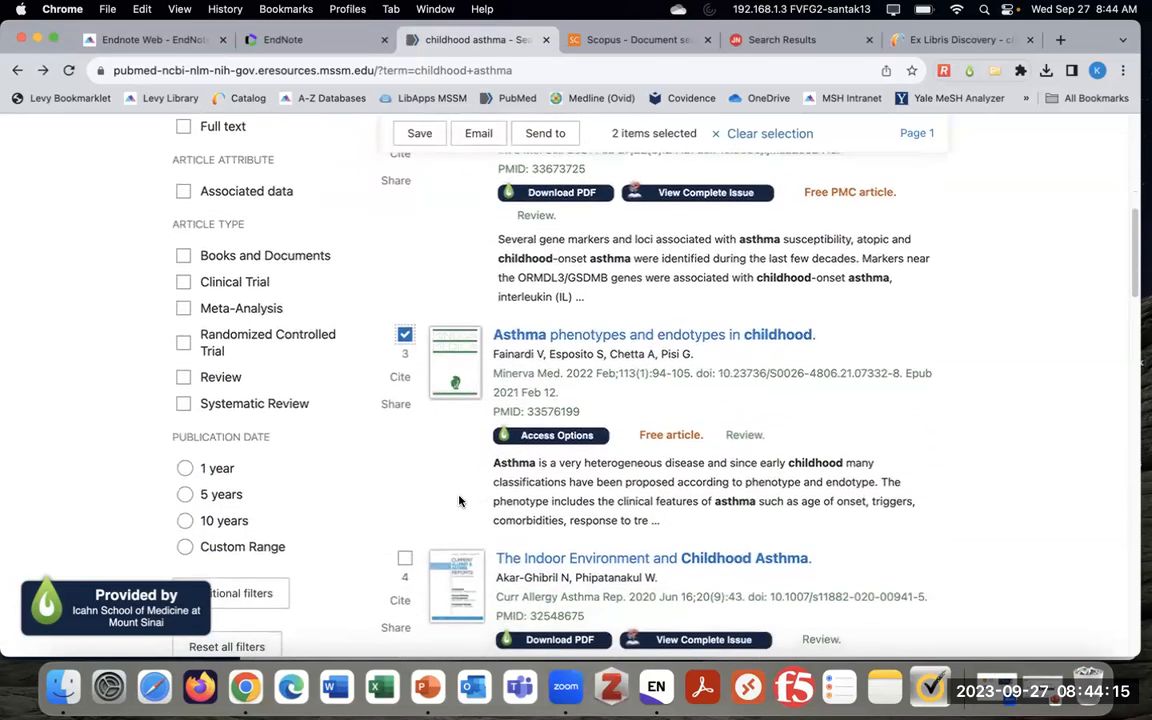
pyautogui.scroll(-1, 450, 320)
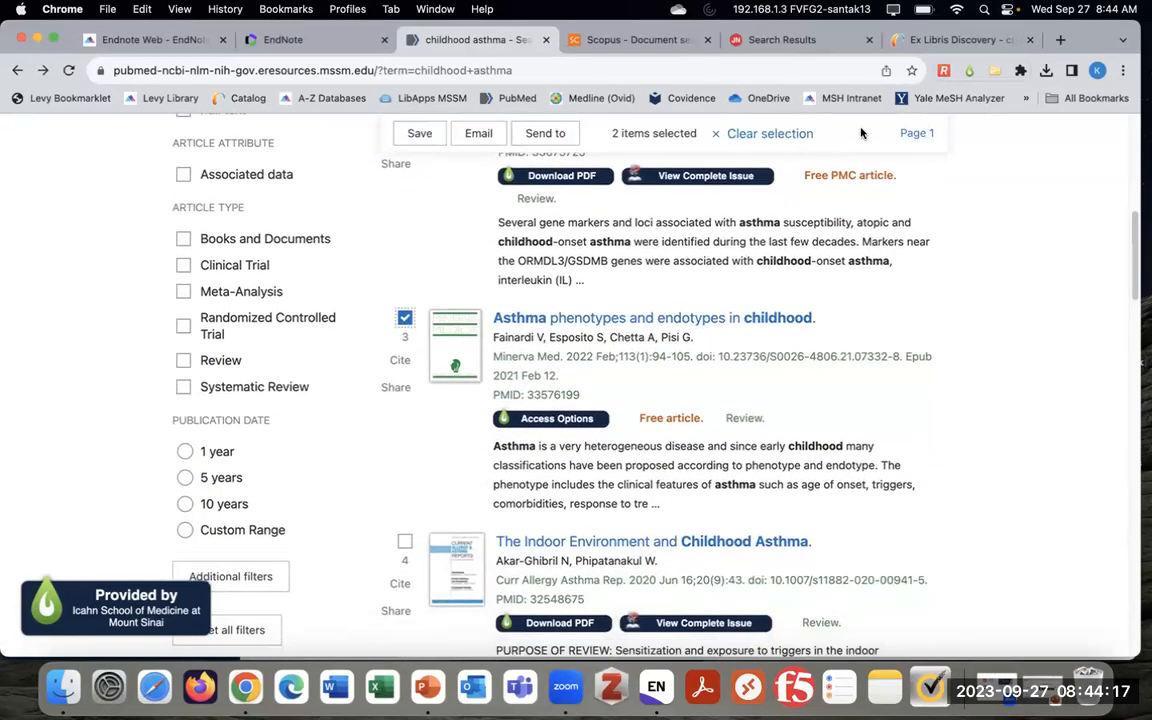
pyautogui.scroll(-1, 438, 360)
pyautogui.scroll(-2, 420, 410)
pyautogui.click(403, 452)
pyautogui.scroll(-5, 434, 443)
pyautogui.click(404, 433)
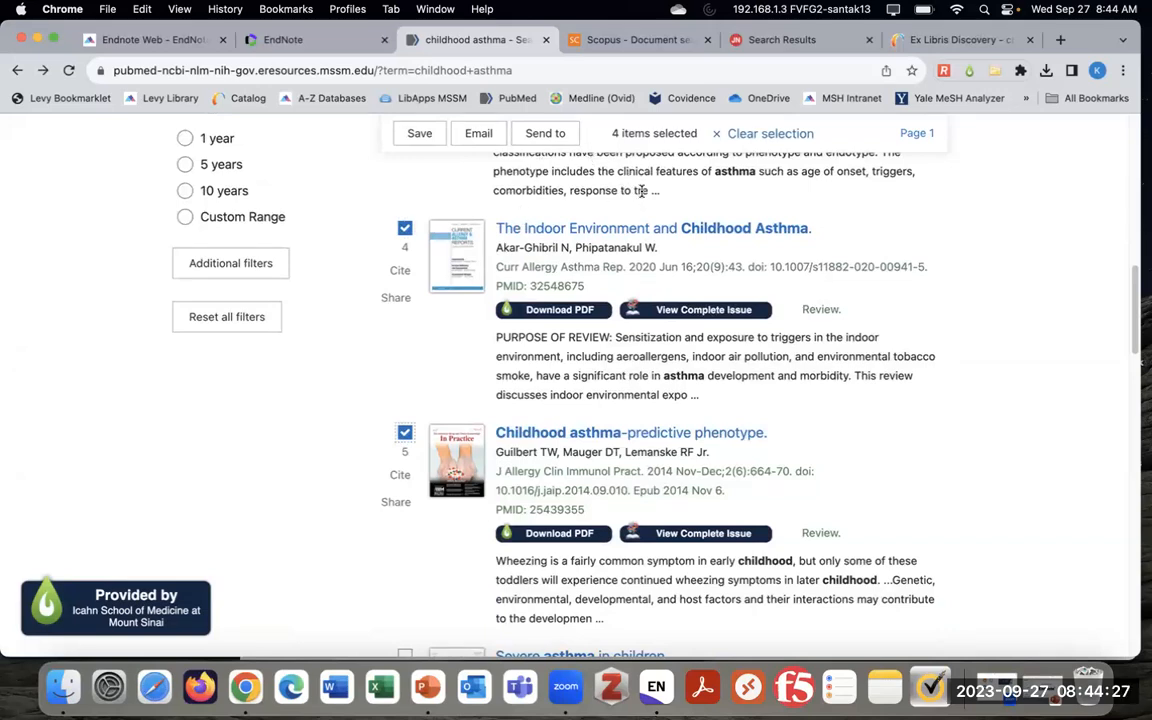
pyautogui.click(550, 134)
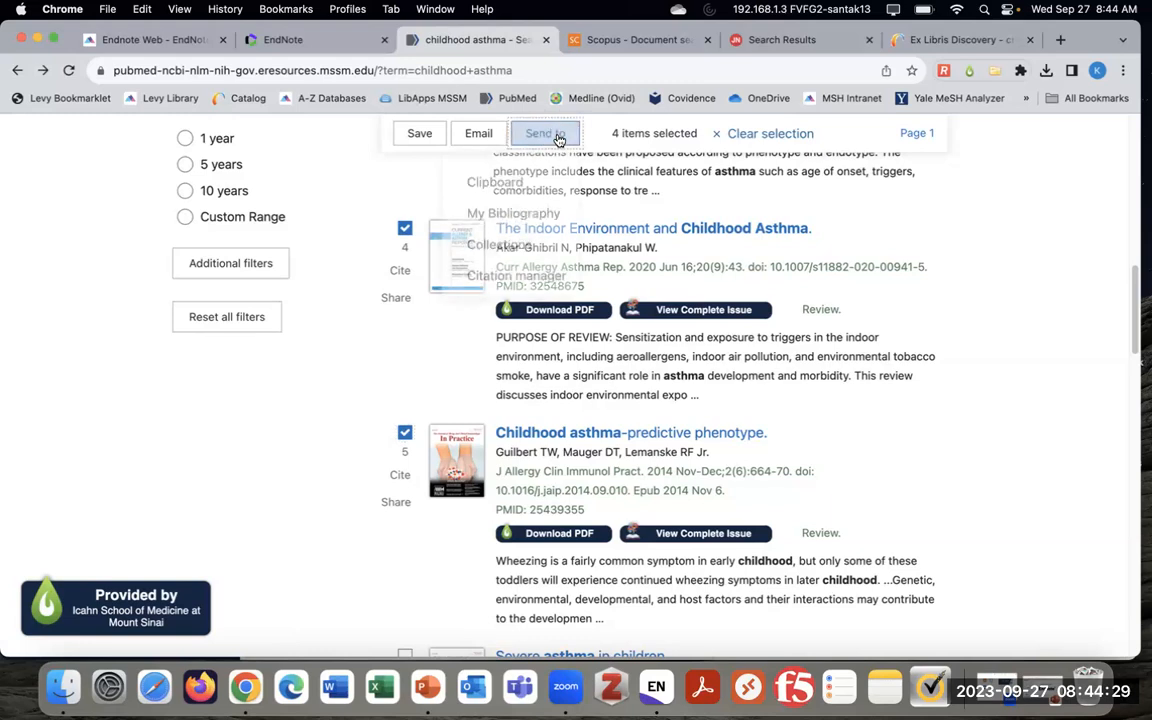
# Export the four selected results via Citation manager as pubmed-childhooda-set.nbib and import it into EndNote
pyautogui.click(516, 285)
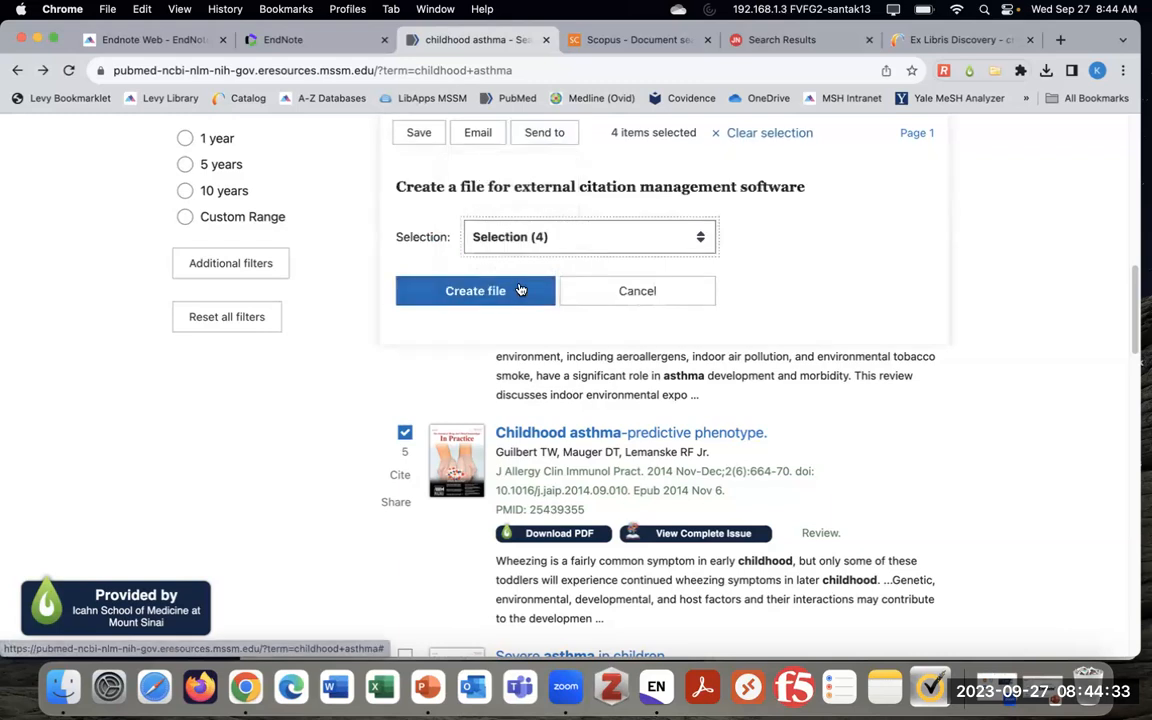
pyautogui.click(520, 240)
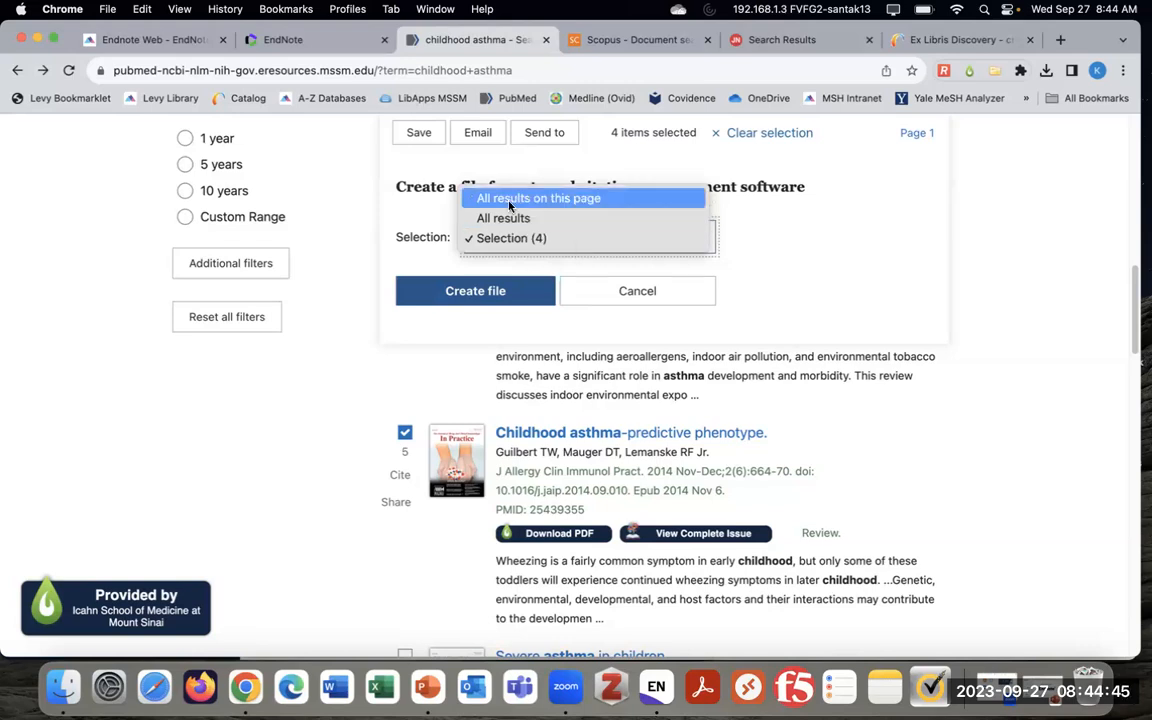
pyautogui.click(554, 240)
pyautogui.click(485, 296)
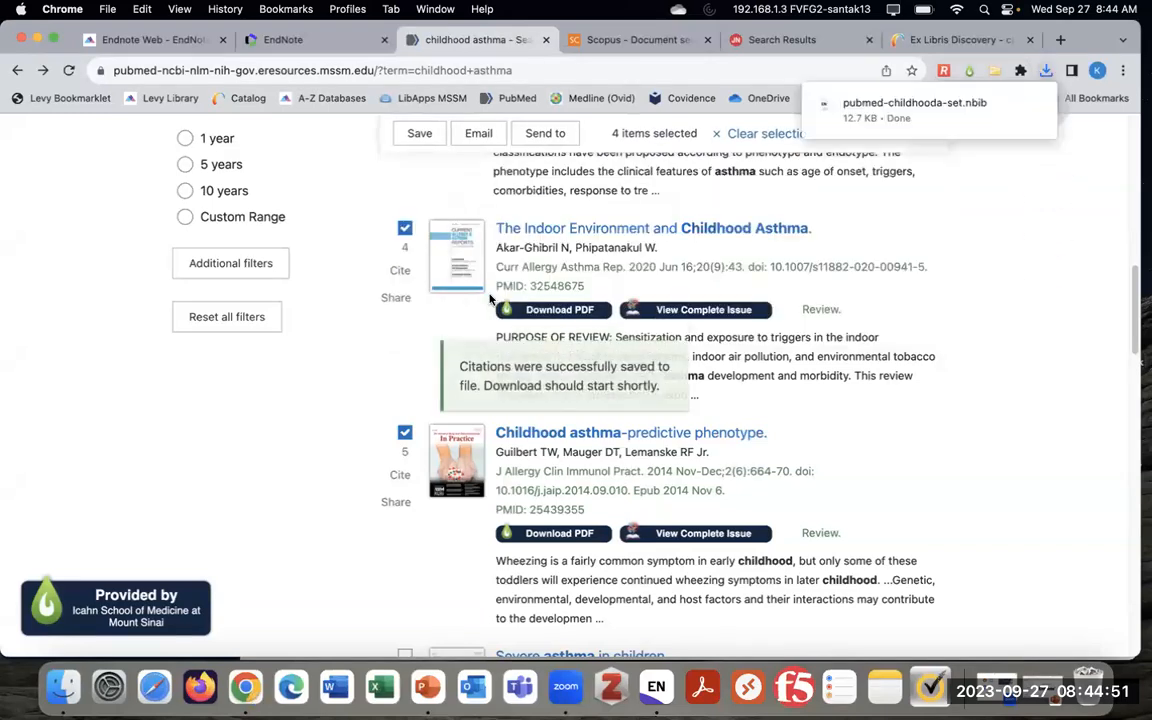
pyautogui.moveTo(873, 111)
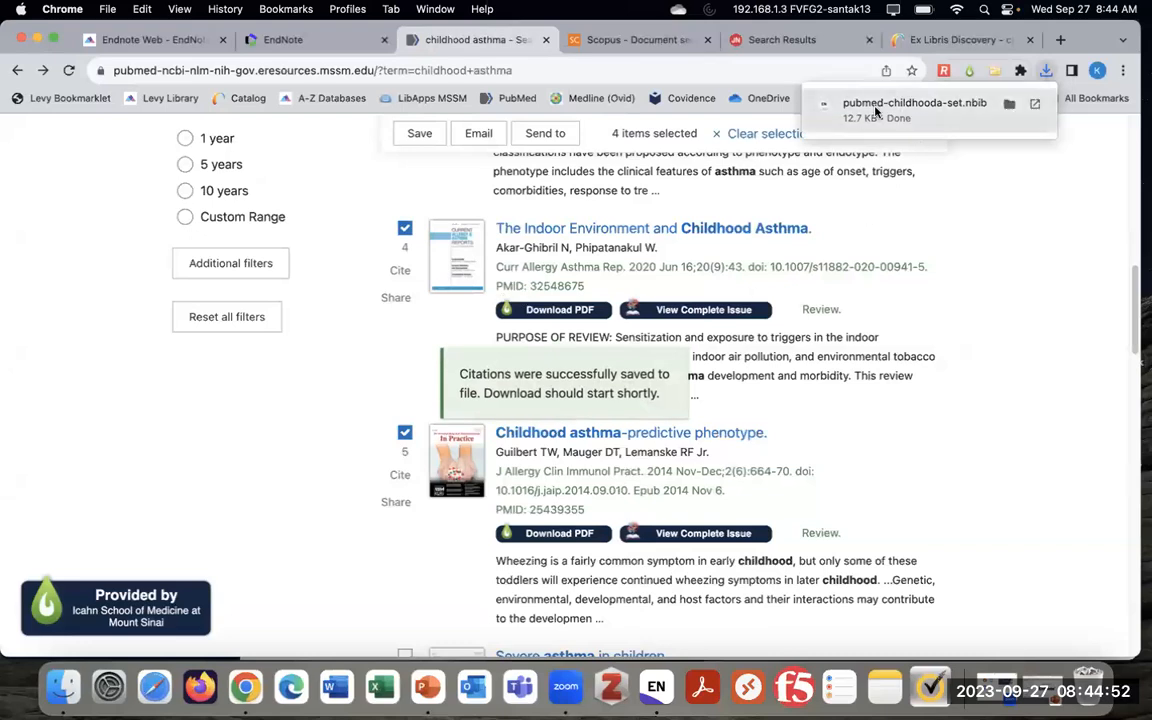
pyautogui.click(946, 119)
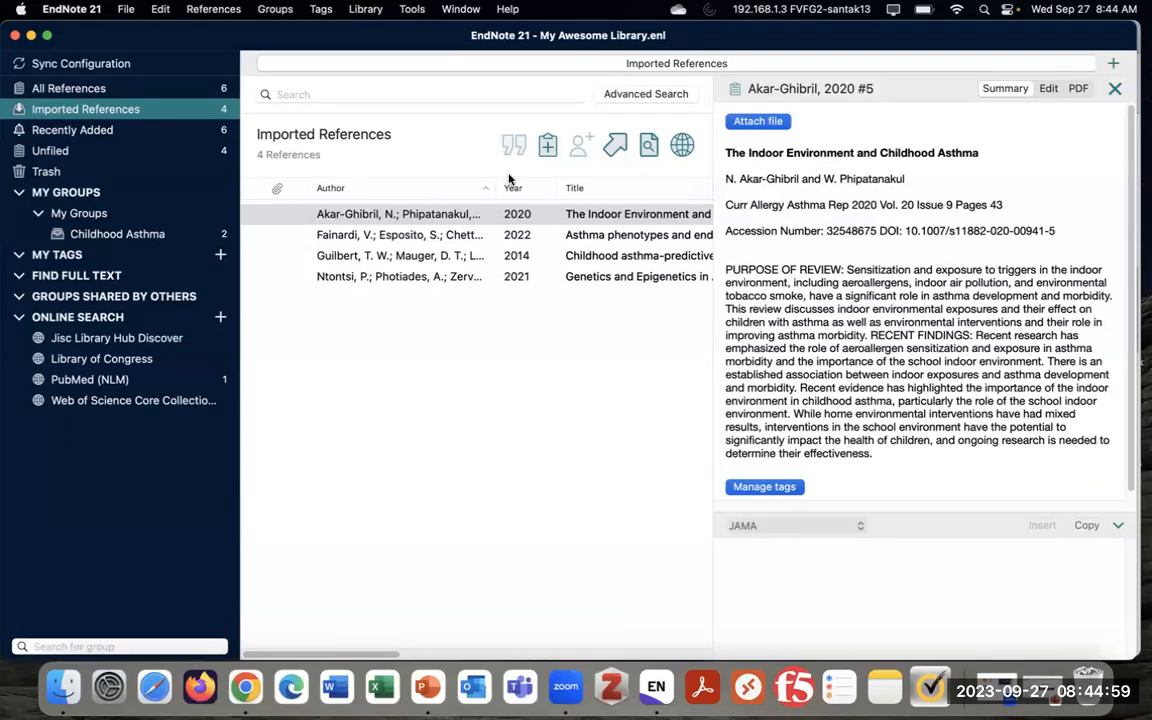
# Add the four imported PubMed references to Childhood Asthma, then return to the PubMed results
pyautogui.moveTo(419, 278); pyautogui.dragTo(413, 216)
pyautogui.moveTo(514, 257); pyautogui.dragTo(146, 241)
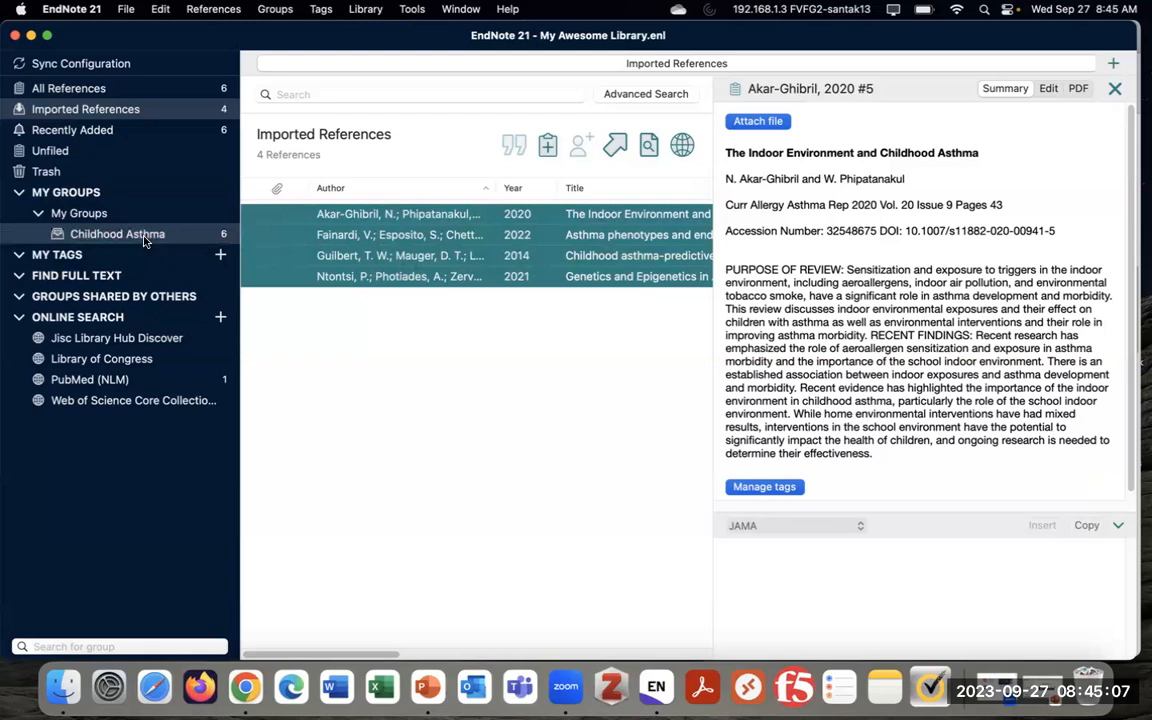
pyautogui.click(144, 238)
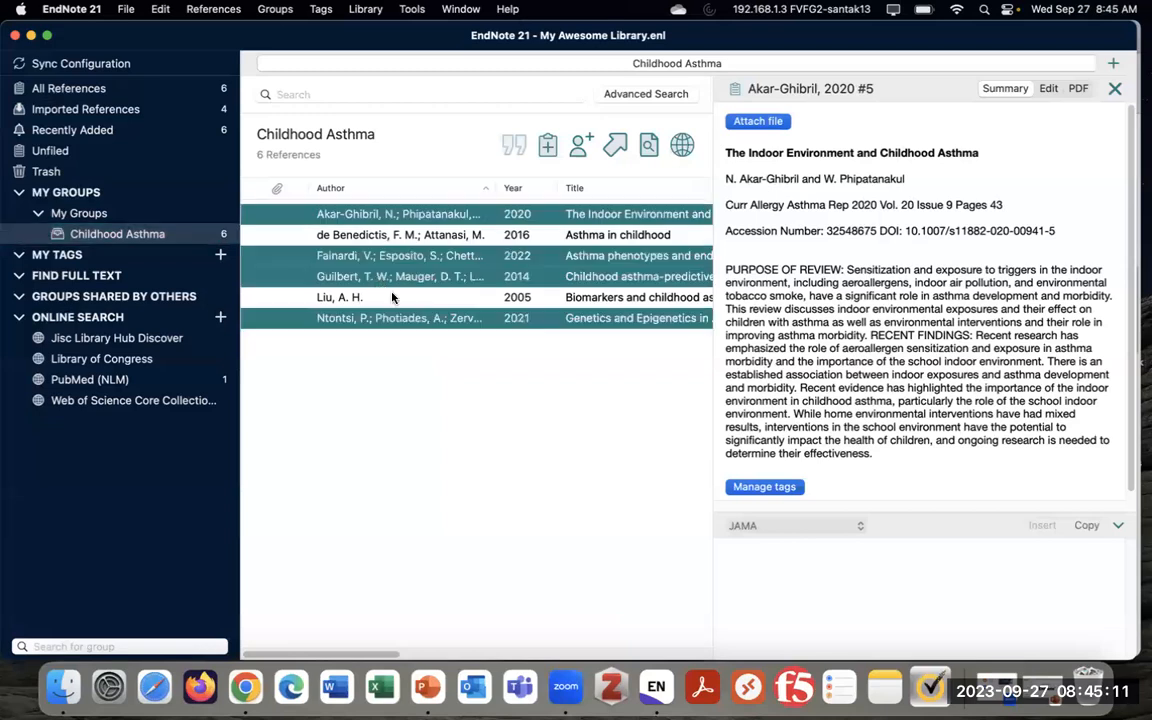
pyautogui.click(411, 318)
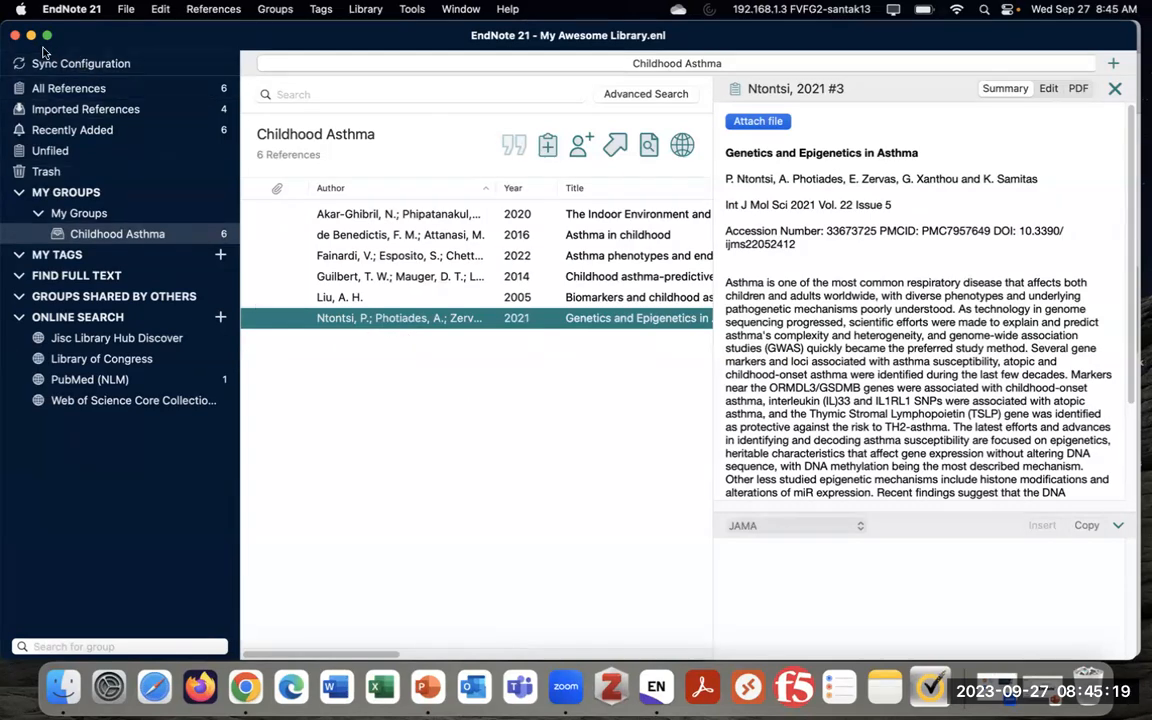
pyautogui.click(246, 688)
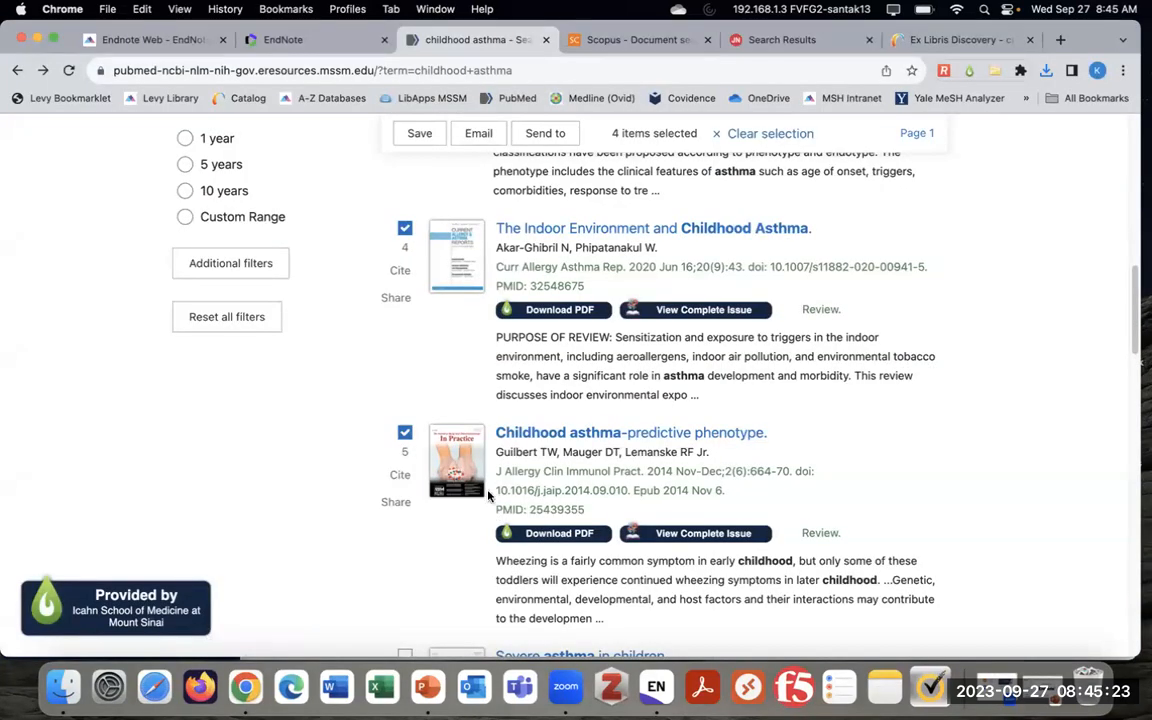
pyautogui.scroll(5, 360, 481)
pyautogui.scroll(6, 372, 501)
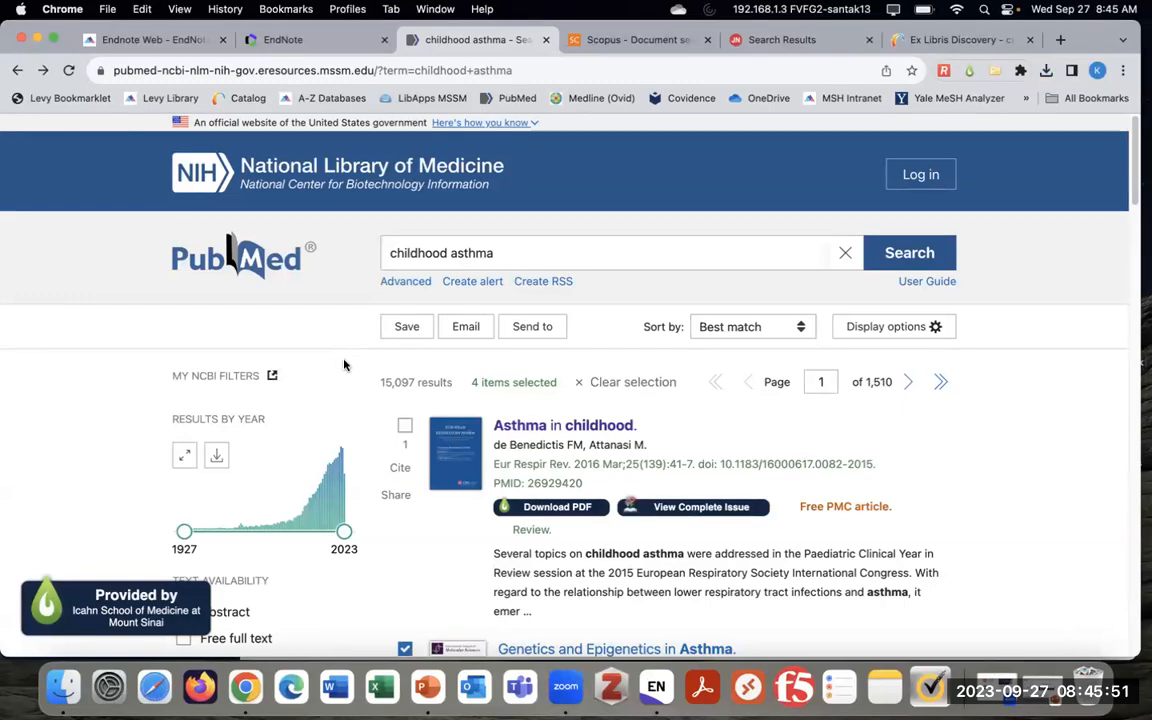
pyautogui.click(545, 328)
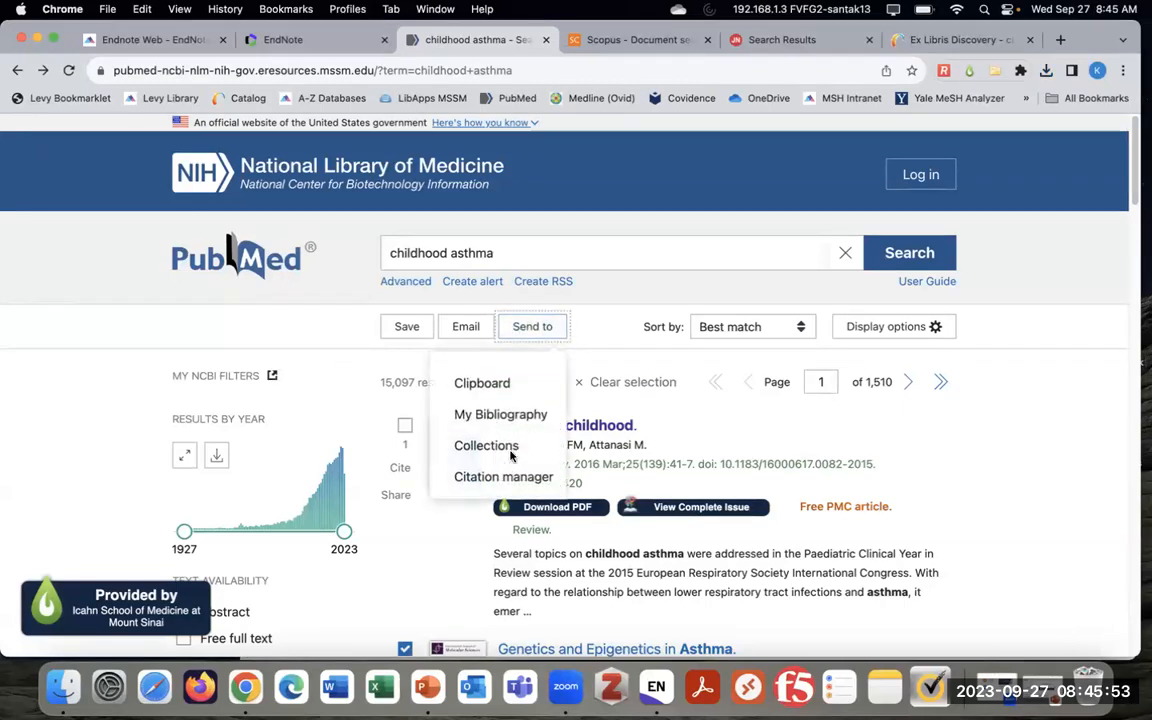
pyautogui.click(593, 325)
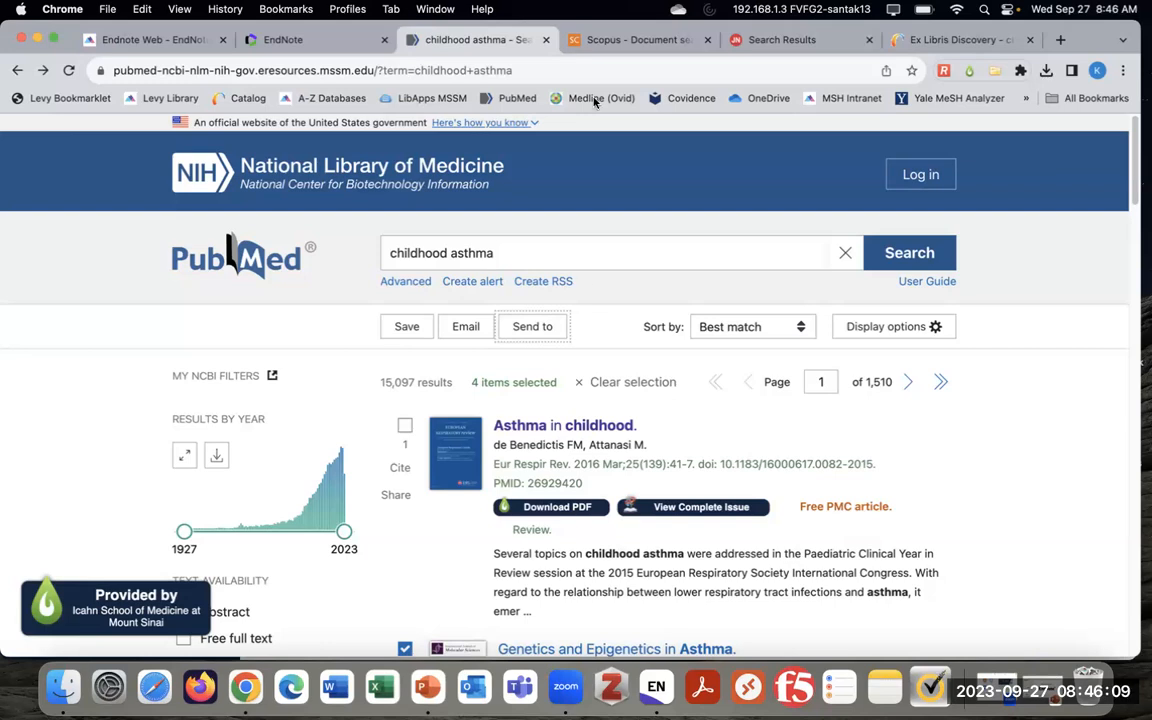
# Close the Scopus announcement popup and scroll to the childhood AND asthma results (22,027 documents)
pyautogui.click(620, 40)
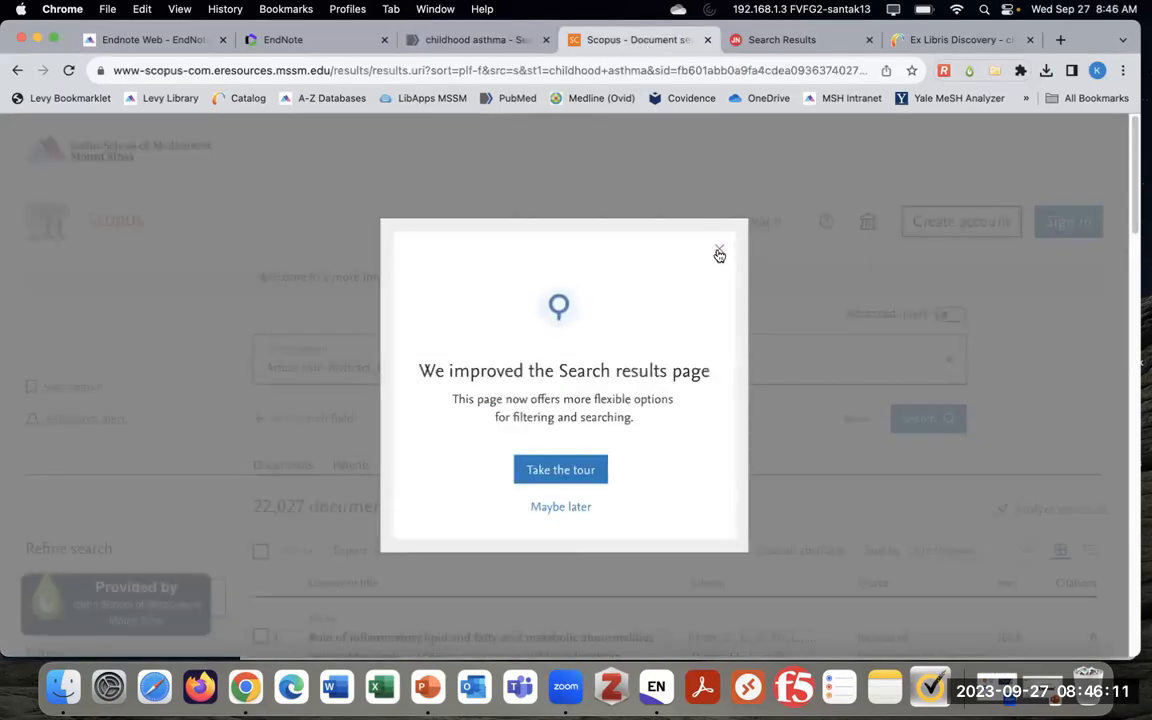
pyautogui.click(719, 248)
pyautogui.scroll(-1, 1022, 447)
pyautogui.scroll(1, 1022, 447)
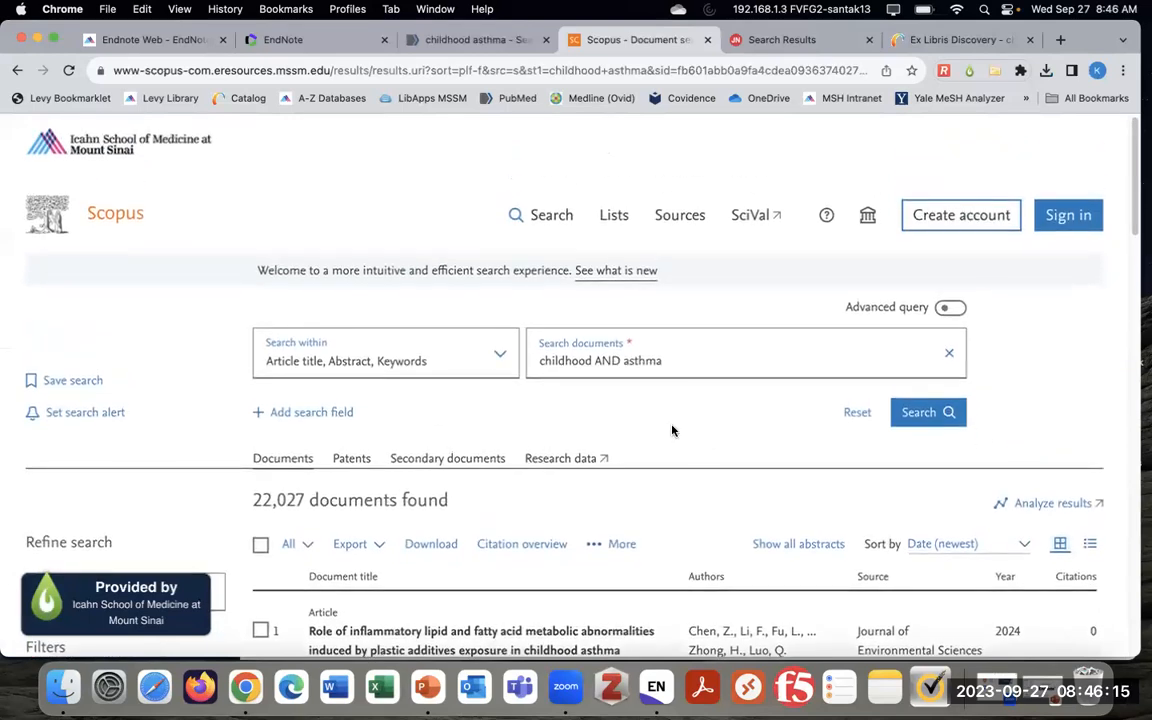
pyautogui.scroll(-1, 674, 432)
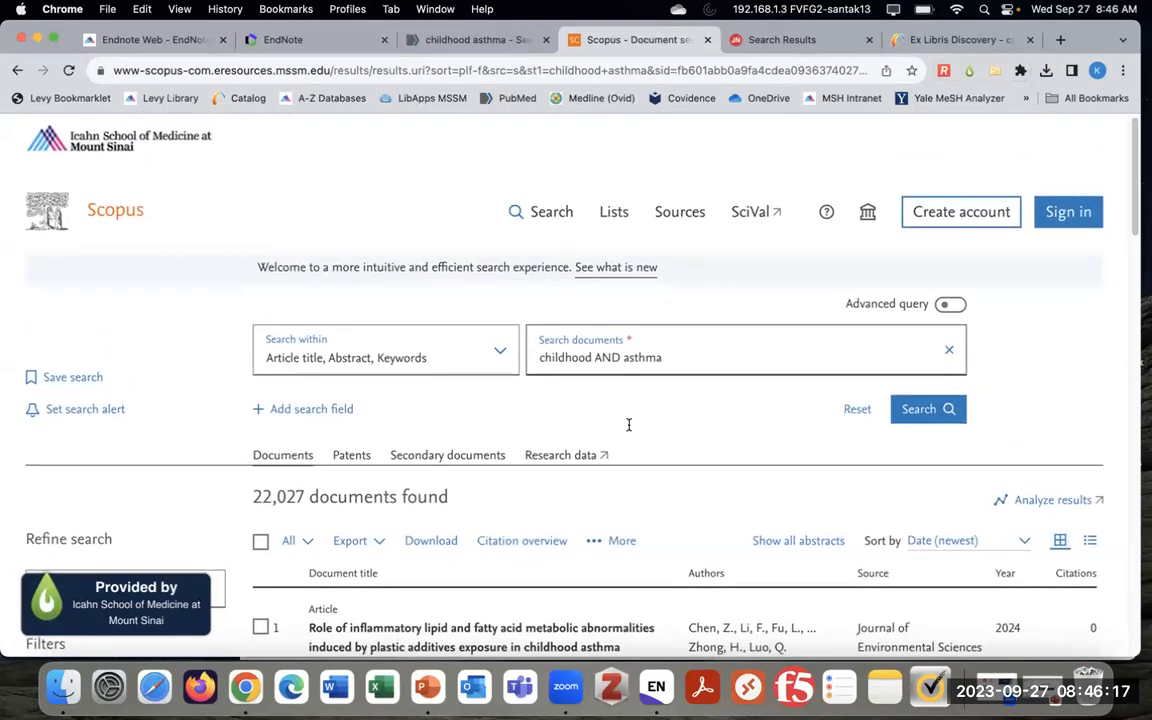
pyautogui.scroll(-3, 720, 457)
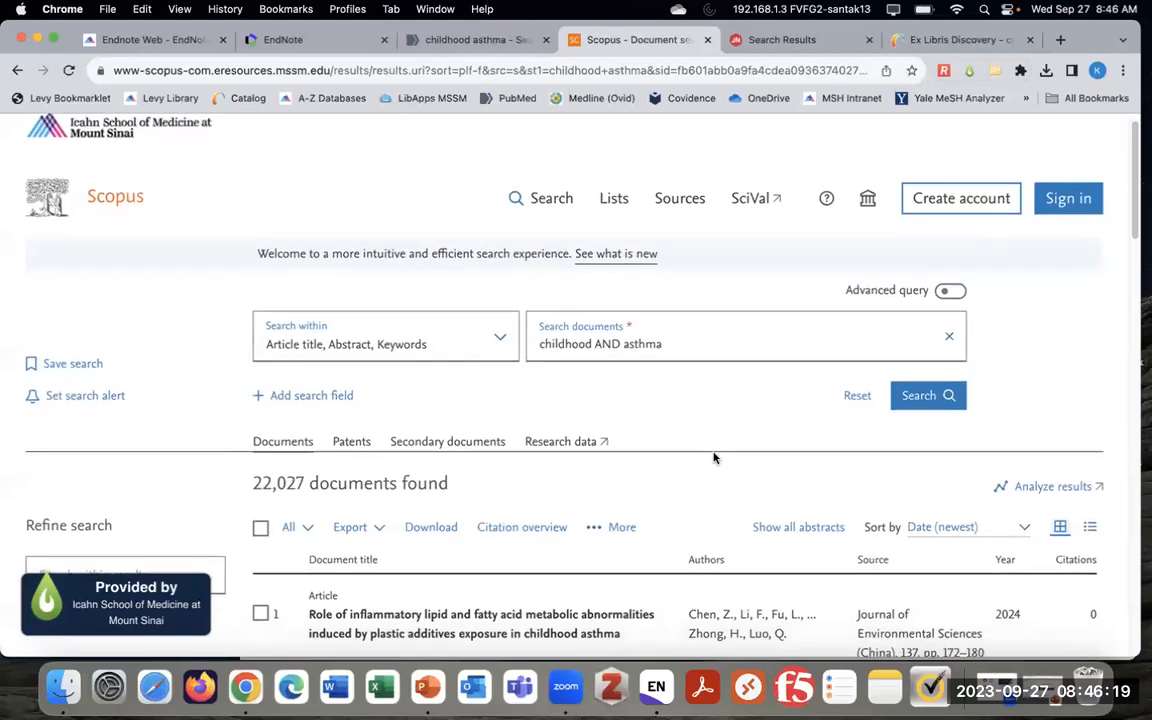
pyautogui.scroll(-3, 667, 453)
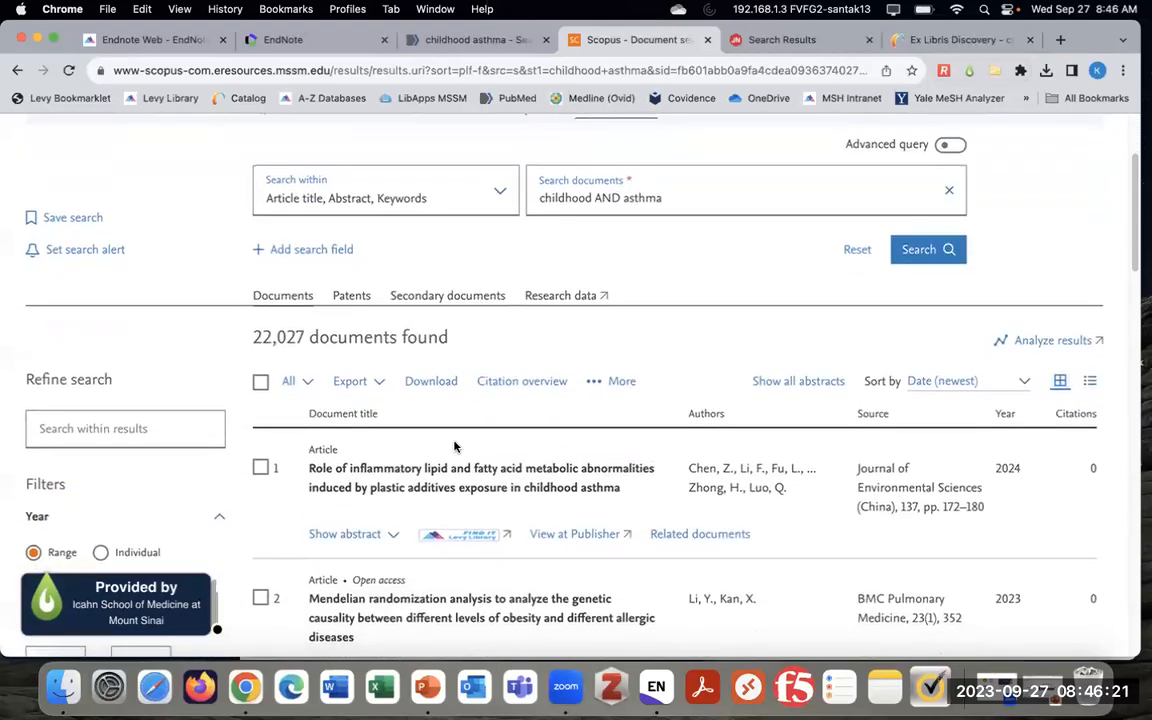
pyautogui.scroll(-2, 245, 445)
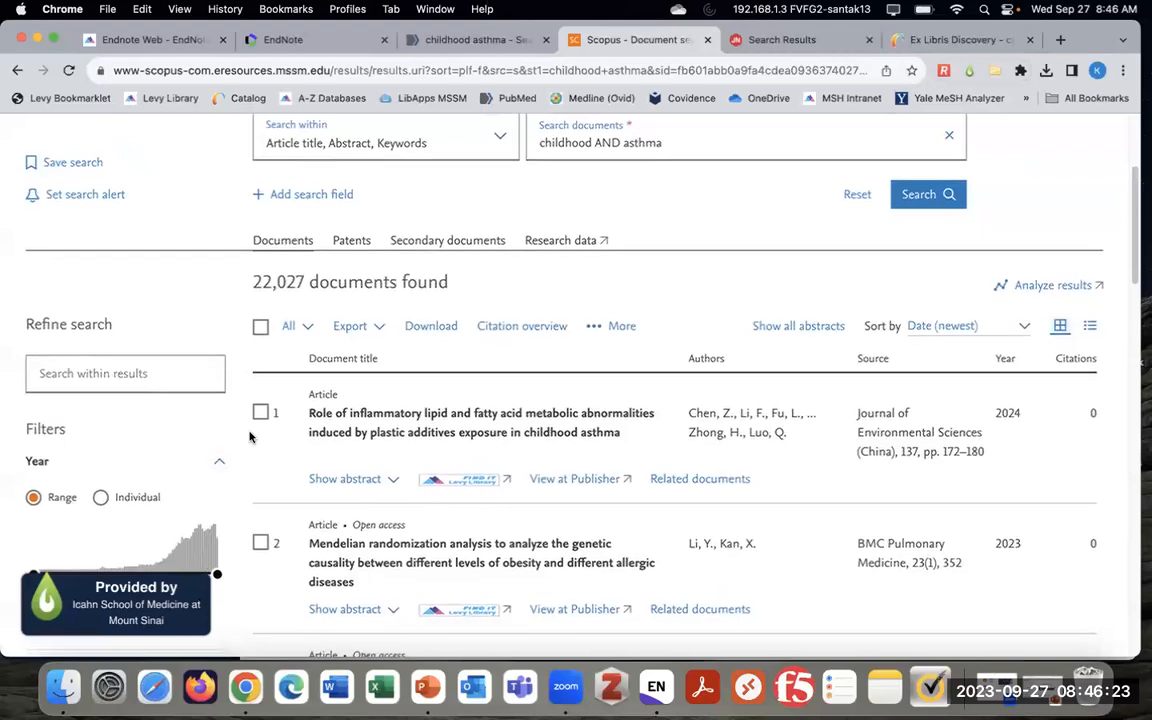
pyautogui.scroll(-1, 234, 424)
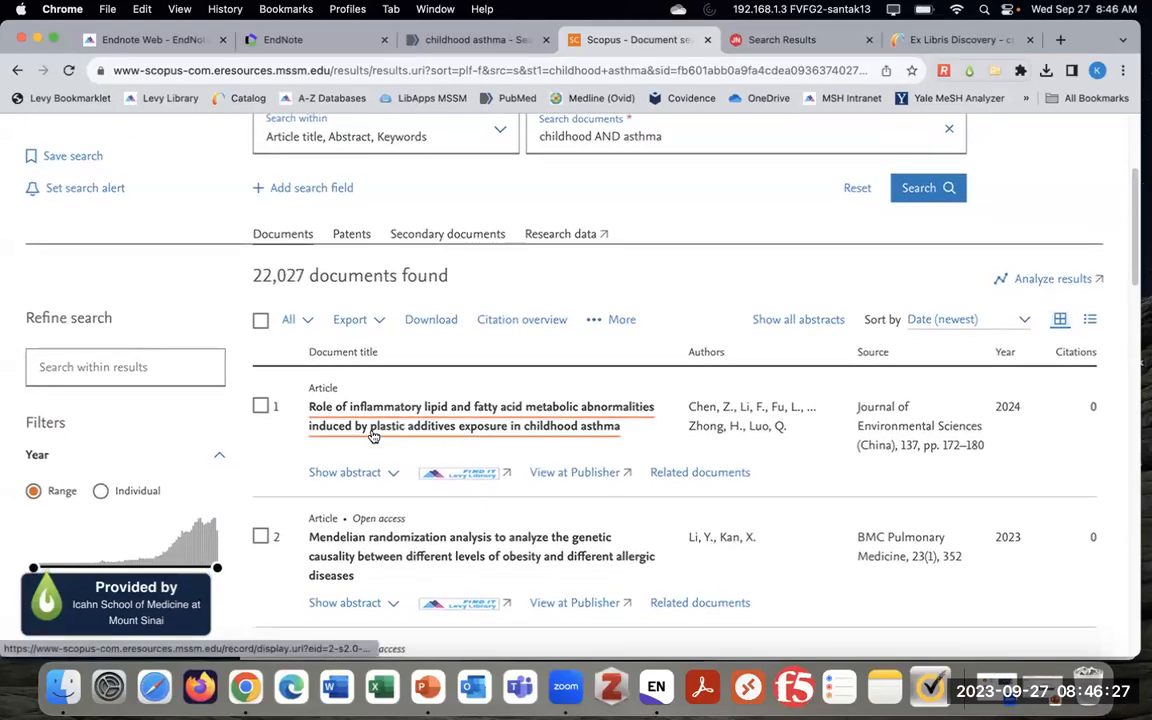
# Open the first result, the 2024 article on plastic additives exposure in childhood asthma
pyautogui.click(479, 412)
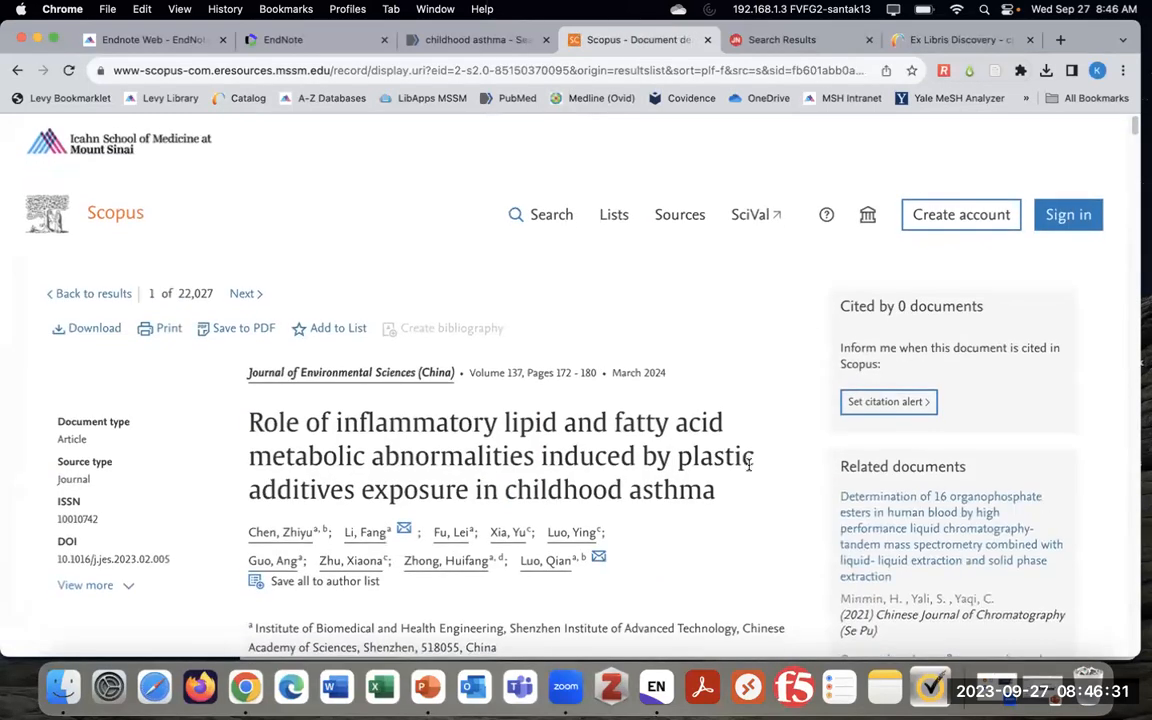
pyautogui.scroll(-1, 740, 465)
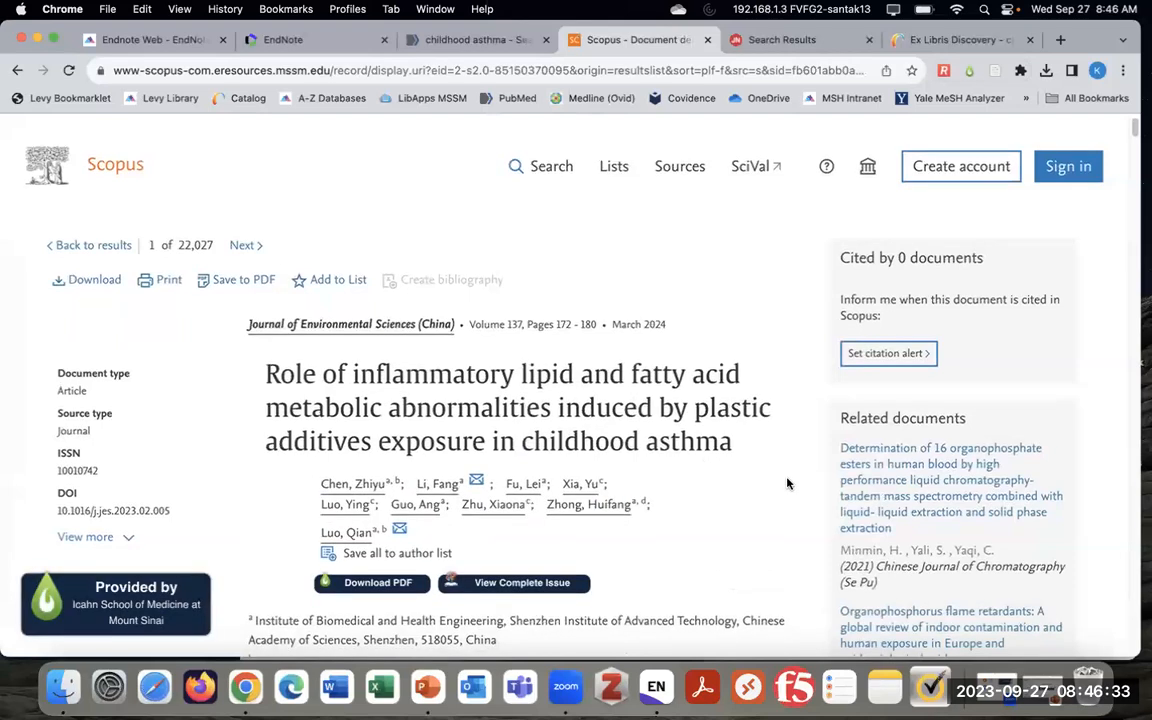
pyautogui.scroll(-2, 707, 476)
pyautogui.scroll(-1, 787, 482)
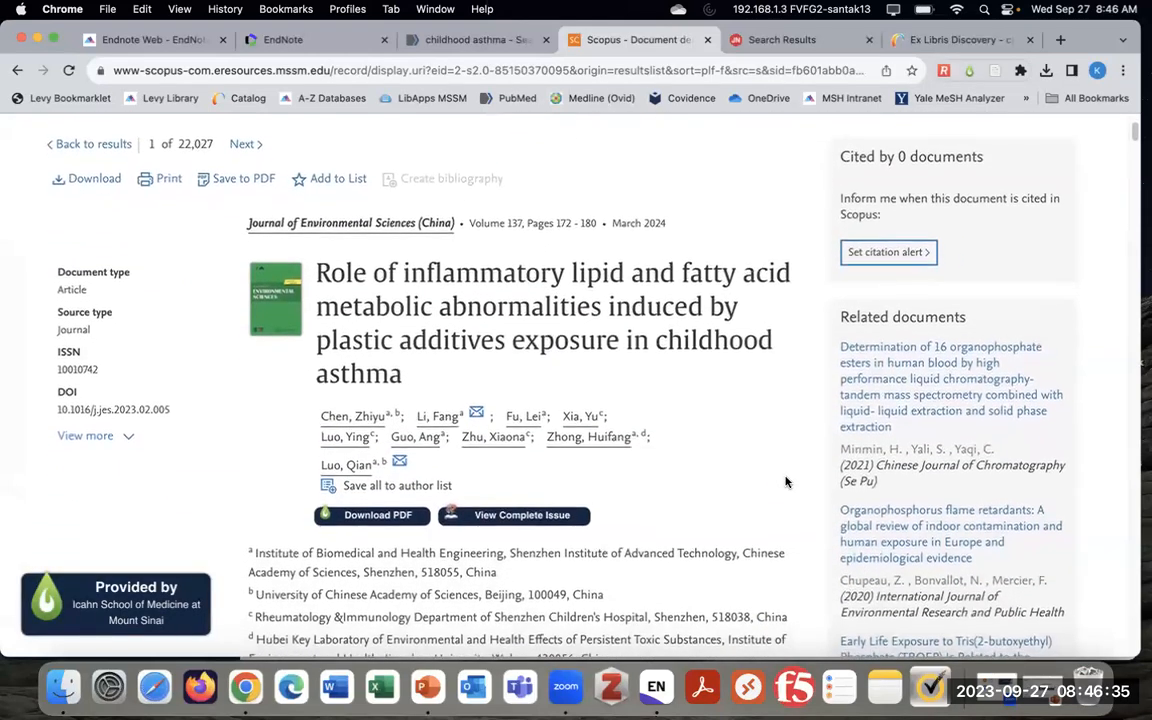
pyautogui.scroll(-1, 791, 483)
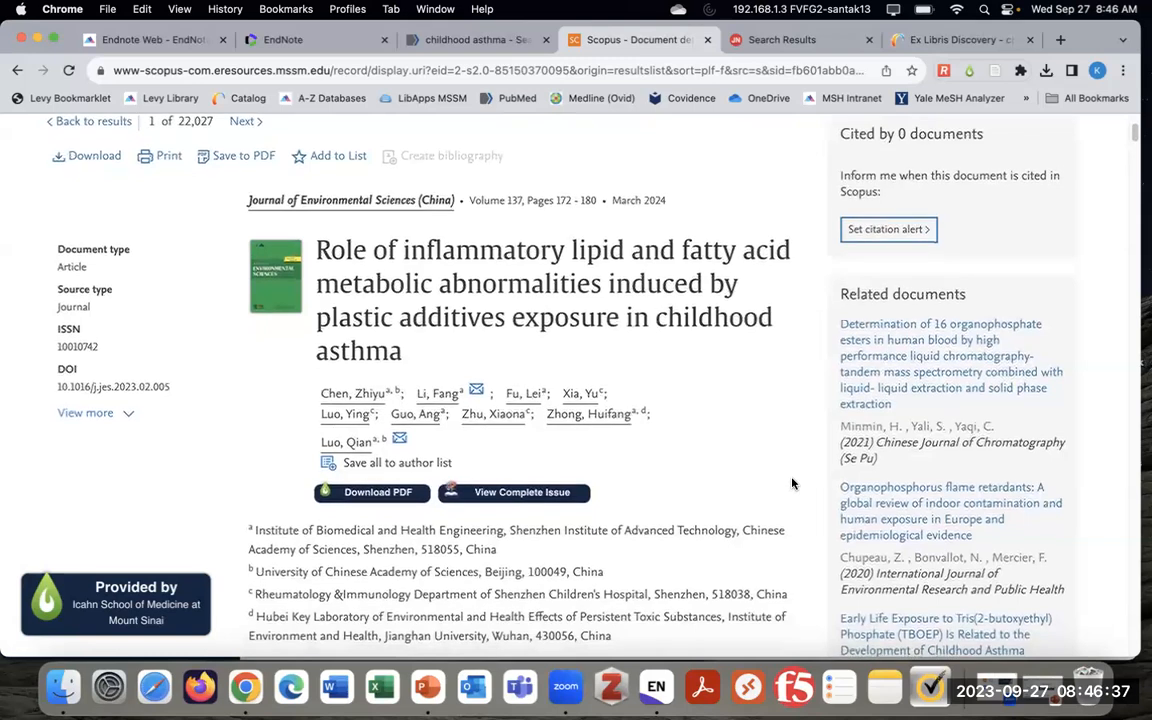
pyautogui.scroll(-3, 791, 483)
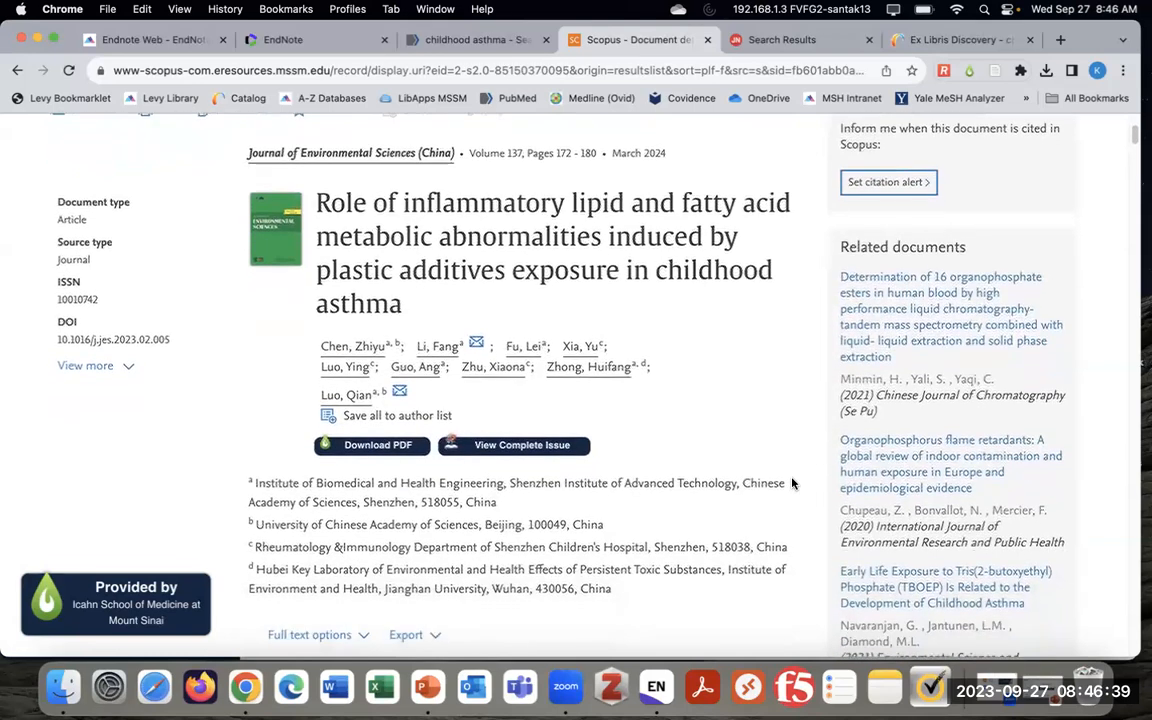
pyautogui.scroll(-2, 791, 483)
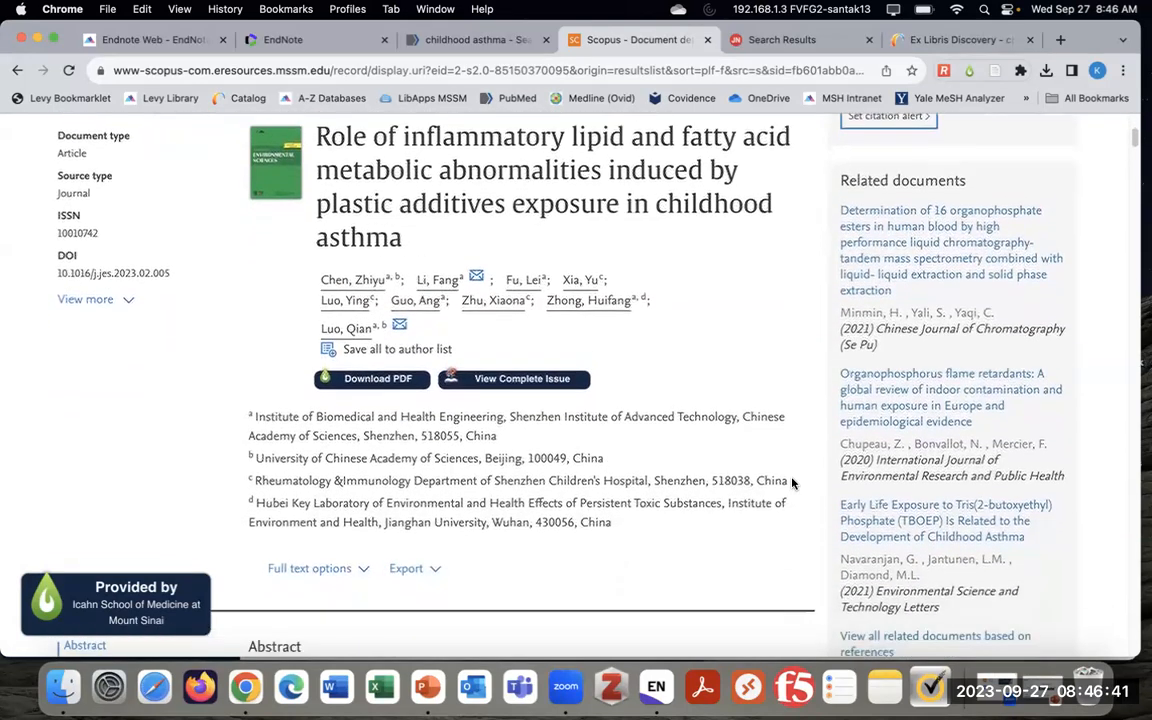
pyautogui.scroll(-1, 791, 483)
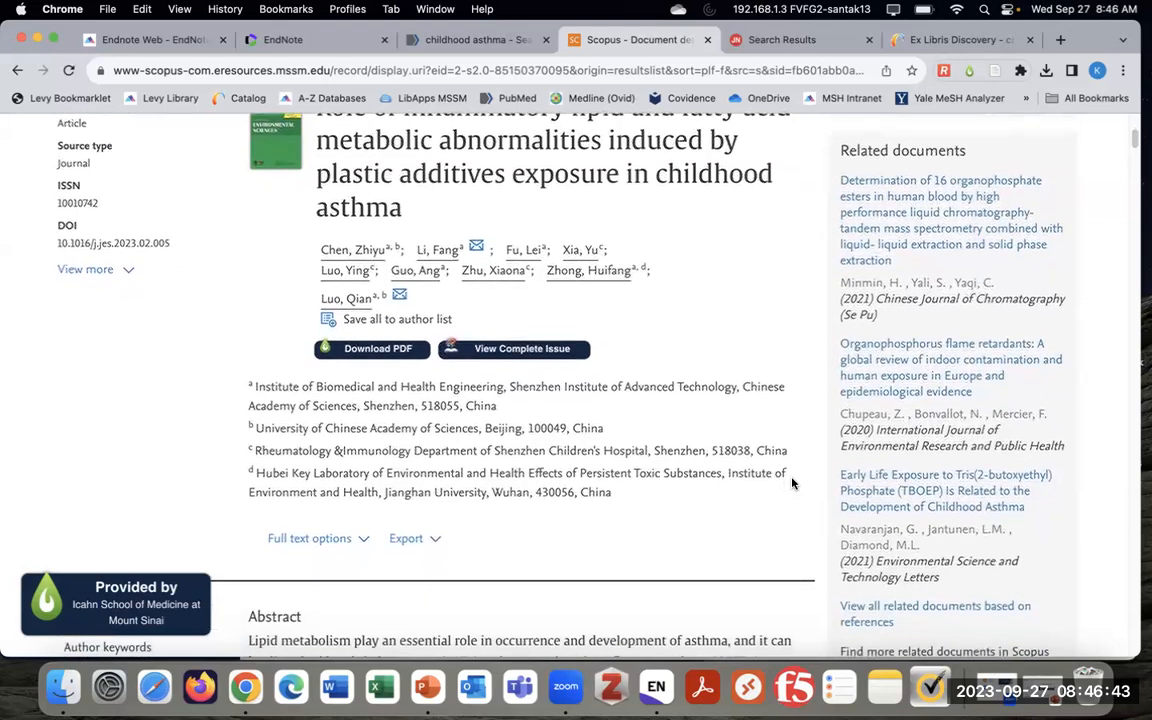
pyautogui.scroll(-1, 791, 483)
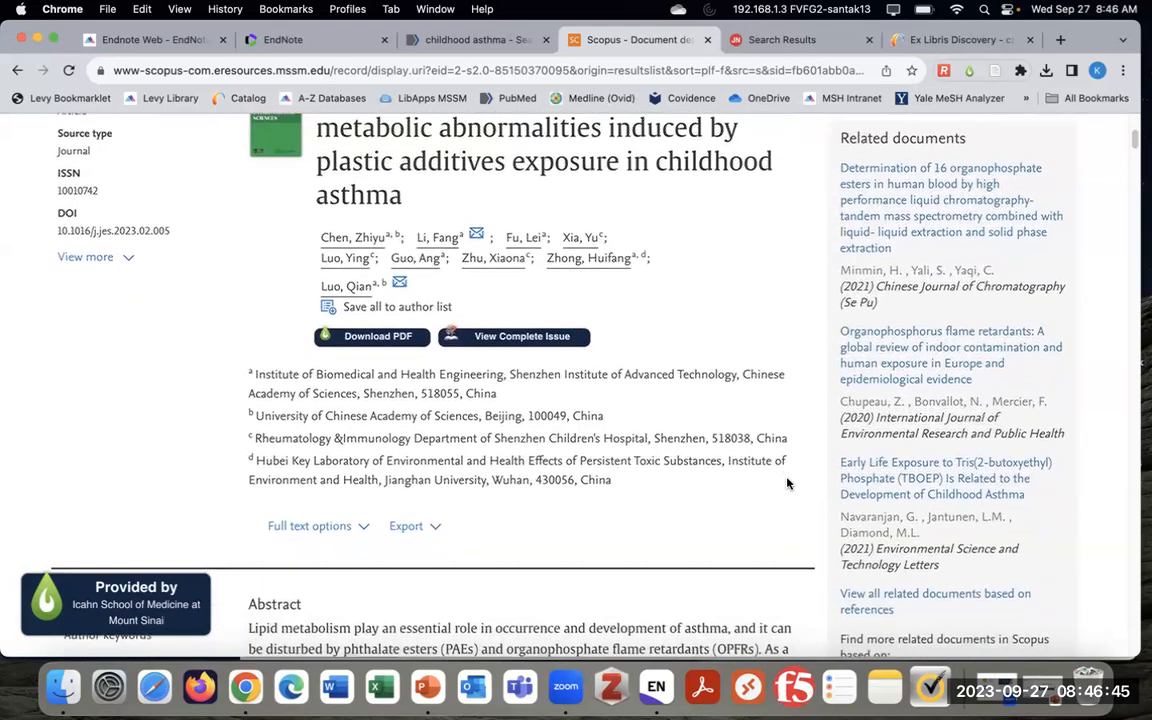
pyautogui.scroll(-2, 786, 482)
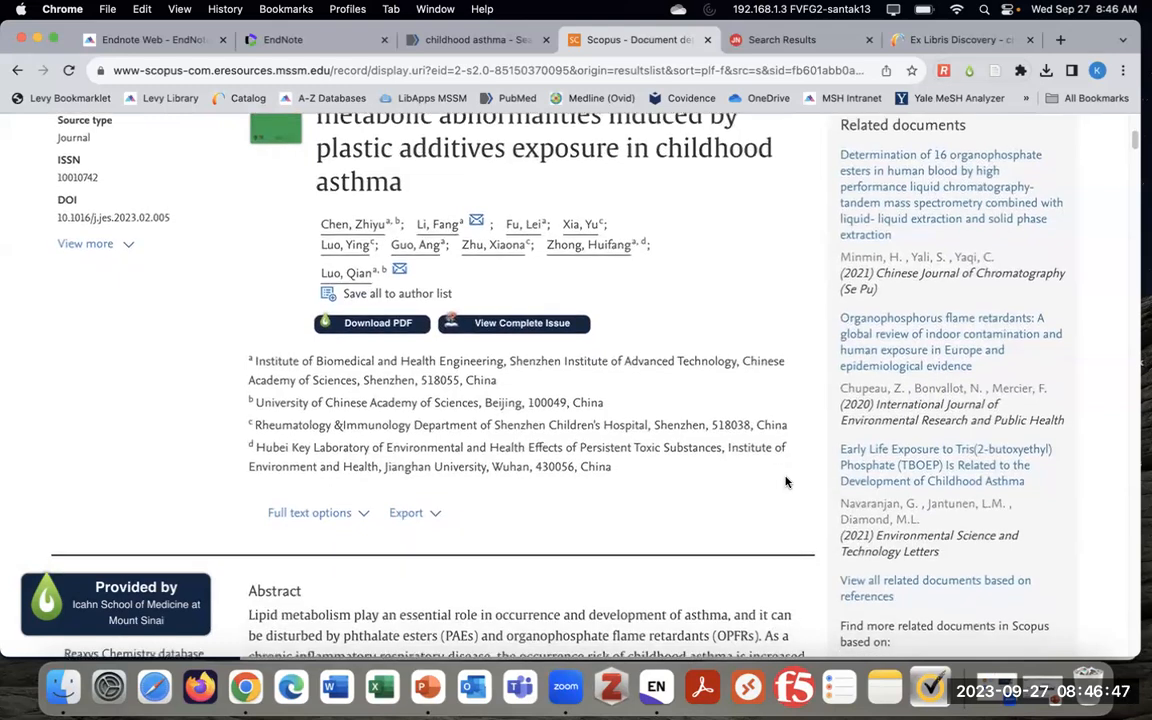
pyautogui.scroll(-1, 786, 482)
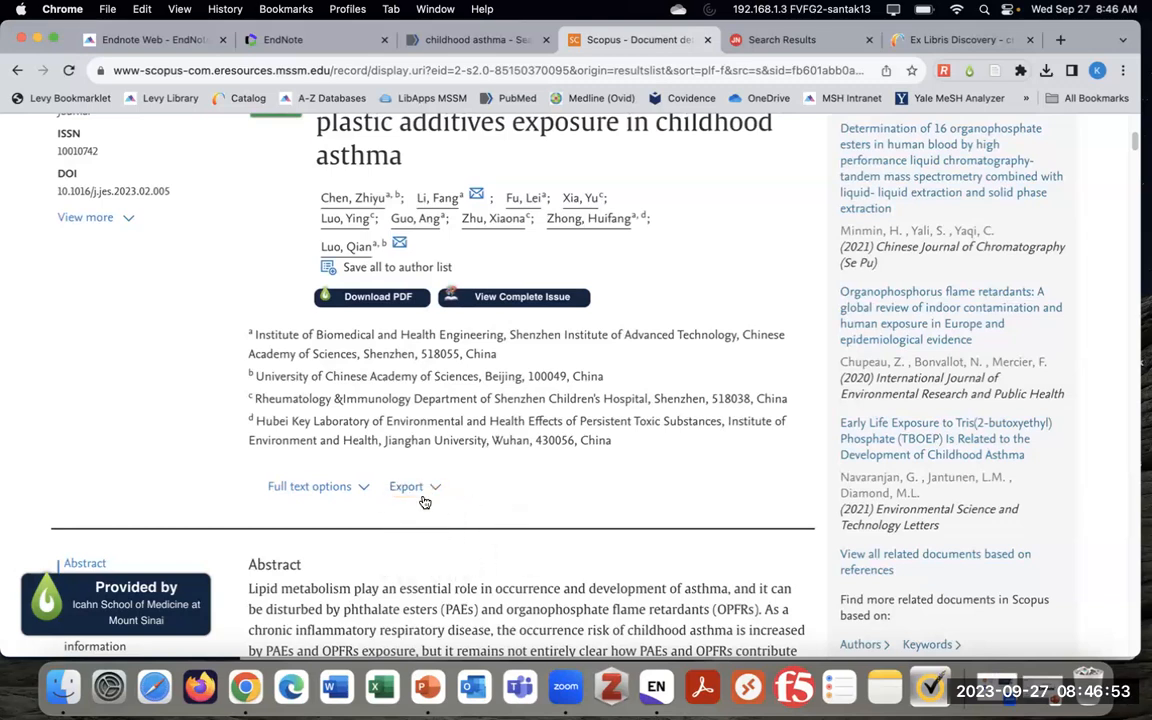
# Choose EndNote (RIS) from the article's Export dropdown
pyautogui.scroll(-3, 429, 490)
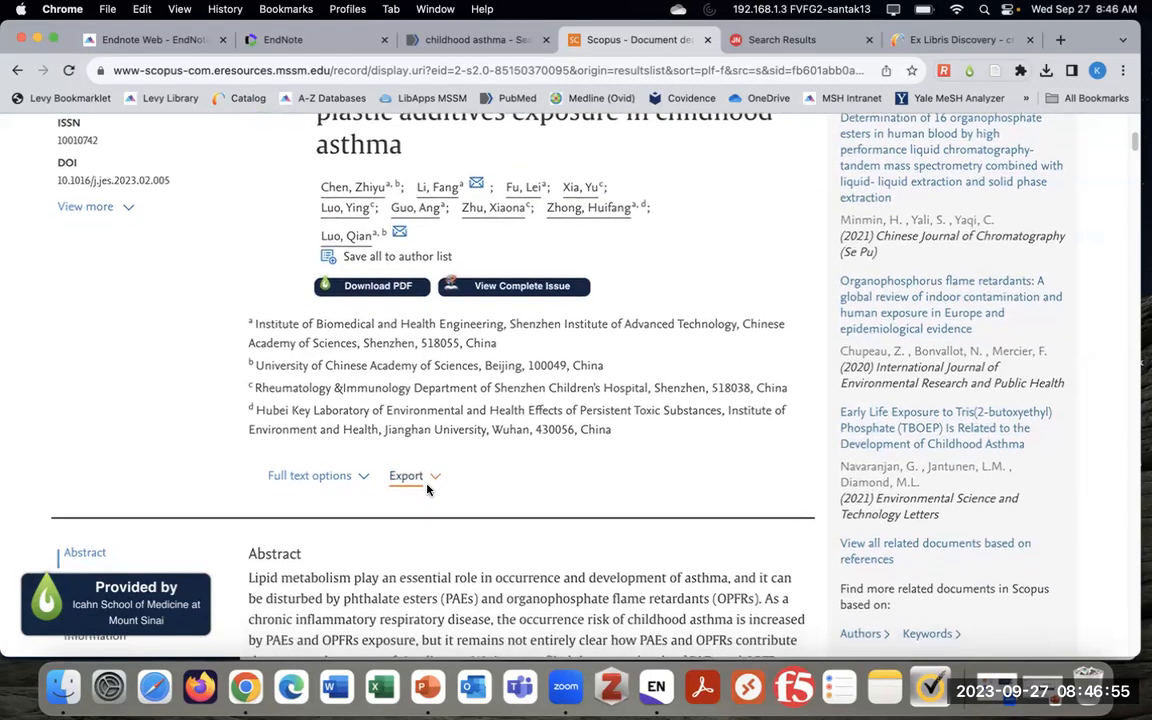
pyautogui.scroll(-5, 418, 488)
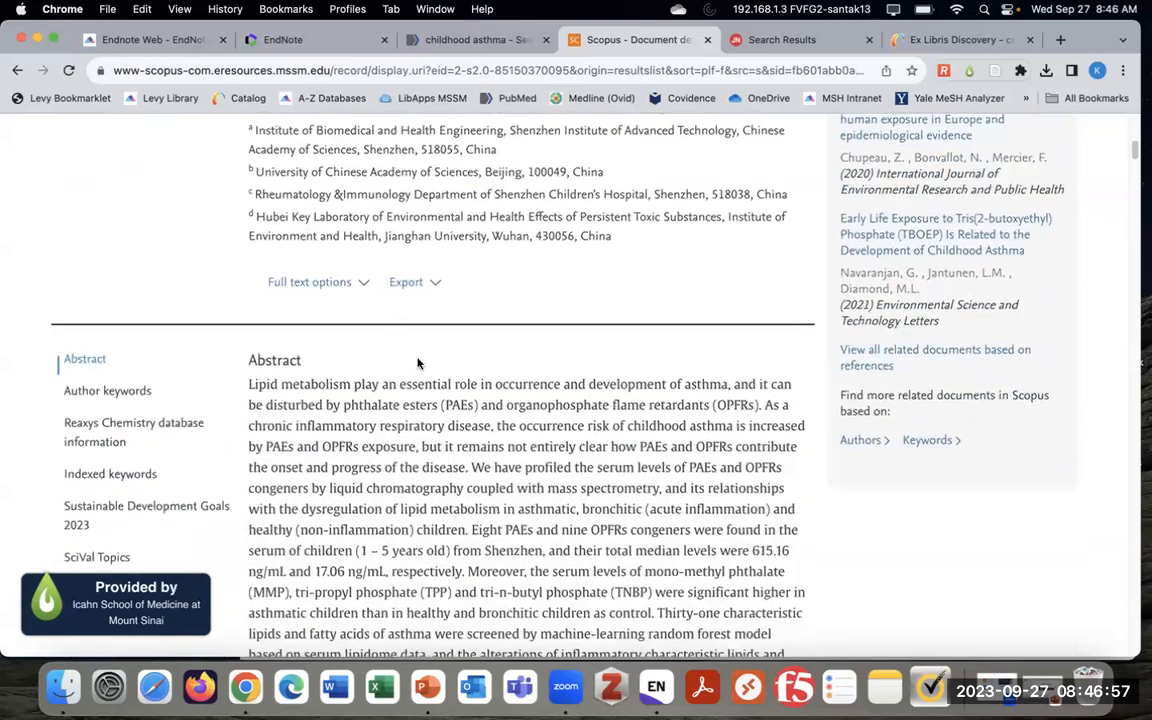
pyautogui.click(416, 284)
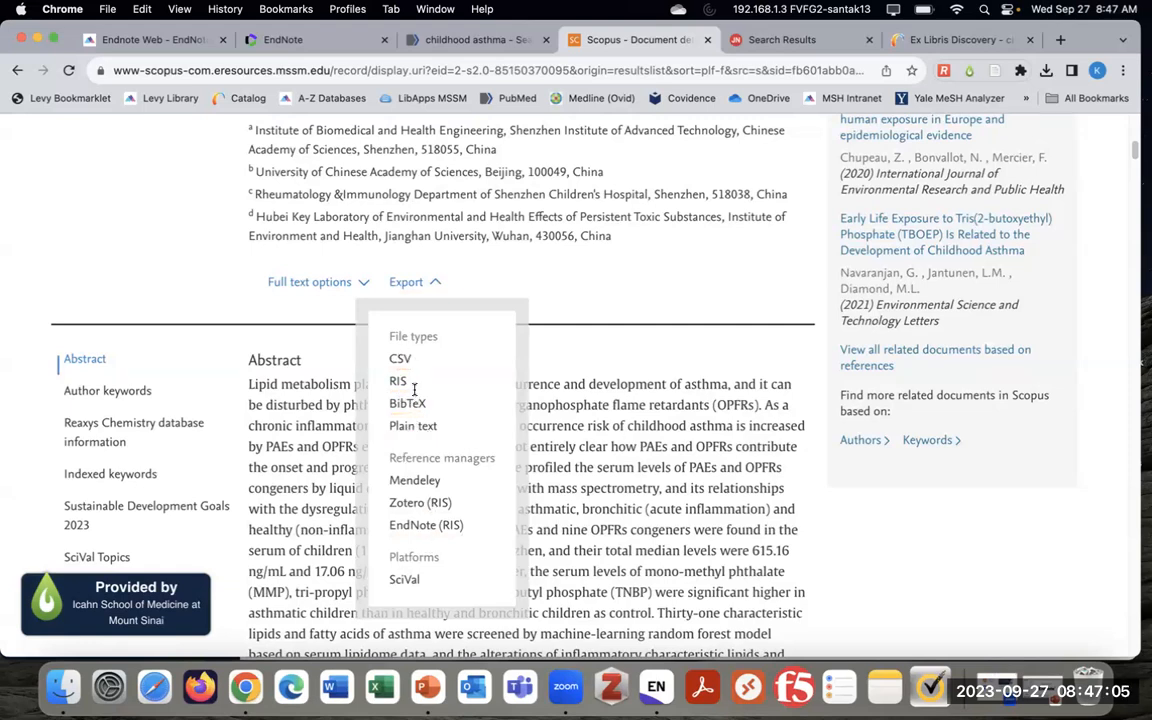
pyautogui.click(436, 530)
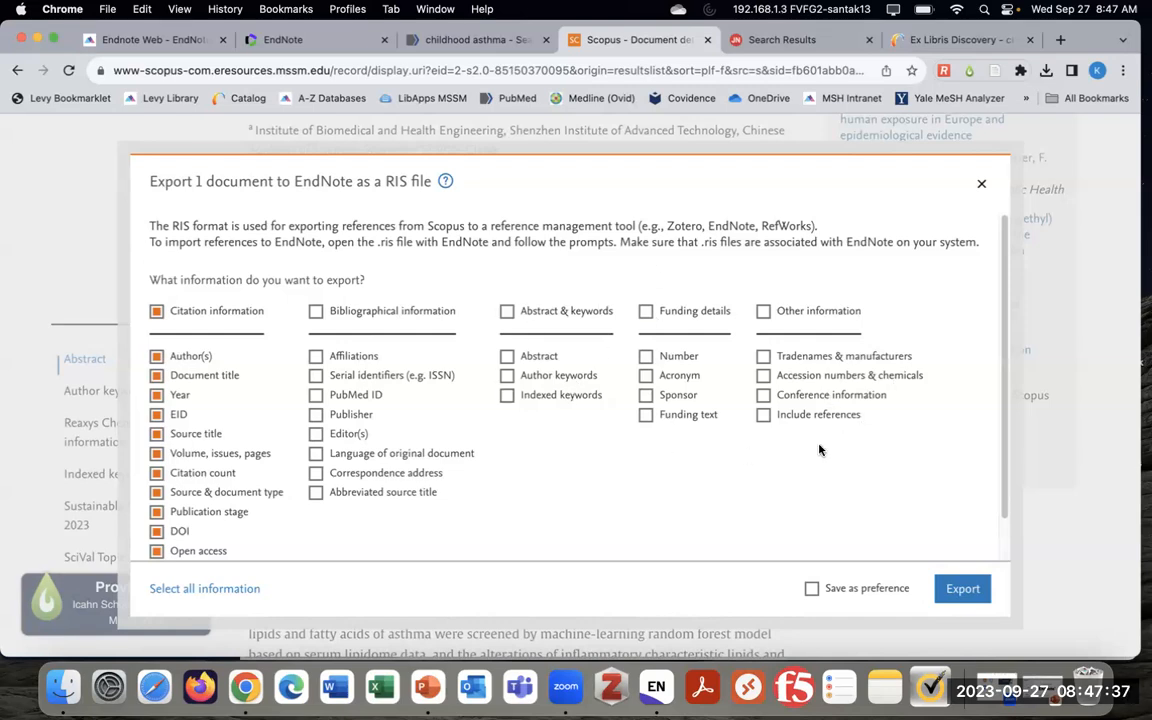
# Export scopus.ris including Bibliographical information and Abstract & keywords
pyautogui.click(316, 311)
pyautogui.click(507, 312)
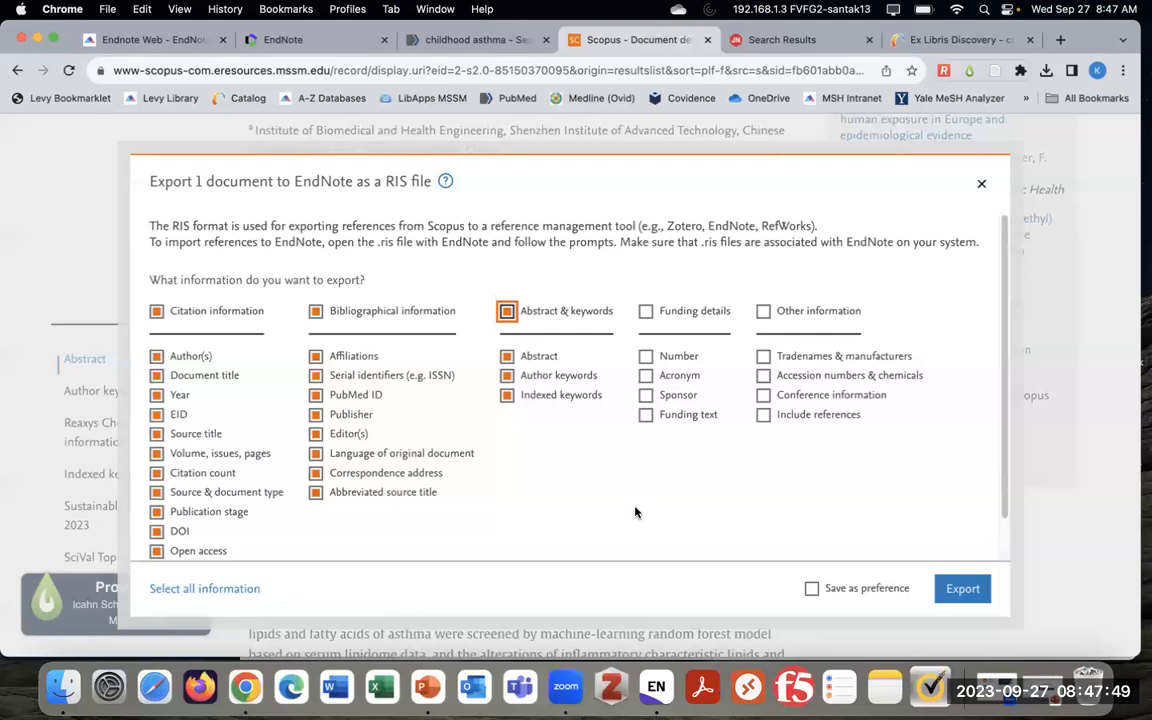
pyautogui.click(963, 592)
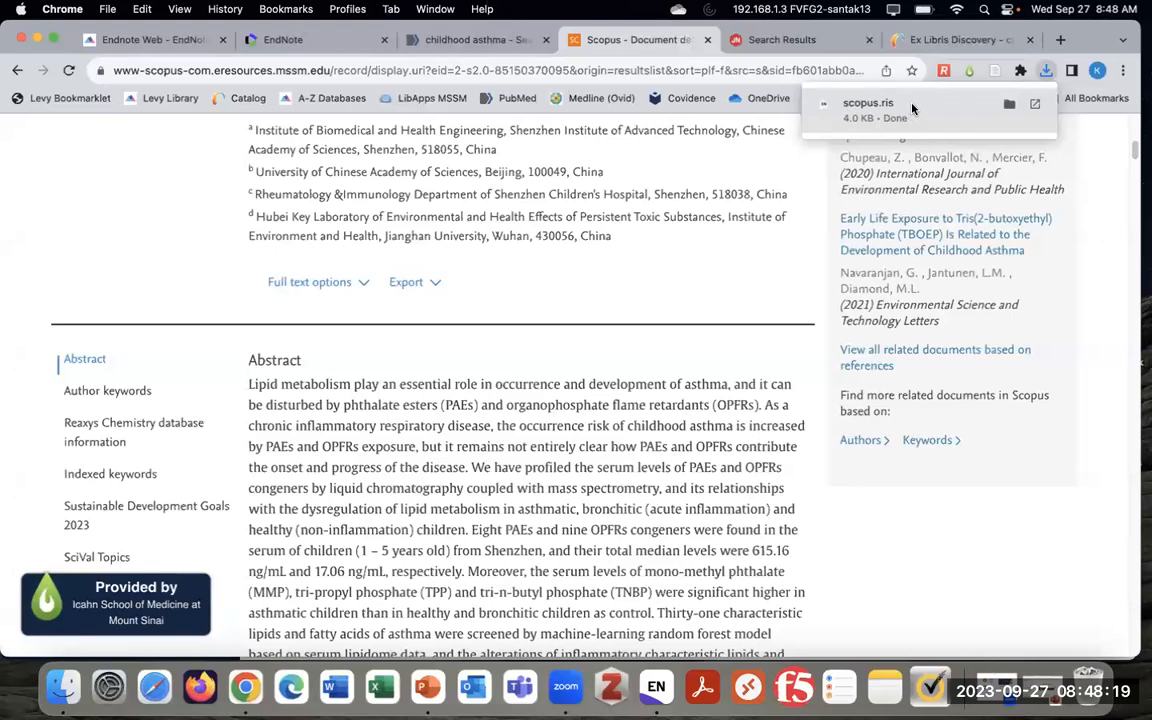
# Import scopus.ris, add Chen 2024 to Childhood Asthma (now 7 references), and minimize EndNote
pyautogui.click(933, 116)
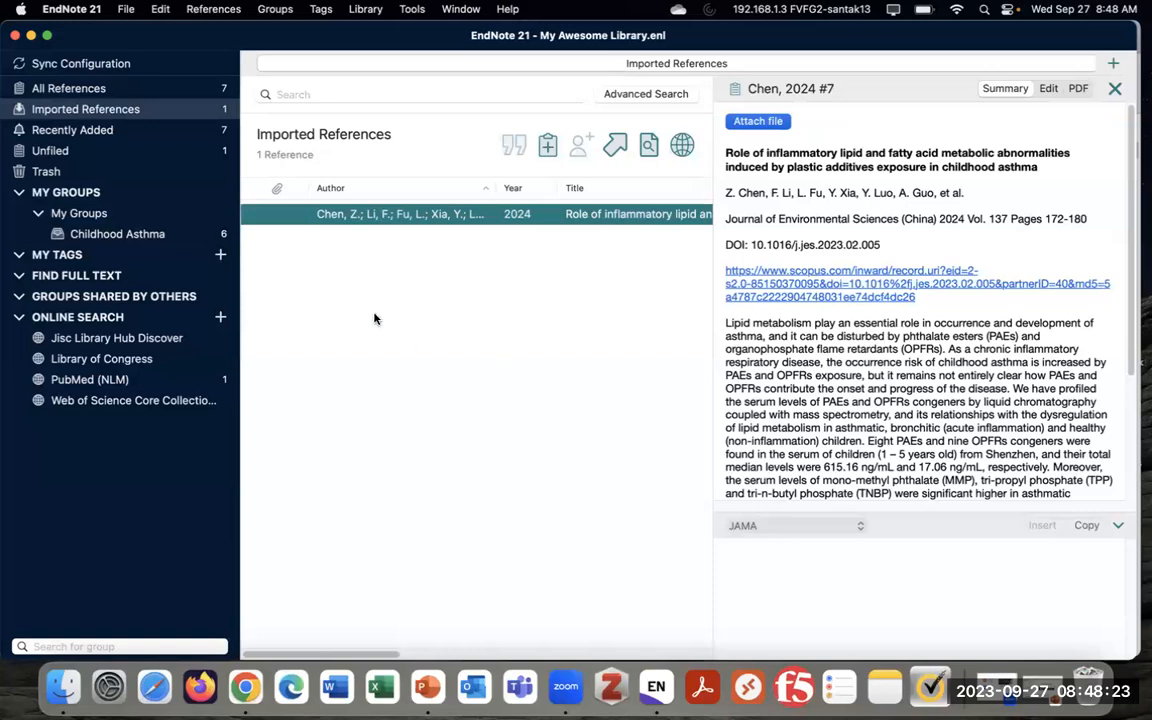
pyautogui.moveTo(478, 218); pyautogui.dragTo(137, 239)
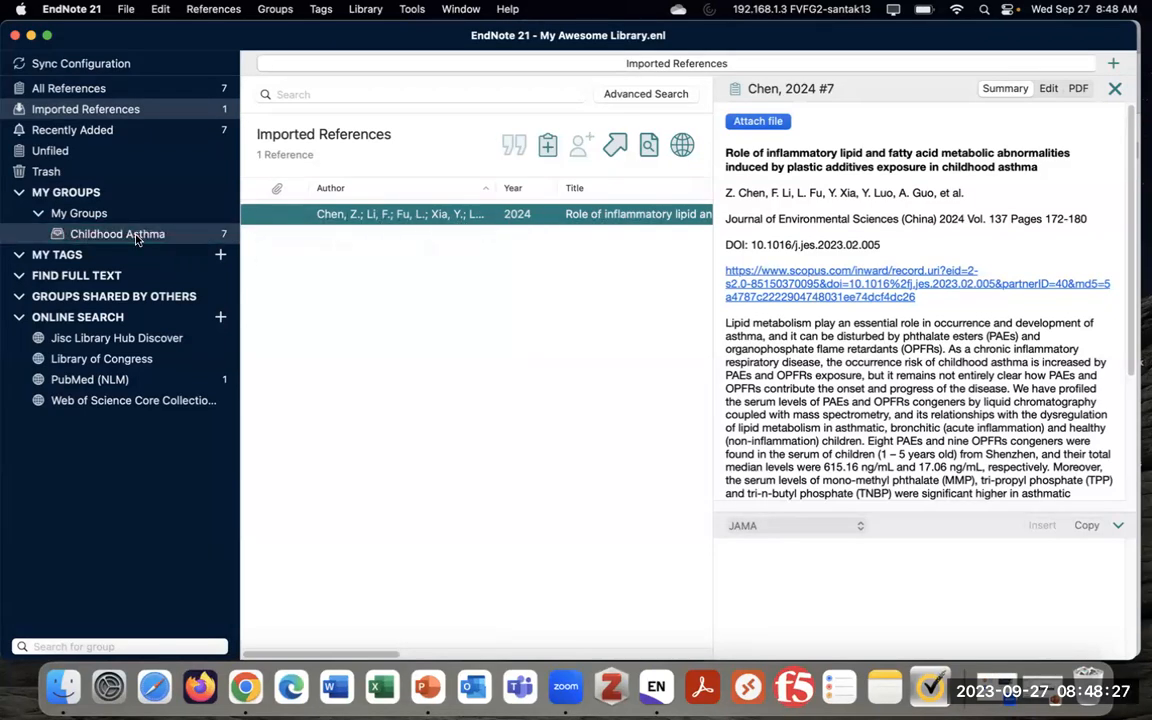
pyautogui.click(137, 237)
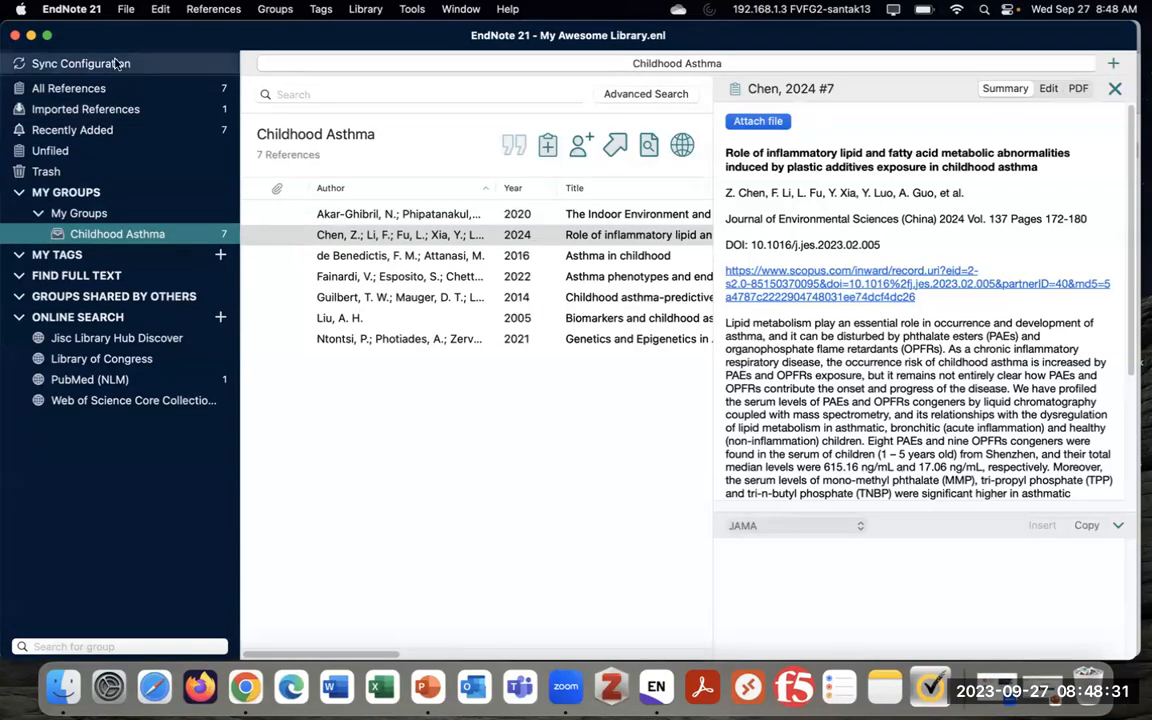
pyautogui.click(31, 36)
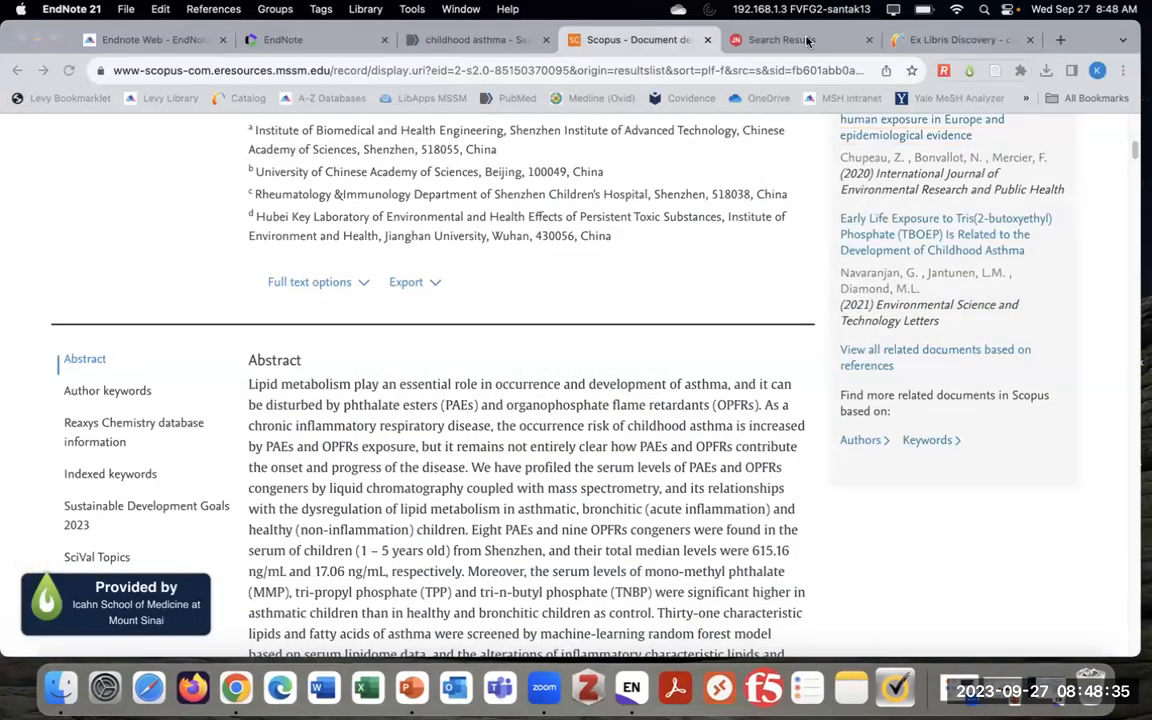
# Open the first JAMA result, 'Neighborhood Opportunity and Vulnerability and Incident Asthma Among Children', closing the ad
pyautogui.click(804, 40)
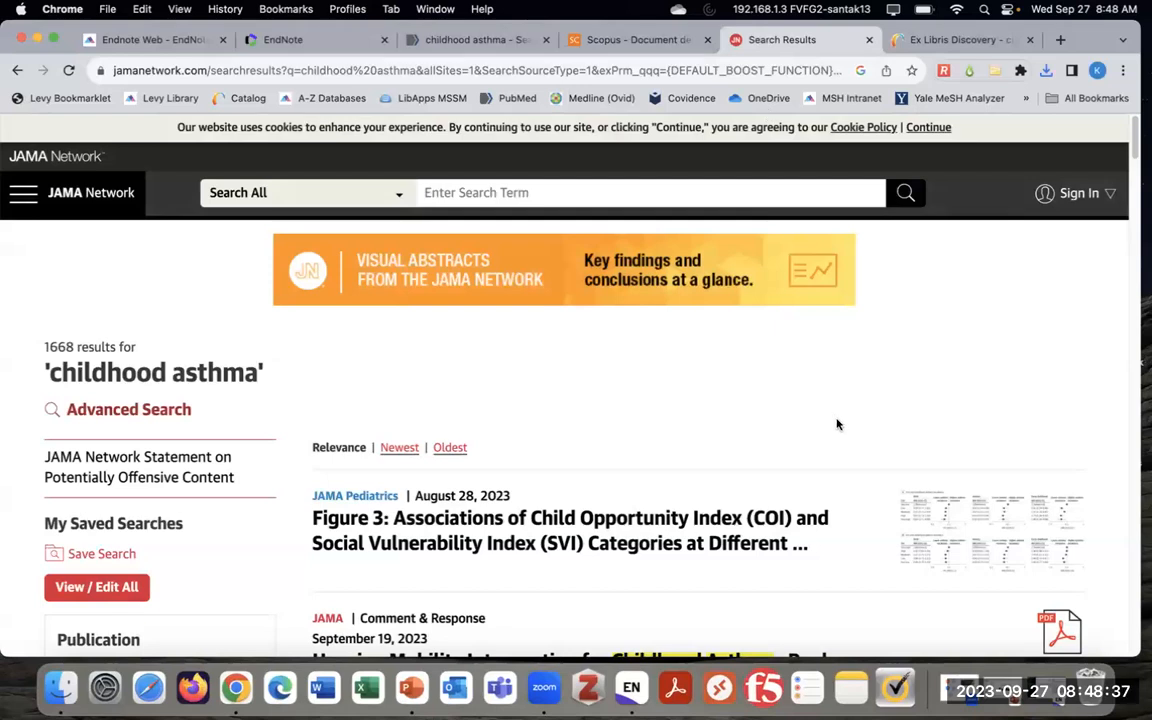
pyautogui.scroll(-1, 832, 418)
pyautogui.scroll(-2, 832, 418)
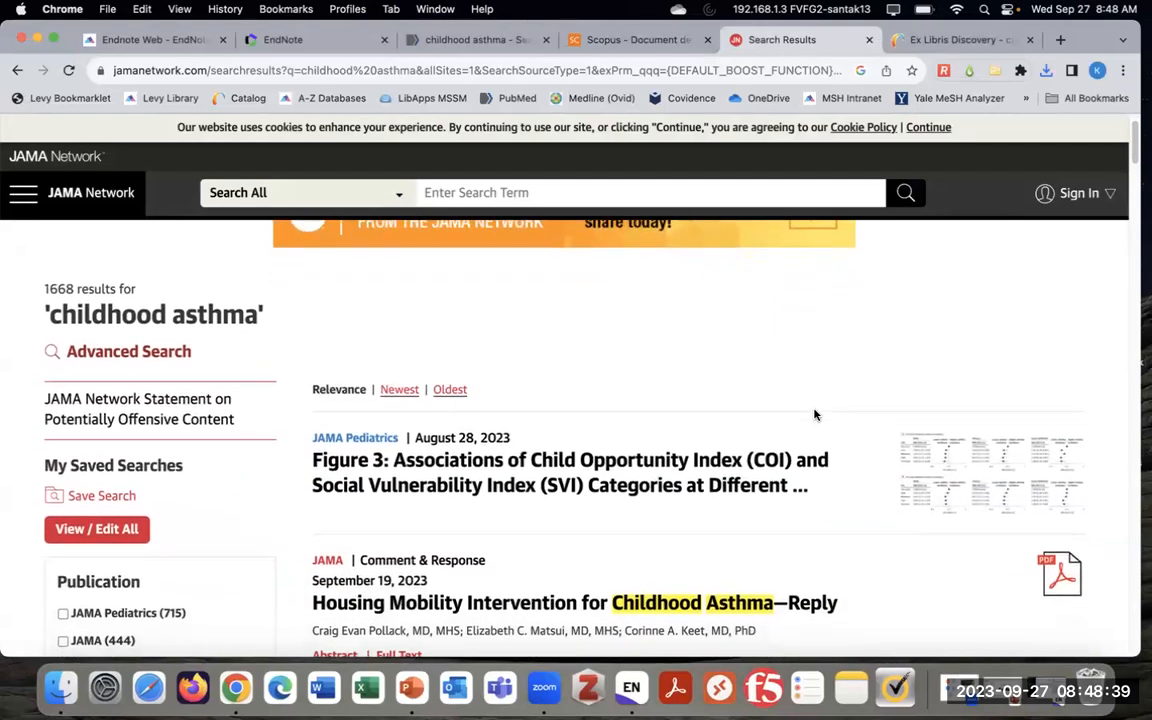
pyautogui.scroll(-1, 860, 416)
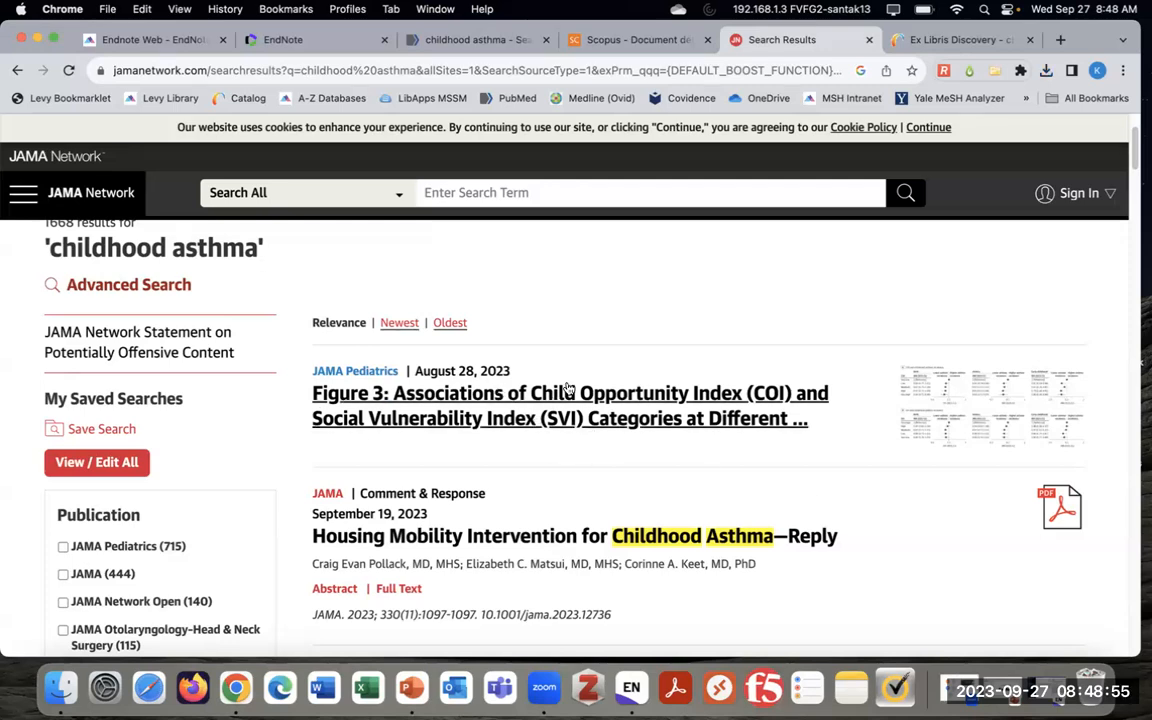
pyautogui.click(765, 414)
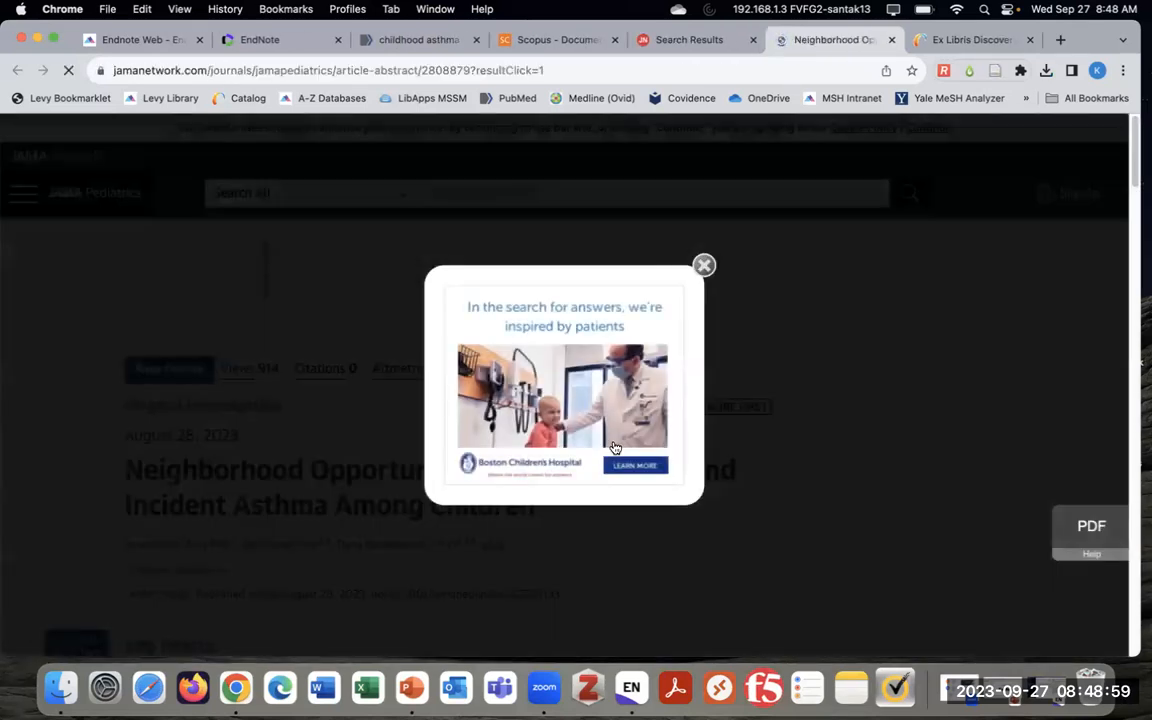
pyautogui.click(704, 265)
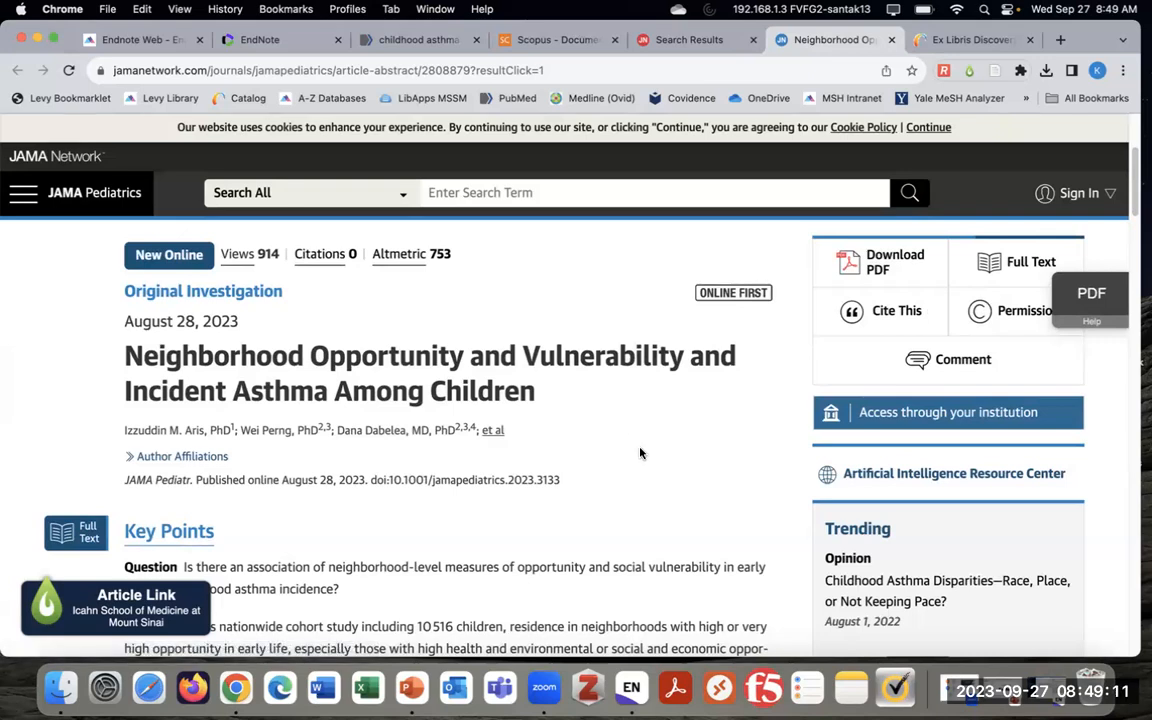
# Download the article's EndNote-format .enw citation from Cite This and import it into EndNote
pyautogui.click(889, 316)
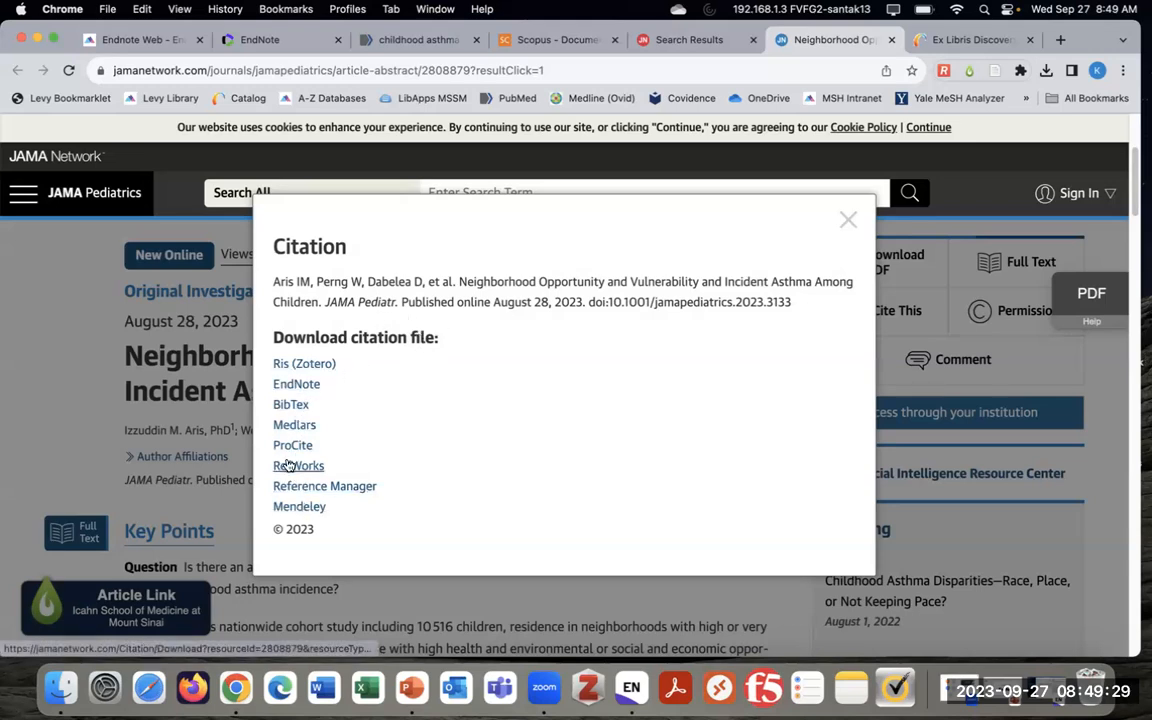
pyautogui.click(298, 387)
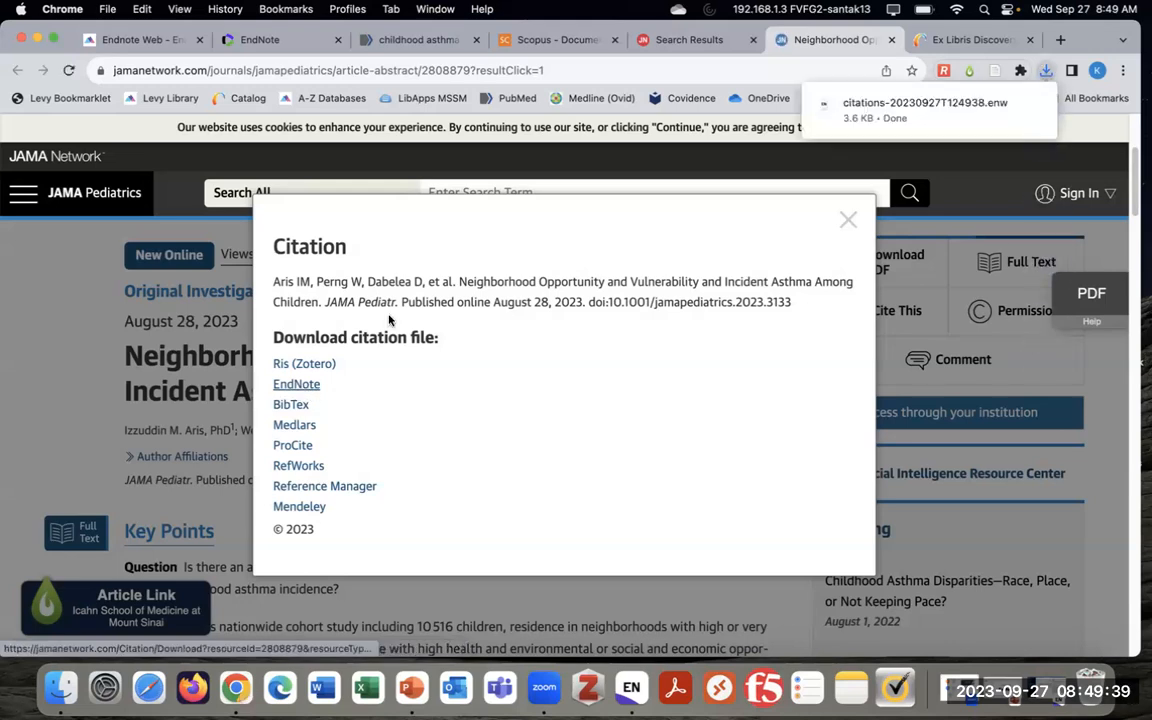
pyautogui.click(937, 108)
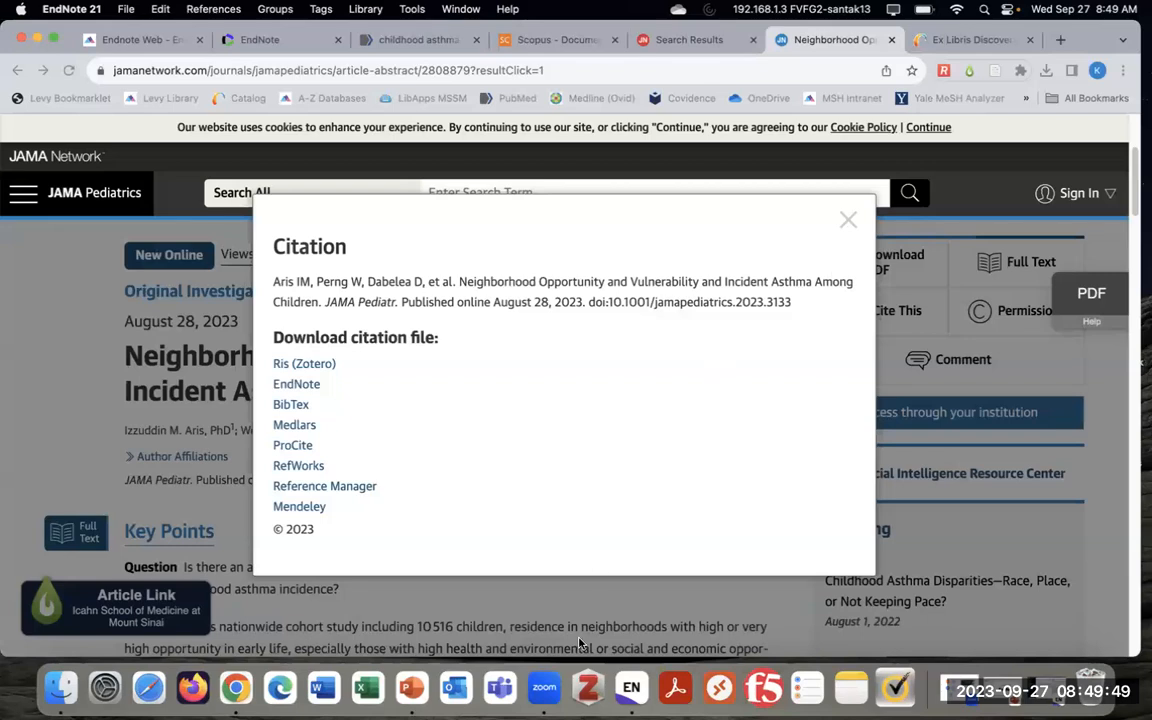
# Put Aris's 2023 JAMA Pediatrics reference into Childhood Asthma, now 8 references, then hide EndNote
pyautogui.click(633, 688)
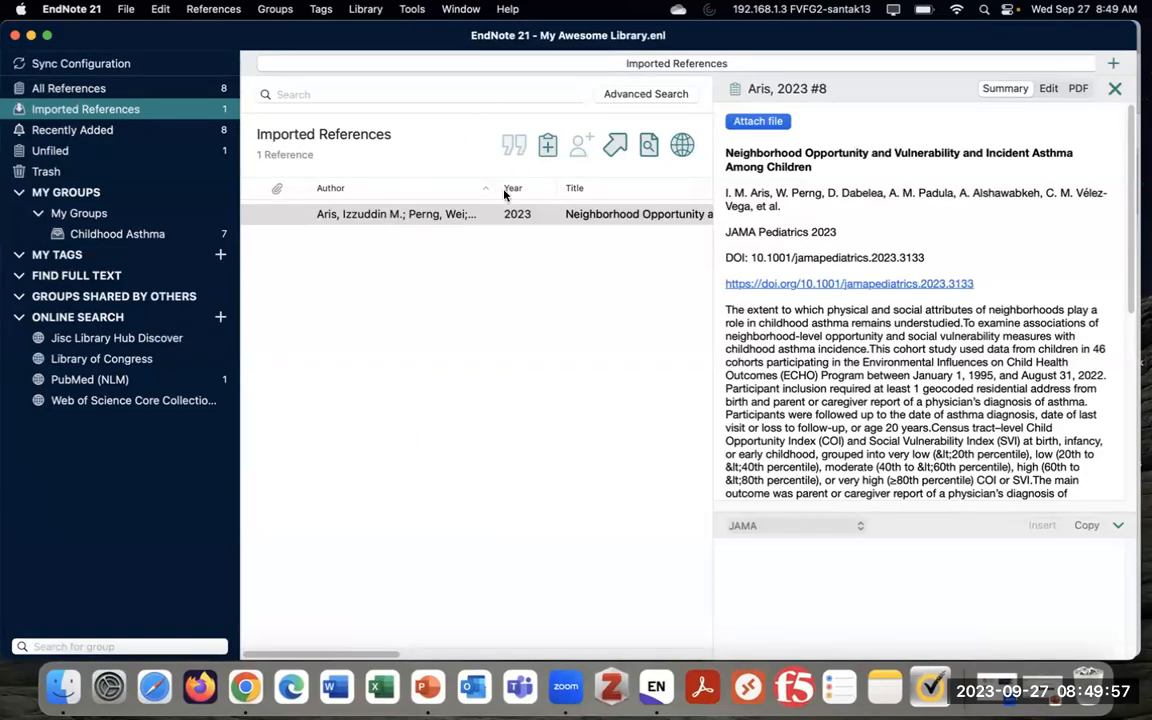
pyautogui.moveTo(410, 214); pyautogui.dragTo(156, 239)
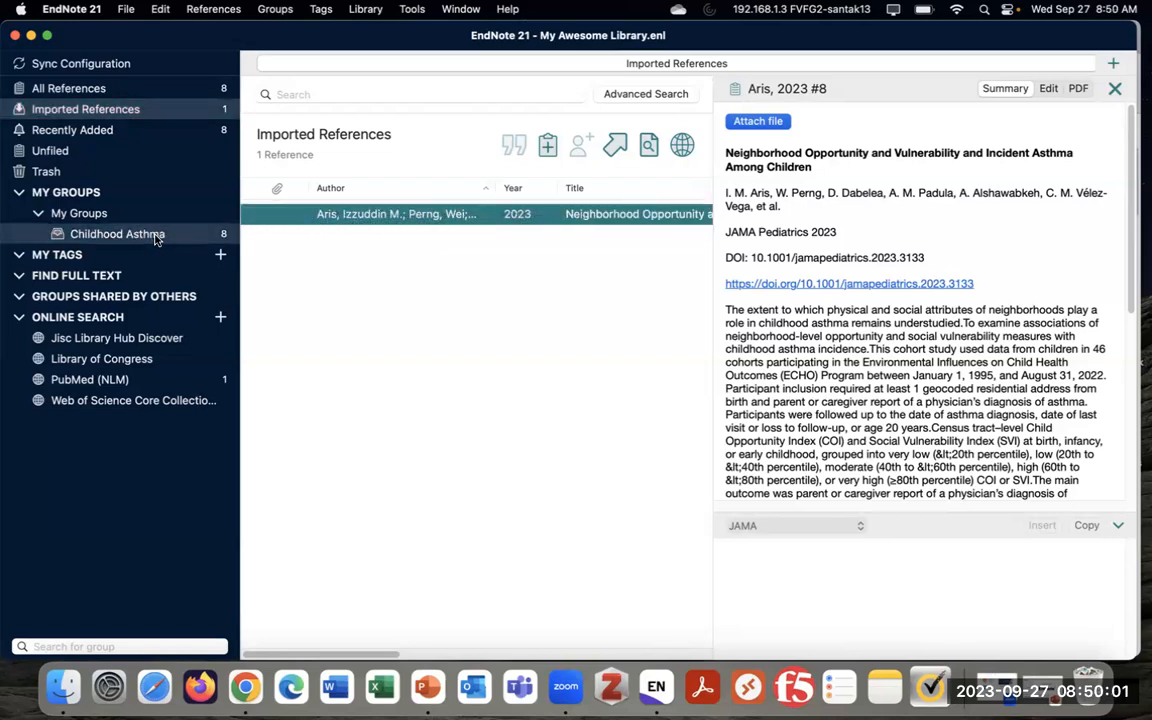
pyautogui.click(150, 234)
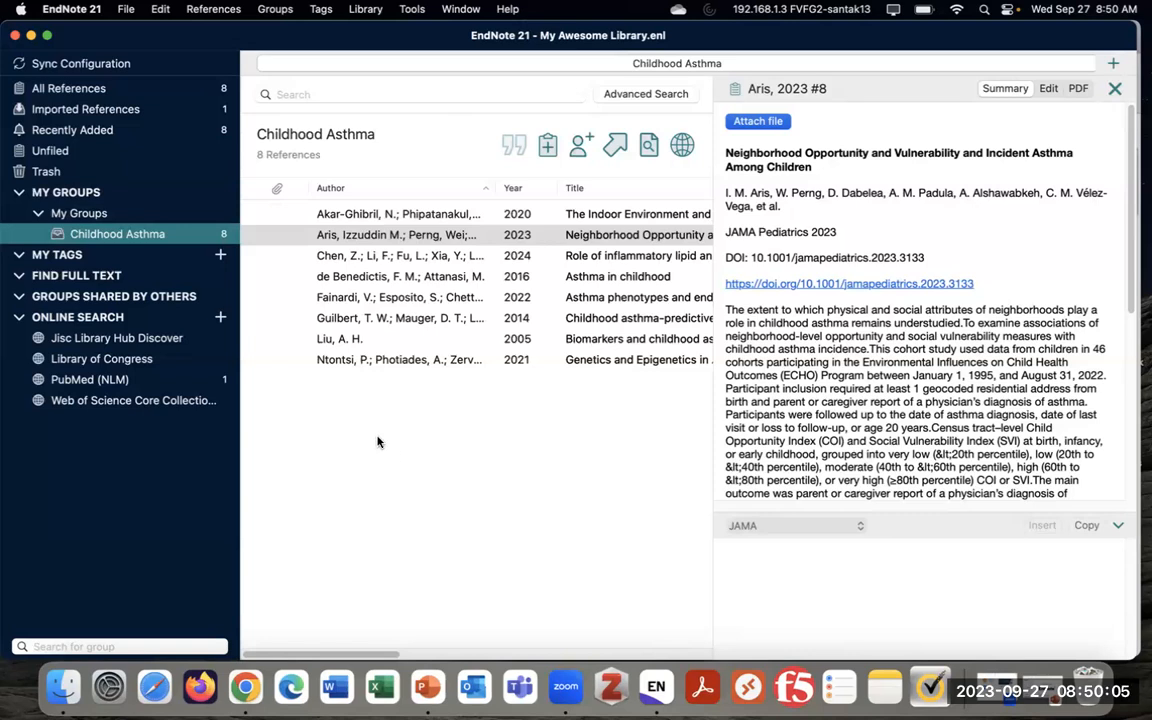
pyautogui.click(30, 36)
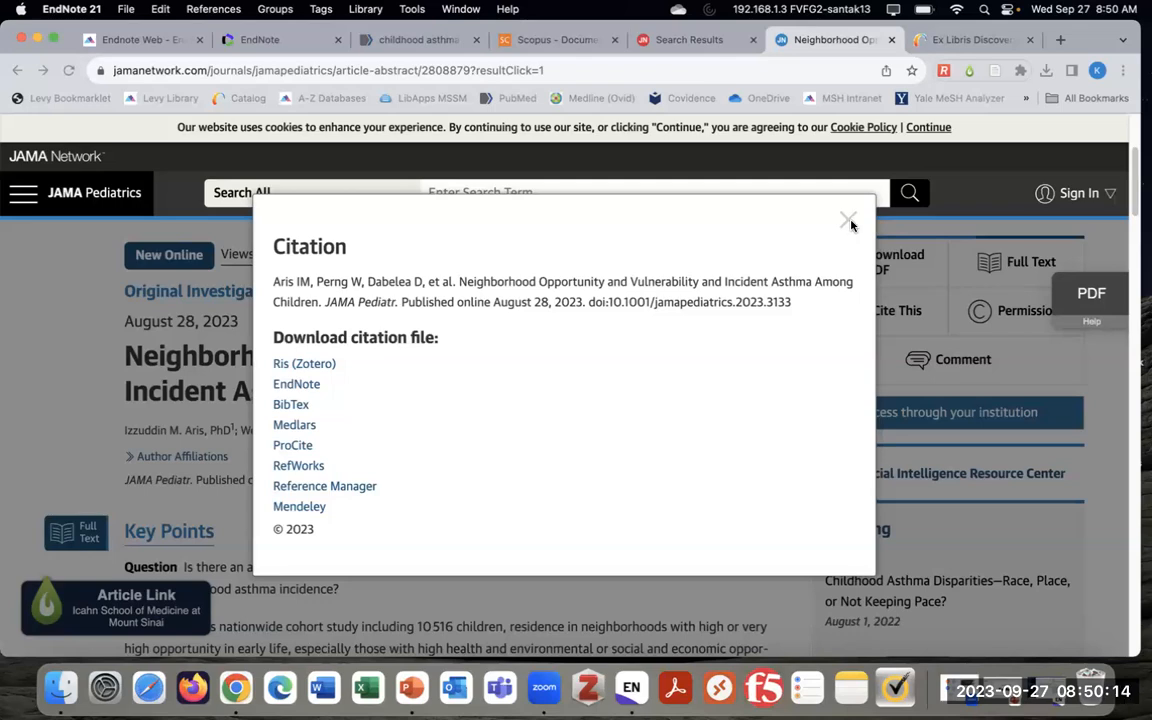
# In the Ex Libris Discovery results, open the 2020 book 'Severe Asthma in Children and Adolescents Mechanisms and Management'
pyautogui.click(969, 42)
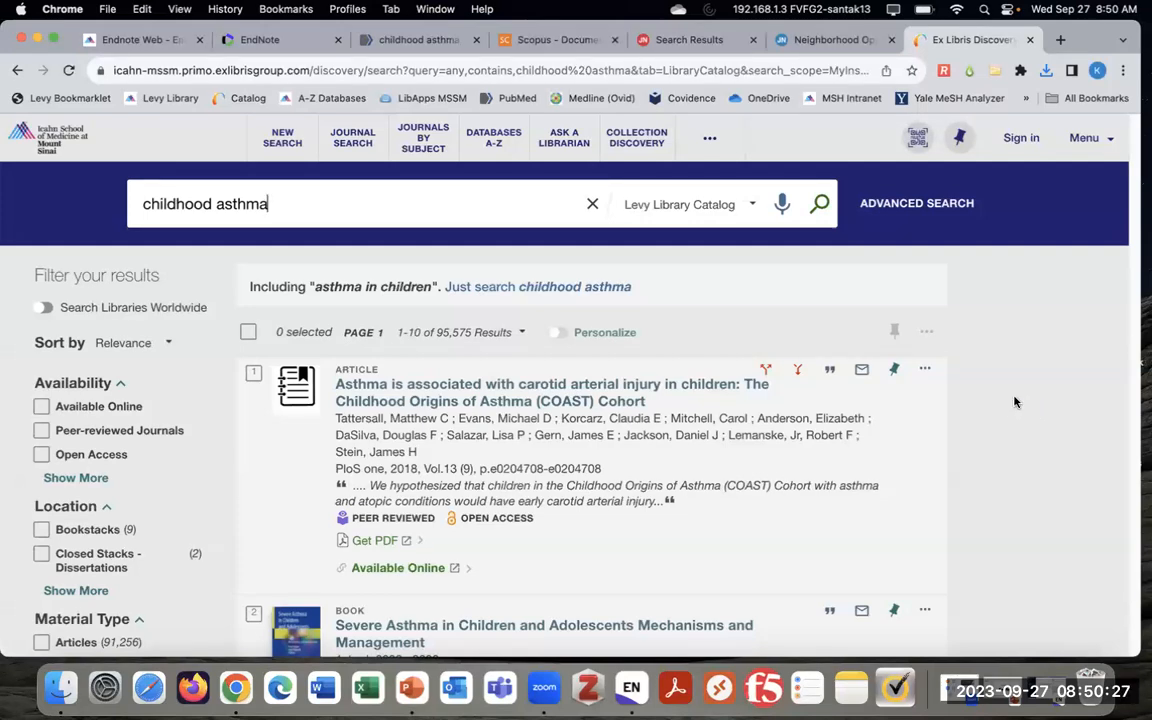
pyautogui.scroll(-1, 1015, 475)
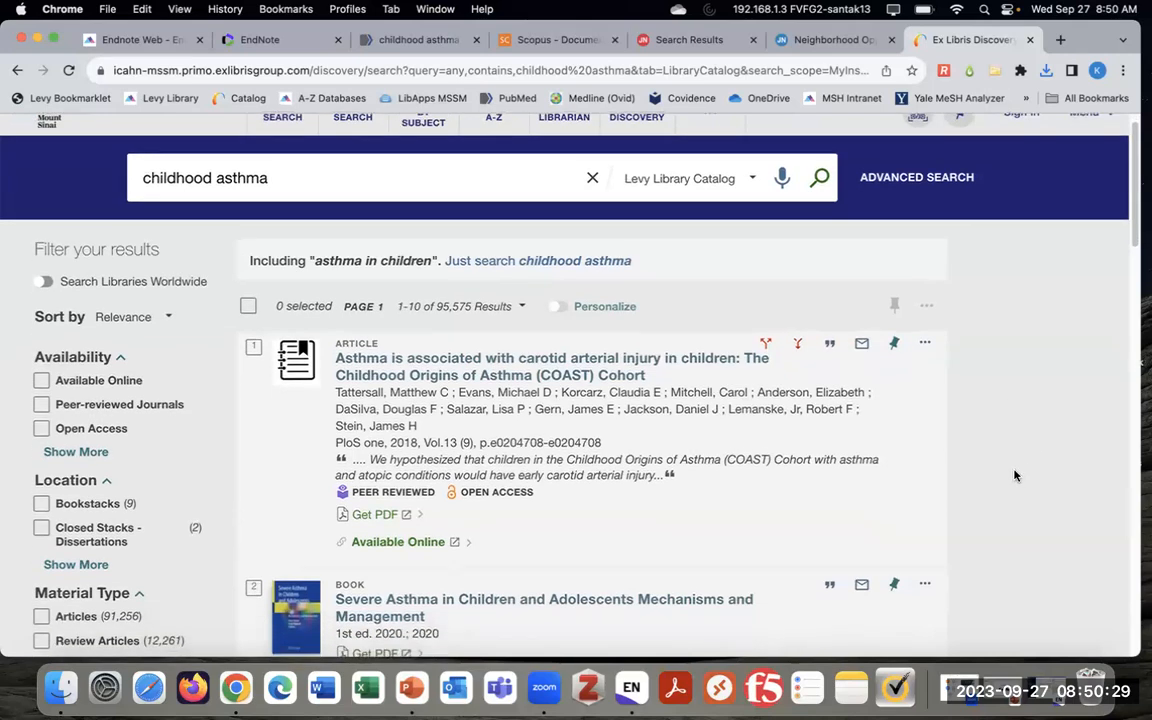
pyautogui.scroll(2, 1015, 470)
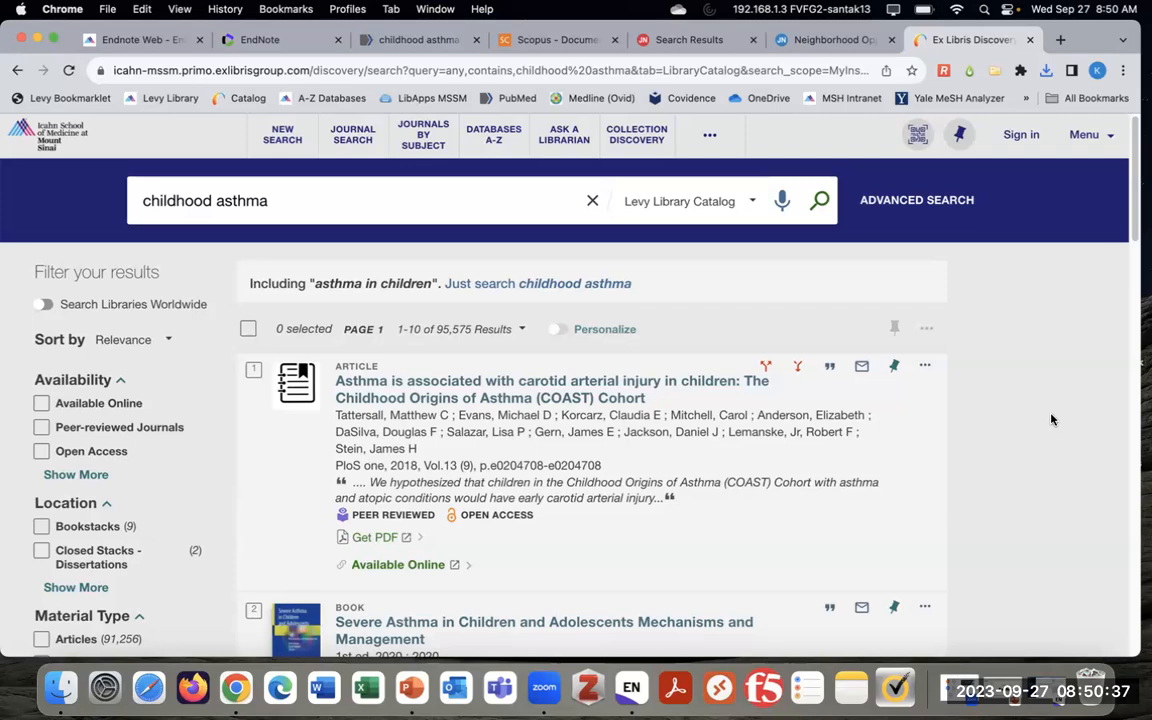
pyautogui.scroll(-3, 1024, 453)
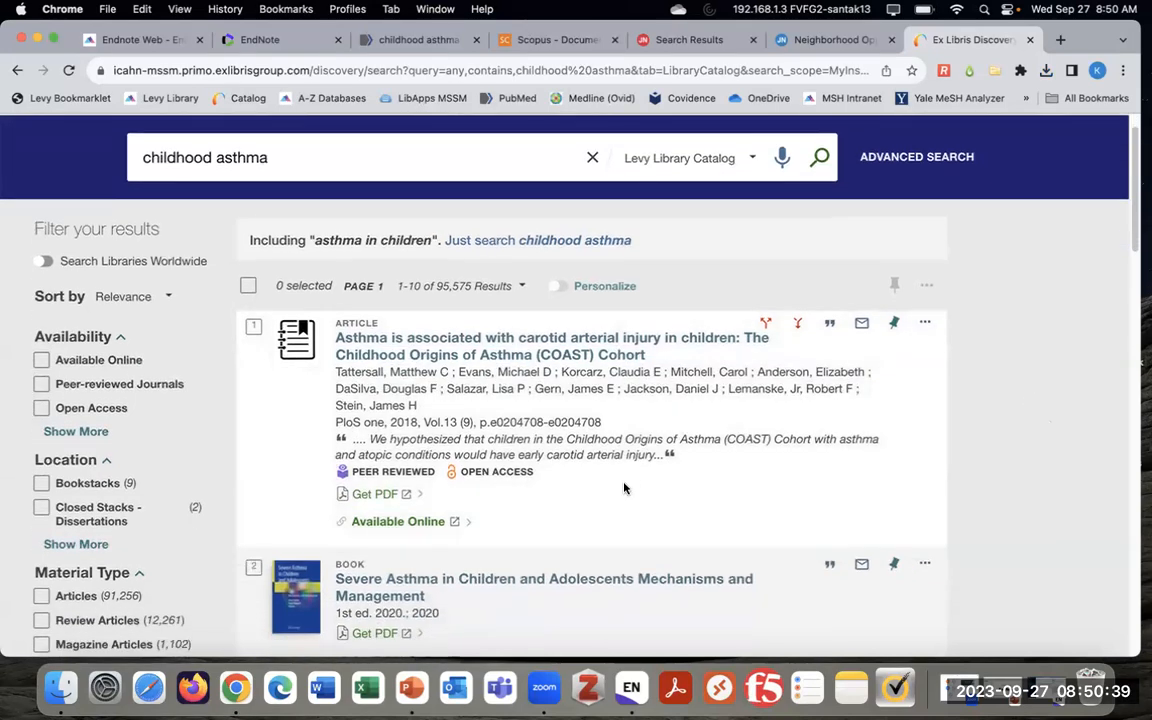
pyautogui.scroll(-1, 630, 478)
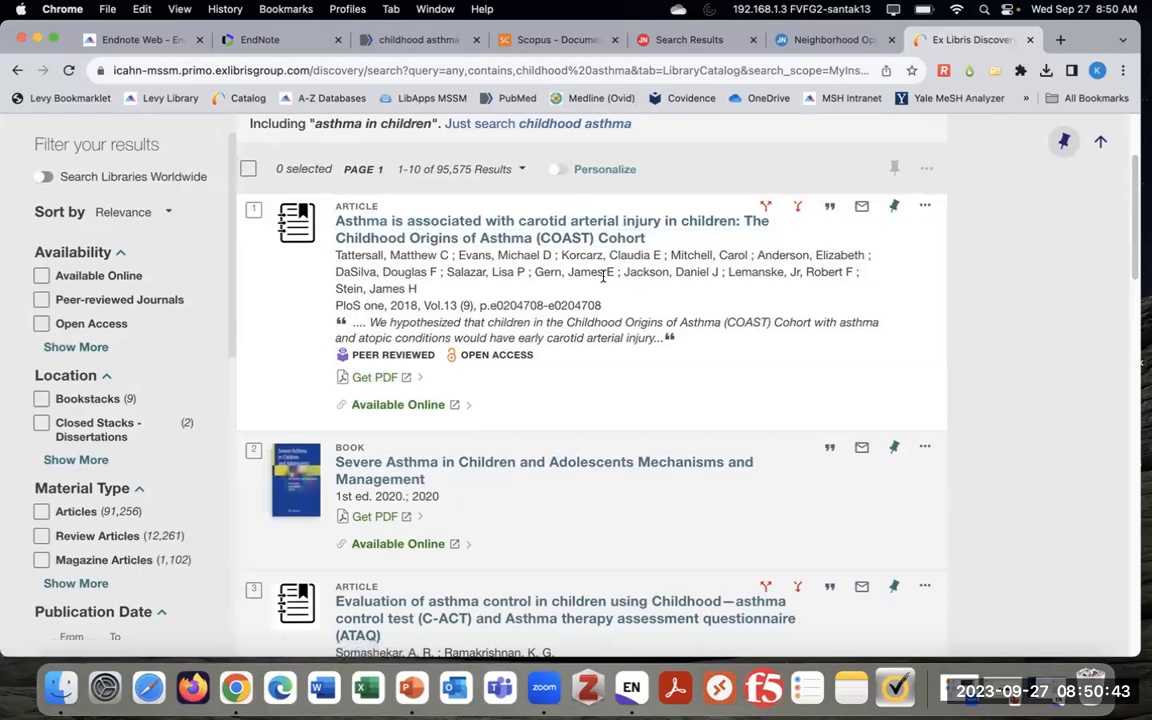
pyautogui.scroll(-4, 579, 291)
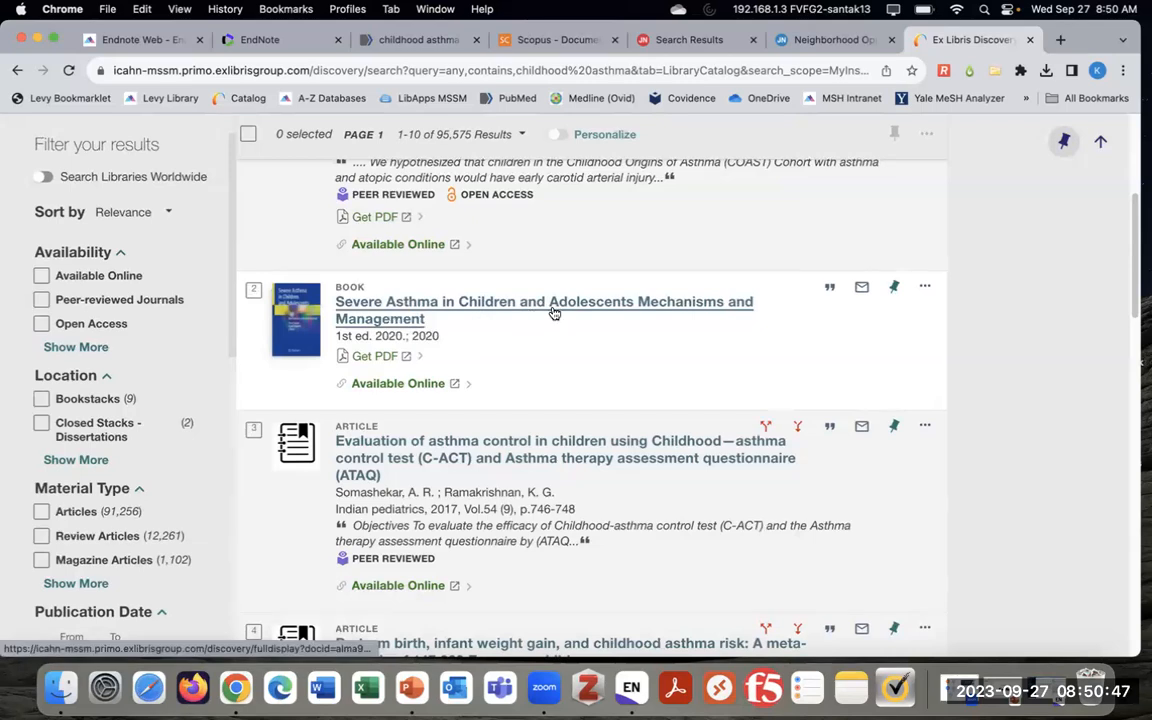
pyautogui.click(554, 312)
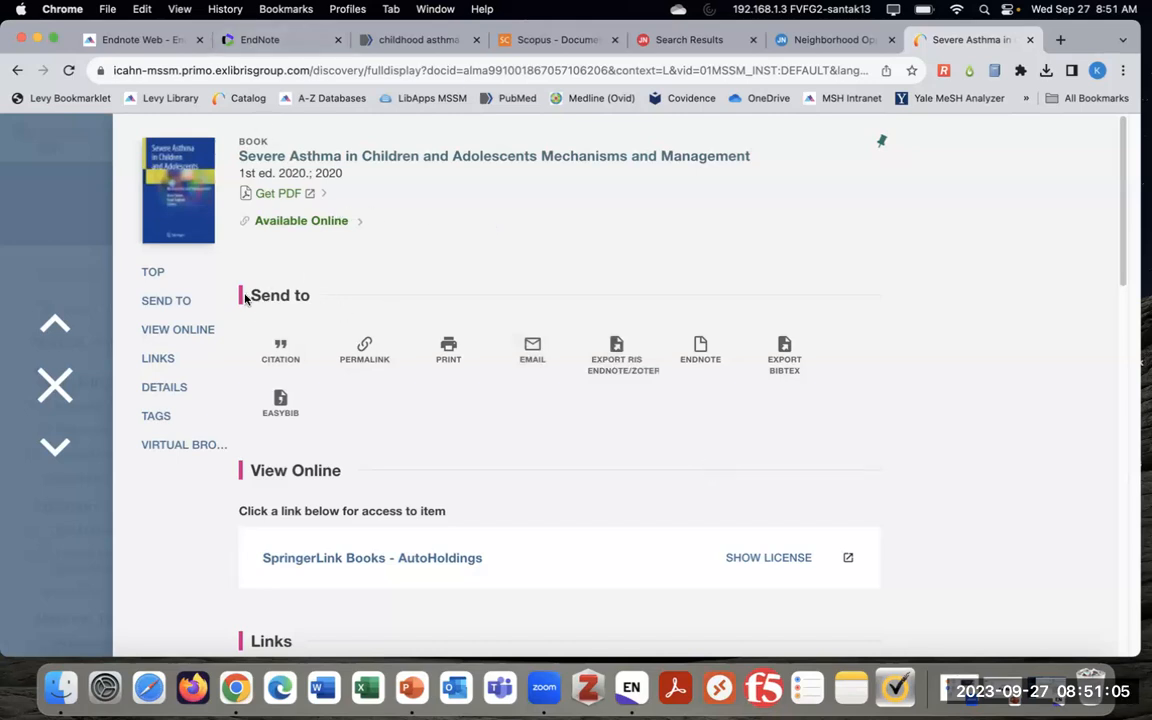
# Export the book's citation as RIS, downloading Primo_RIS_Export.ris and opening it for EndNote import
pyautogui.click(285, 360)
pyautogui.scroll(-1, 424, 381)
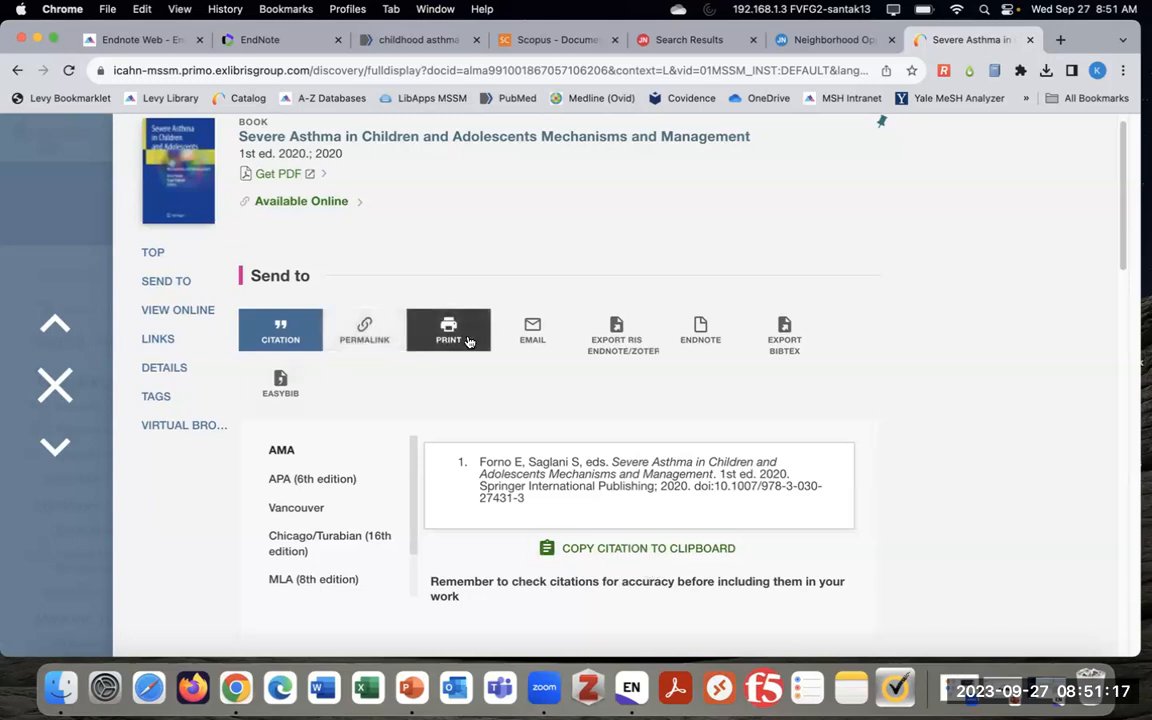
pyautogui.click(648, 323)
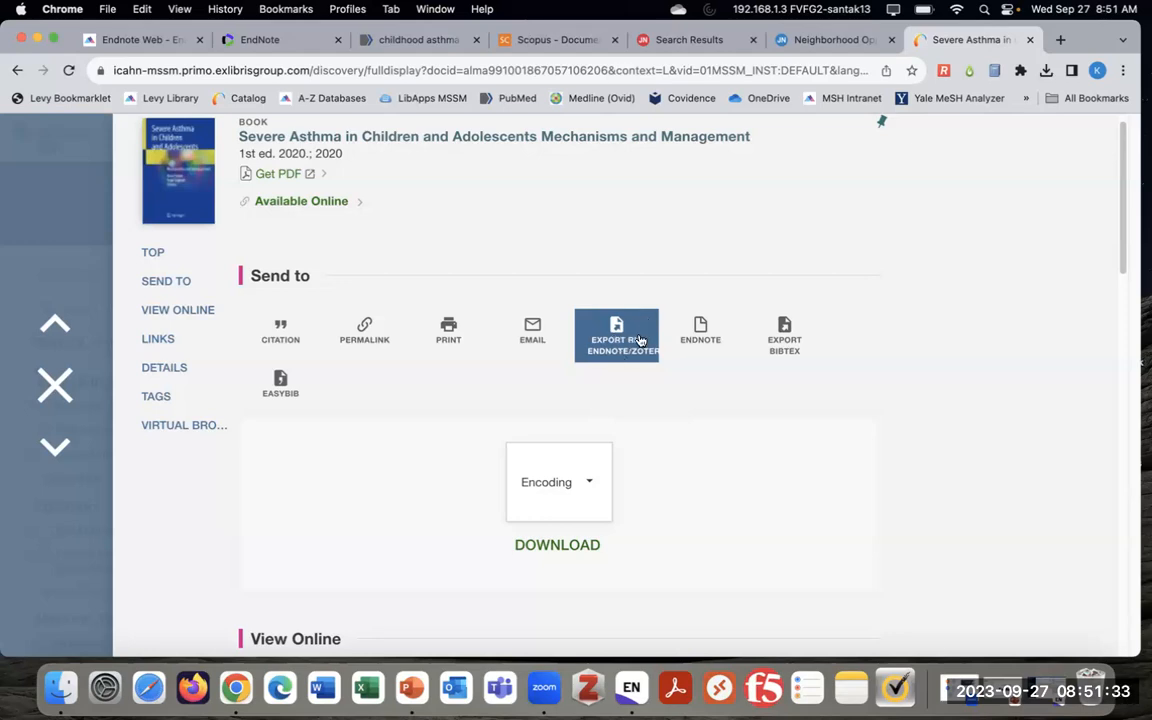
pyautogui.click(560, 557)
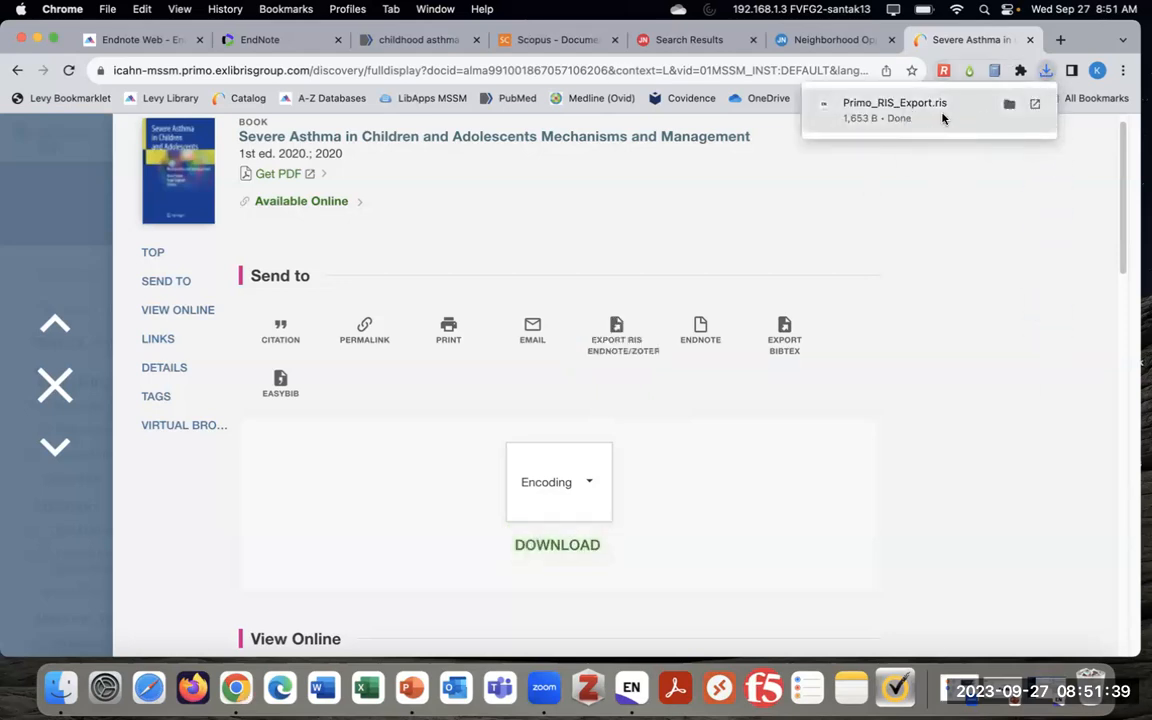
pyautogui.click(942, 118)
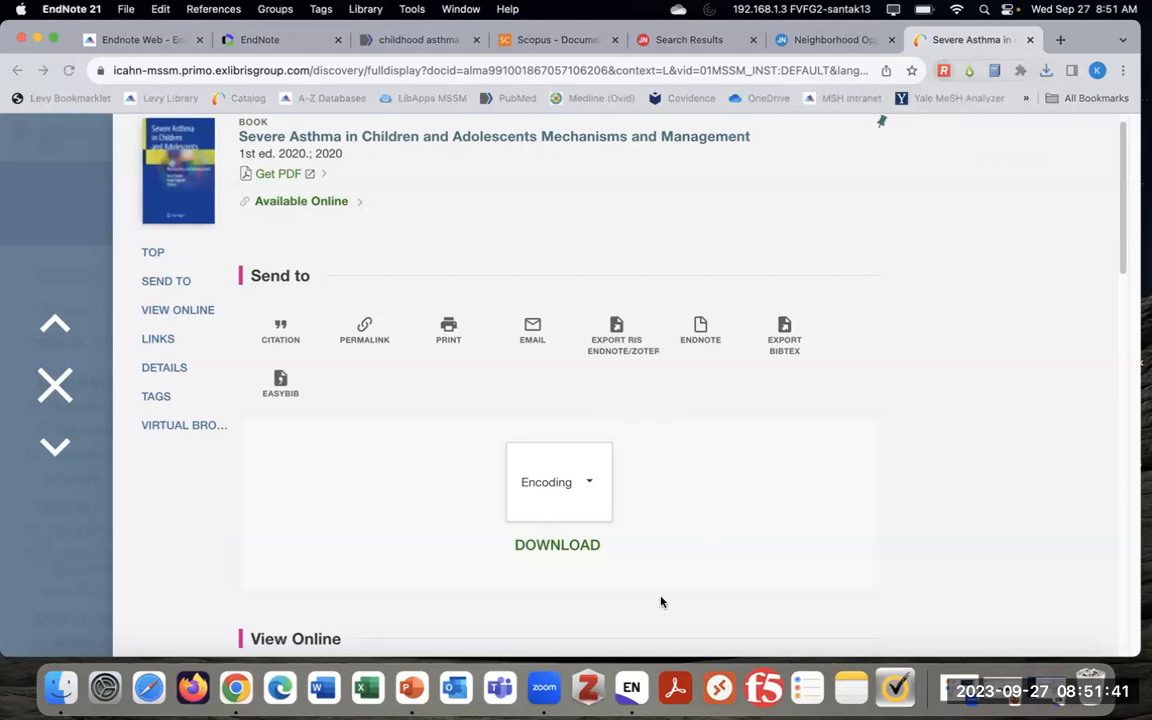
# Move the Forno 2020 Severe Asthma book into Childhood Asthma and view the group's 9 references
pyautogui.click(638, 685)
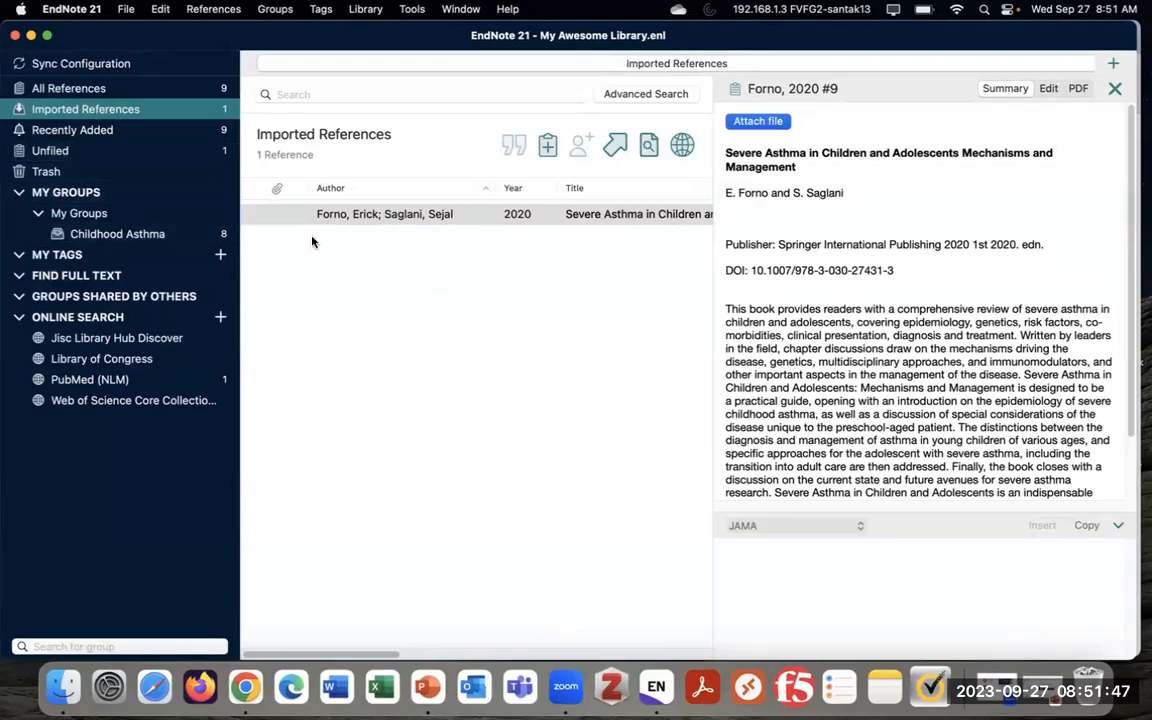
pyautogui.moveTo(517, 218); pyautogui.dragTo(185, 245)
pyautogui.moveTo(163, 236); pyautogui.dragTo(143, 236)
pyautogui.click(141, 236)
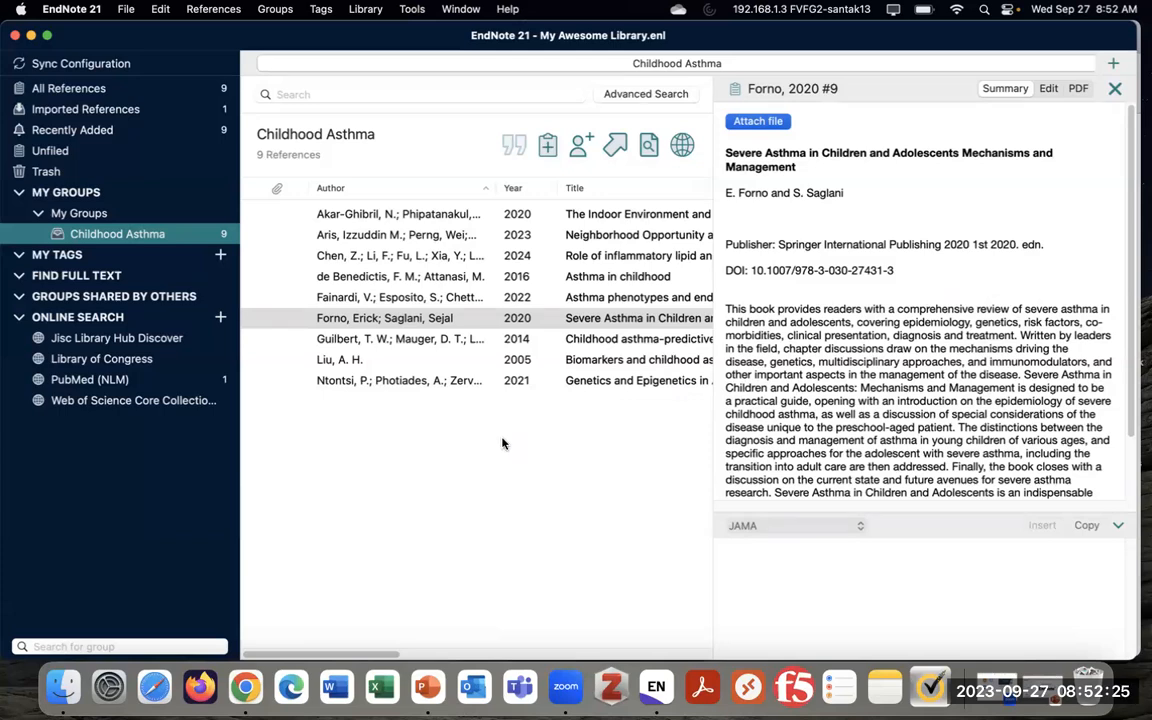
# Start a blank New Reference, which defaults to Journal Article, from the toolbar icon
pyautogui.click(213, 9)
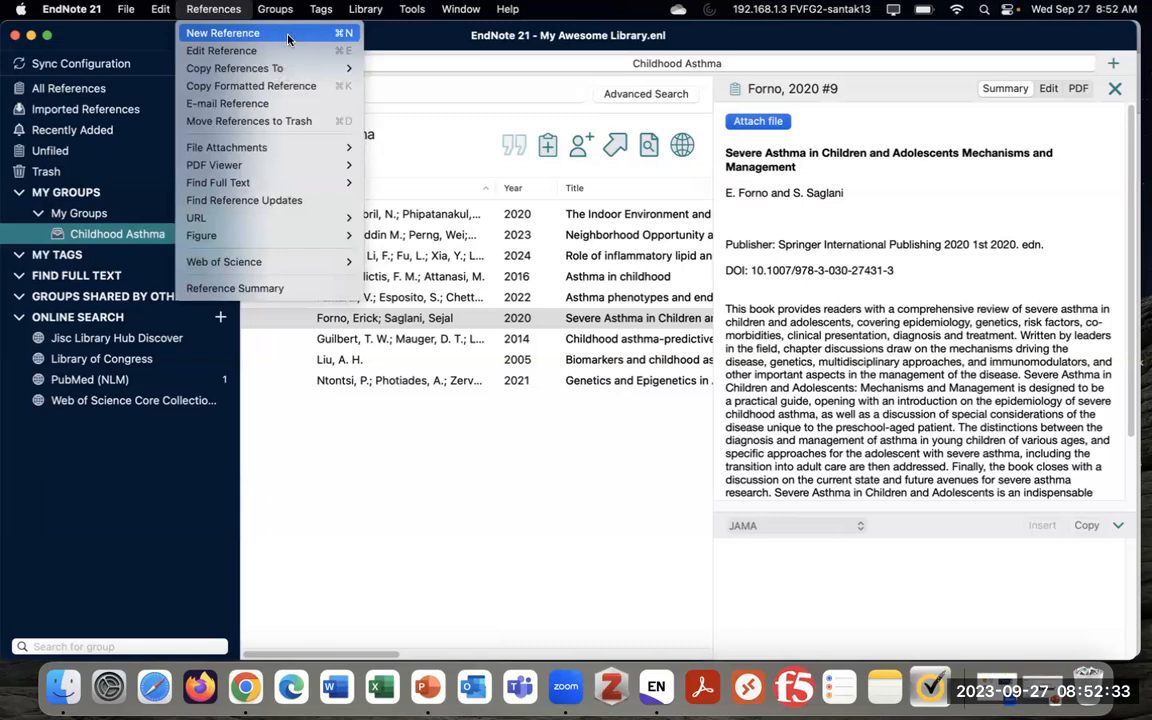
pyautogui.click(440, 155)
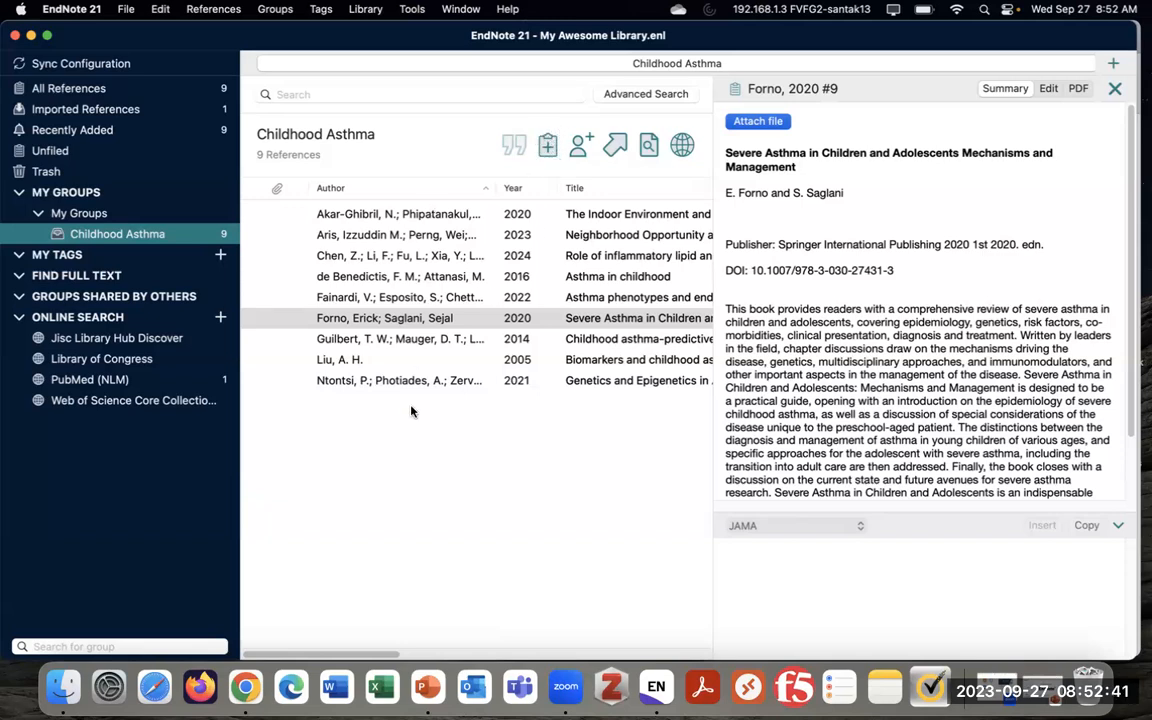
pyautogui.click(547, 148)
# Reposition the New Reference window and switch its reference type to Podcast
pyautogui.moveTo(431, 238); pyautogui.dragTo(560, 98)
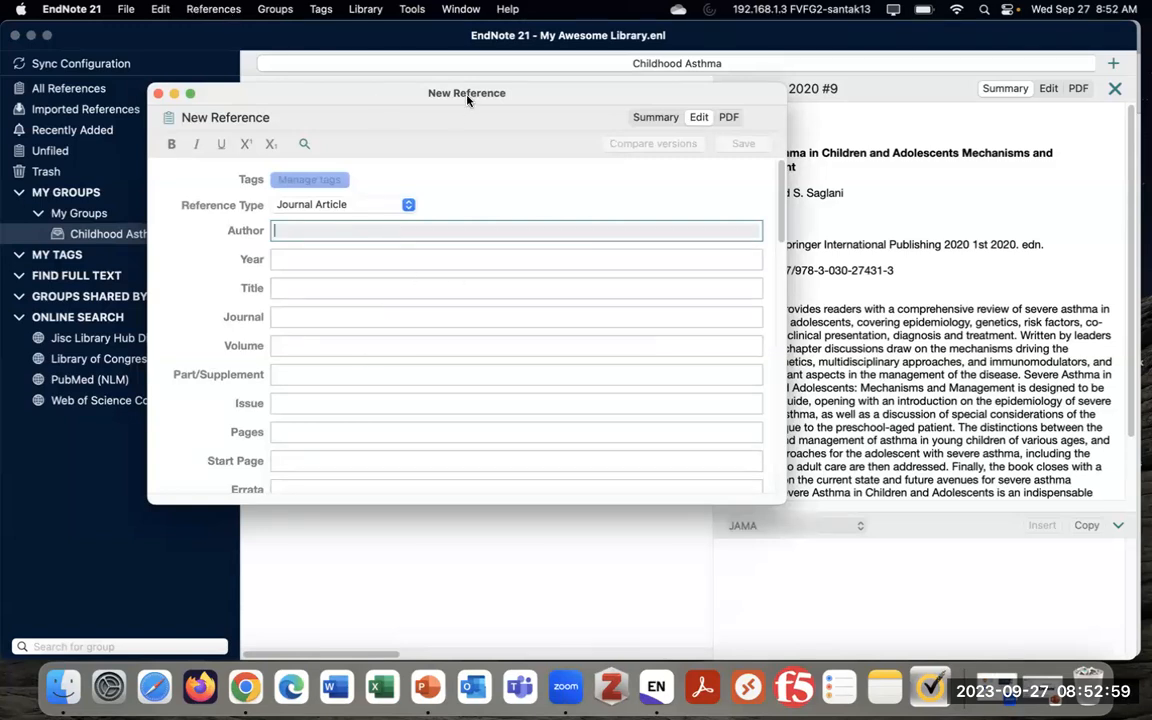
pyautogui.moveTo(467, 97); pyautogui.dragTo(461, 235)
pyautogui.moveTo(577, 238); pyautogui.dragTo(599, 111)
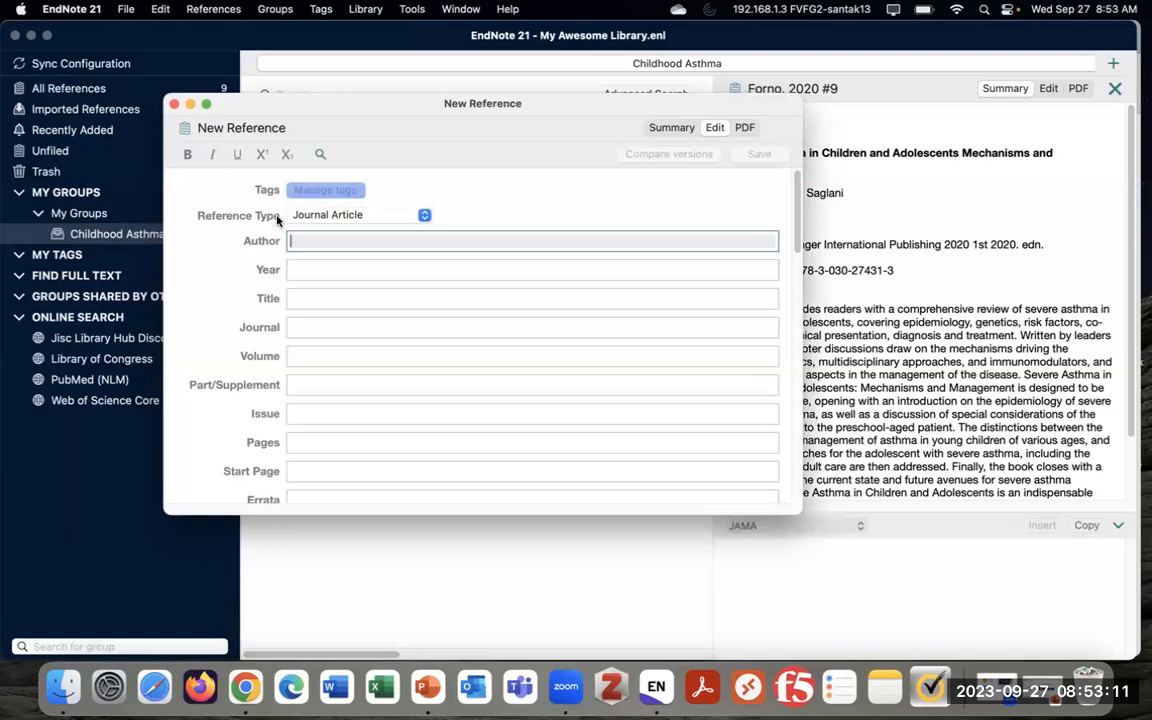
pyautogui.click(401, 222)
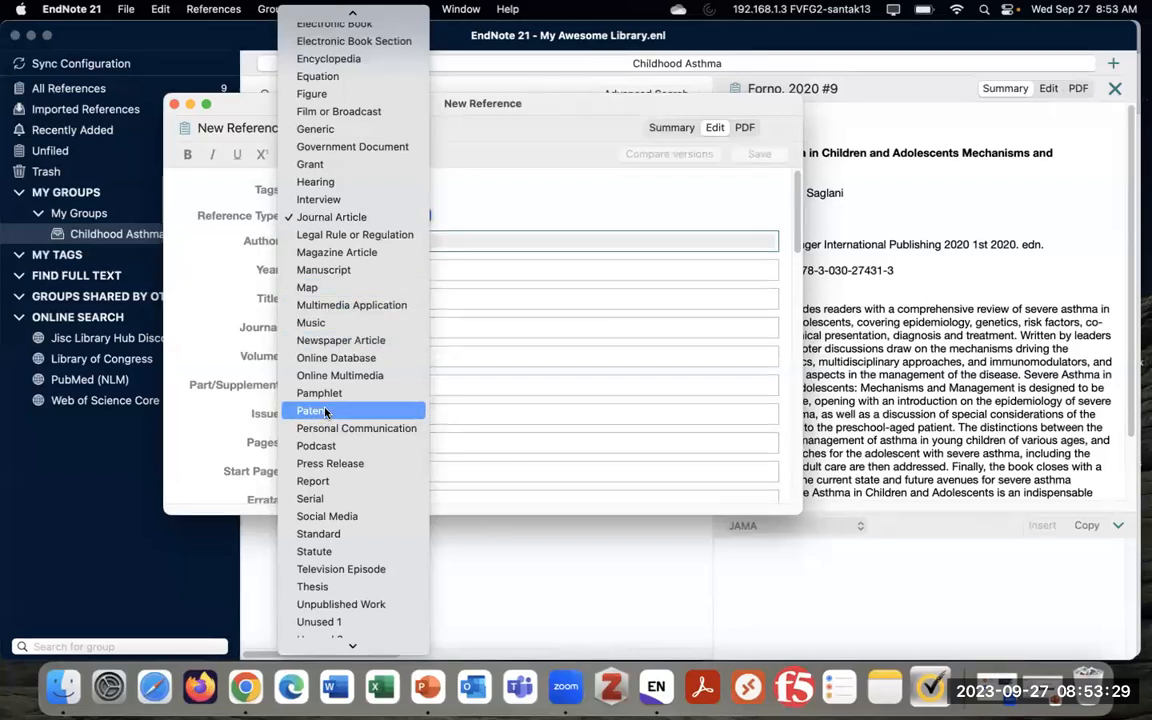
pyautogui.scroll(-2, 328, 395)
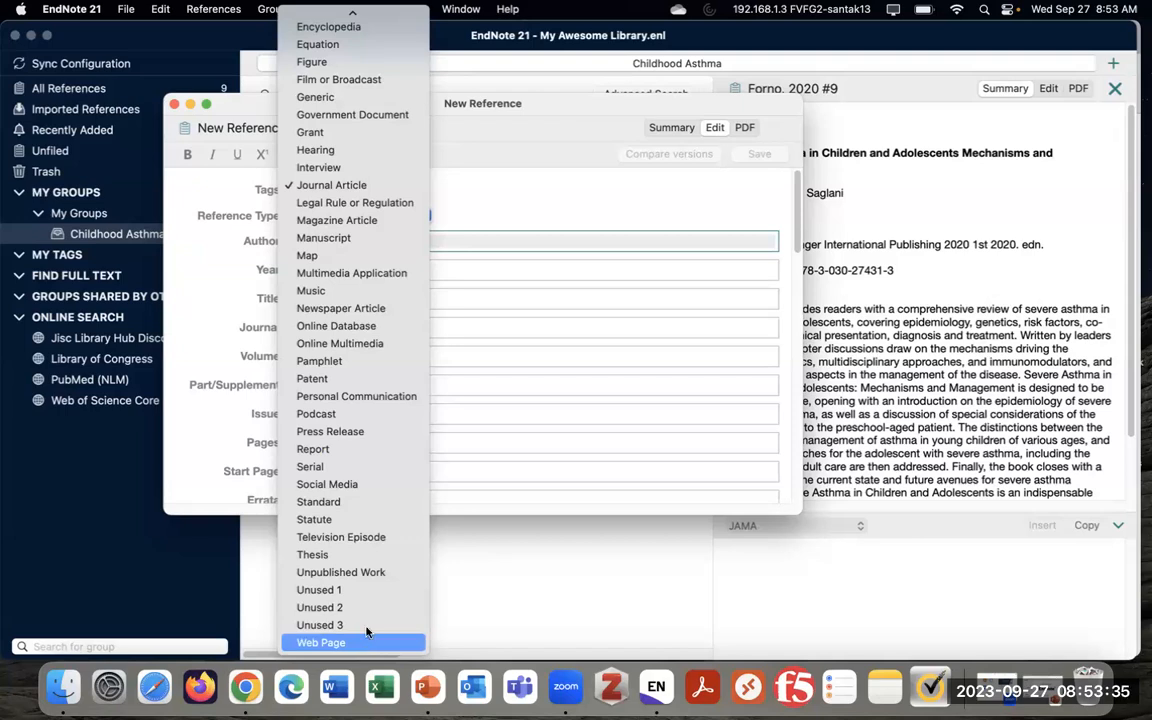
pyautogui.click(357, 414)
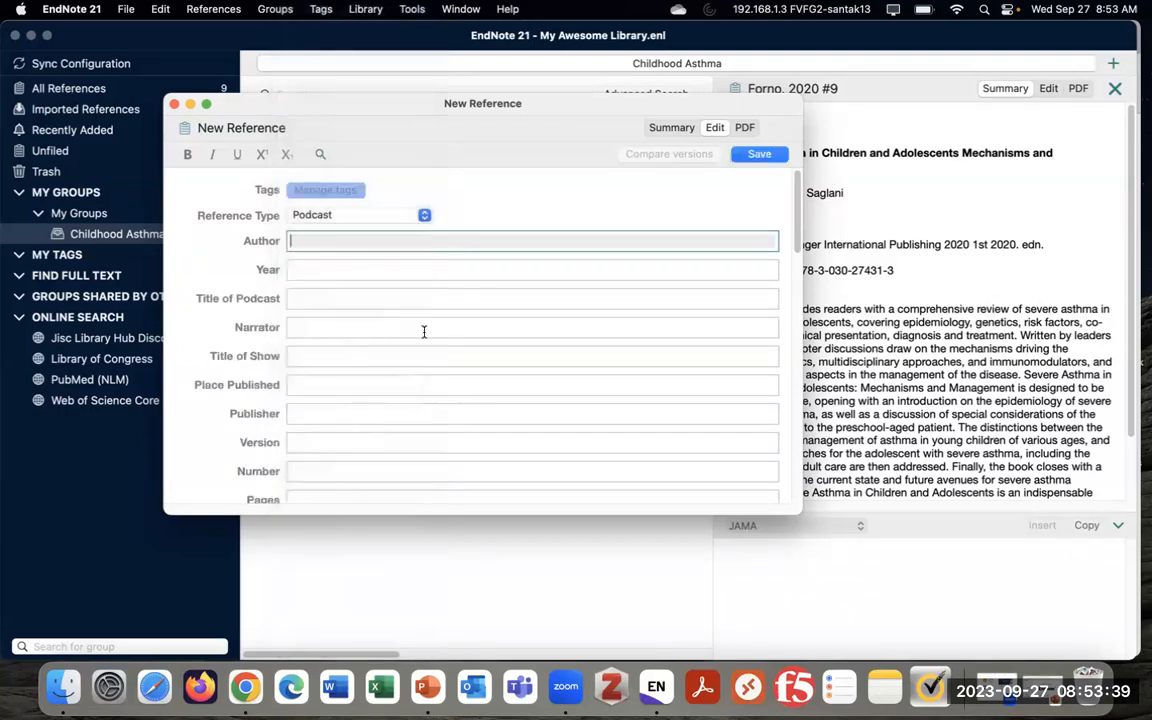
# Change the reference type to Pamphlet, then discard the new reference without saving
pyautogui.click(351, 212)
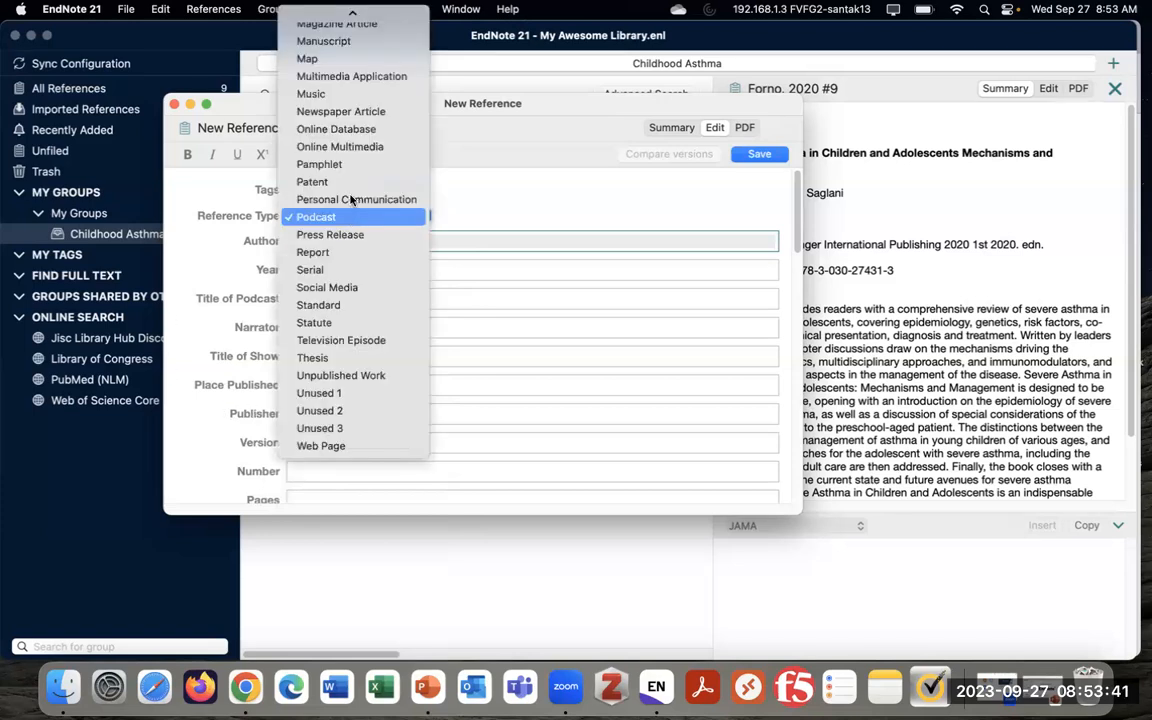
pyautogui.click(350, 164)
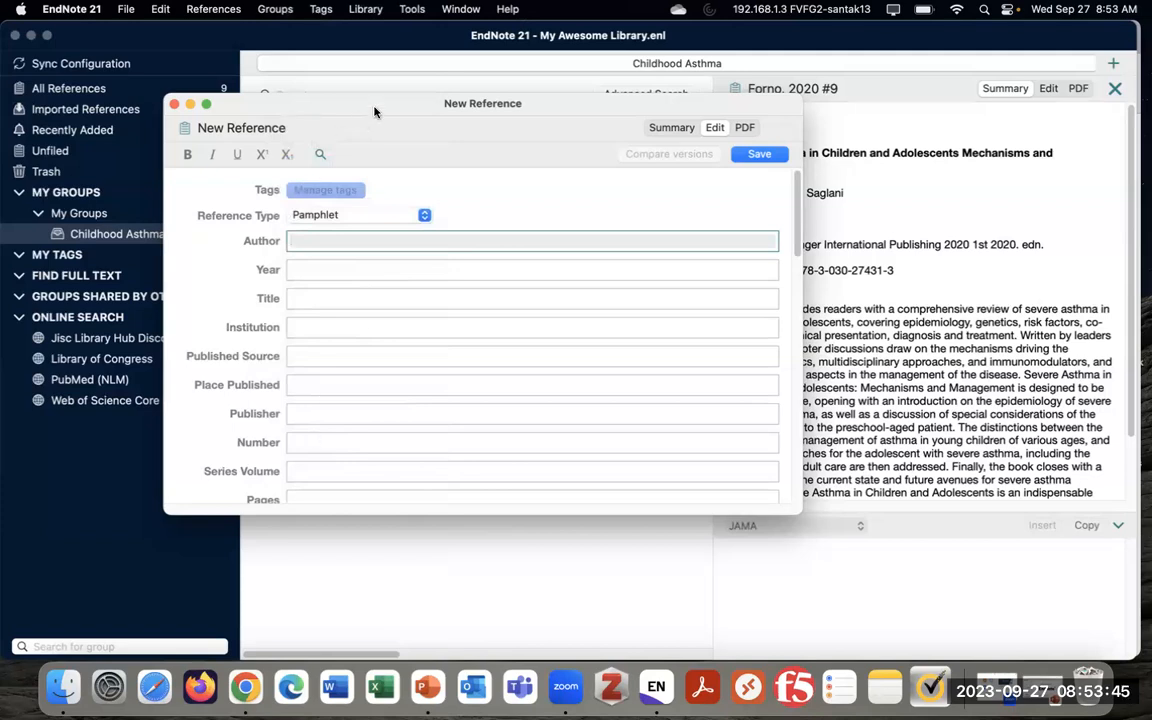
pyautogui.moveTo(375, 112); pyautogui.dragTo(378, 134)
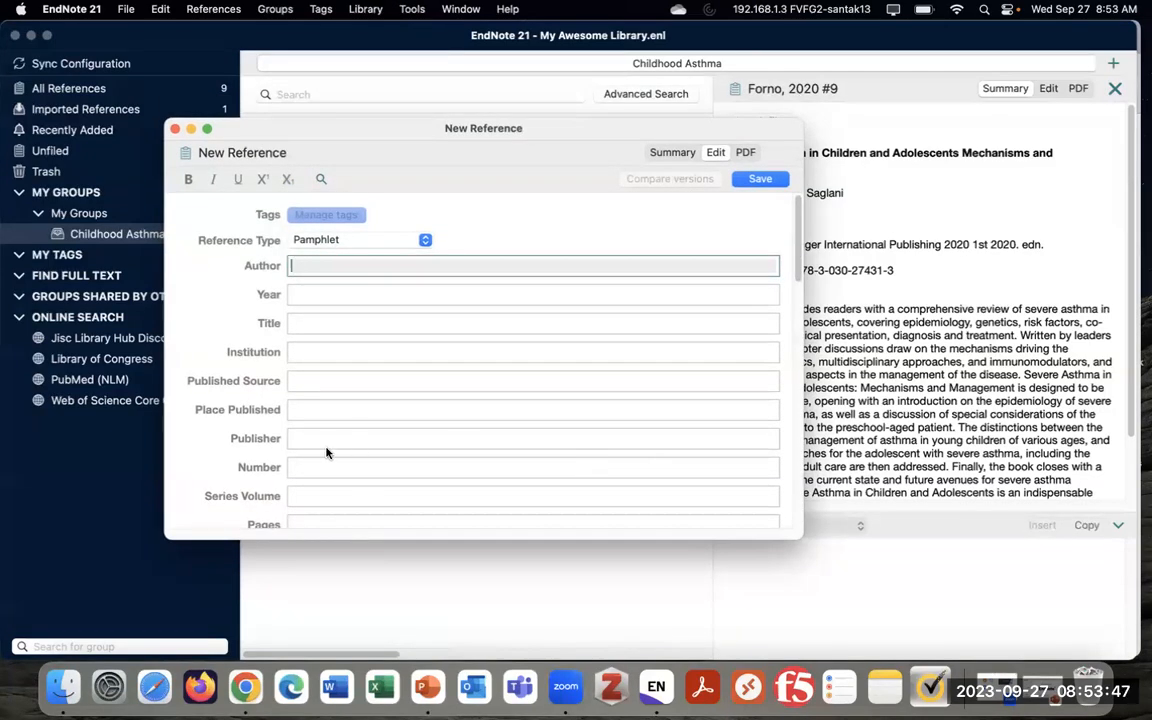
pyautogui.click(175, 130)
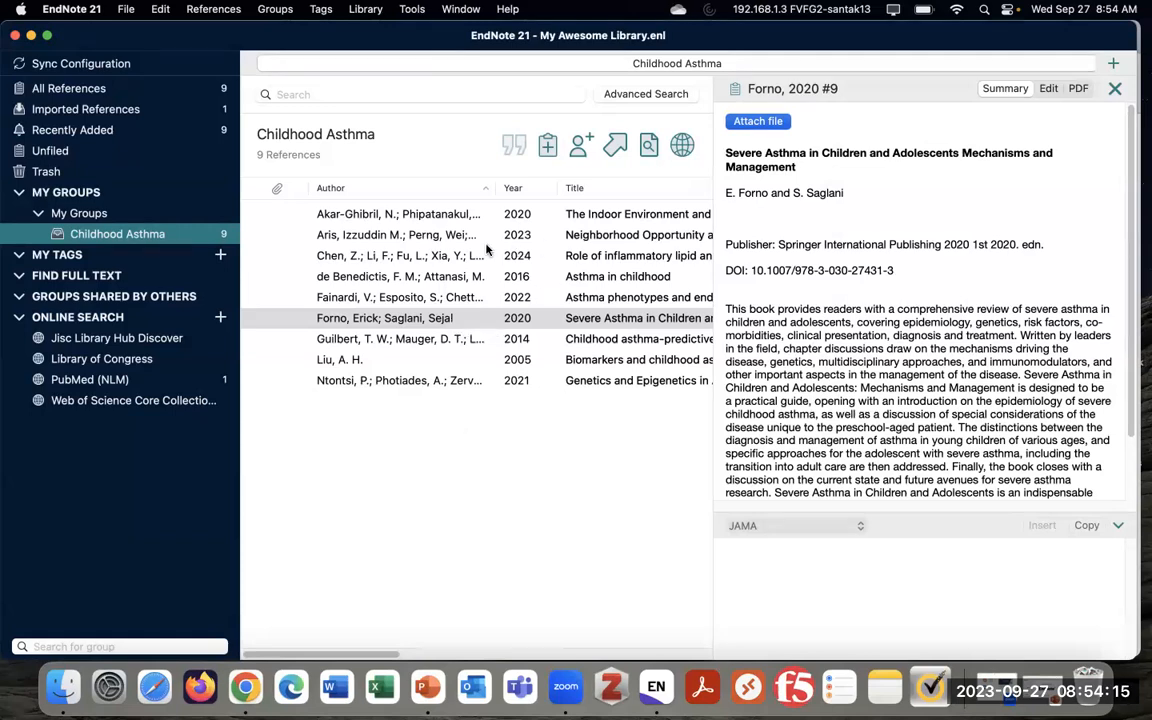
# Select the de Benedictis 2016 'Asthma in childhood' reference and show its editable fields
pyautogui.click(485, 284)
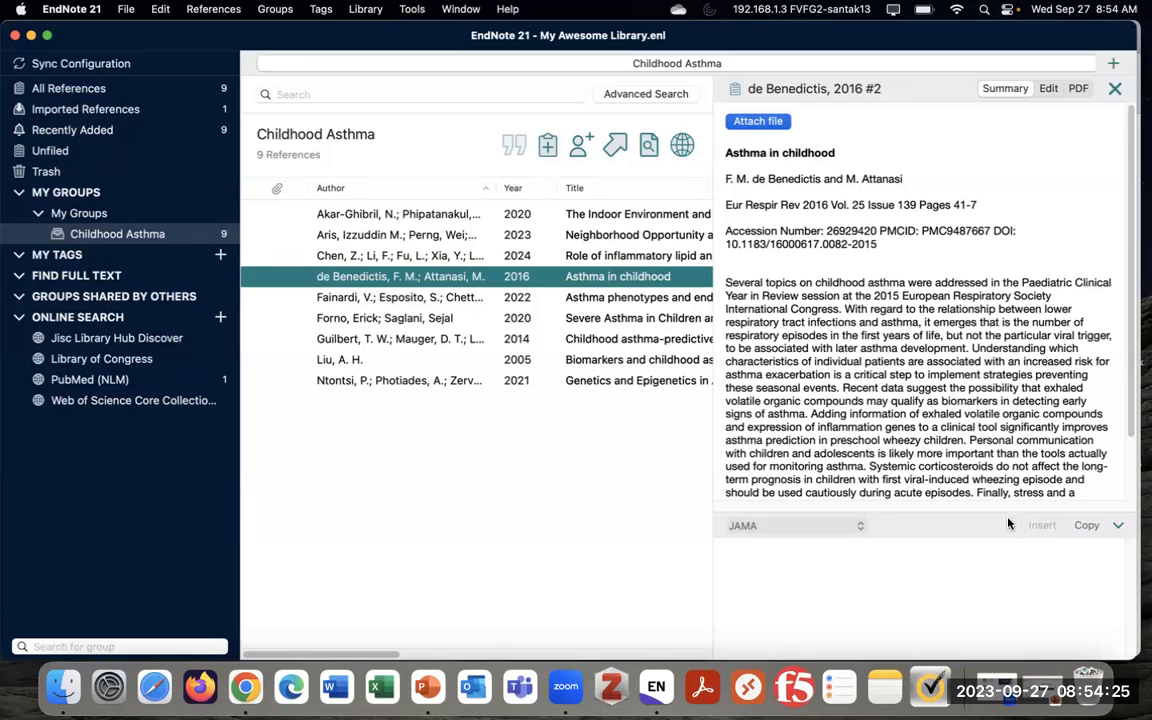
pyautogui.click(1049, 89)
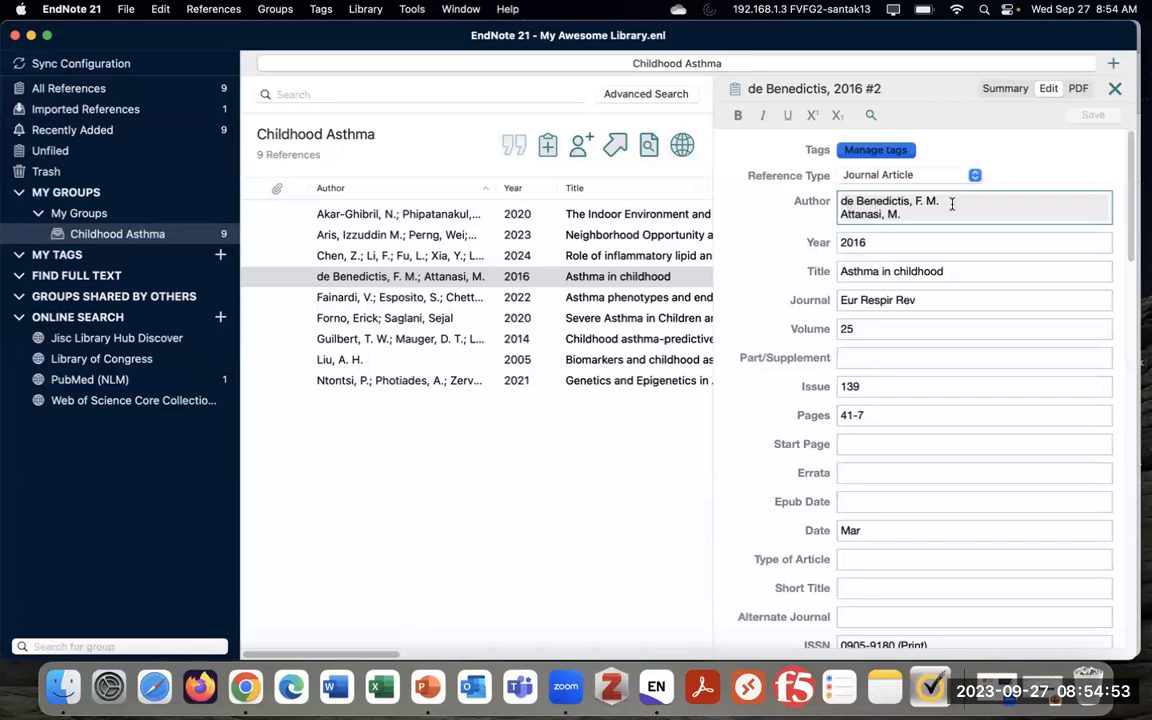
# Capitalise the author surname to 'De Benedictis'
pyautogui.press('BackSpace')
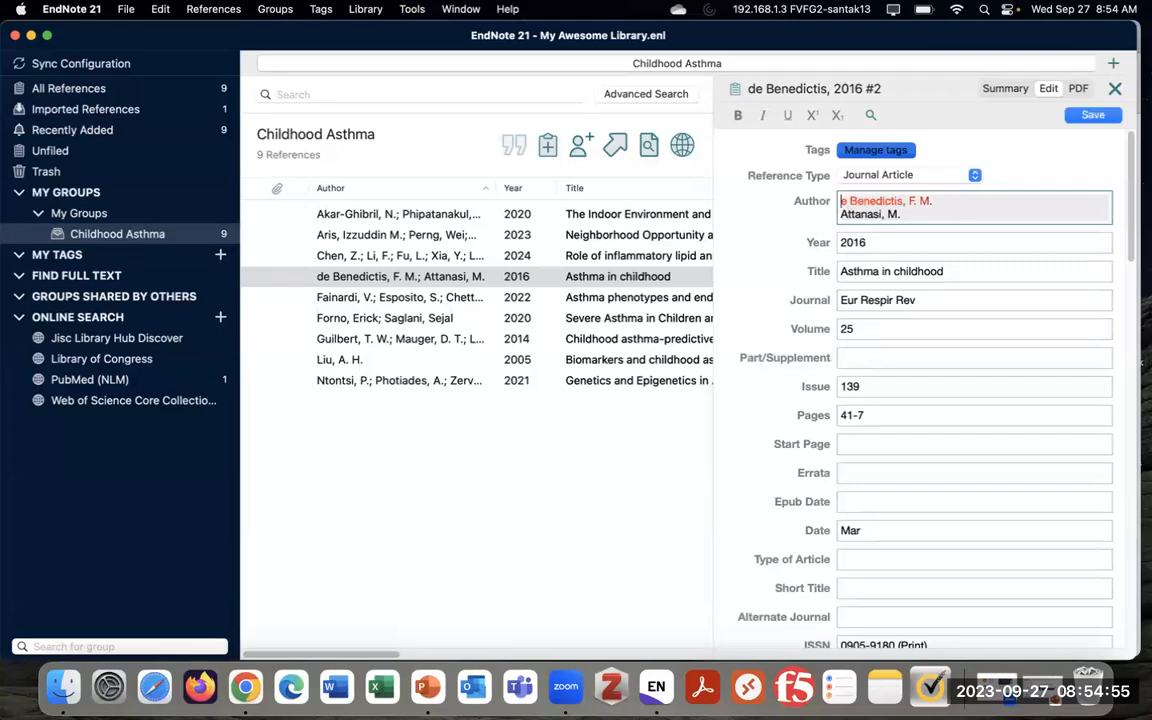
pyautogui.write('D')
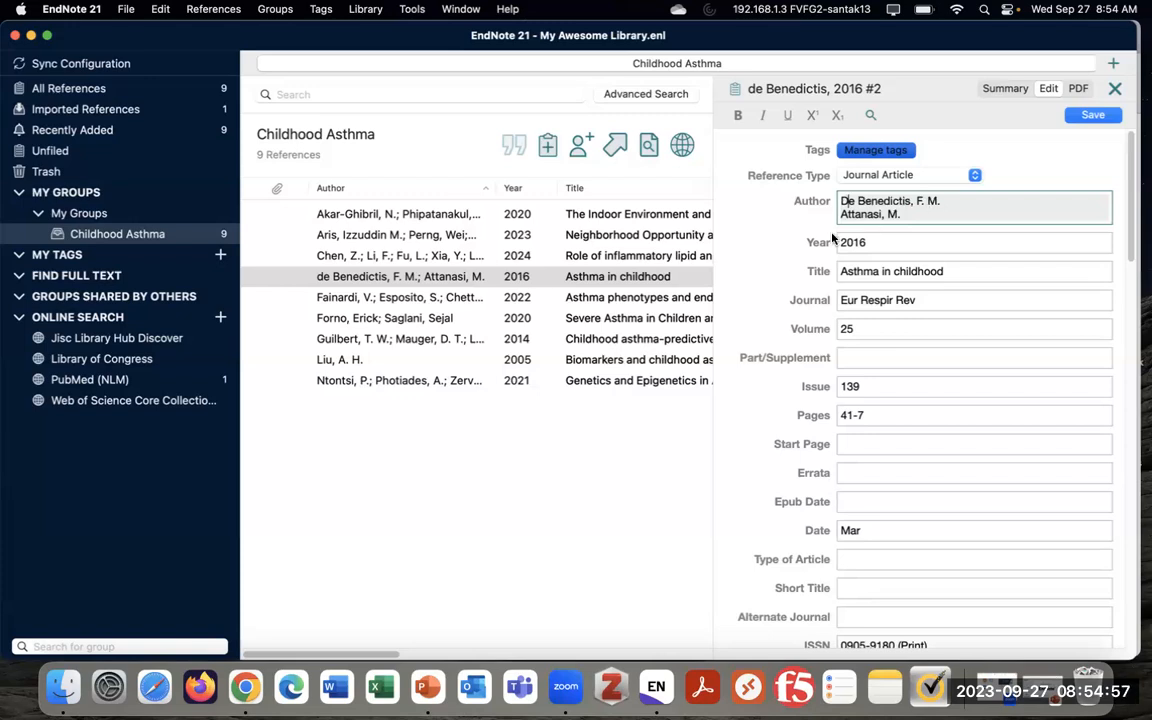
pyautogui.scroll(-3, 925, 362)
pyautogui.scroll(-3, 925, 362)
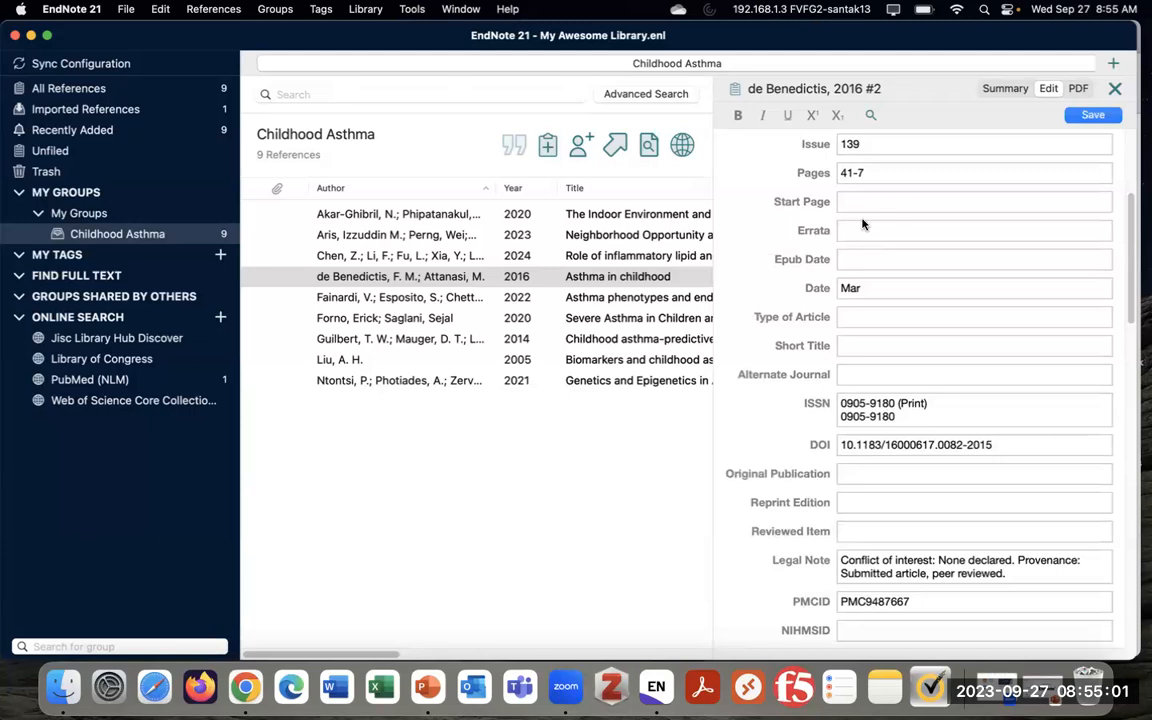
pyautogui.scroll(-2, 850, 400)
pyautogui.scroll(-2, 845, 420)
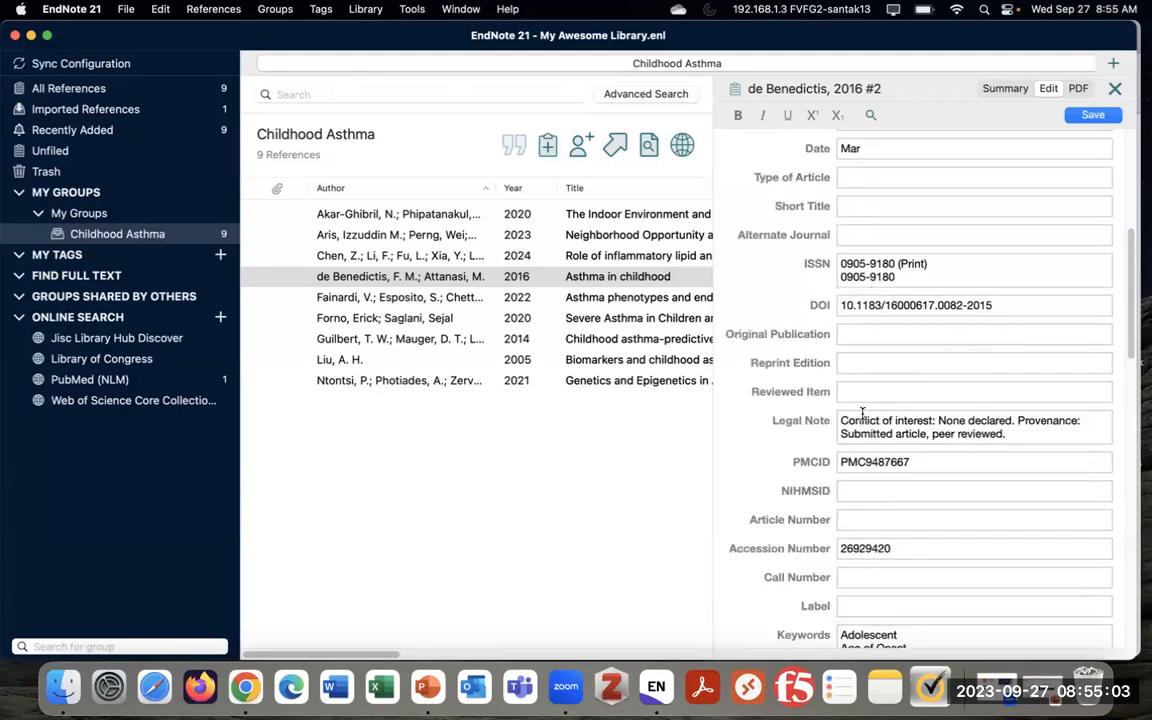
pyautogui.scroll(-4, 895, 370)
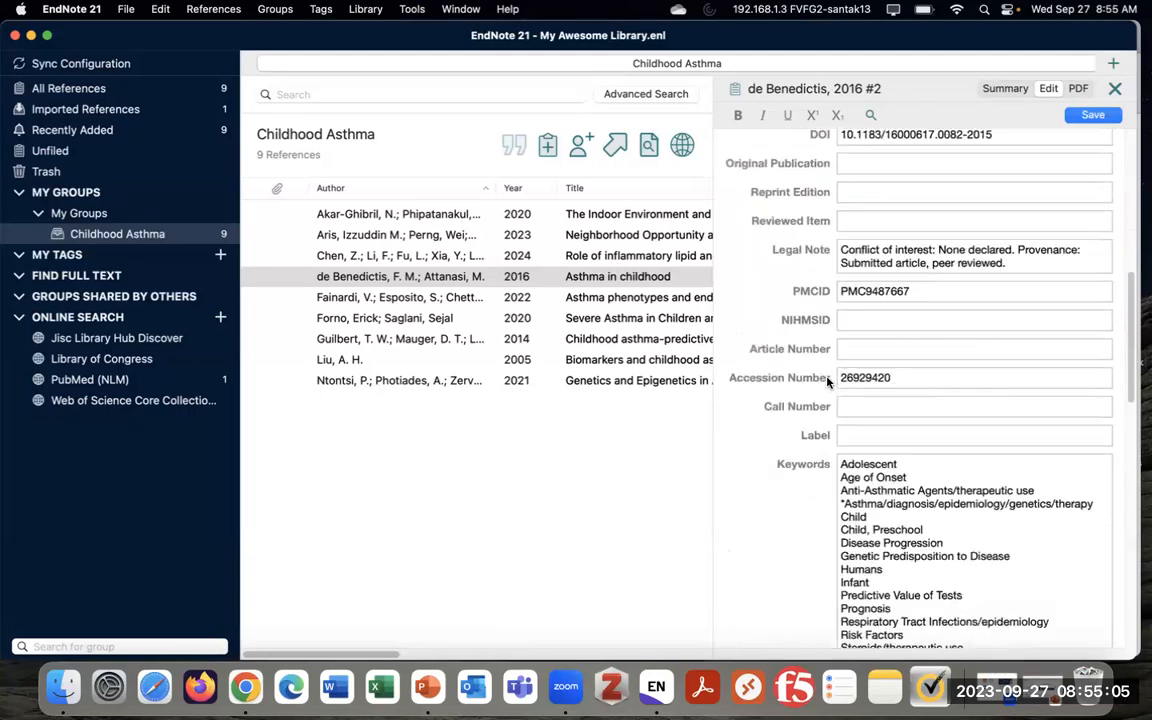
pyautogui.scroll(-3, 823, 430)
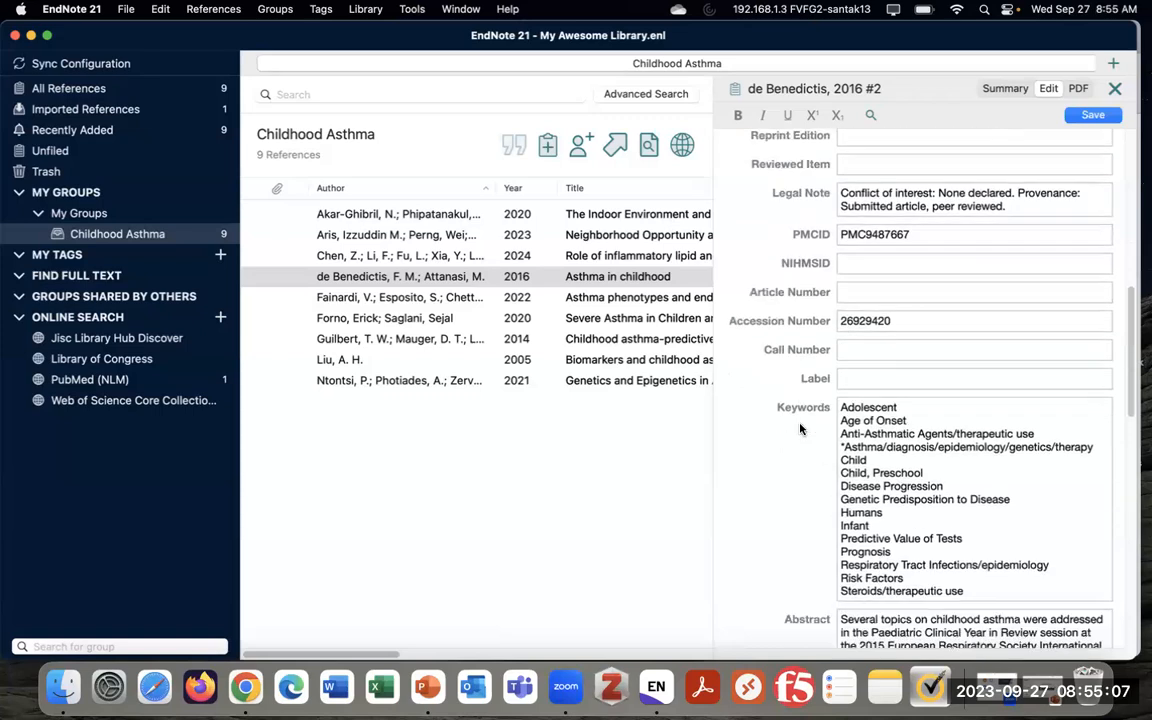
pyautogui.scroll(-10, 786, 456)
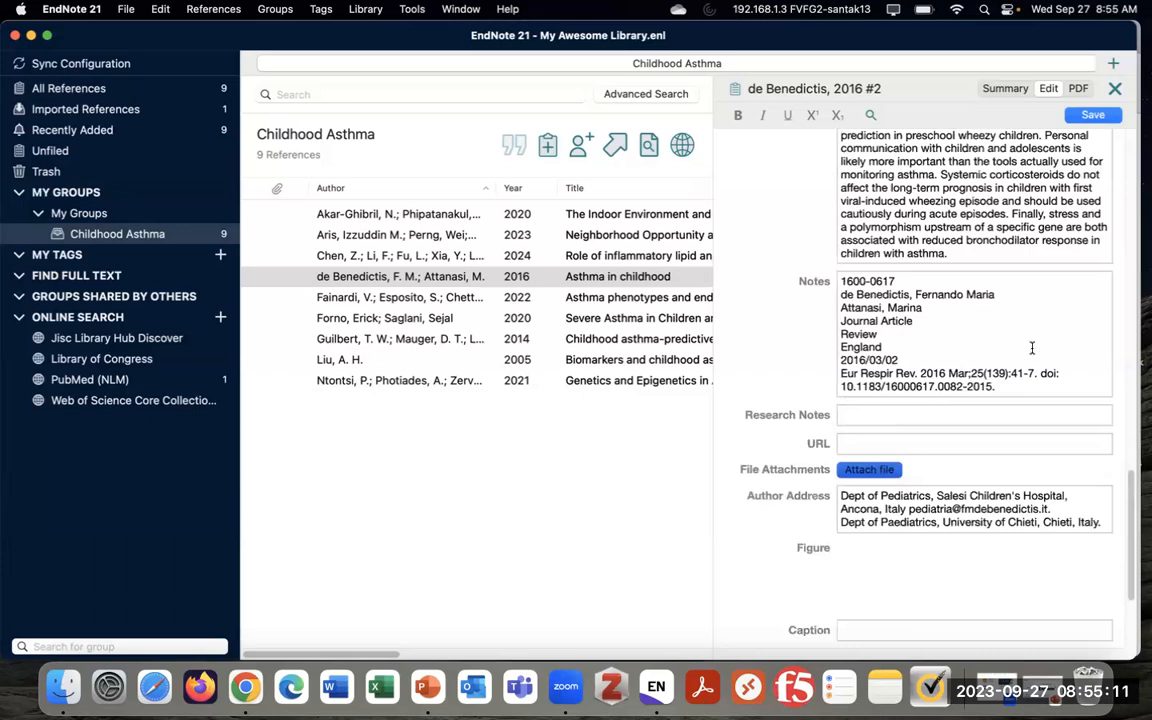
# Replace the Notes text with 'I am writing notes' and save the reference
pyautogui.moveTo(1000, 381); pyautogui.dragTo(833, 283)
pyautogui.press('BackSpace')
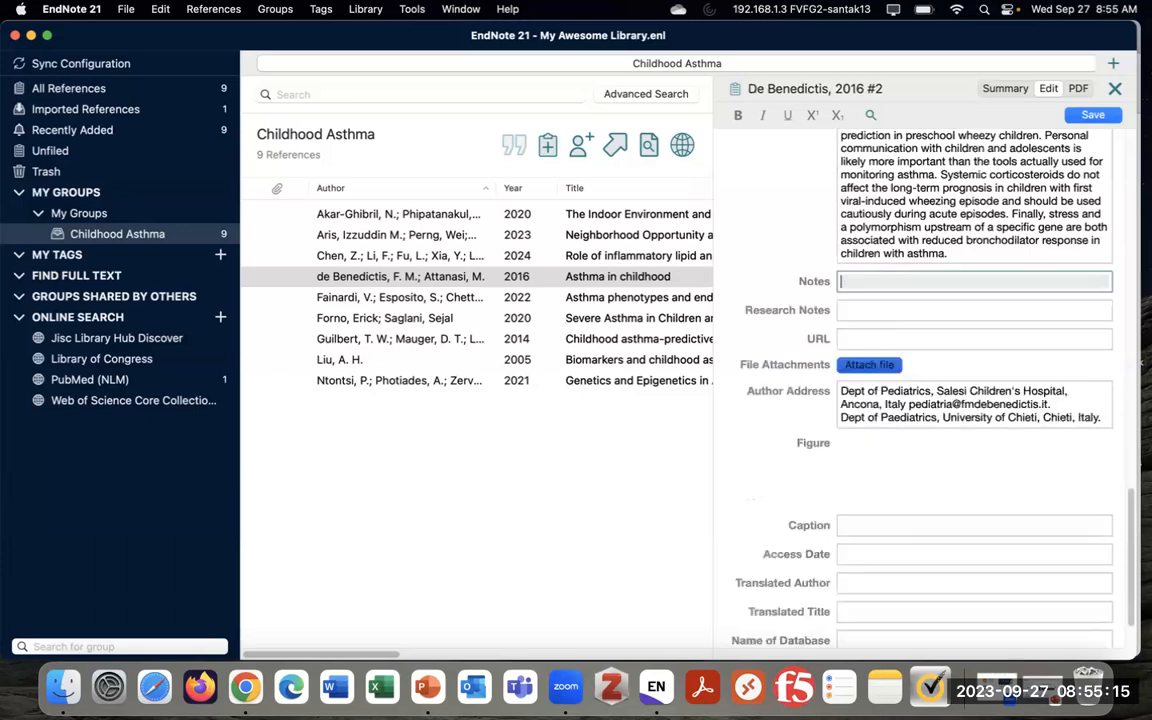
pyautogui.write('I am writing notes')
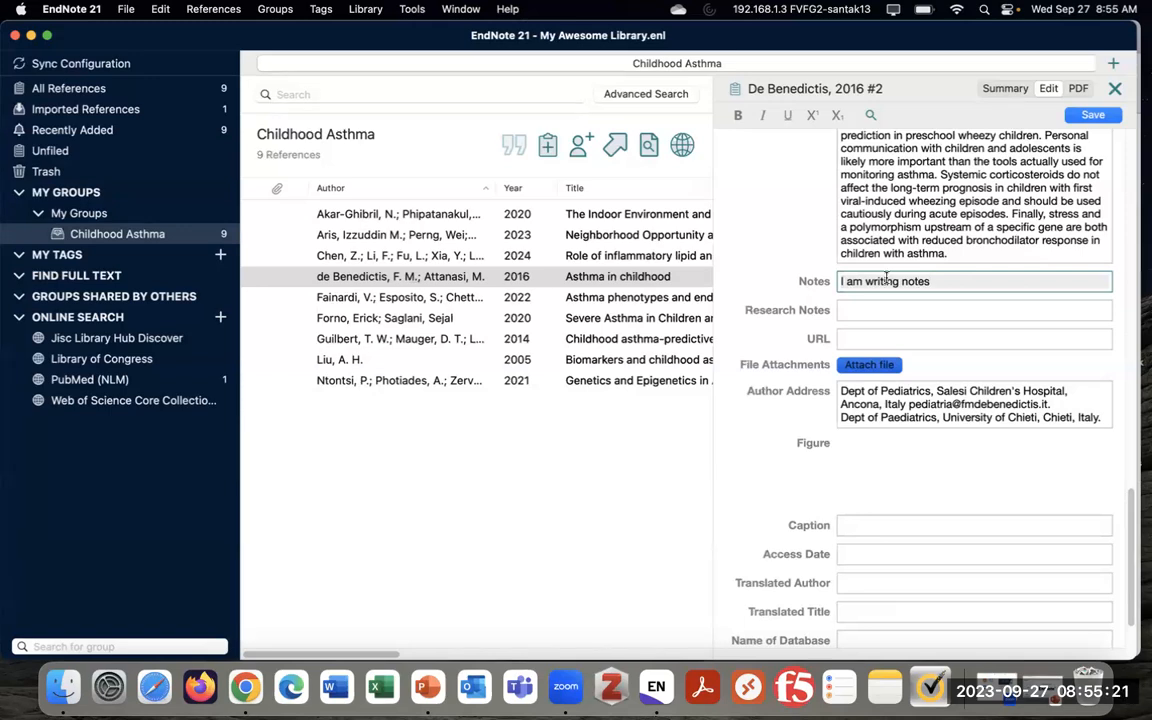
pyautogui.scroll(10, 787, 290)
pyautogui.scroll(15, 787, 290)
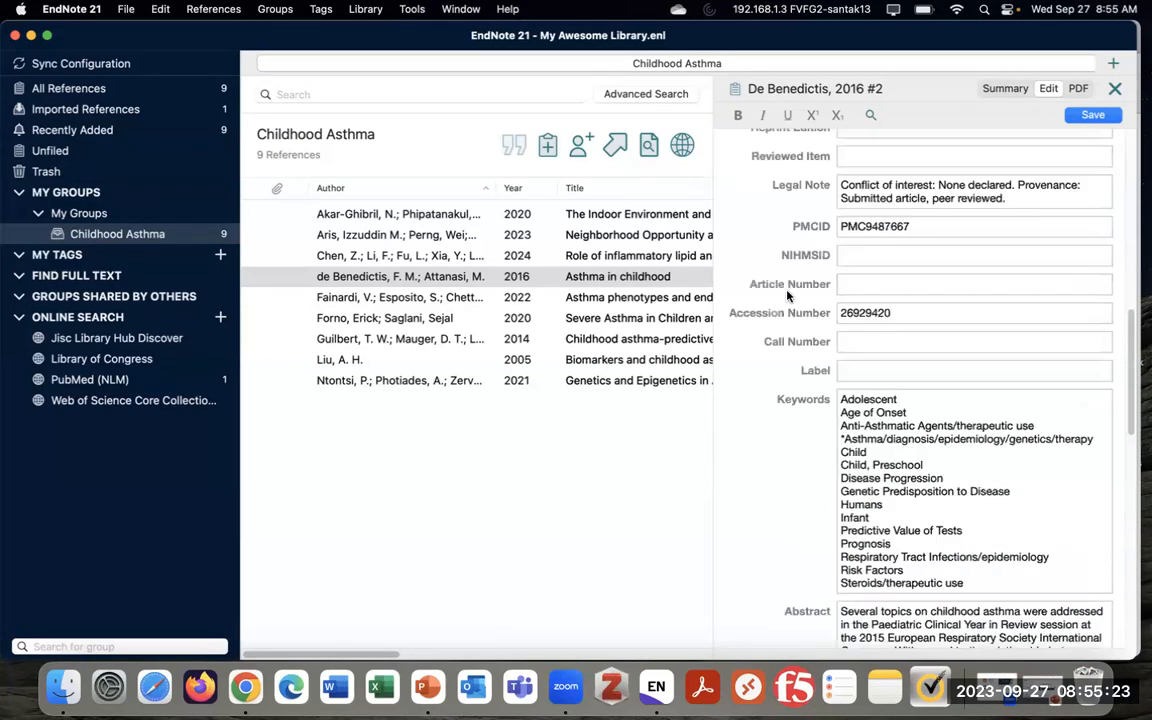
pyautogui.click(1094, 116)
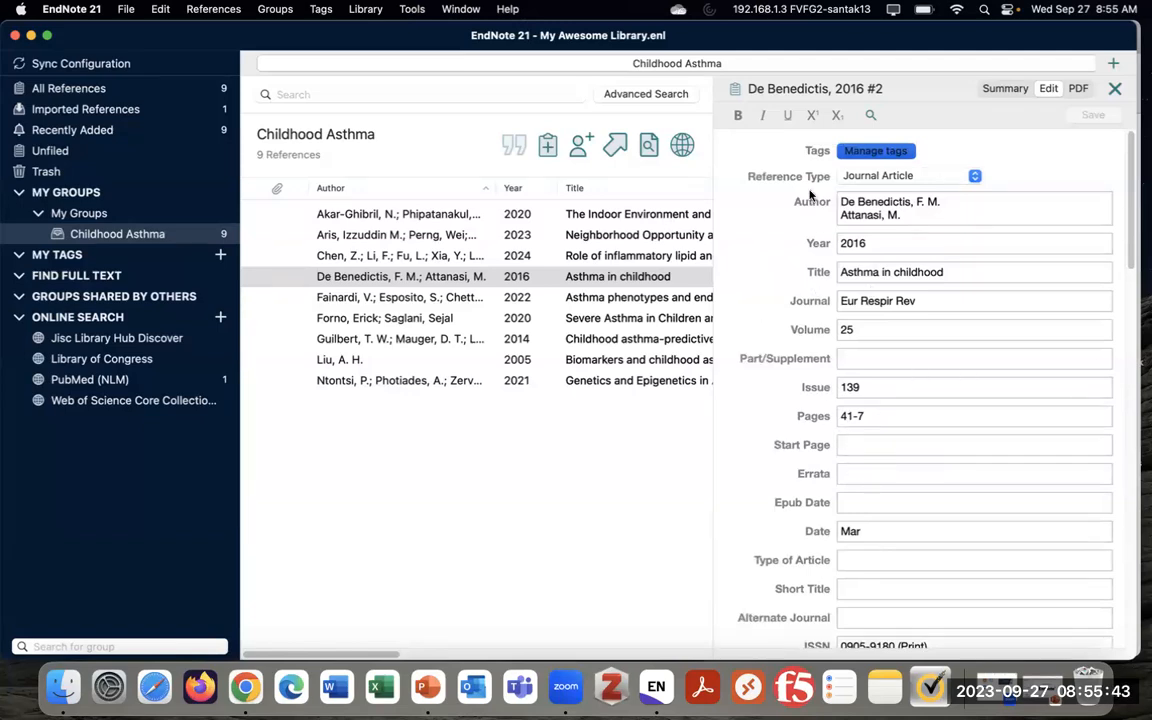
pyautogui.scroll(-1, 808, 308)
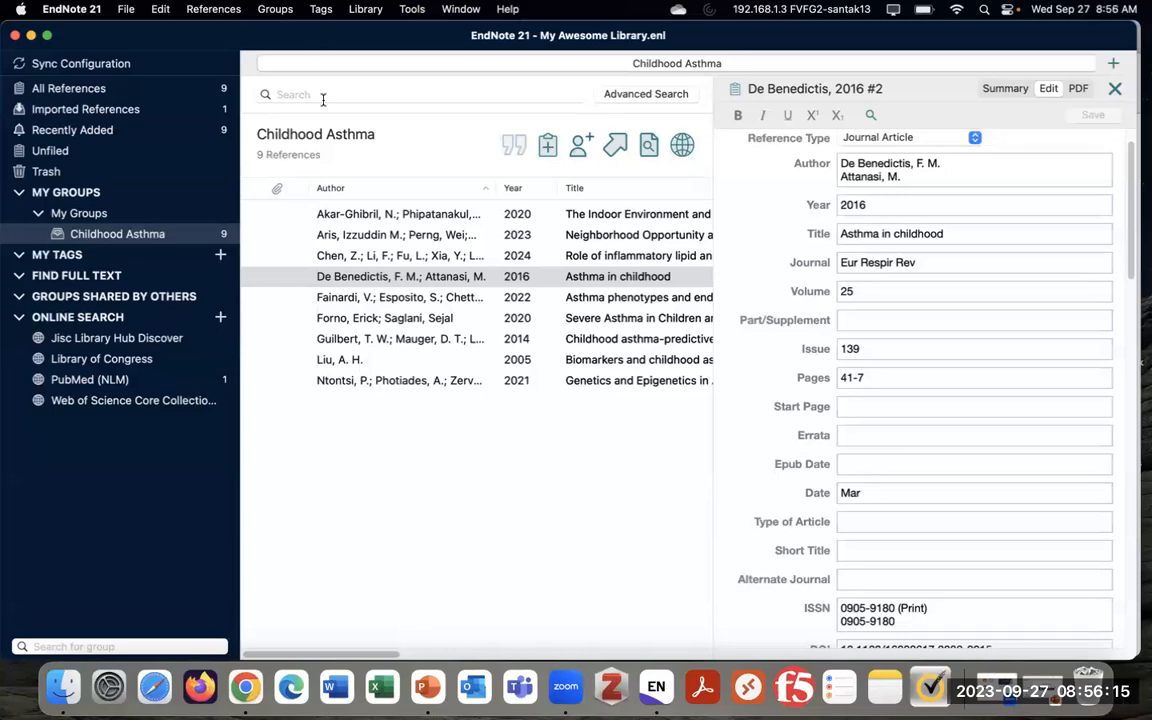
# Create an orange tag named 'Systematic Reviews' under My Tags
pyautogui.click(320, 10)
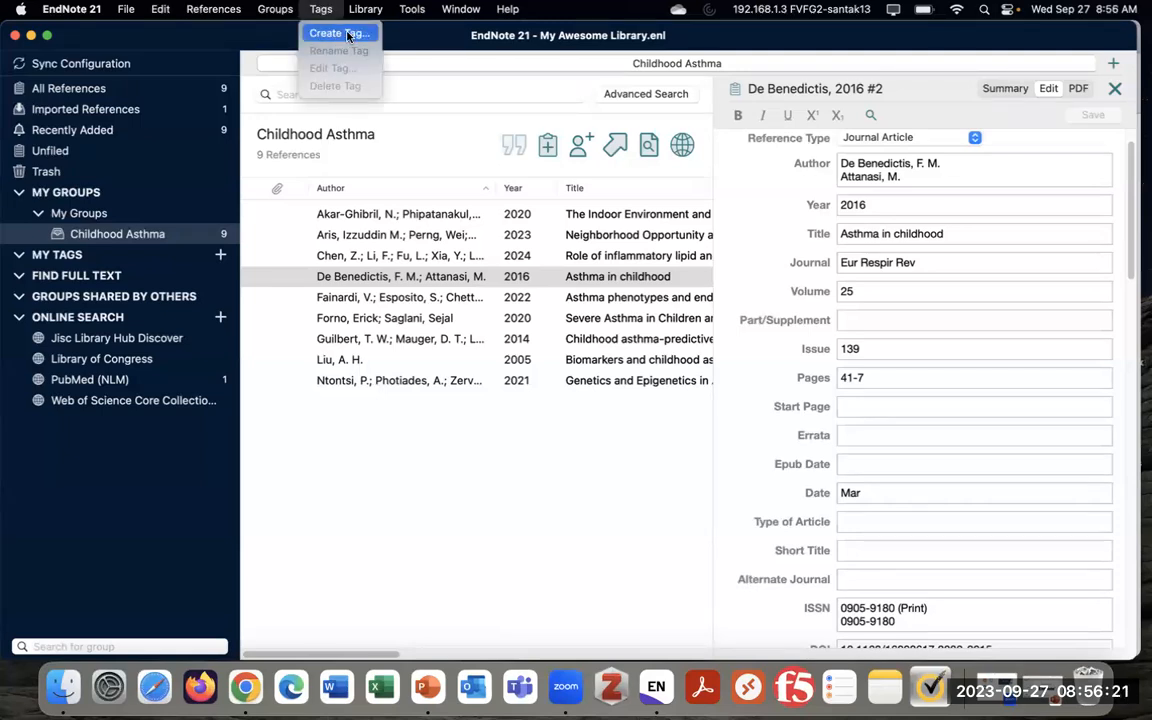
pyautogui.click(73, 256)
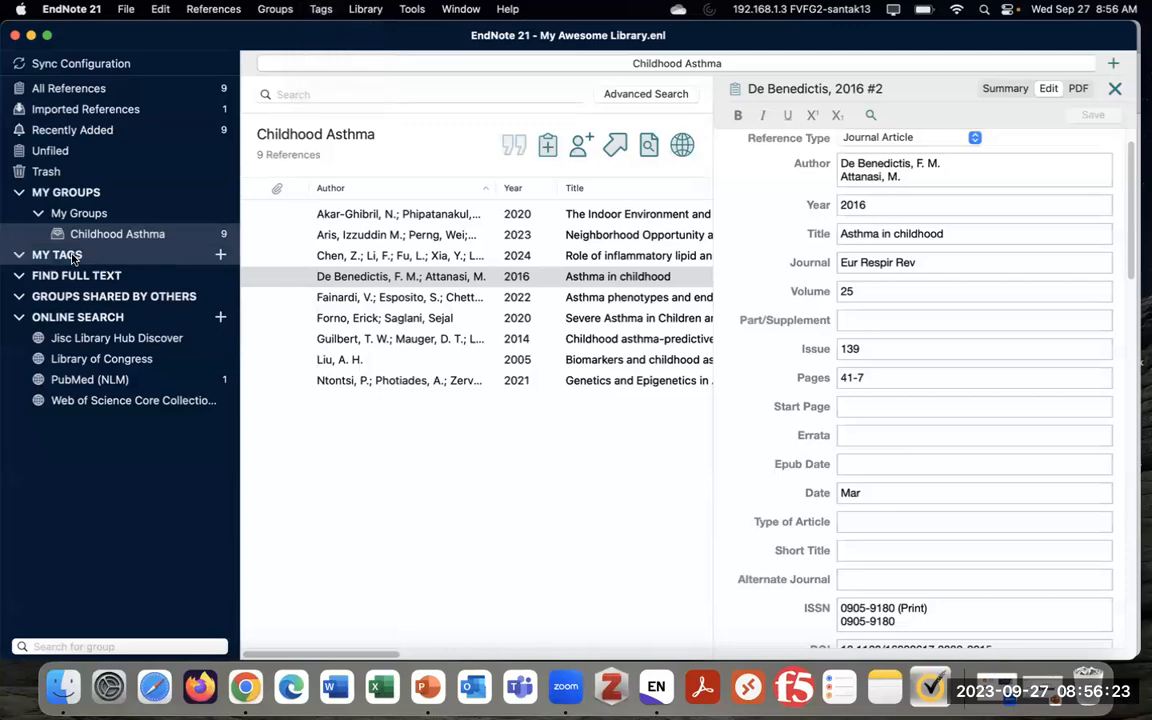
pyautogui.rightClick(104, 259)
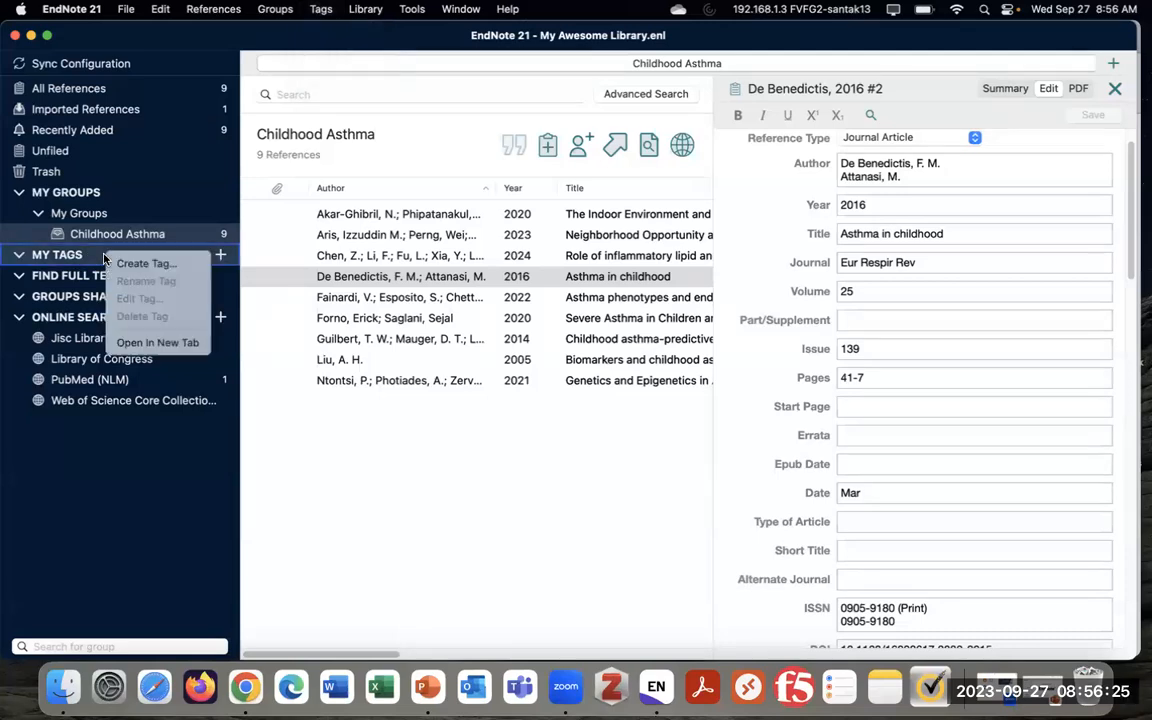
pyautogui.click(168, 265)
pyautogui.moveTo(574, 221); pyautogui.dragTo(461, 137)
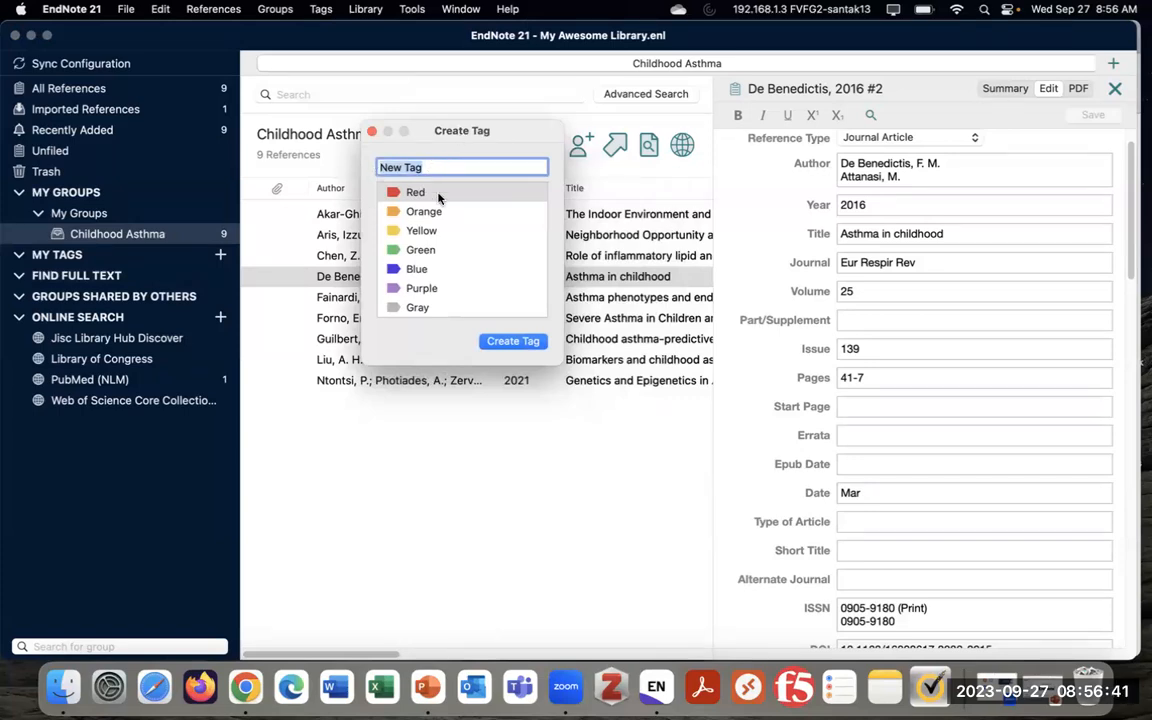
pyautogui.moveTo(474, 135); pyautogui.dragTo(476, 162)
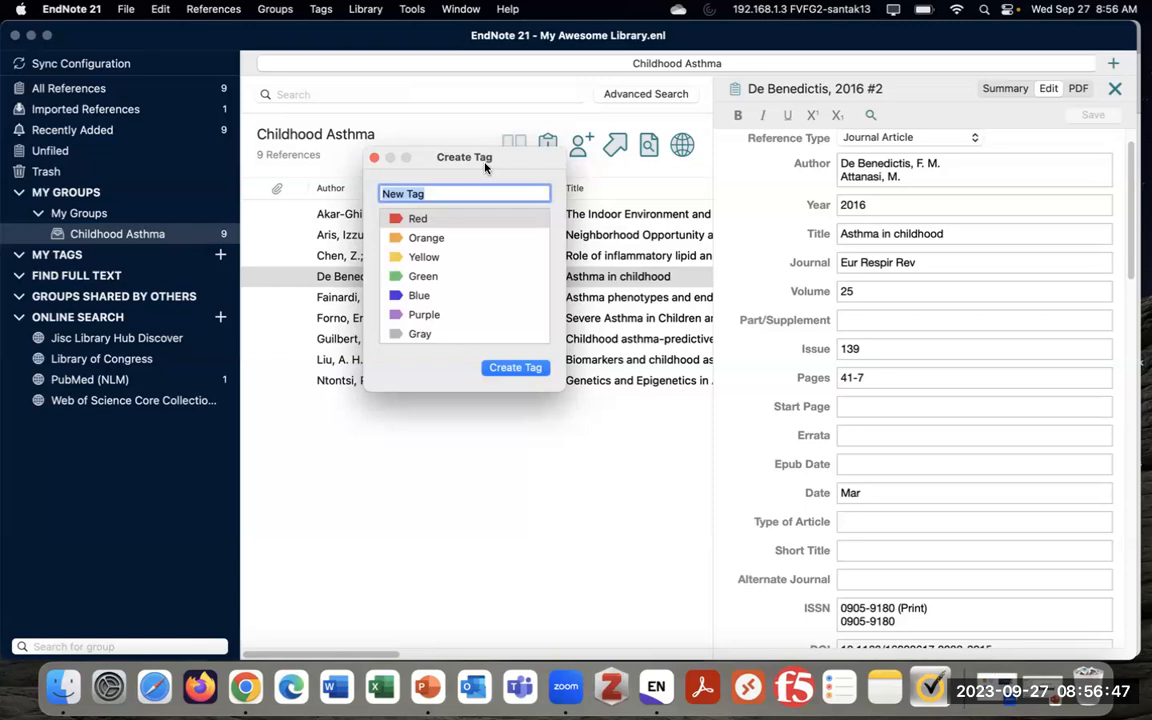
pyautogui.click(454, 193)
pyautogui.tripleClick(452, 193)
pyautogui.write('Systematic ')
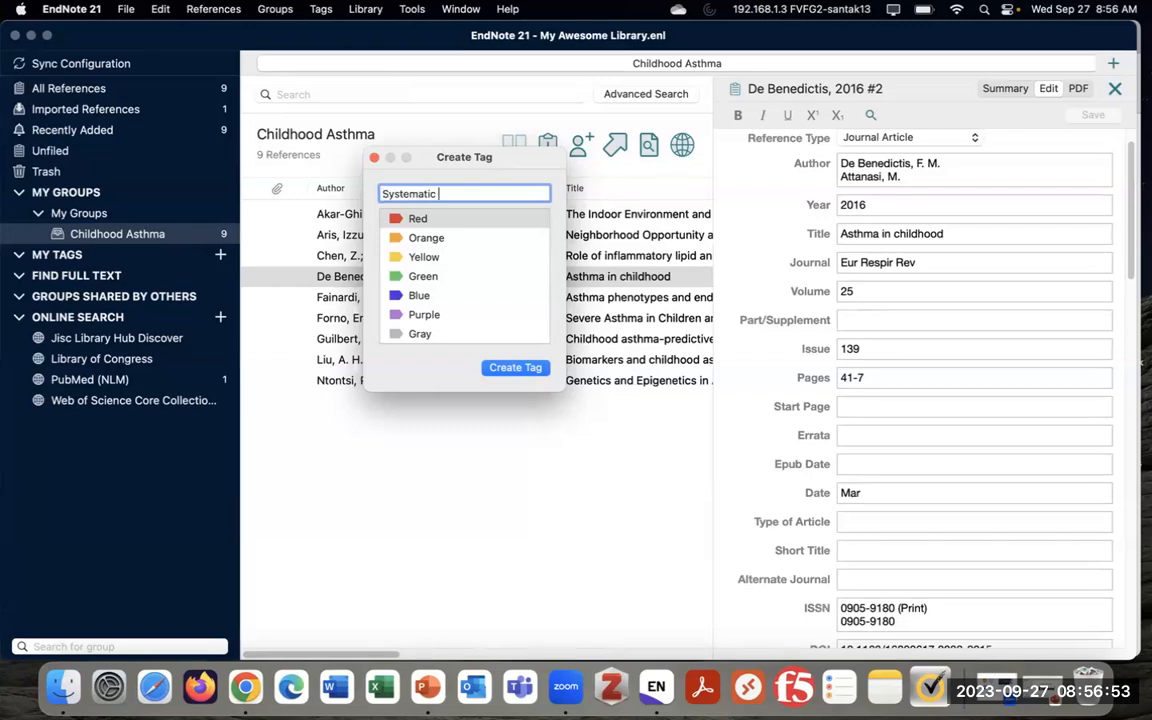
pyautogui.write('Reviews')
pyautogui.click(418, 237)
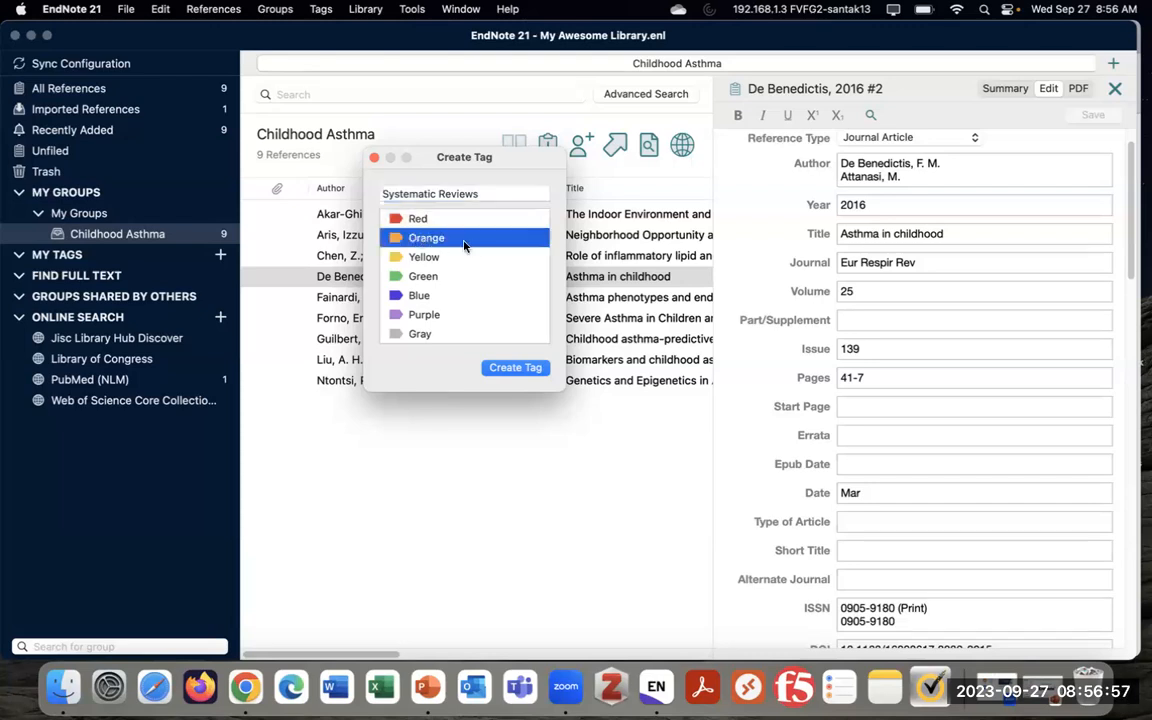
pyautogui.click(516, 368)
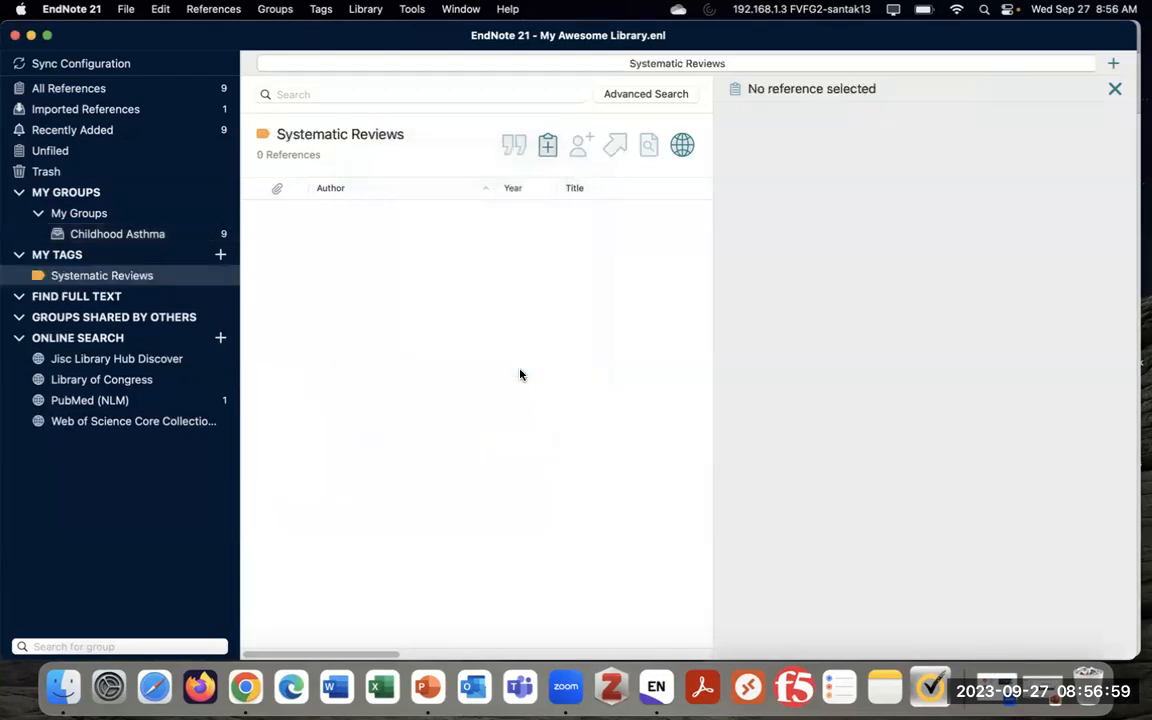
# Create a red tag named 'Literature Reviews'
pyautogui.rightClick(88, 255)
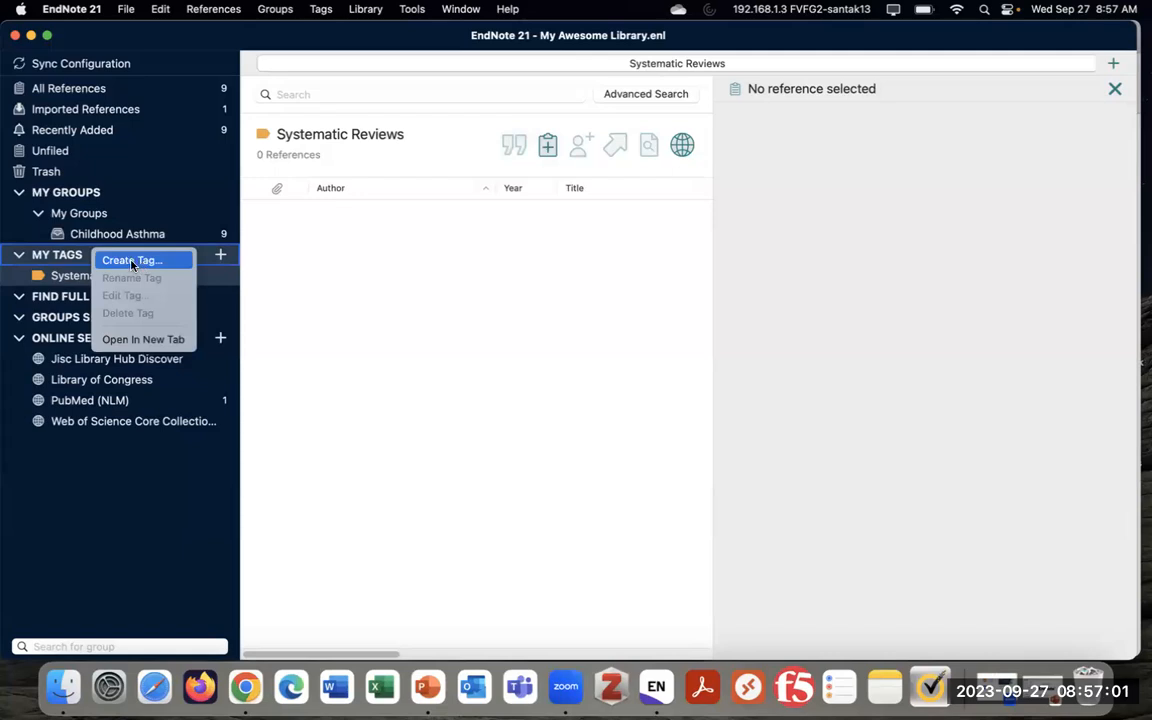
pyautogui.click(148, 261)
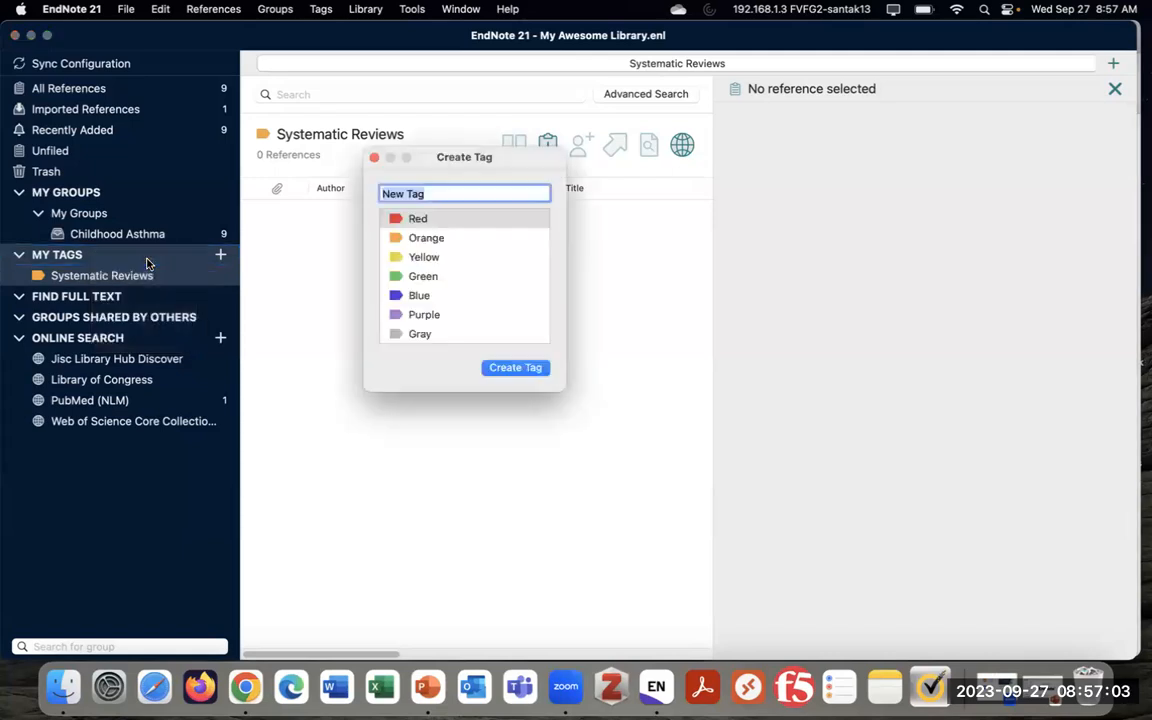
pyautogui.write('L')
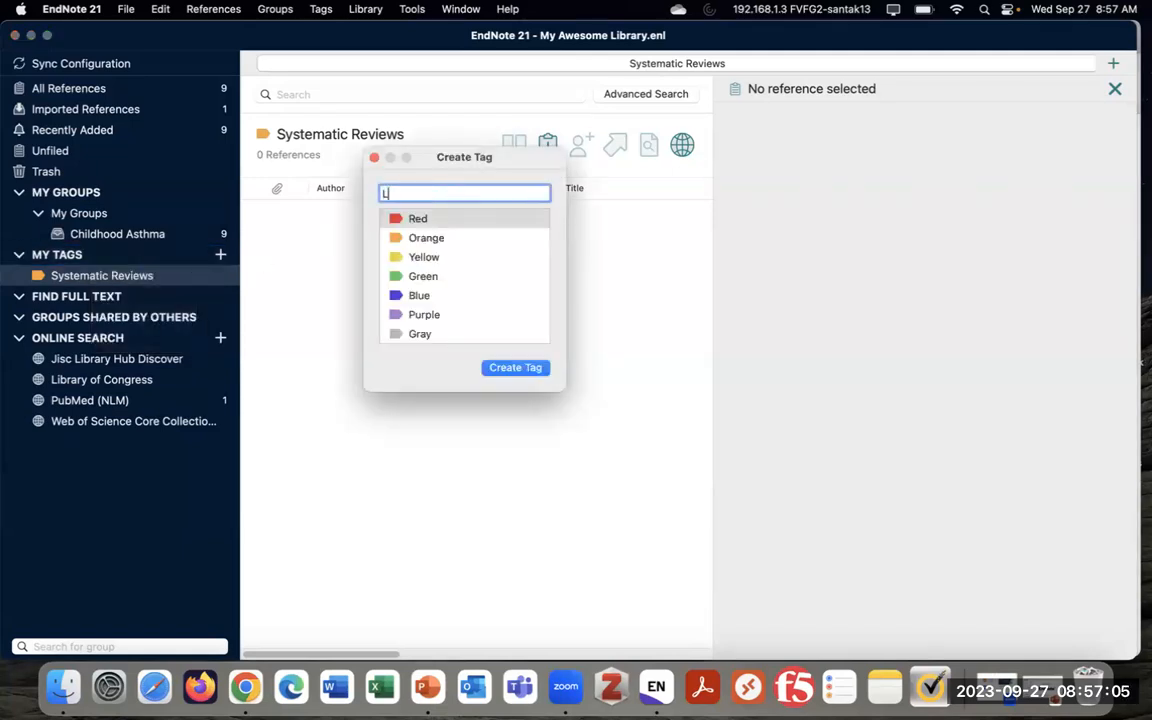
pyautogui.write('iterature Reviews')
pyautogui.click(527, 369)
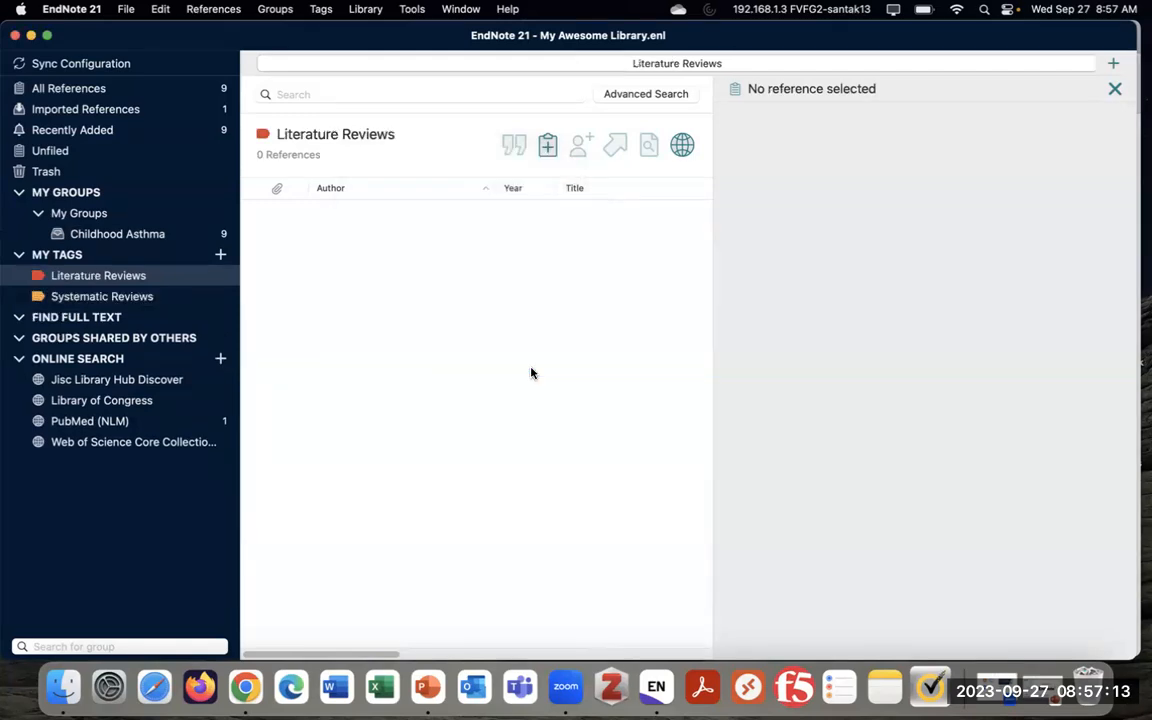
# Create a green tag named 'Clinical Trials'
pyautogui.rightClick(151, 257)
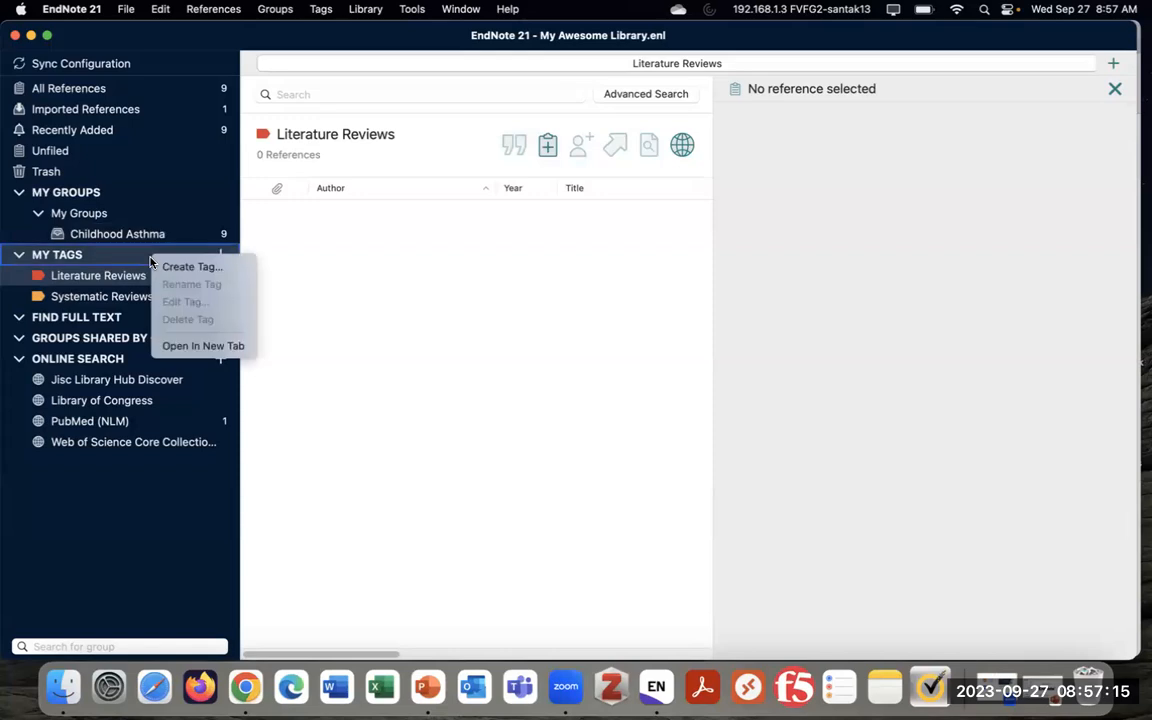
pyautogui.click(210, 267)
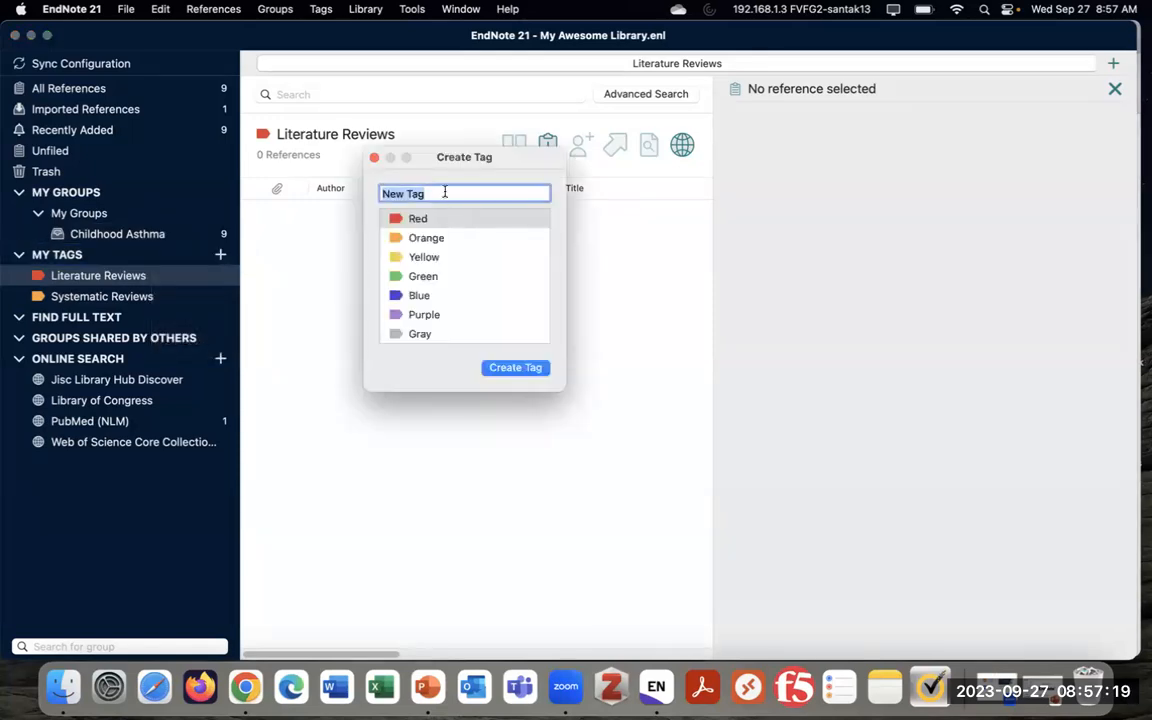
pyautogui.write('Clini')
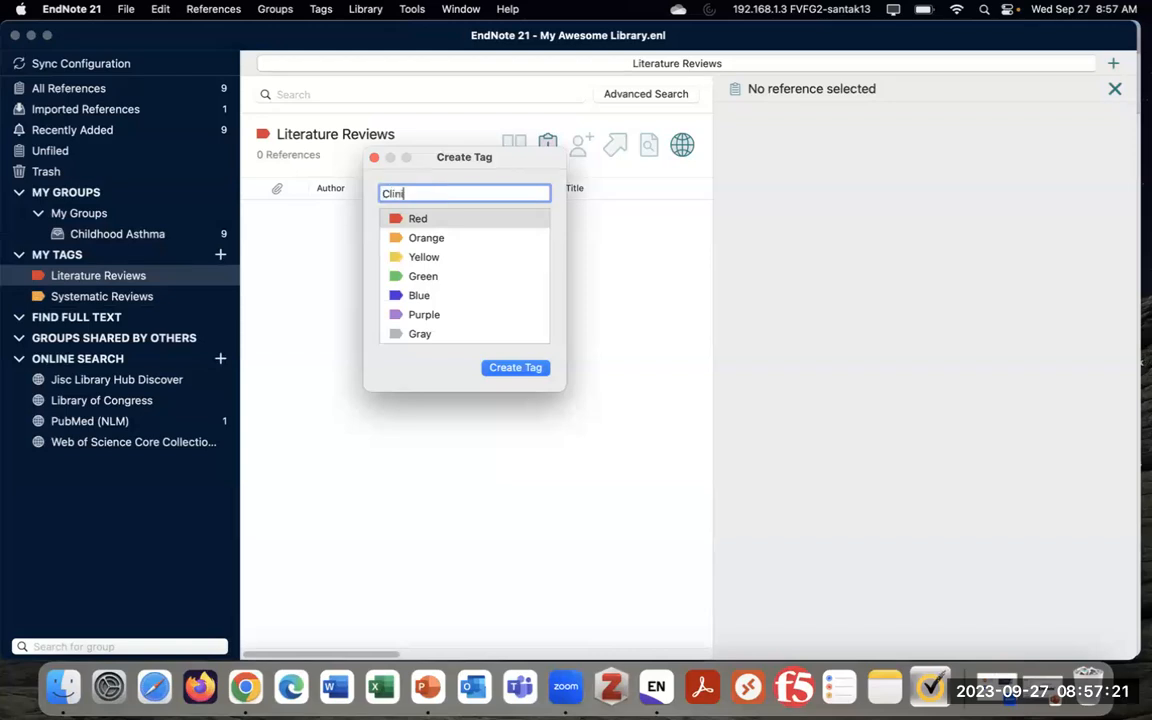
pyautogui.write('cal Trials')
pyautogui.click(452, 276)
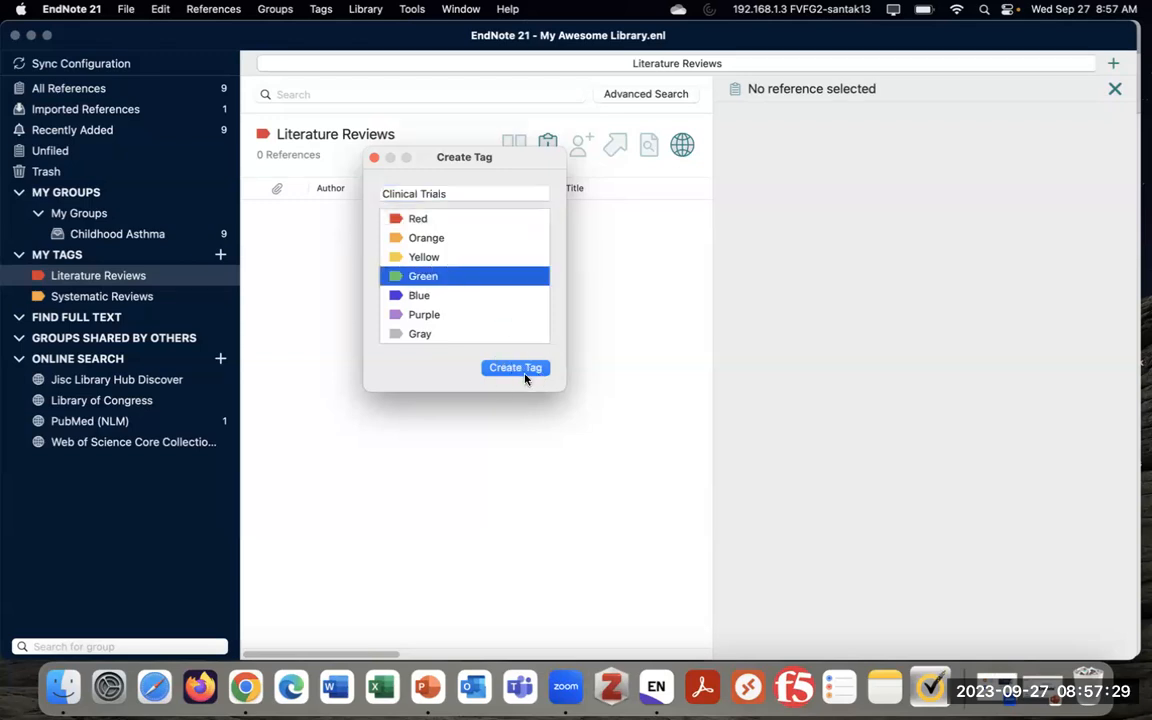
pyautogui.click(516, 368)
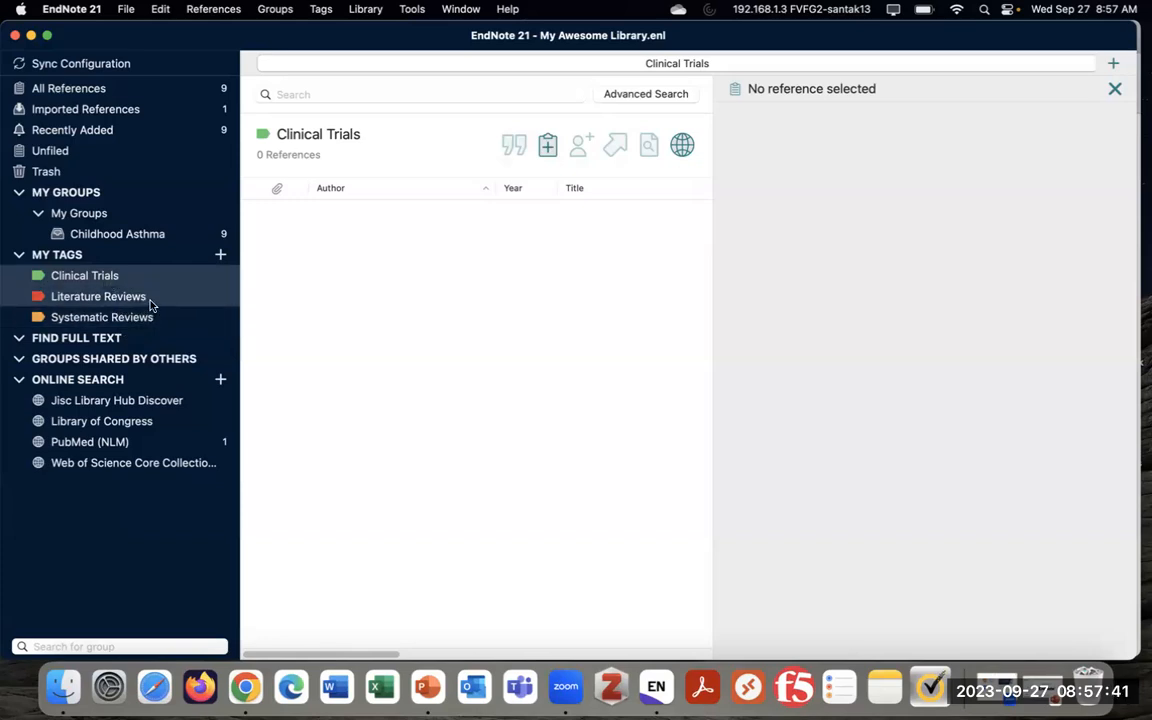
pyautogui.click(155, 235)
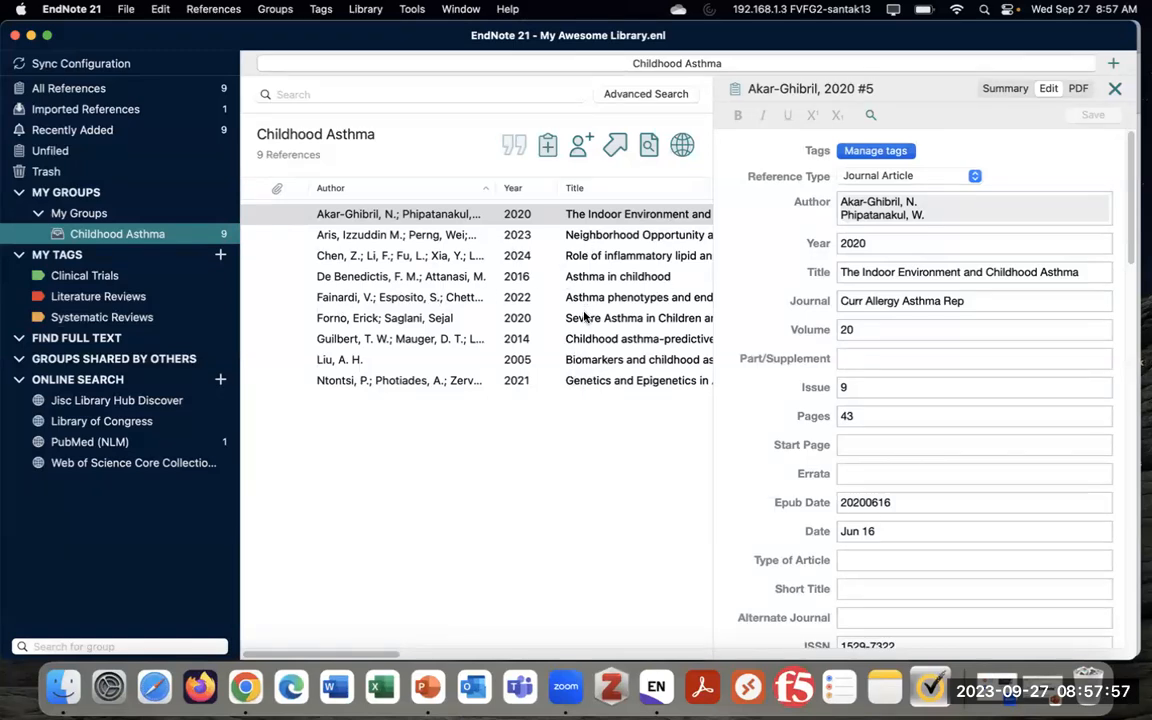
# Open the Aris 2023 neighborhood-opportunity reference and view its Summary with abstract
pyautogui.click(395, 234)
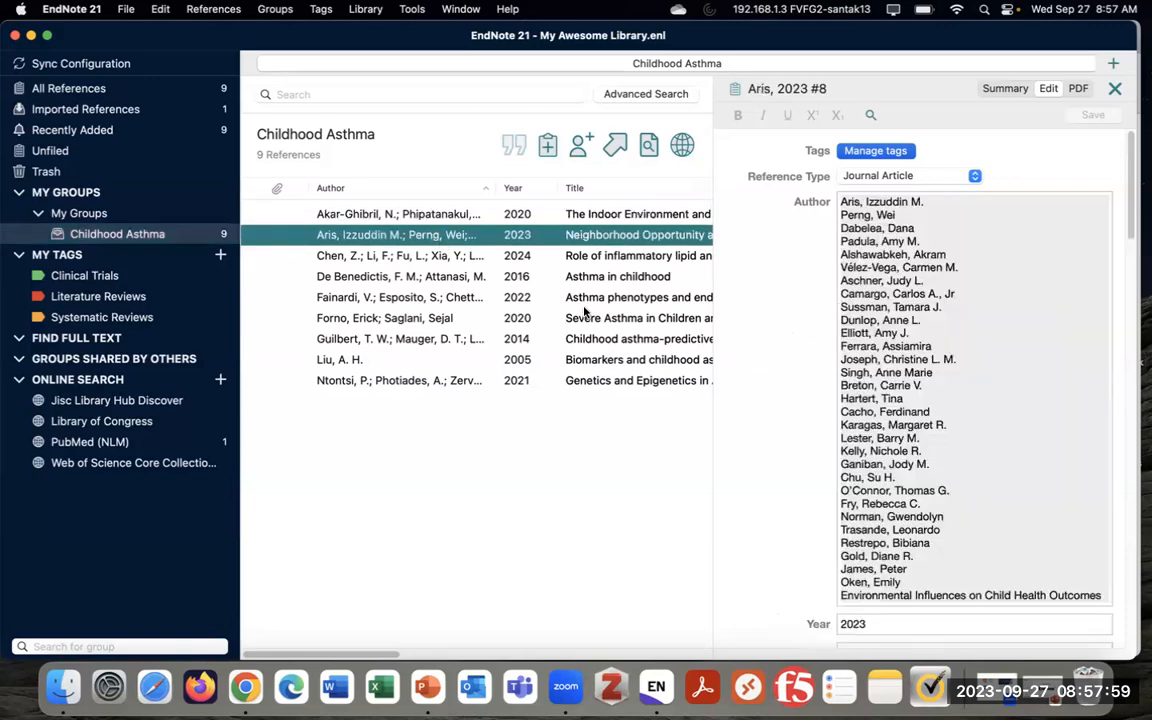
pyautogui.click(1006, 89)
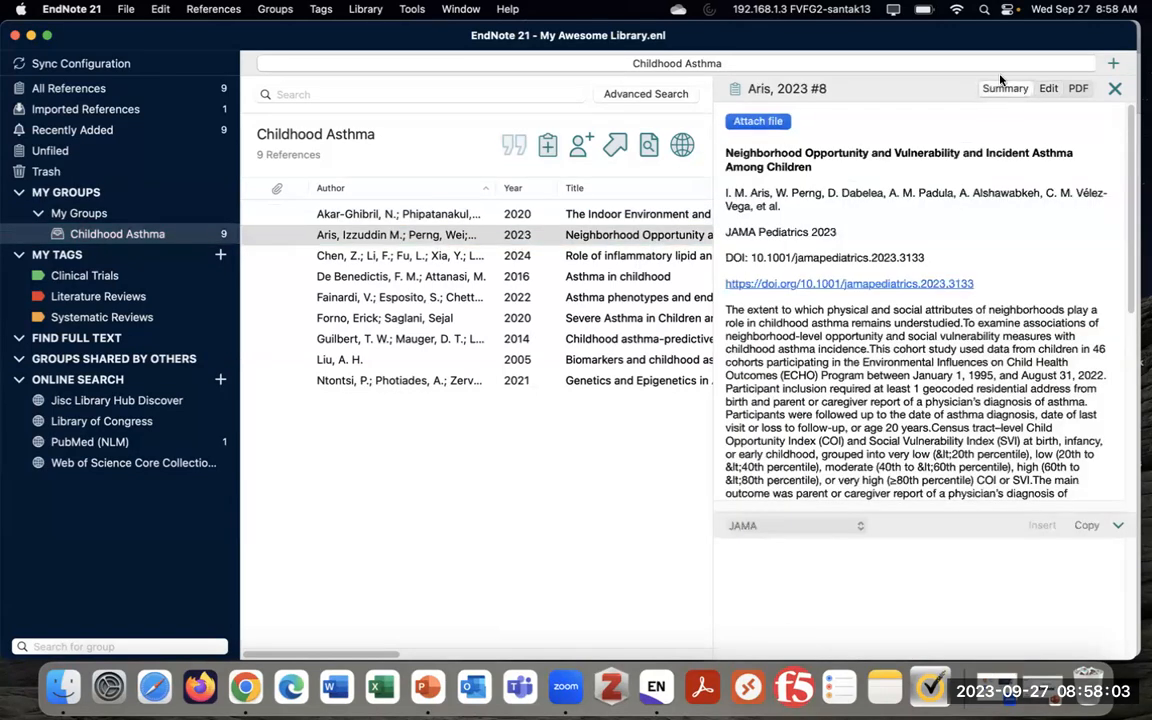
pyautogui.scroll(-10, 922, 312)
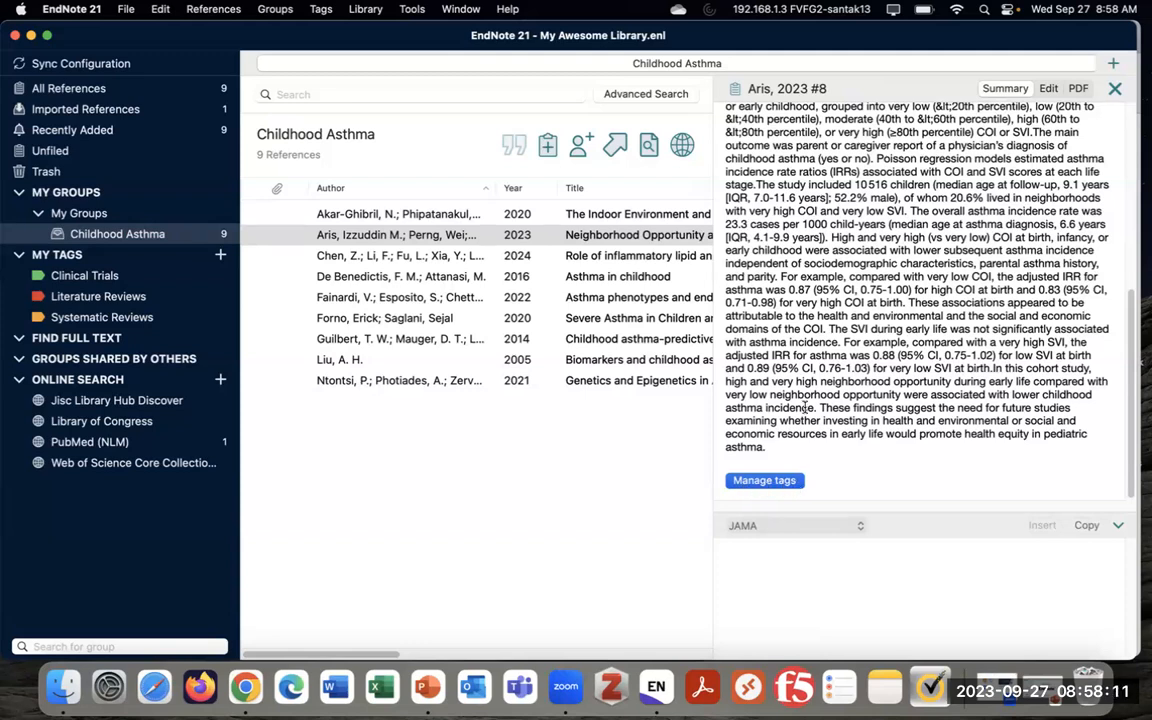
pyautogui.click(1048, 88)
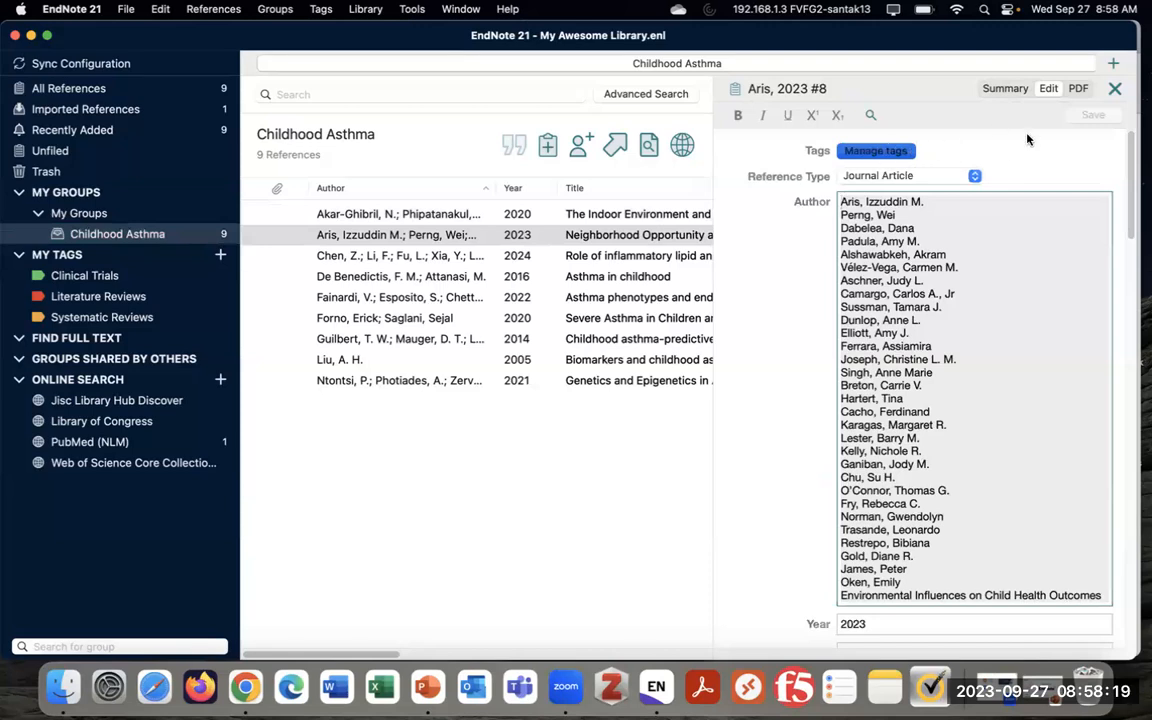
pyautogui.click(1005, 90)
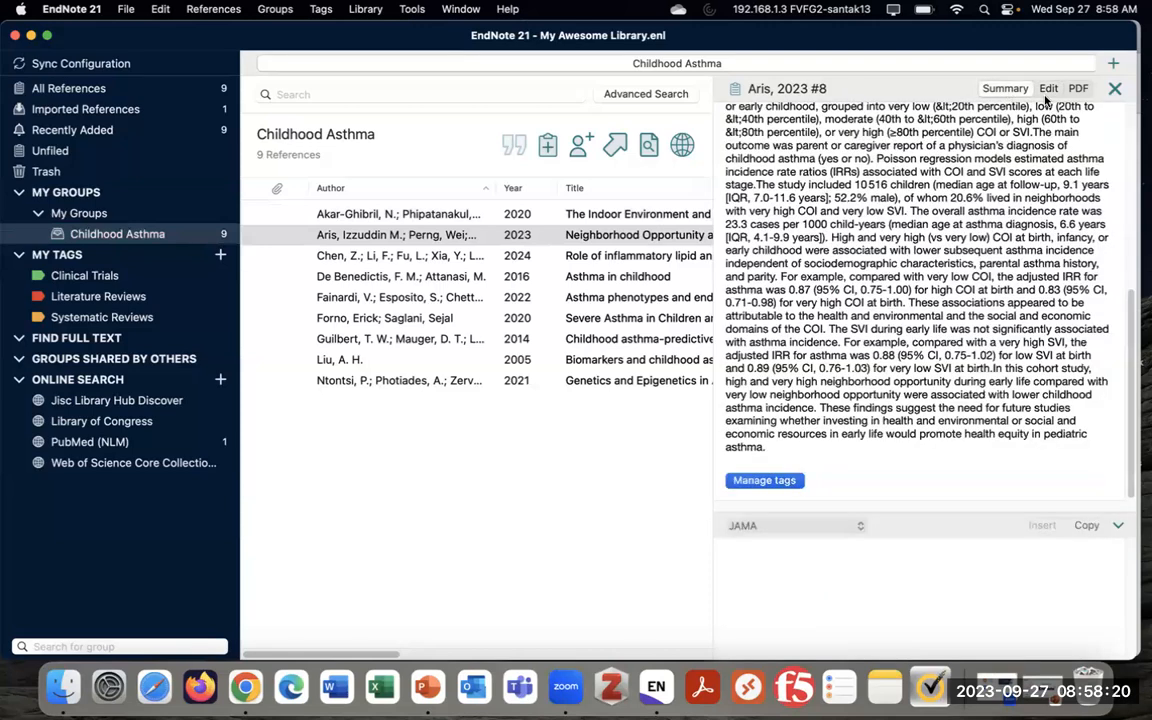
# Apply the Literature Reviews and Systematic Reviews tags to Aris 2023, then close its details panel
pyautogui.click(776, 482)
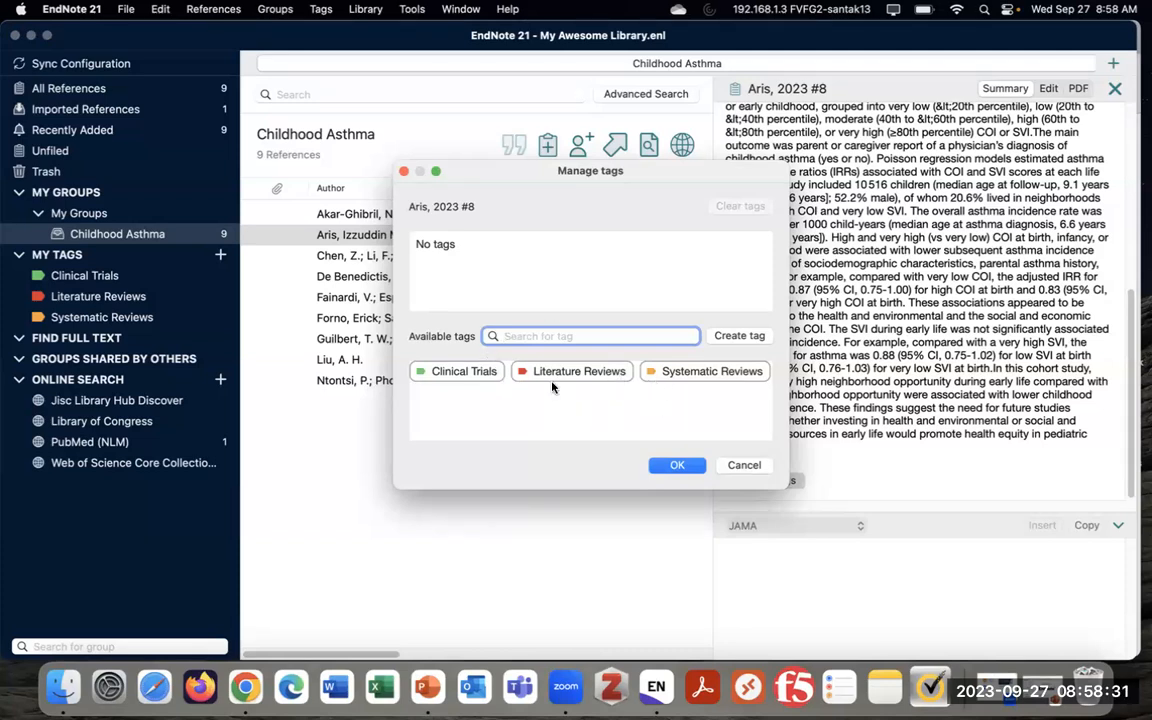
pyautogui.click(579, 371)
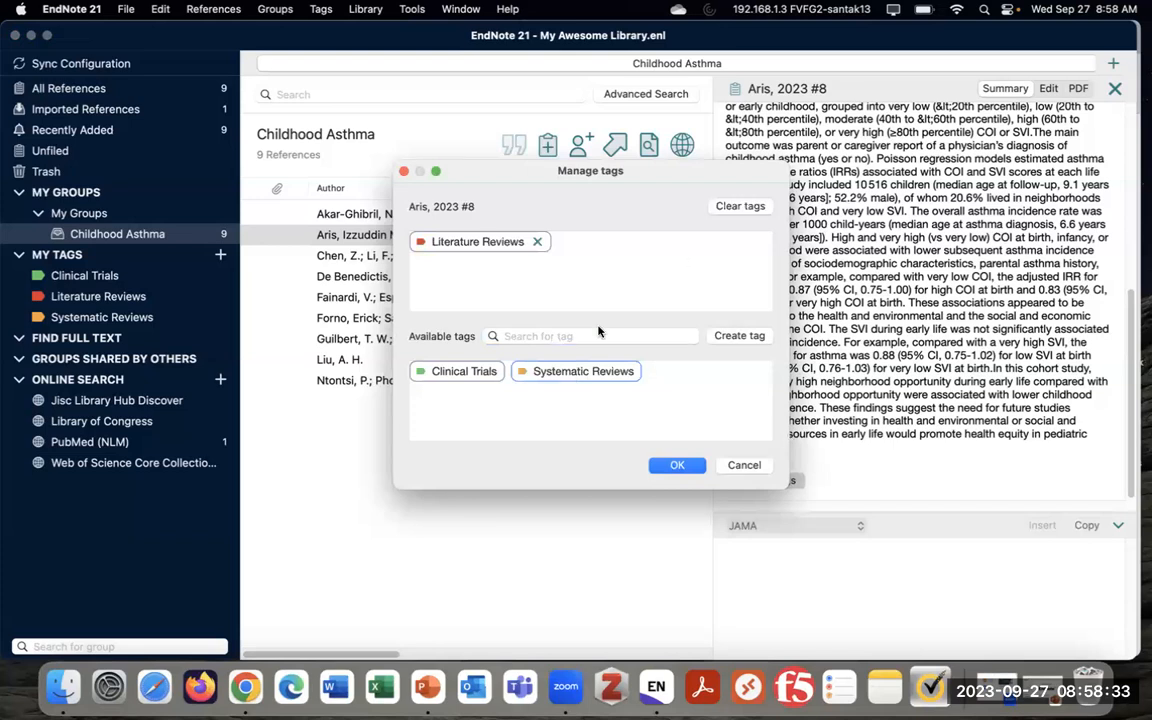
pyautogui.click(563, 376)
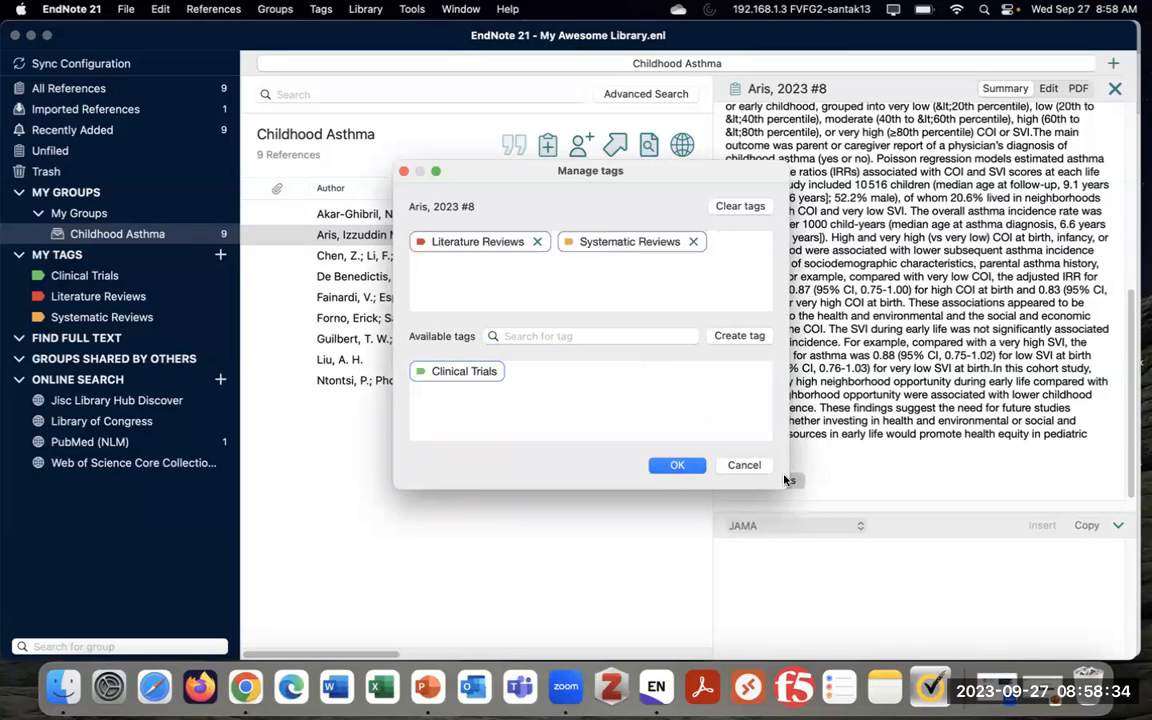
pyautogui.click(680, 466)
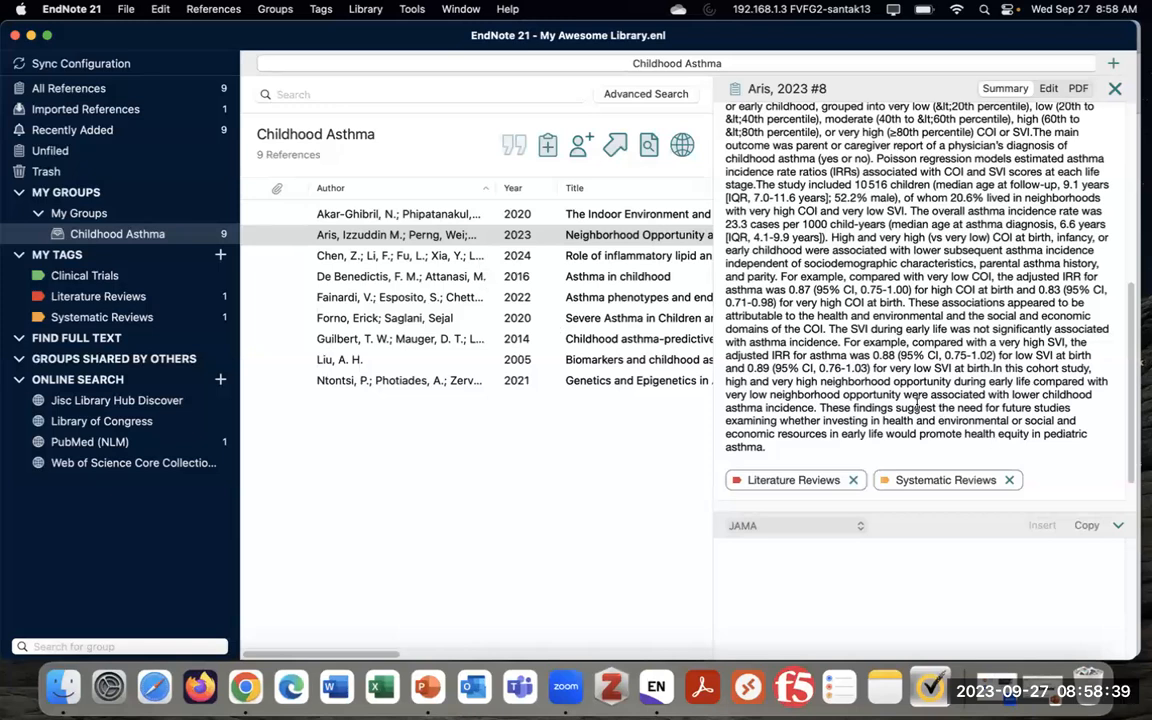
pyautogui.scroll(5, 807, 460)
pyautogui.scroll(-6, 807, 460)
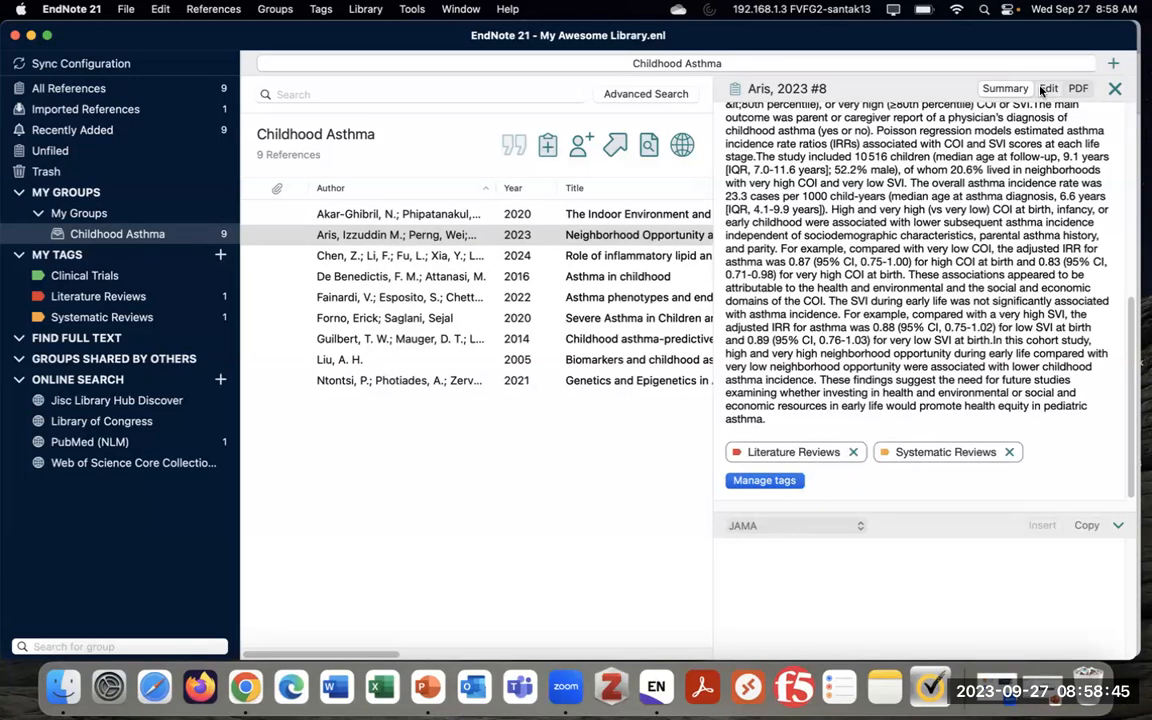
pyautogui.press('super+e')
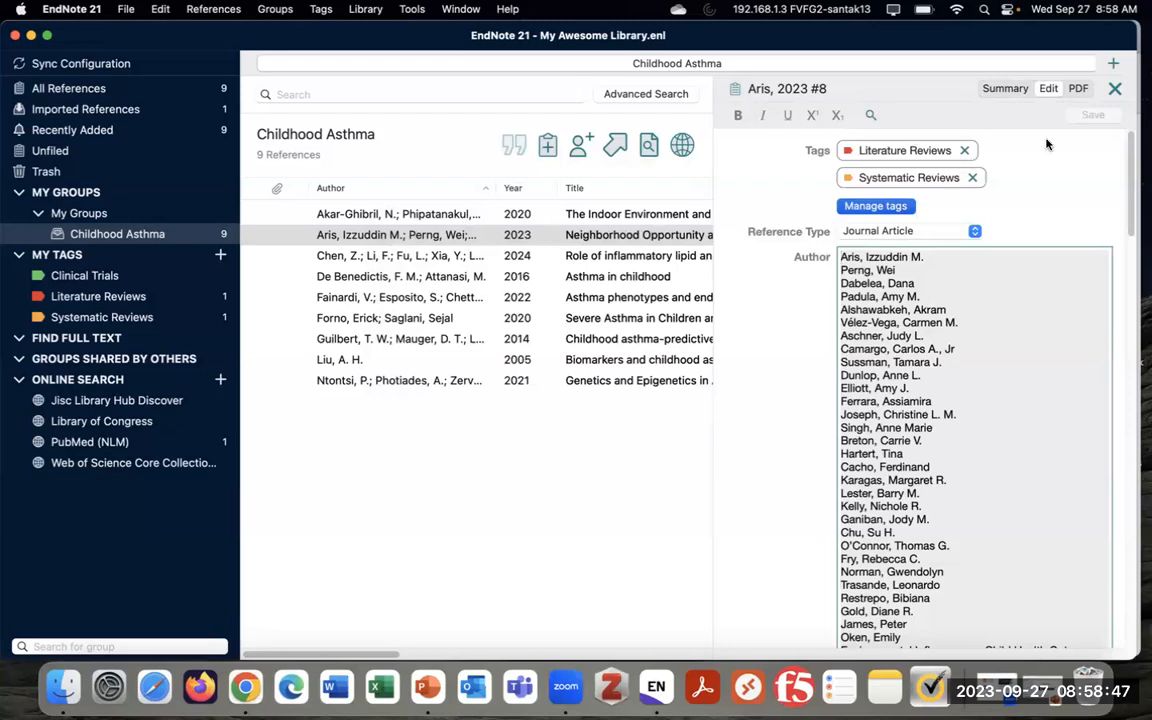
pyautogui.click(1115, 89)
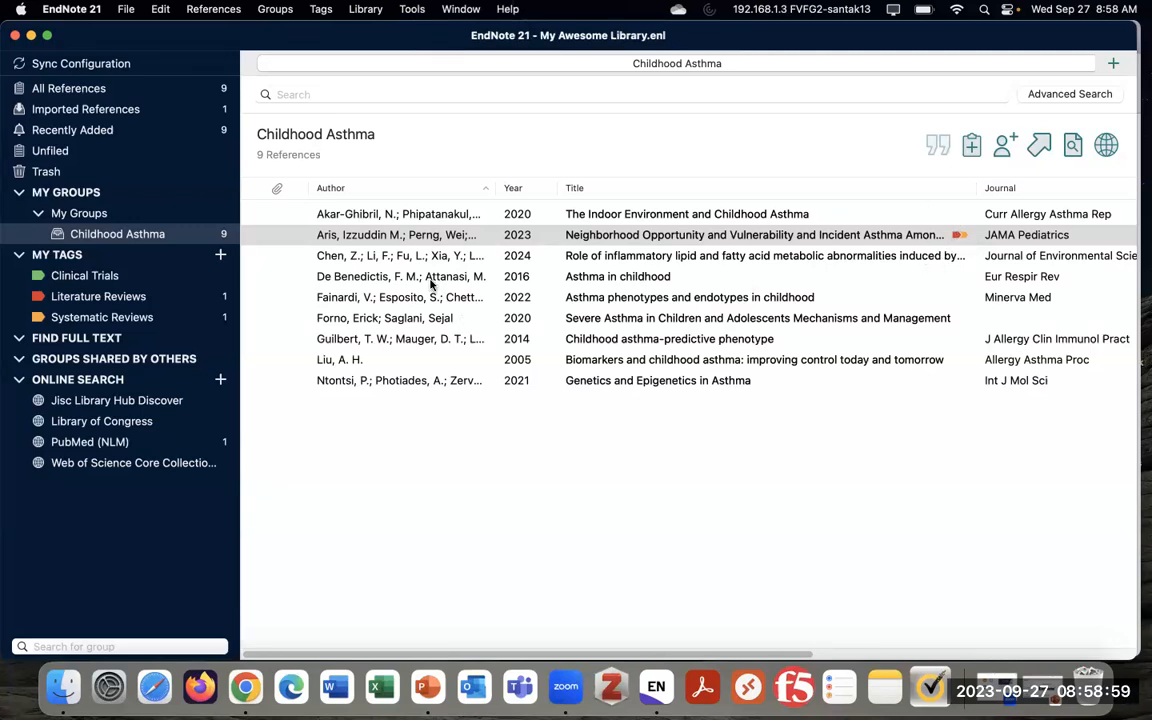
# Check that Clinical Trials is empty and Literature Reviews lists the Aris 2023 article
pyautogui.click(438, 236)
pyautogui.doubleClick(438, 236)
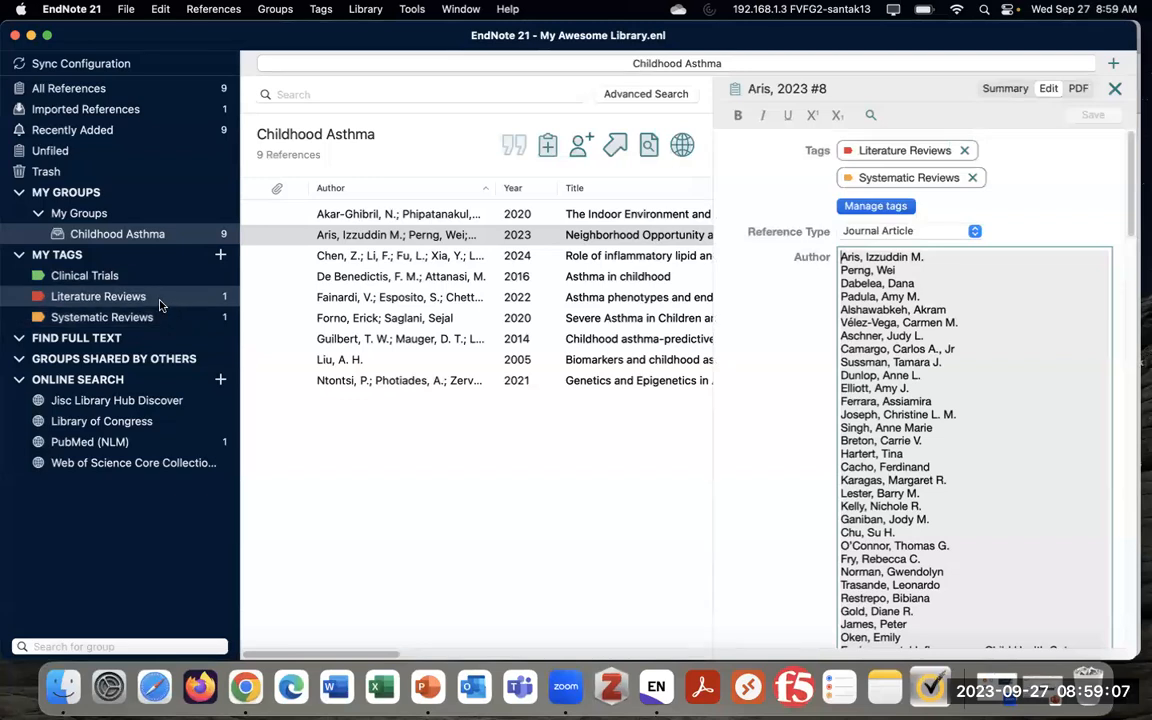
pyautogui.click(110, 277)
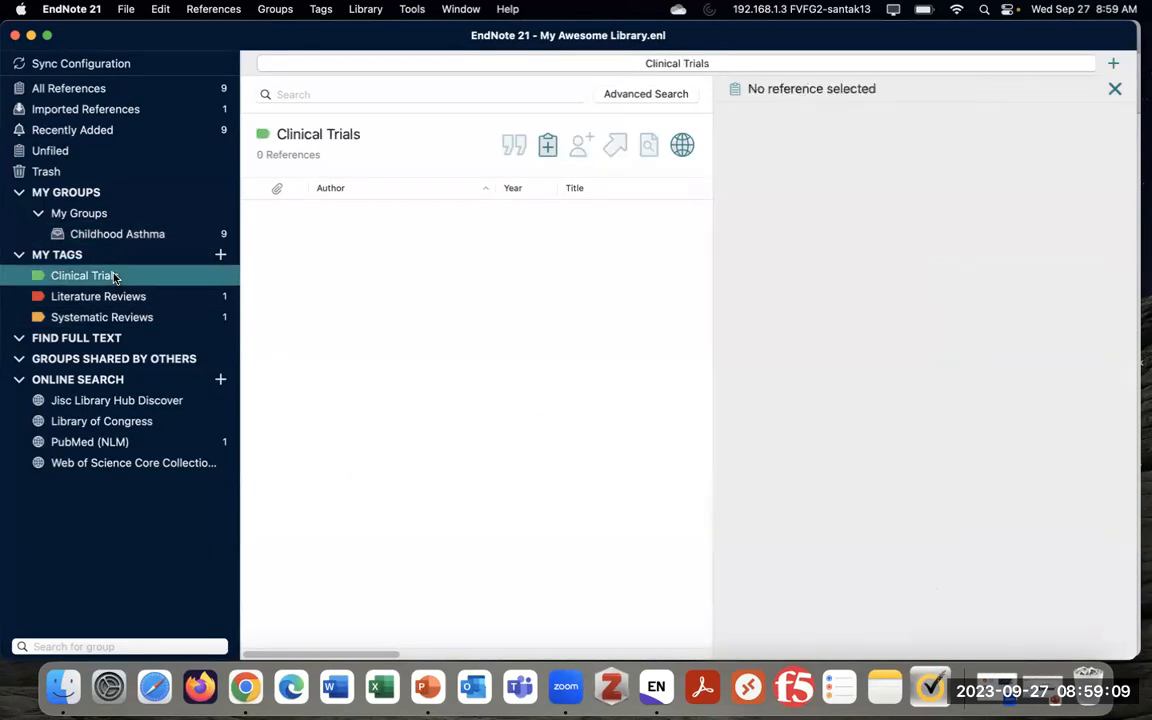
pyautogui.click(125, 297)
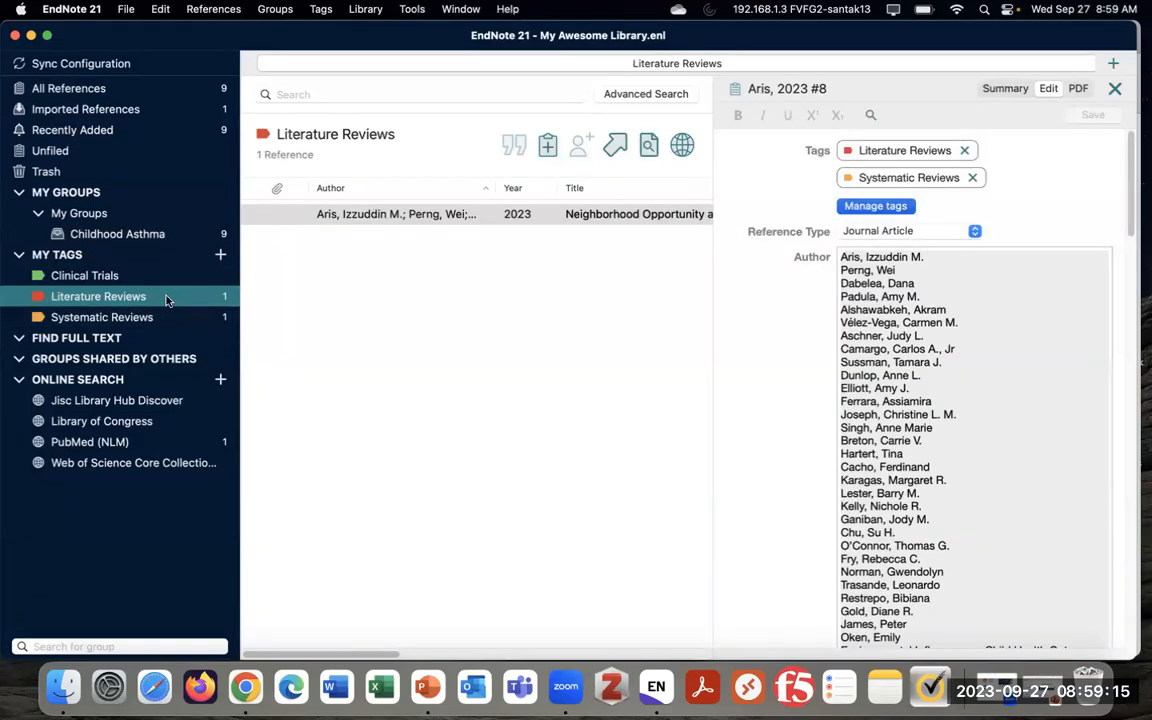
pyautogui.rightClick(165, 297)
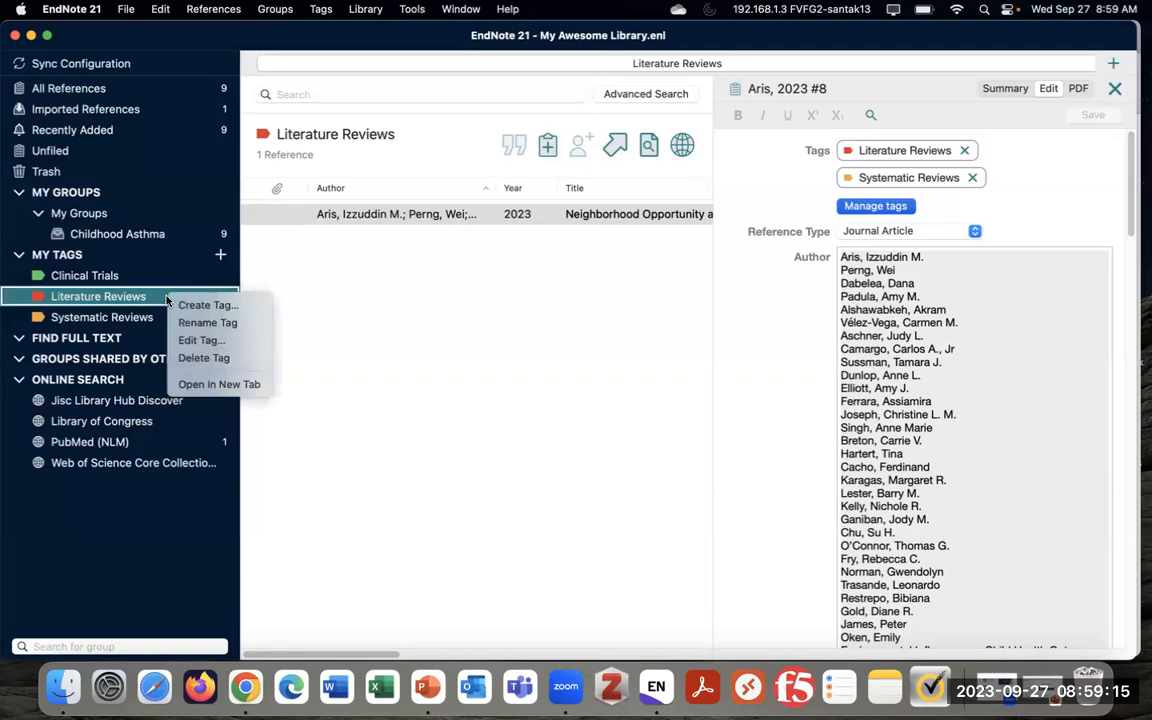
# Rename the Literature Reviews tag to 'Narrative Reviews'
pyautogui.click(237, 324)
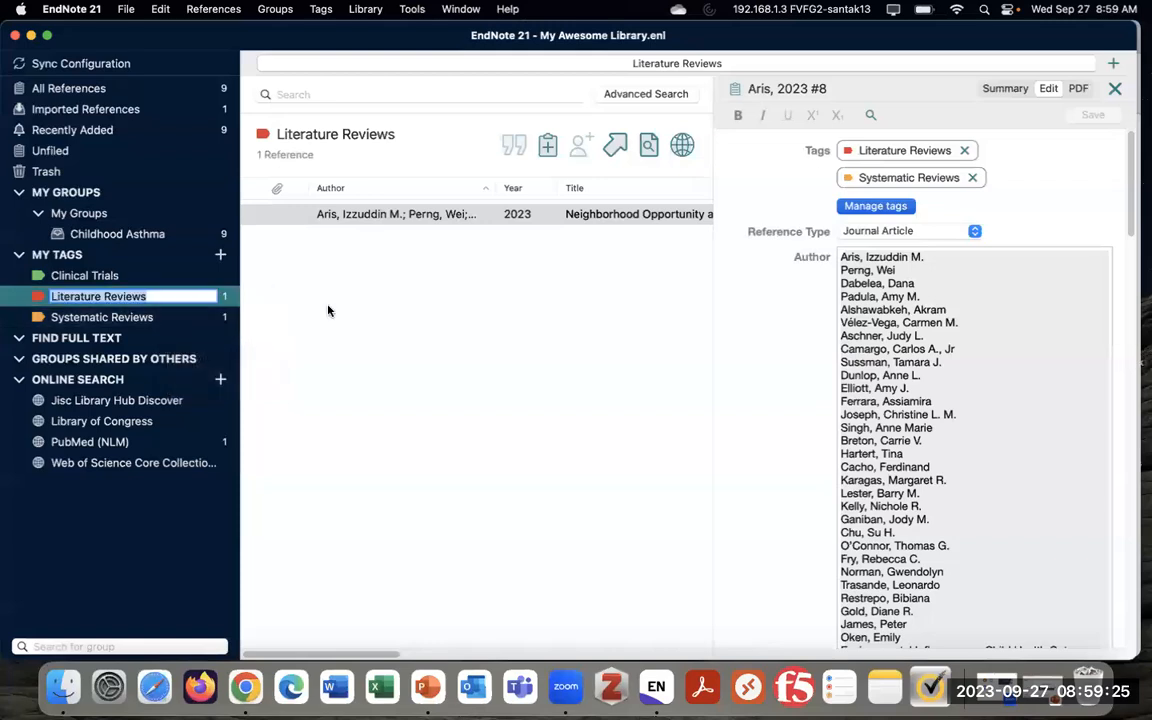
pyautogui.doubleClick(71, 296)
pyautogui.write('Narrative')
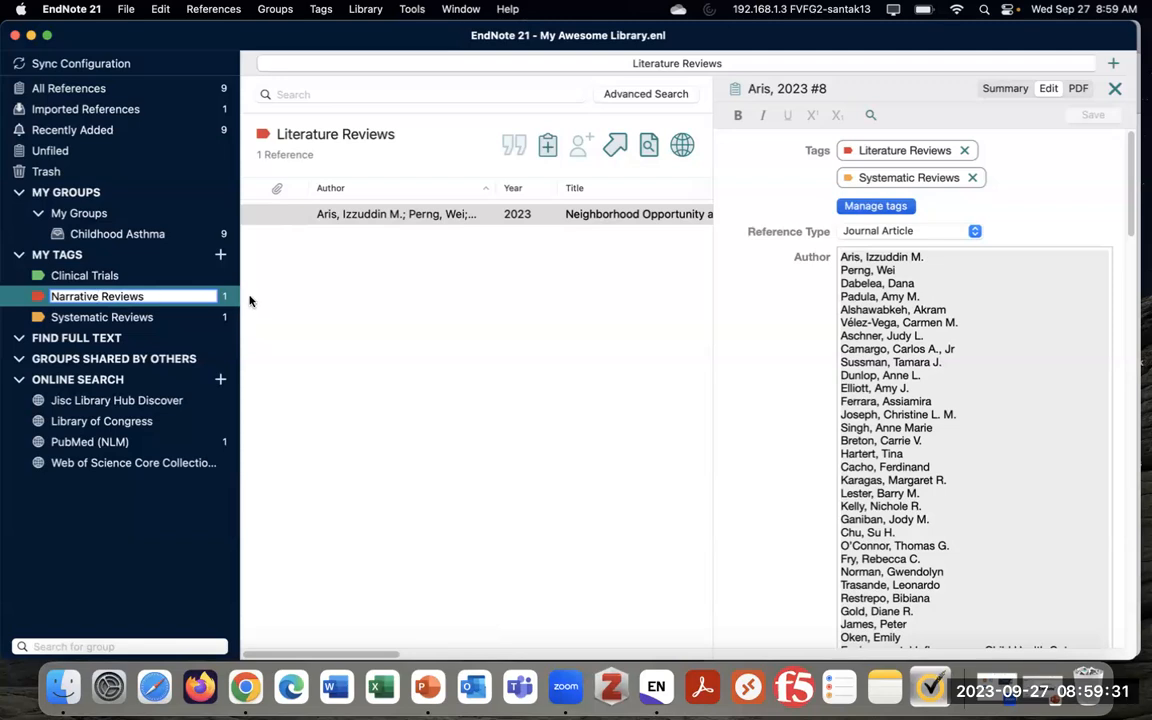
pyautogui.press('Return')
# Change the Systematic Reviews tag colour from orange to purple
pyautogui.rightClick(145, 298)
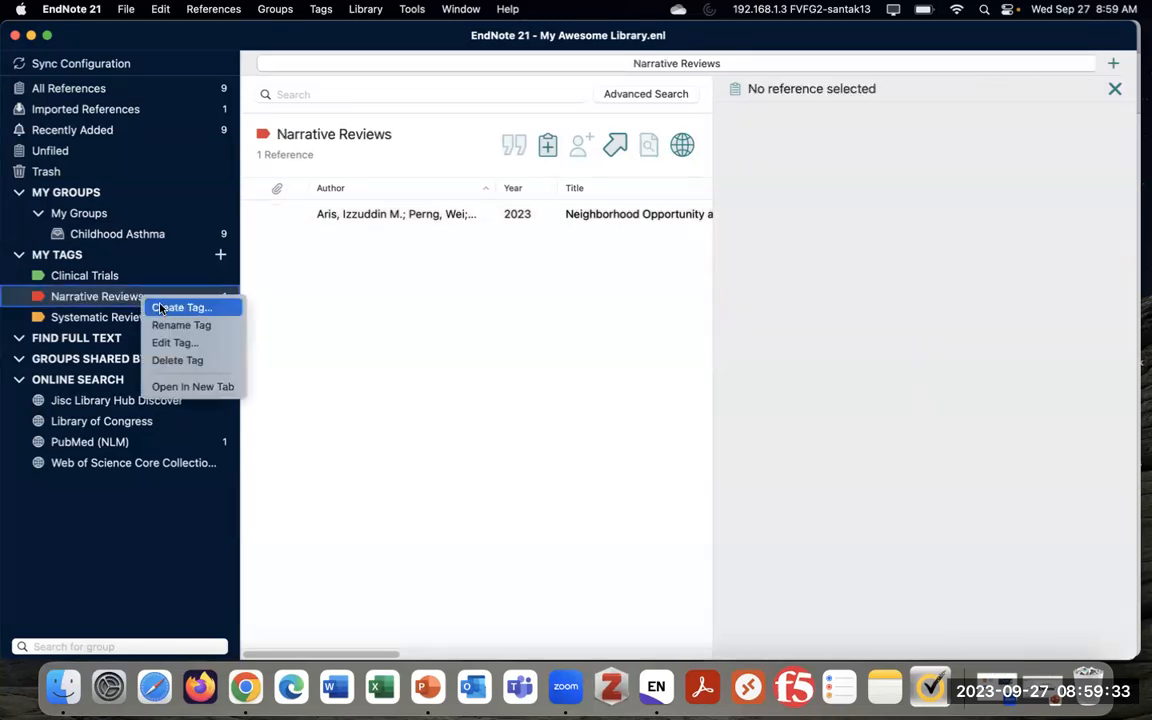
pyautogui.click(130, 318)
pyautogui.click(132, 318)
pyautogui.rightClick(145, 318)
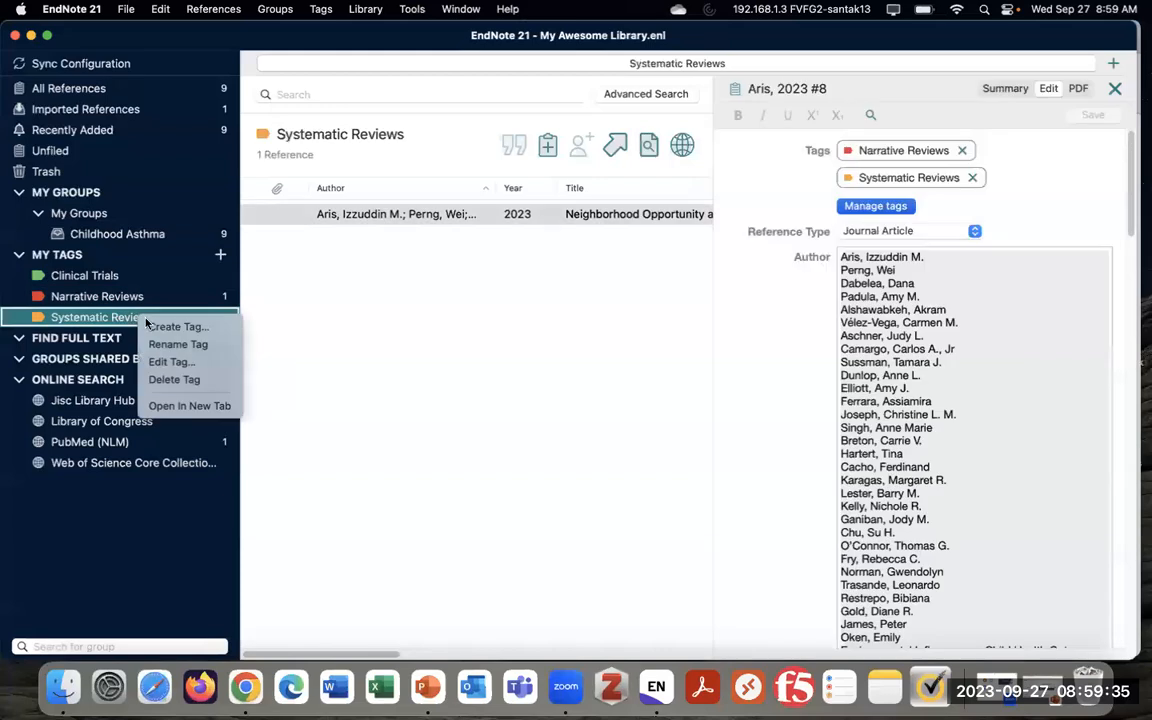
pyautogui.click(216, 370)
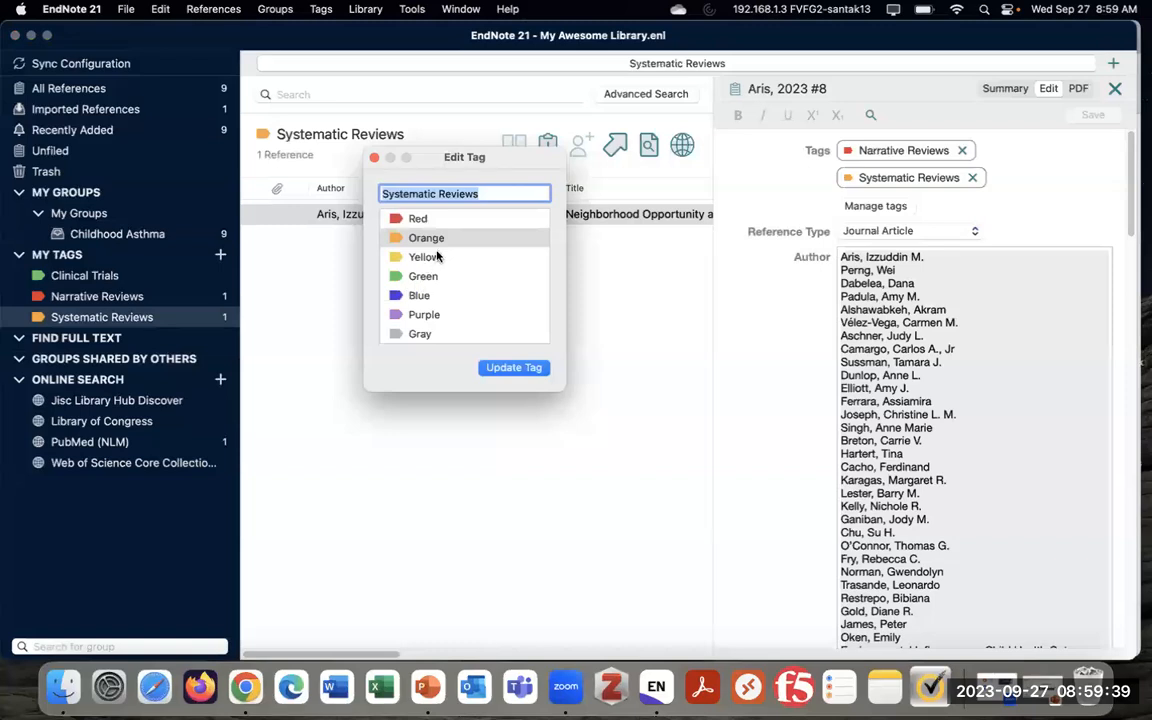
pyautogui.click(434, 315)
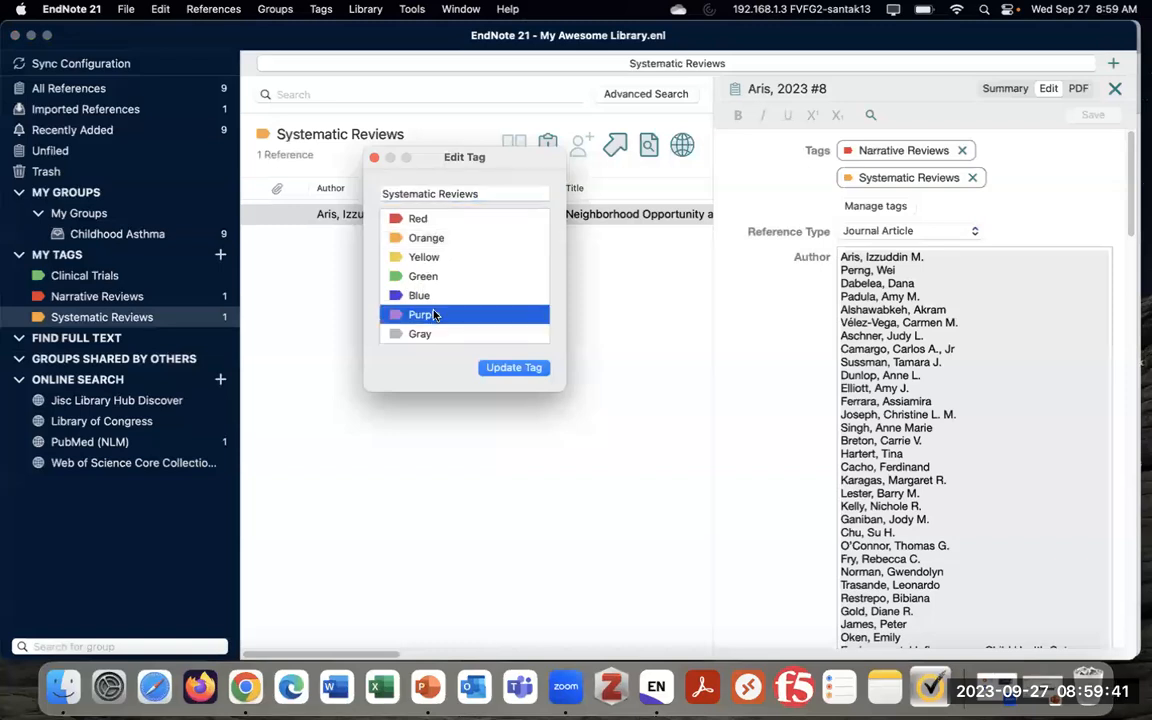
pyautogui.click(524, 371)
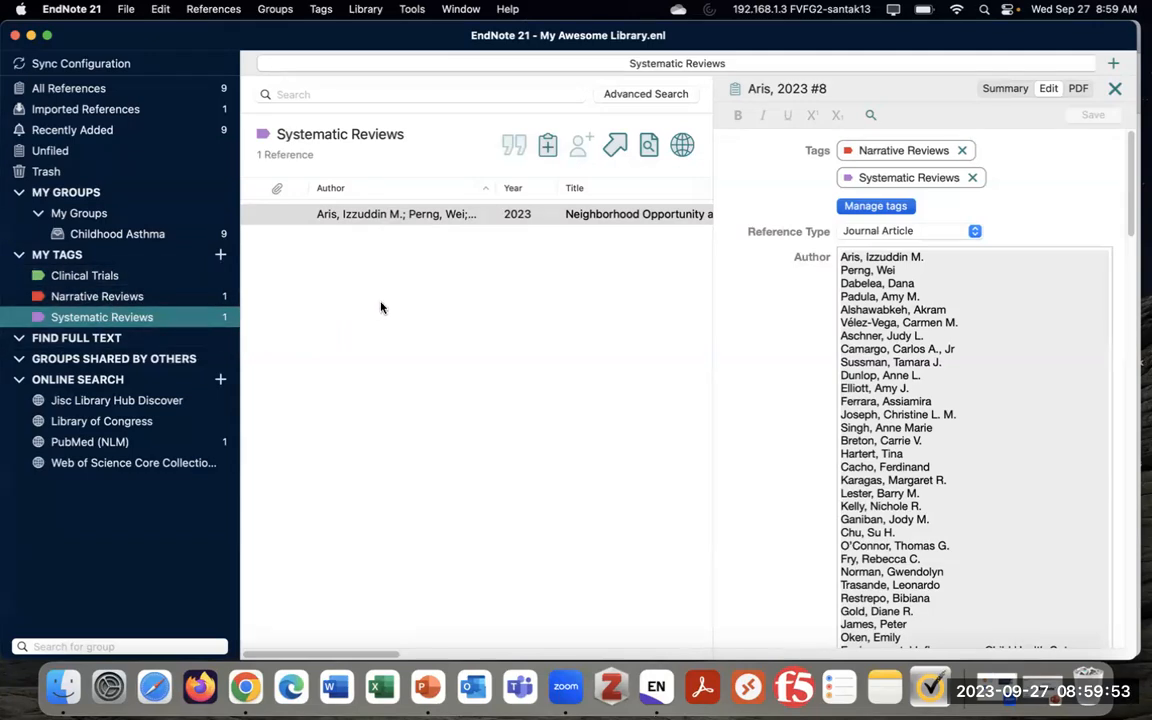
# List the Childhood Asthma group's 9 references and open the Chen 2024 inflammatory-lipid reference
pyautogui.click(170, 234)
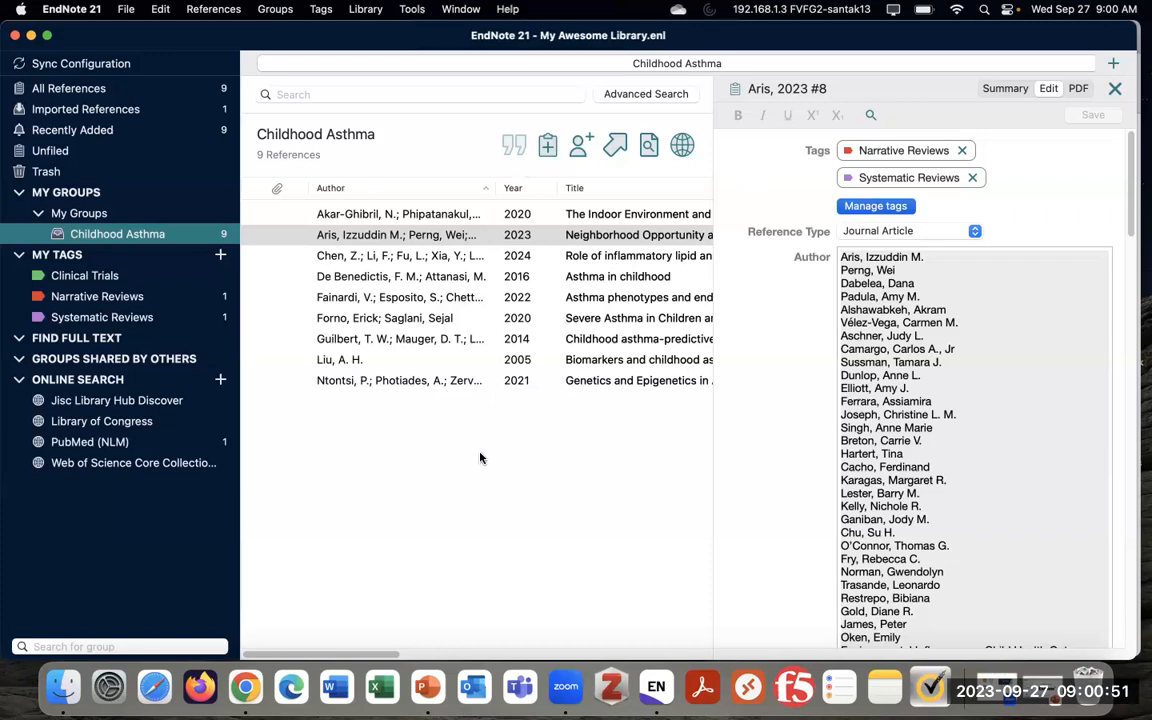
pyautogui.click(385, 256)
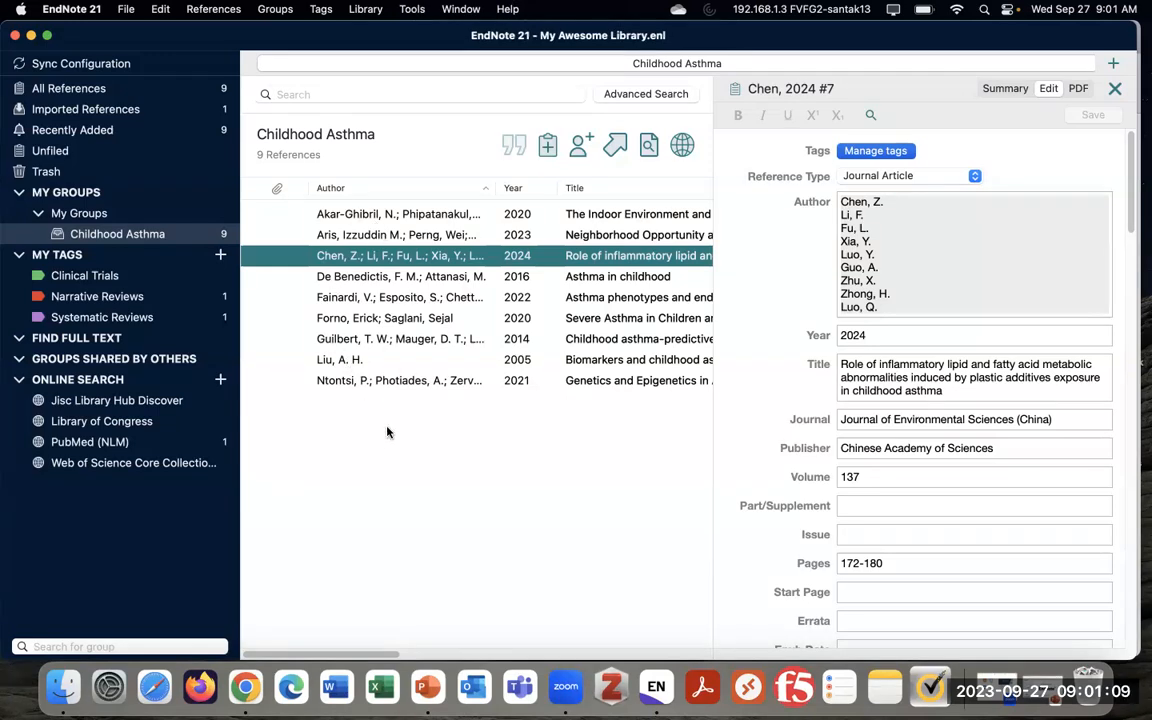
# Select all nine Childhood Asthma references and bring up their right-click actions list
pyautogui.moveTo(386, 424); pyautogui.dragTo(400, 205)
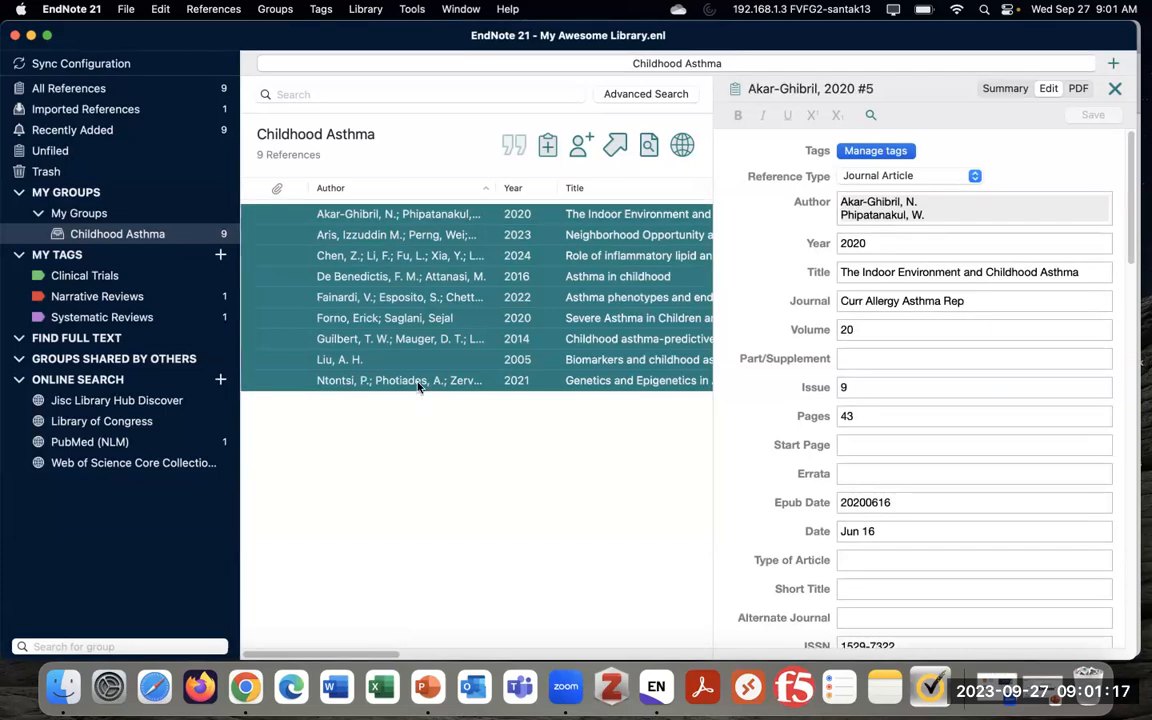
pyautogui.rightClick(551, 264)
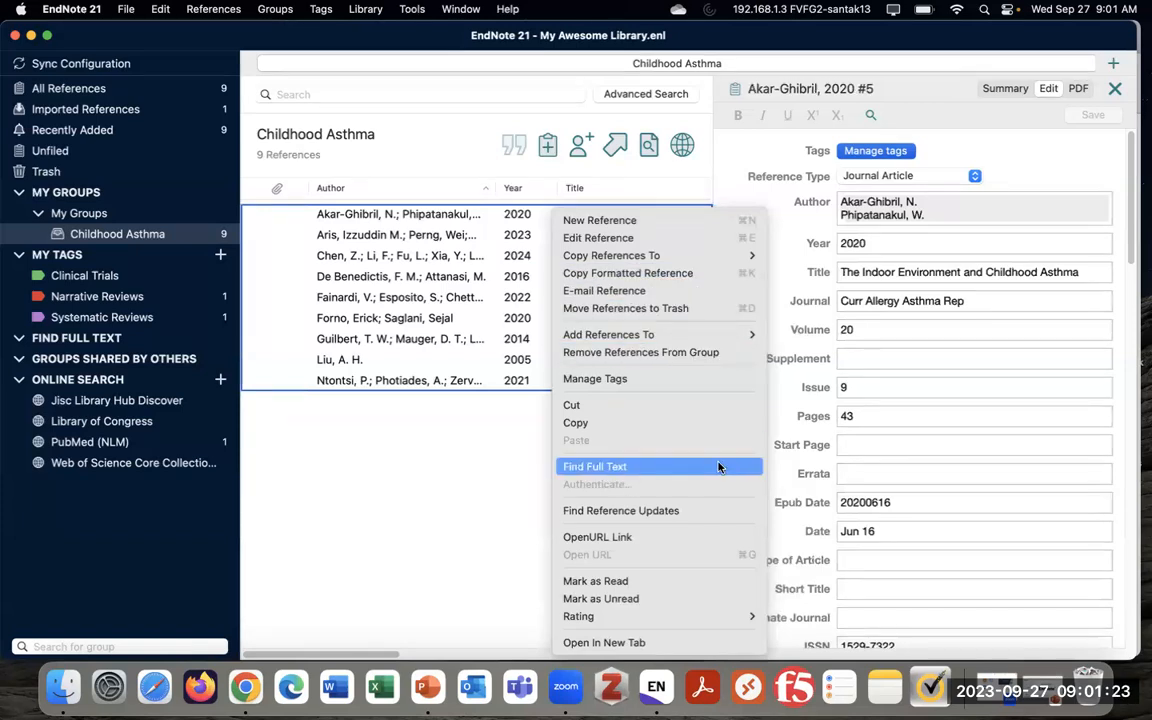
pyautogui.click(461, 315)
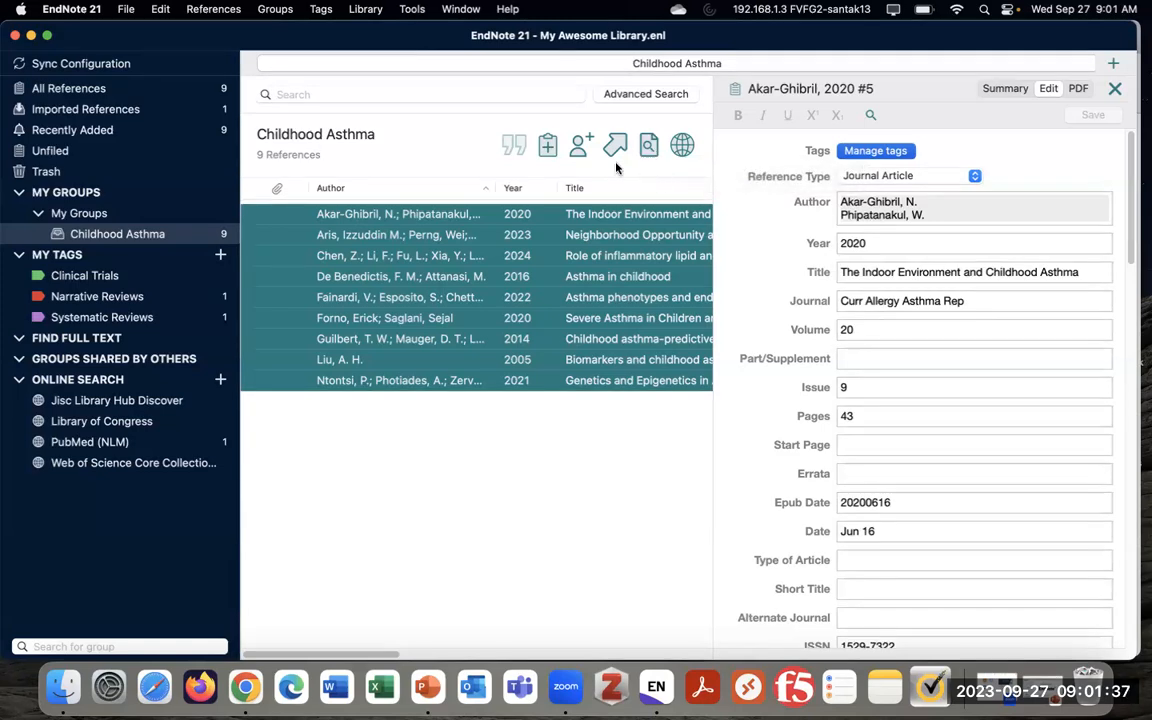
# Browse the References menu for the full-text search command without choosing anything
pyautogui.click(226, 9)
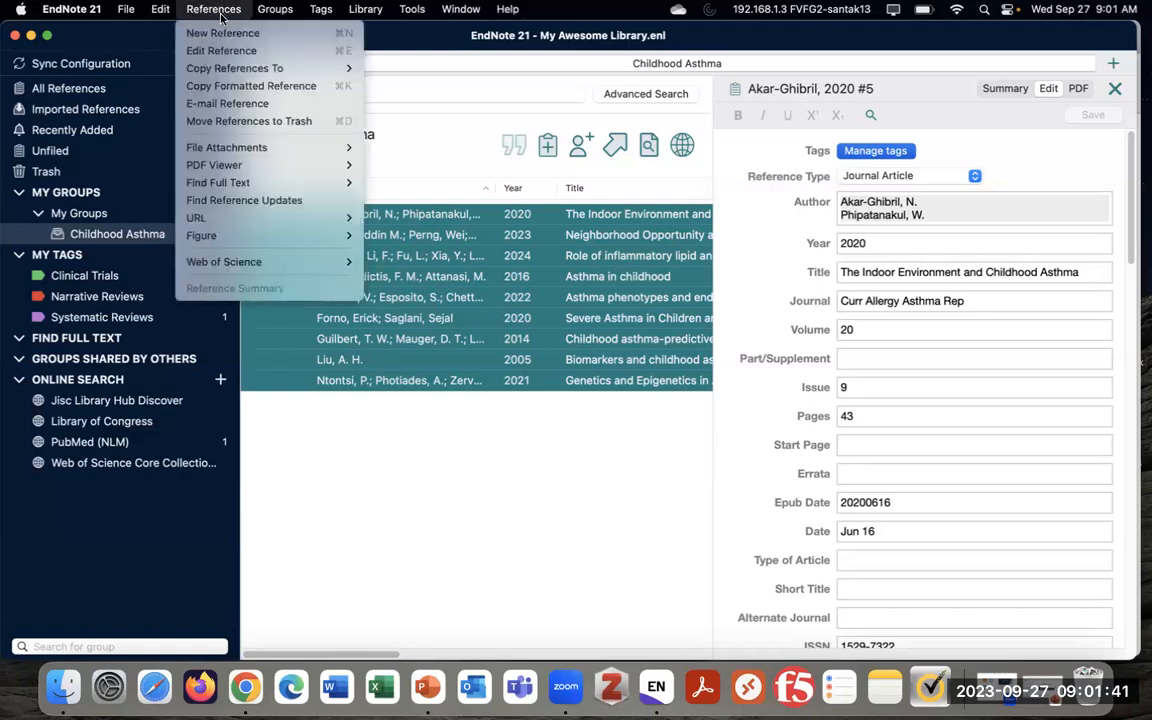
pyautogui.moveTo(300, 182)
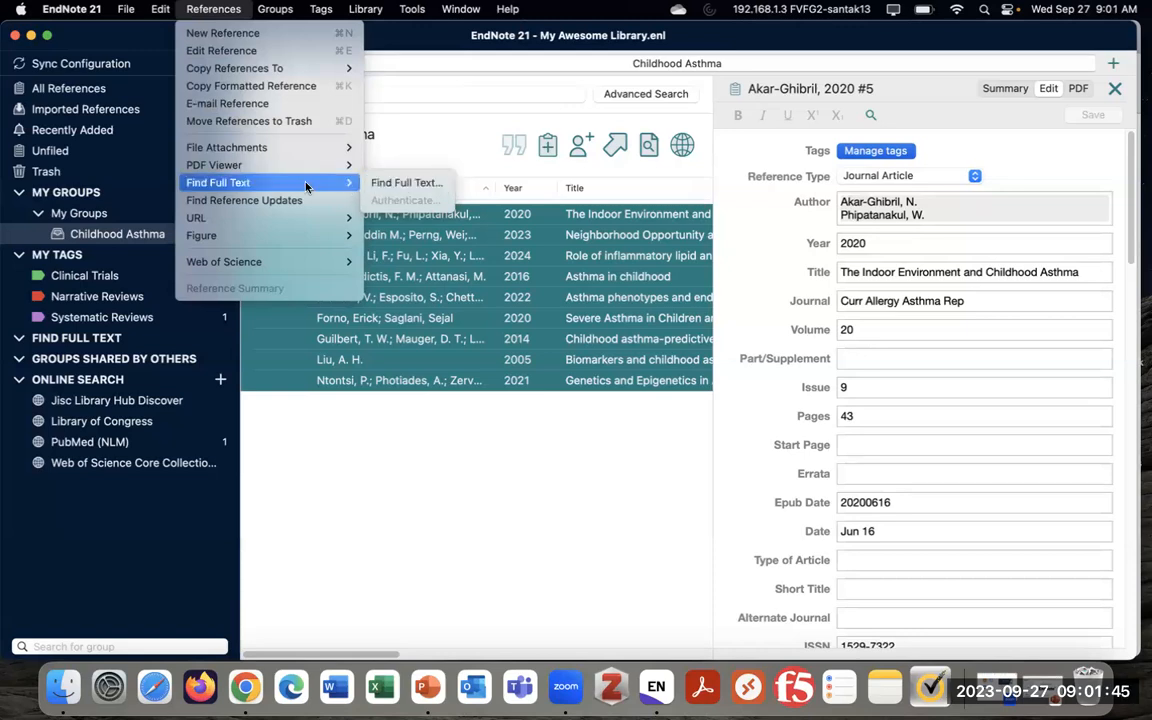
pyautogui.click(416, 146)
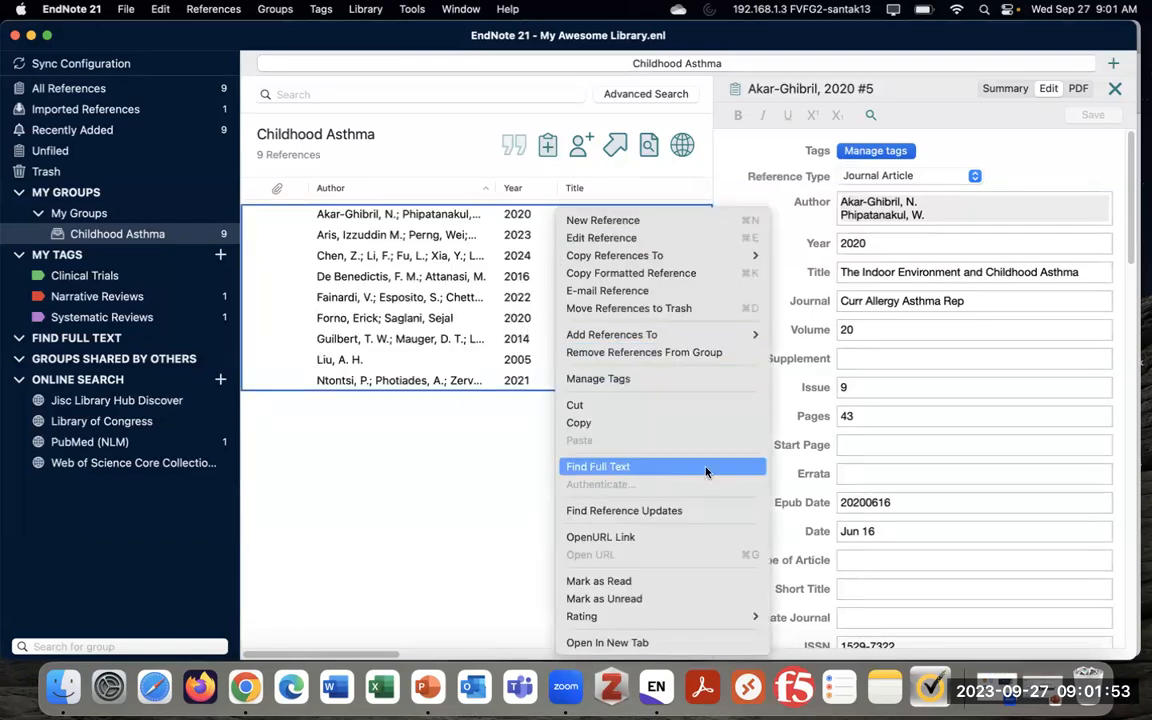
# Run Find Full Text on the nine references (3 PDFs, 2 URLs, 4 not found), then deselect them
pyautogui.click(675, 469)
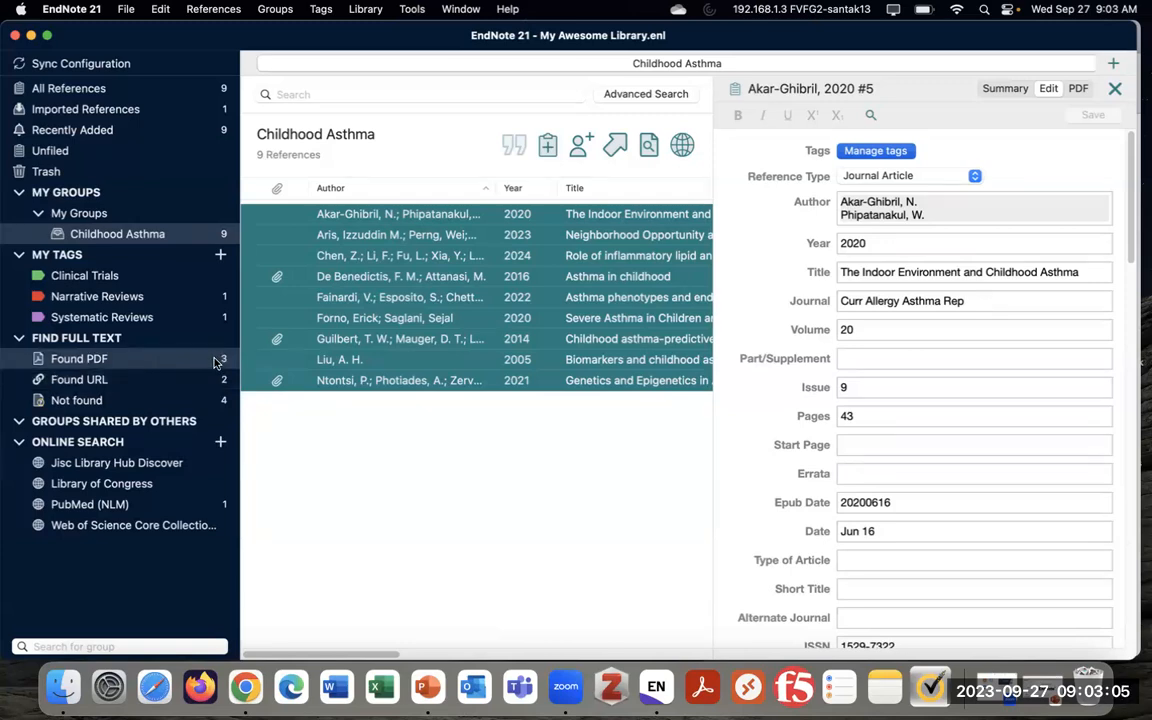
pyautogui.click(431, 452)
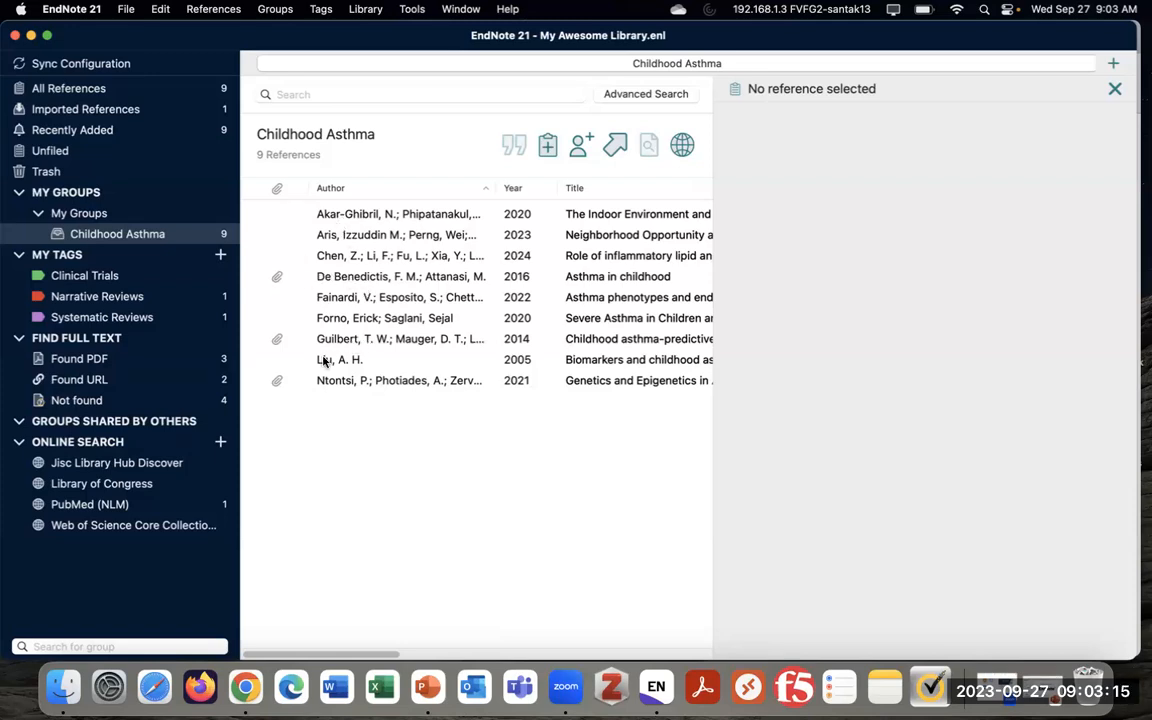
# Inspect the De Benedictis 2016, Guilbert 2014 and Ntontsi 2021 records with attached PDFs
pyautogui.click(345, 277)
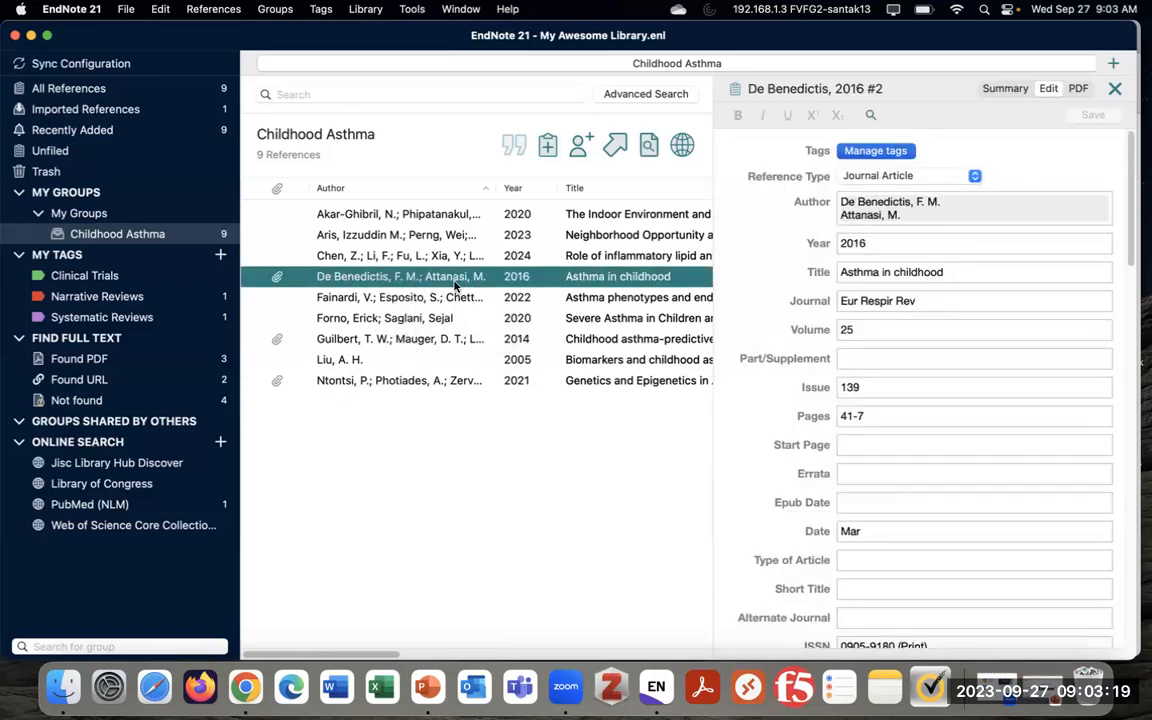
pyautogui.click(405, 339)
pyautogui.click(388, 384)
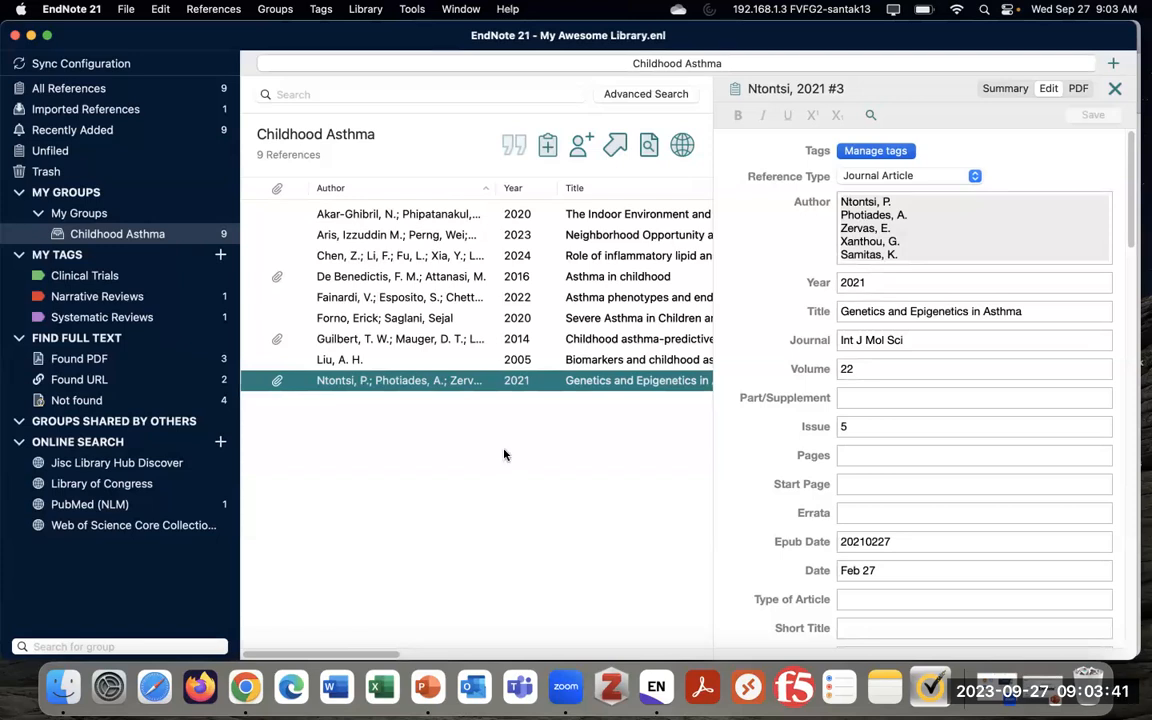
pyautogui.click(245, 690)
# Close the catalogue record and preview the Asthma in childhood article from the PubMed results
pyautogui.click(85, 206)
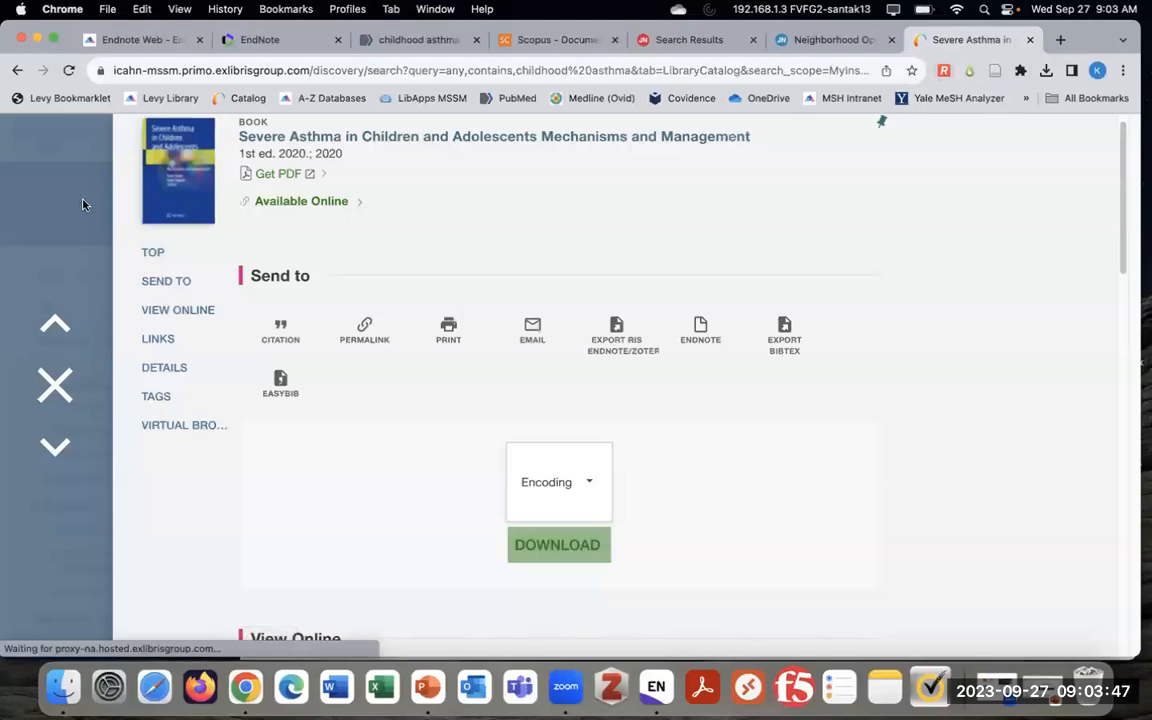
pyautogui.click(381, 44)
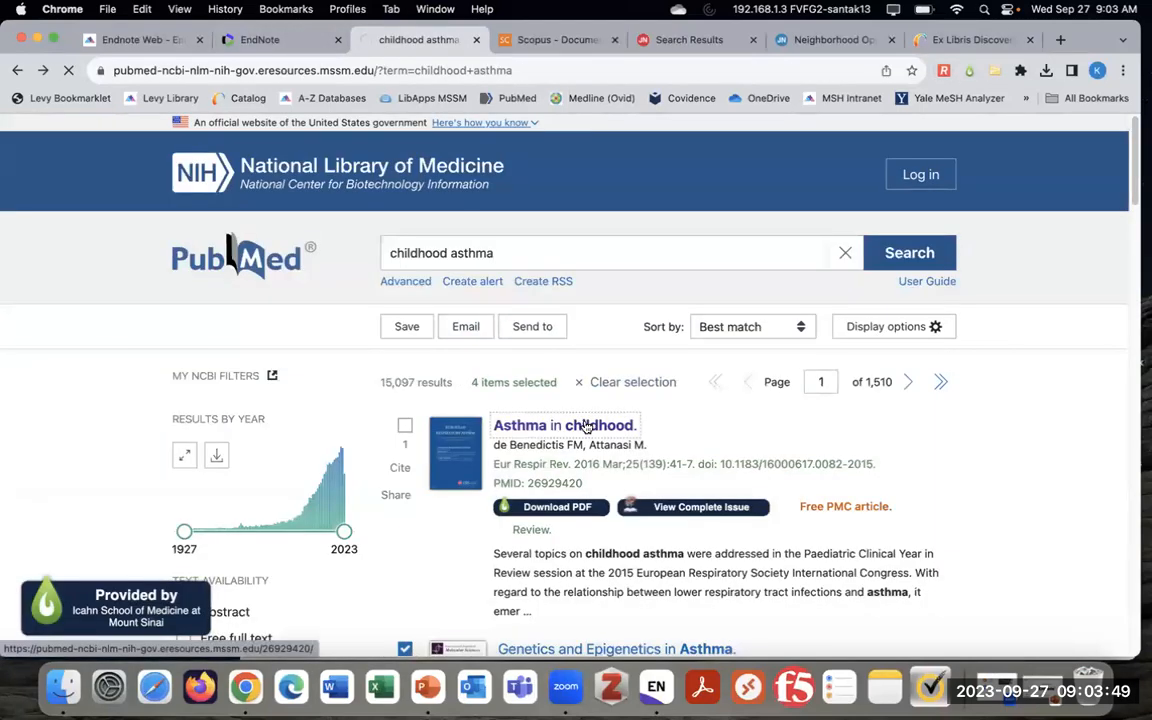
pyautogui.click(587, 428)
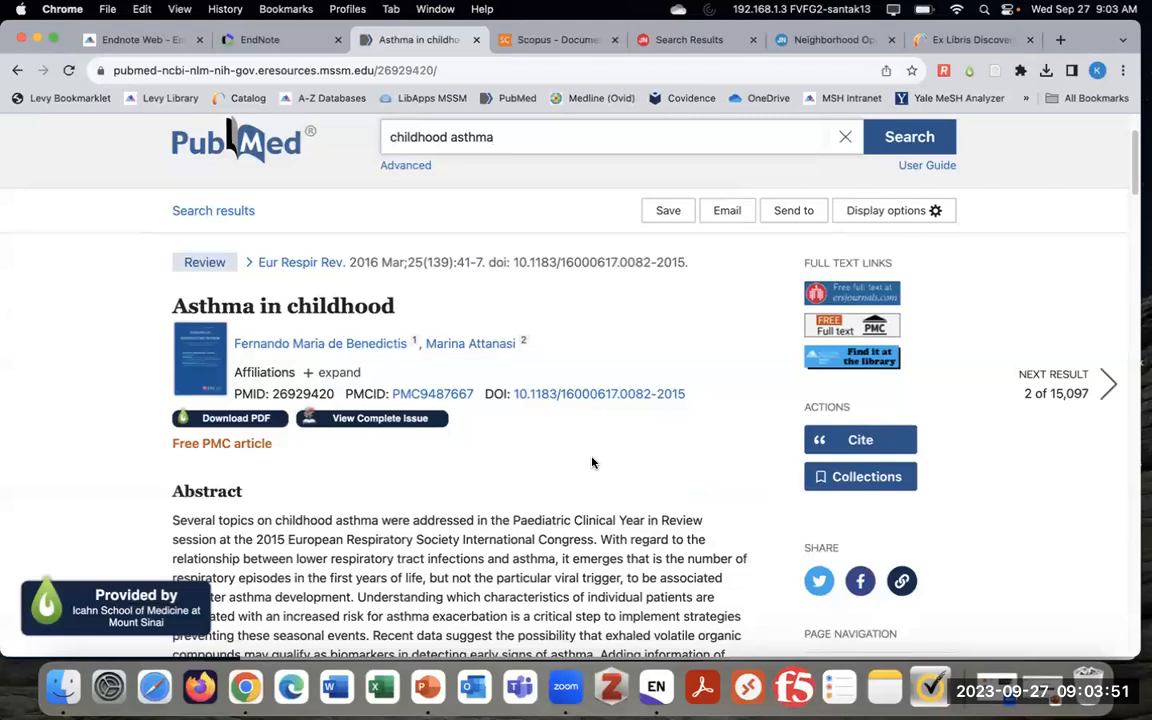
pyautogui.click(17, 70)
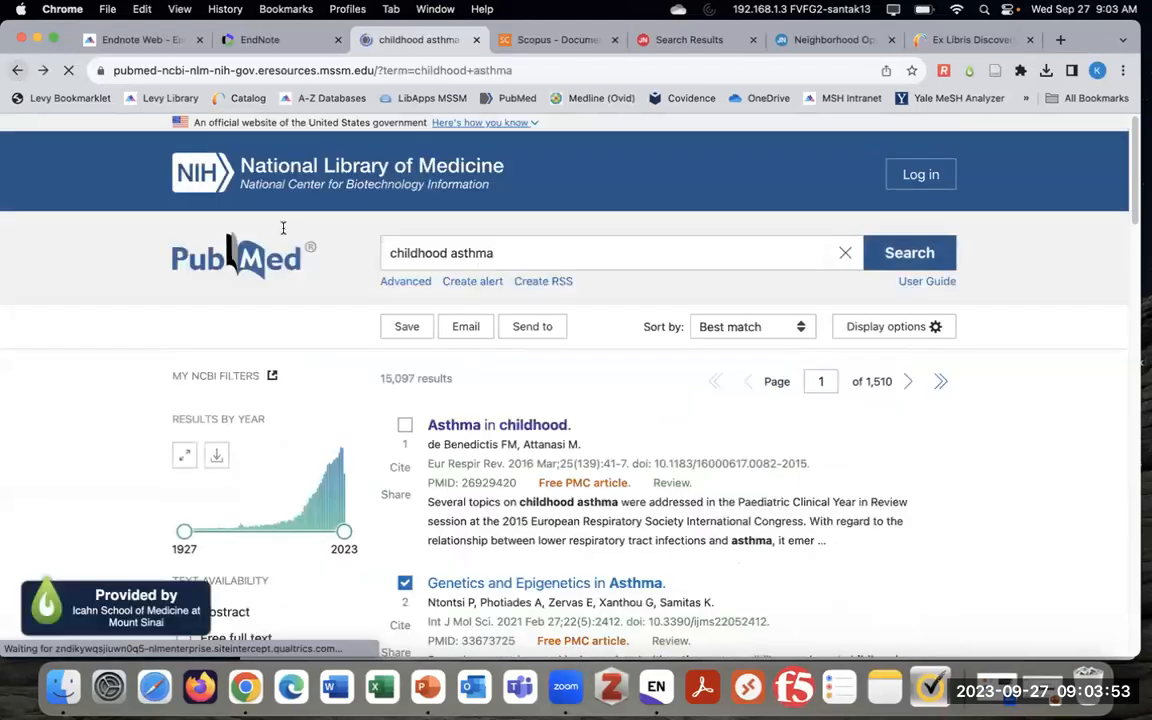
pyautogui.scroll(-4, 661, 516)
pyautogui.scroll(2, 685, 431)
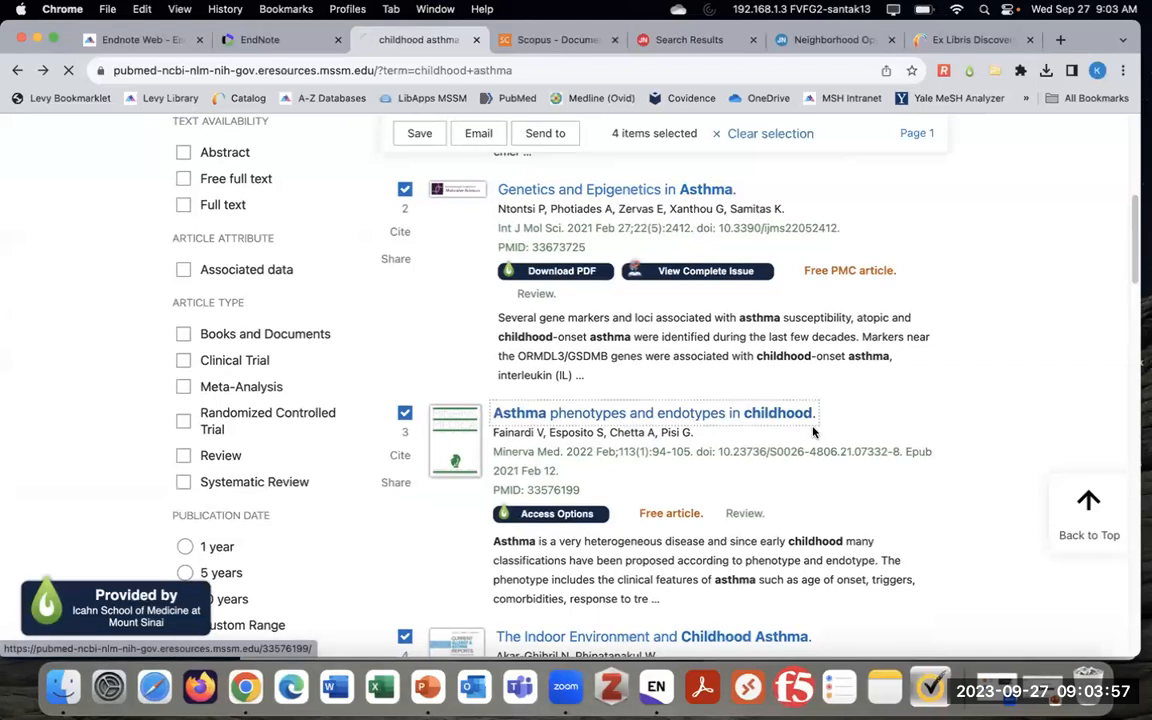
# Check library access for the Asthma phenotypes and endotypes in childhood article, then return to results
pyautogui.click(770, 413)
pyautogui.scroll(-3, 730, 470)
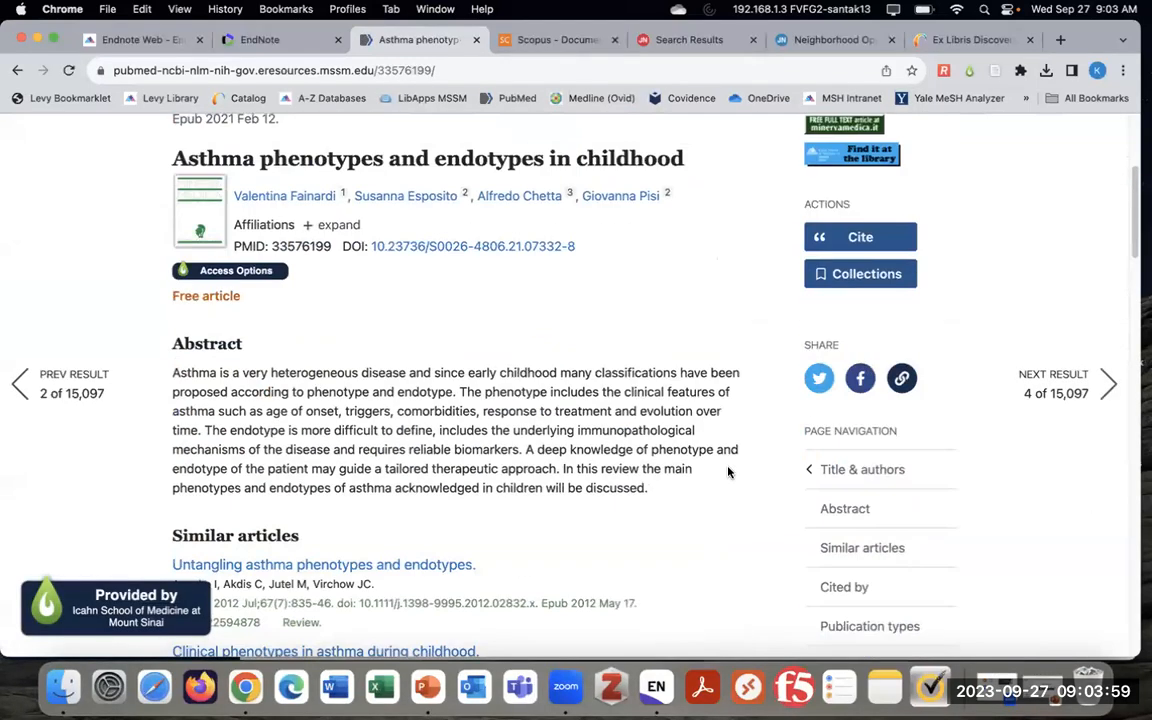
pyautogui.scroll(2, 728, 468)
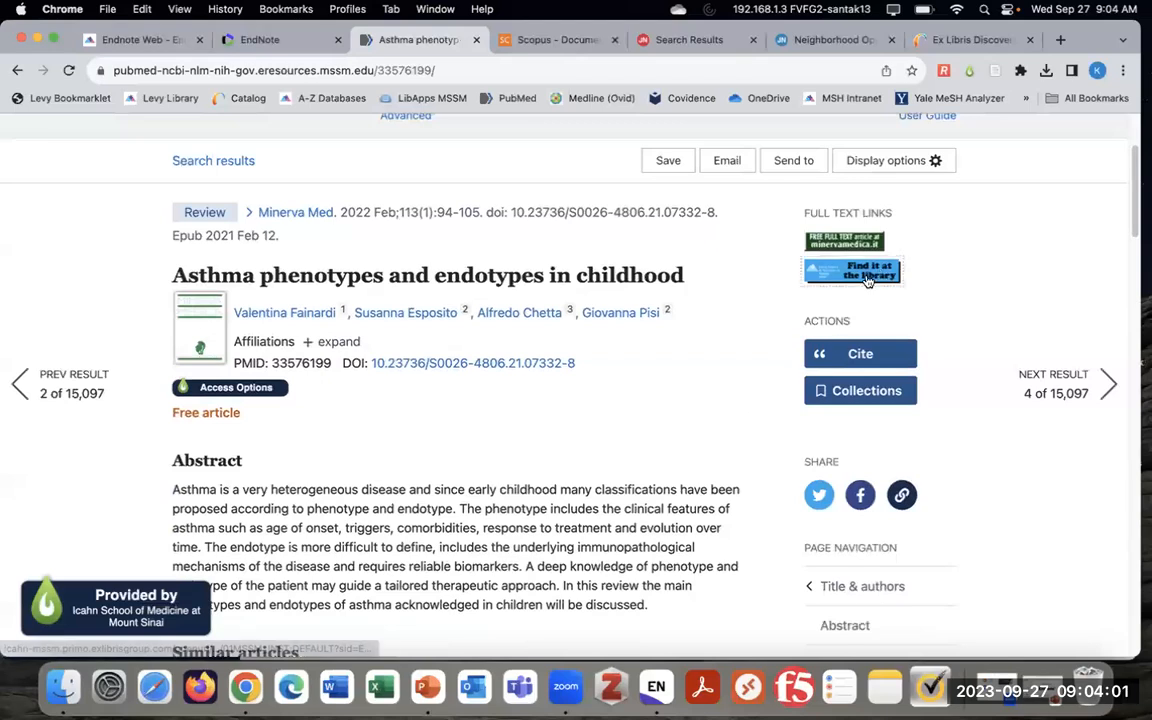
pyautogui.click(845, 269)
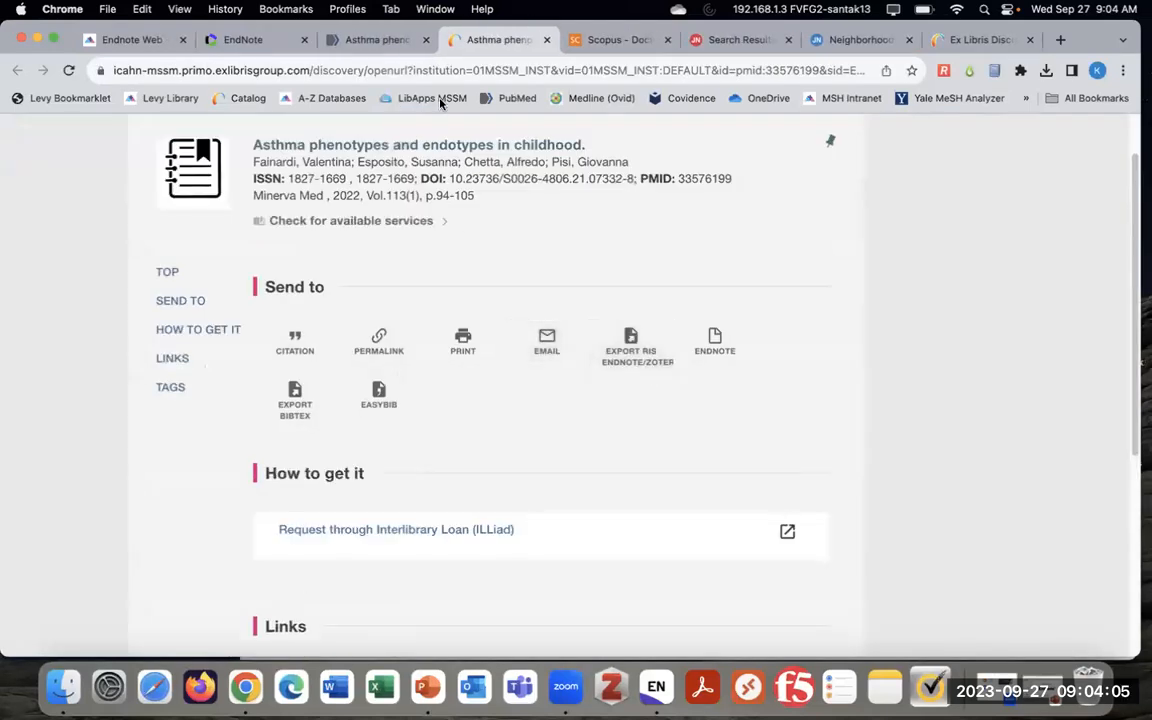
pyautogui.click(546, 40)
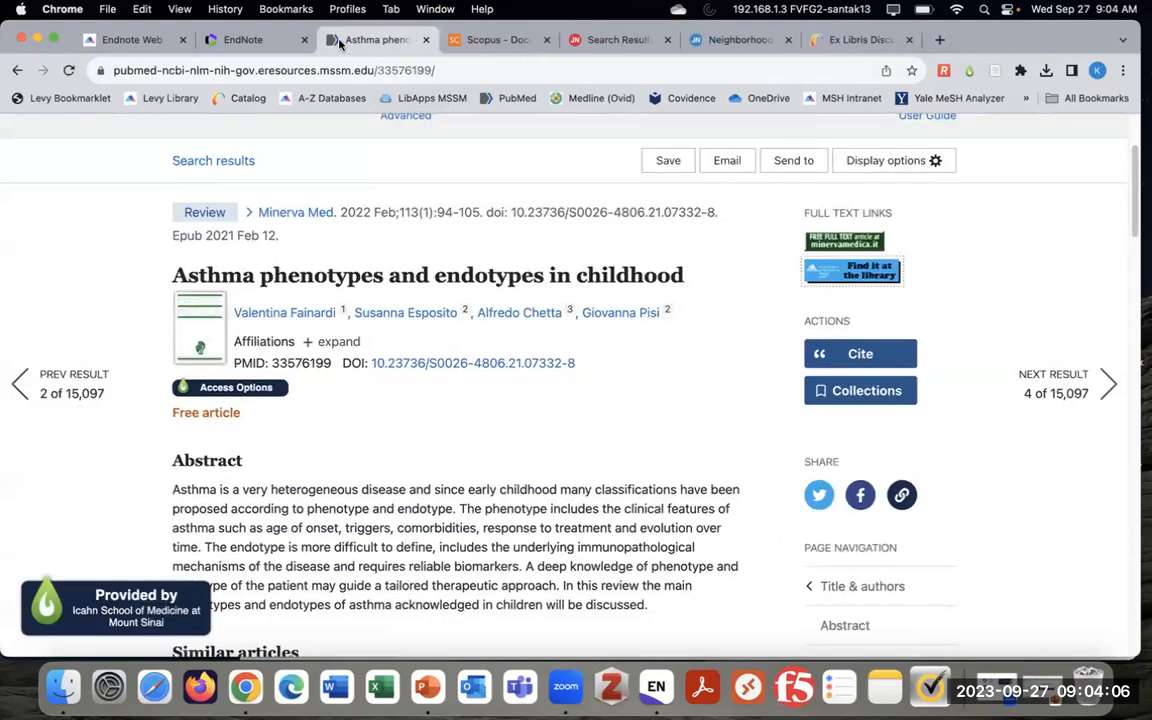
pyautogui.click(18, 71)
pyautogui.scroll(6, 574, 406)
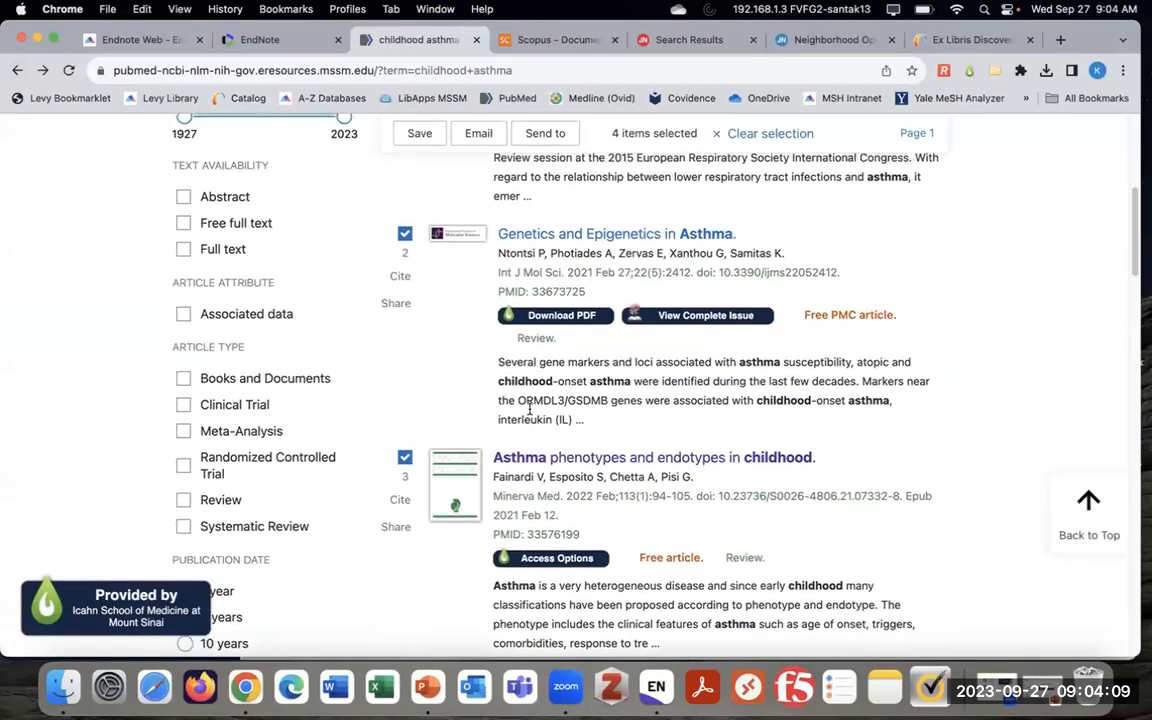
# Reopen Asthma in childhood, try its LibKey PDF download, and close the LibKey page
pyautogui.click(518, 231)
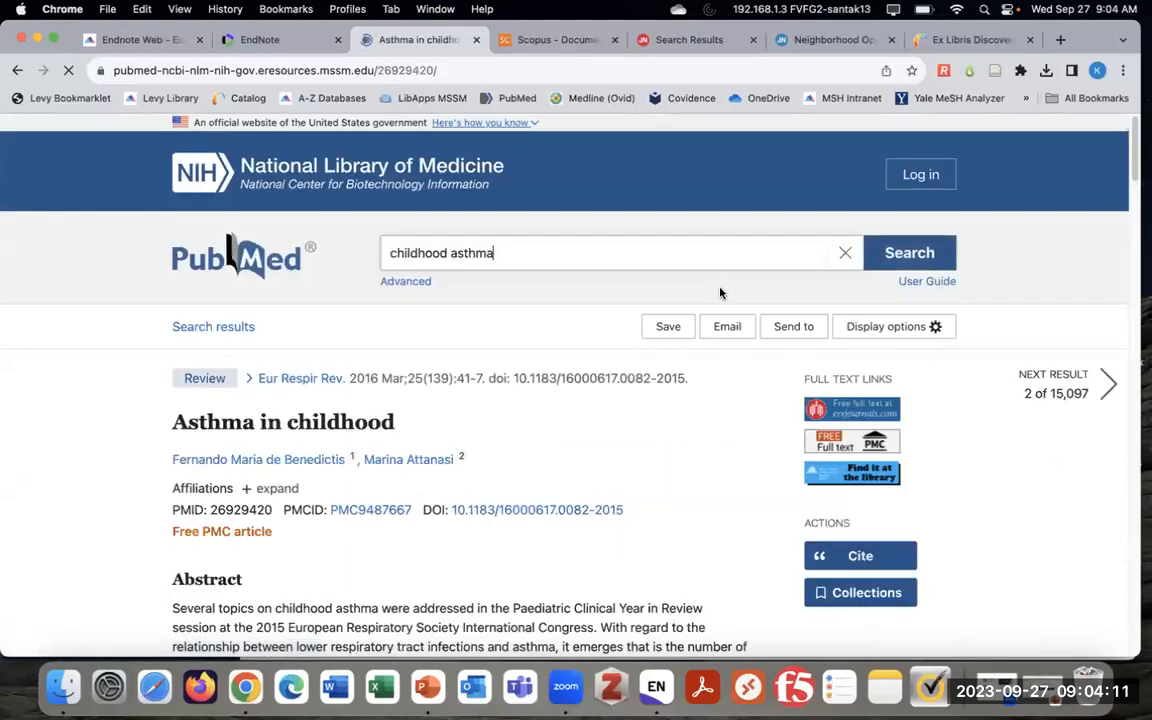
pyautogui.scroll(-2, 620, 499)
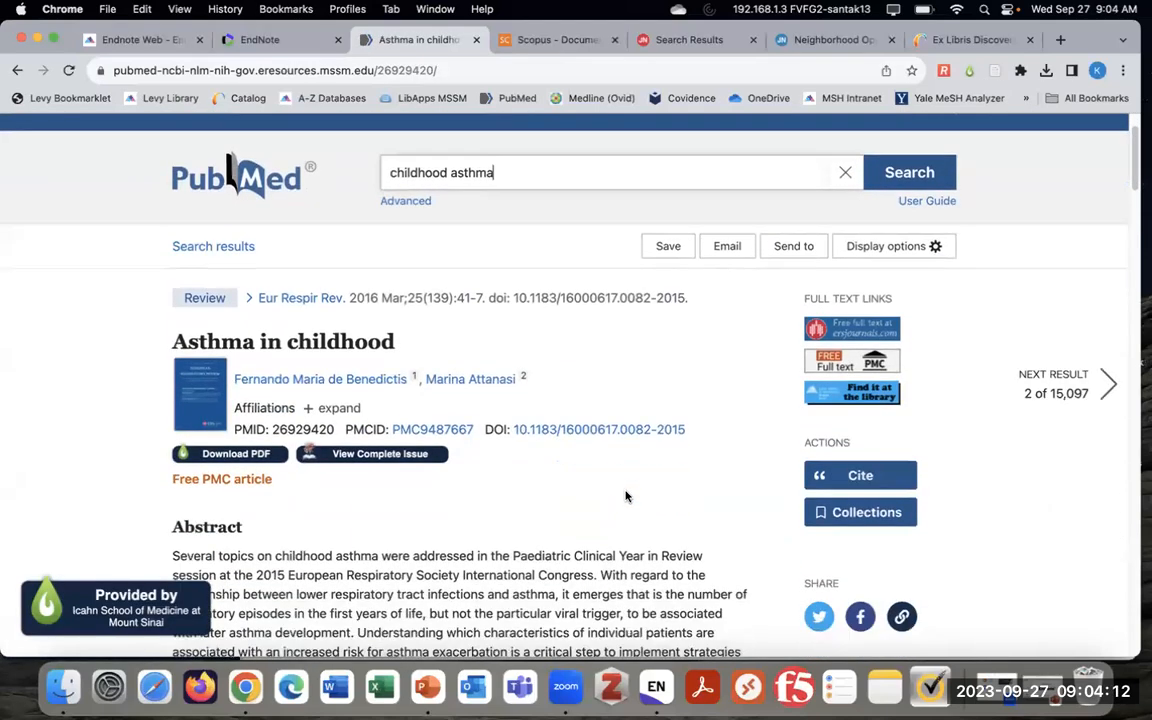
pyautogui.click(240, 453)
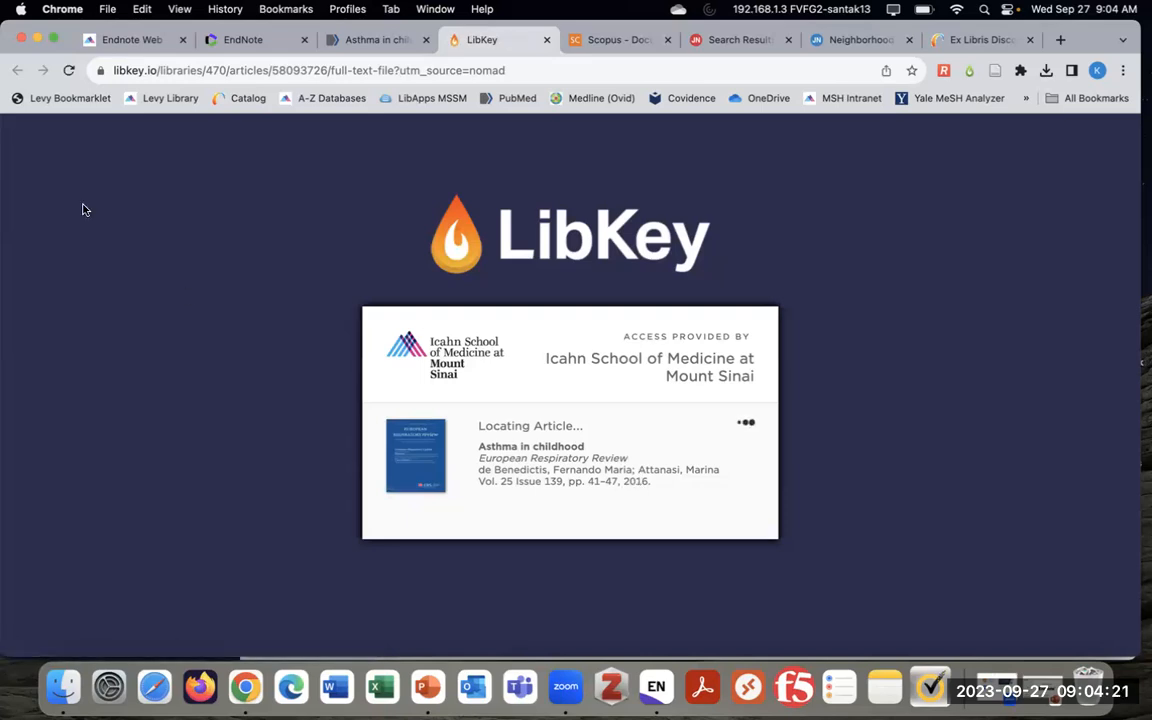
pyautogui.click(68, 70)
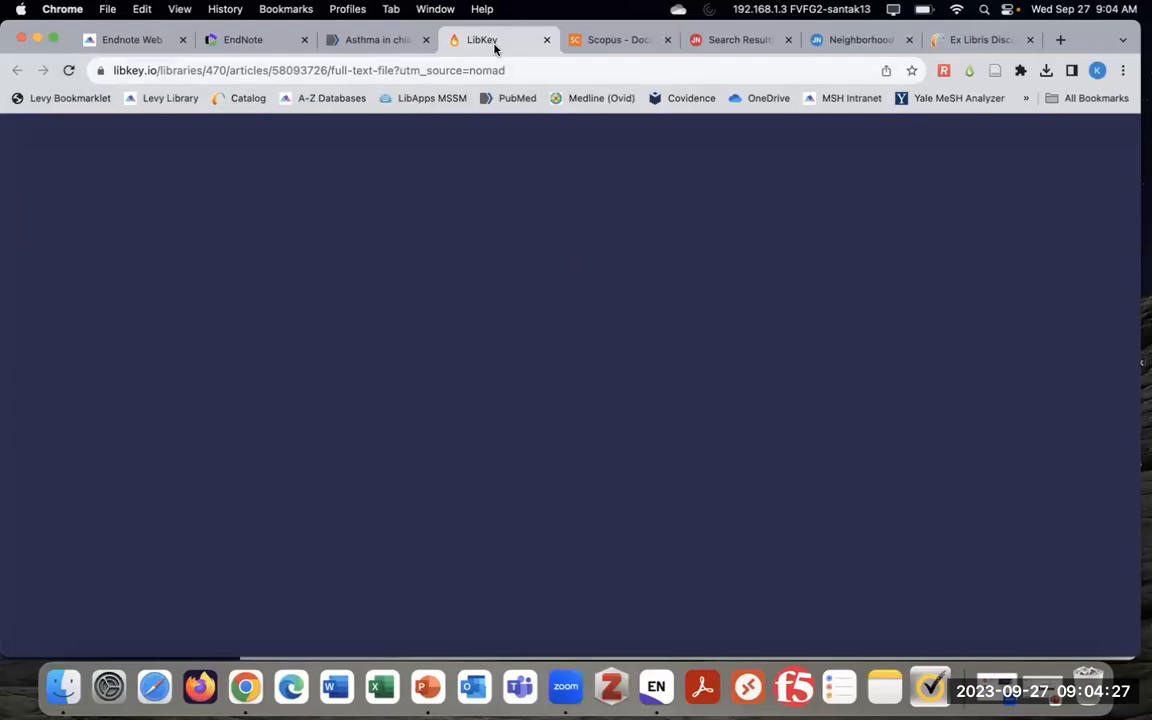
pyautogui.click(547, 41)
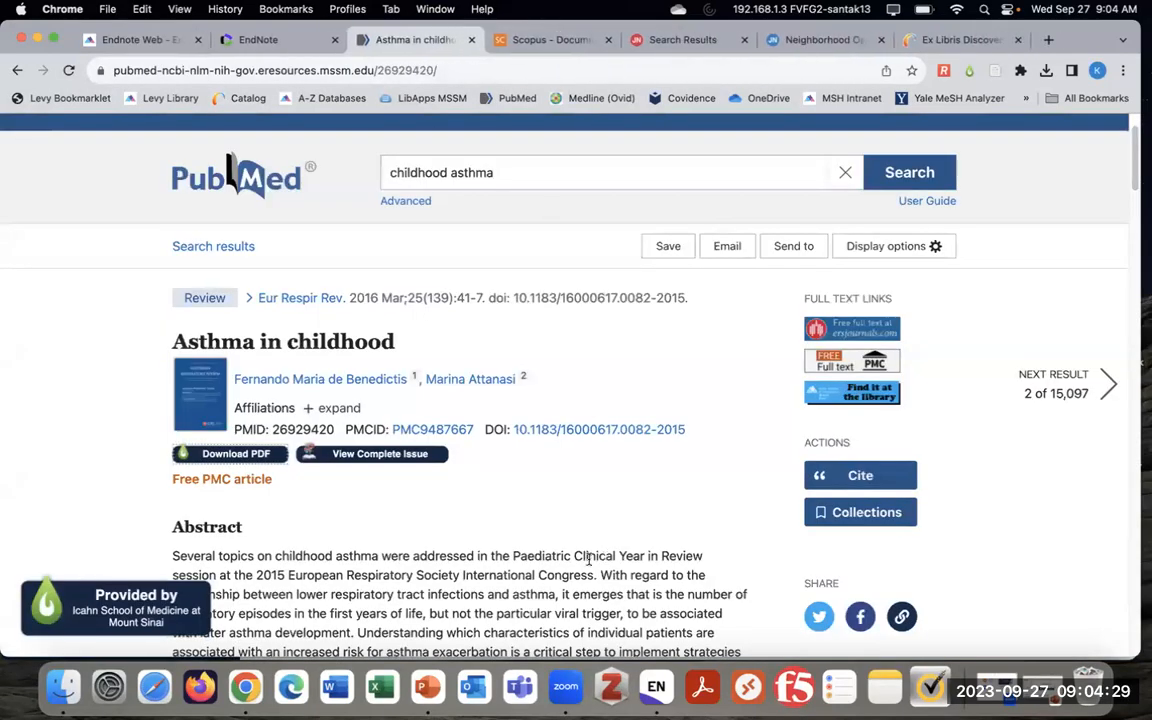
# Back in EndNote, select the Akar-Ghibril 2020 reference and show its Summary with abstract
pyautogui.click(611, 686)
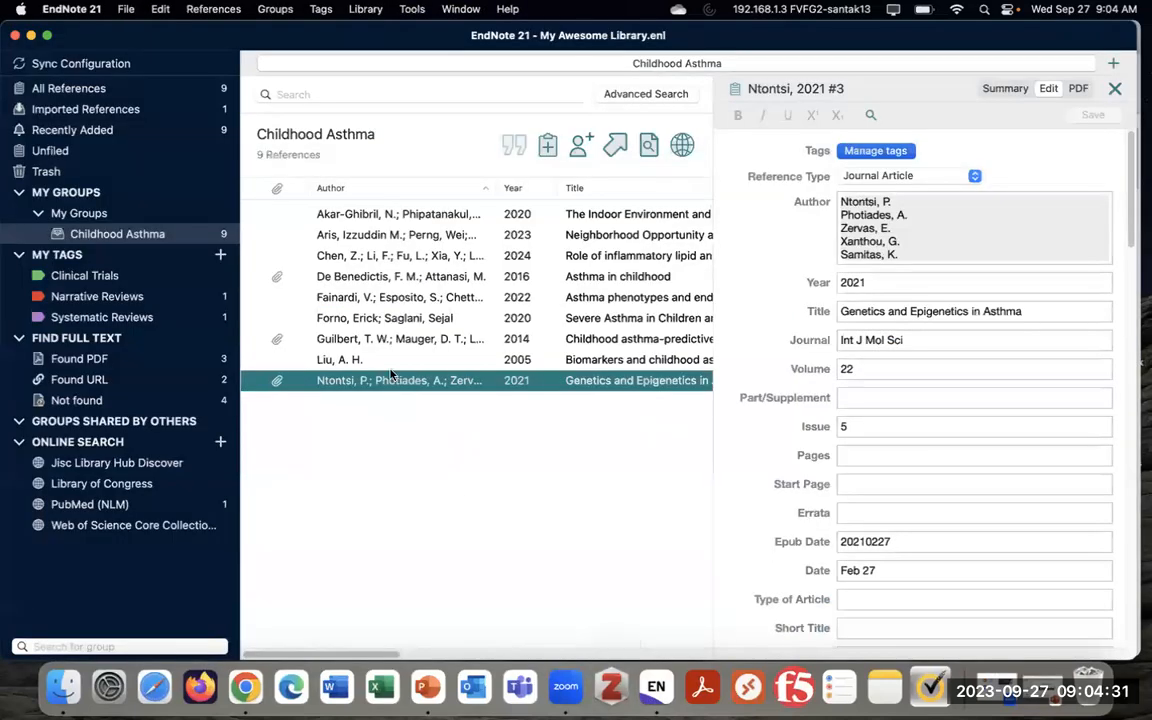
pyautogui.click(430, 216)
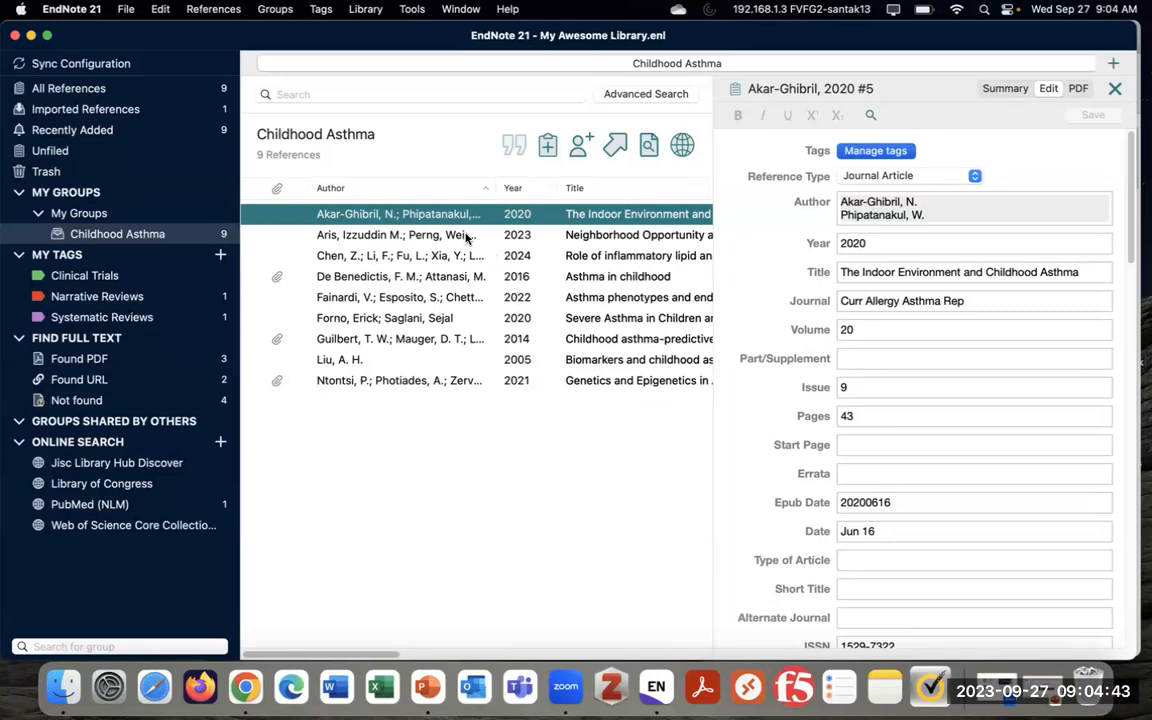
pyautogui.click(472, 235)
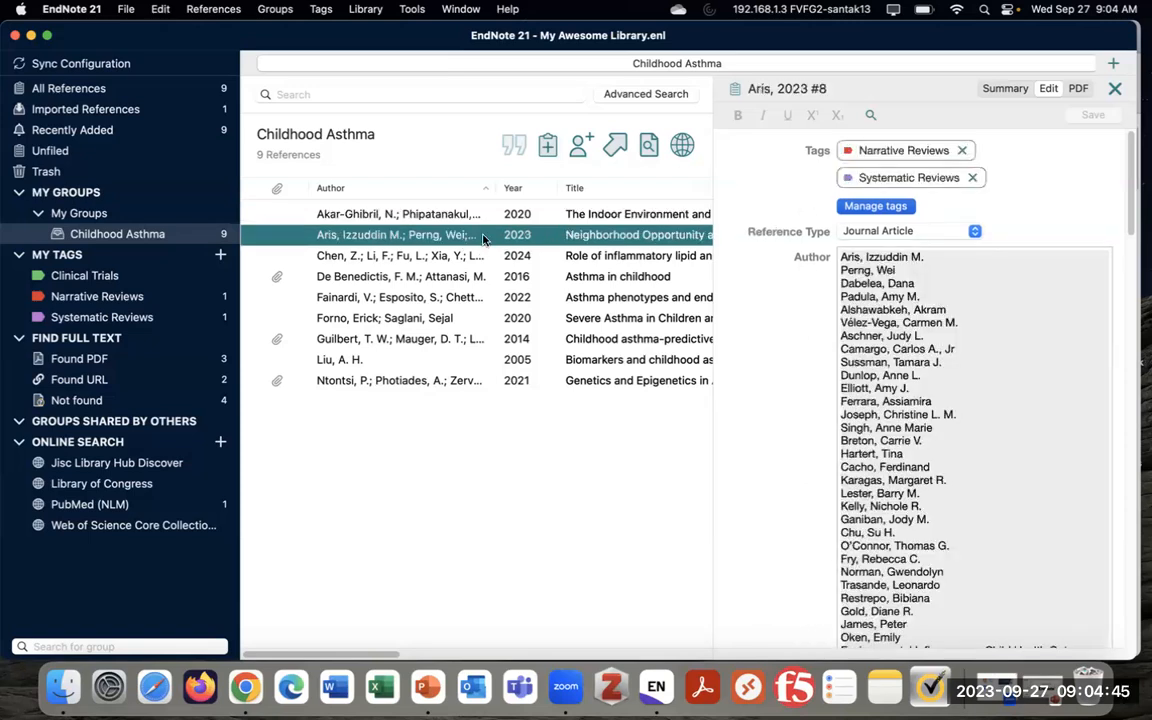
pyautogui.click(470, 216)
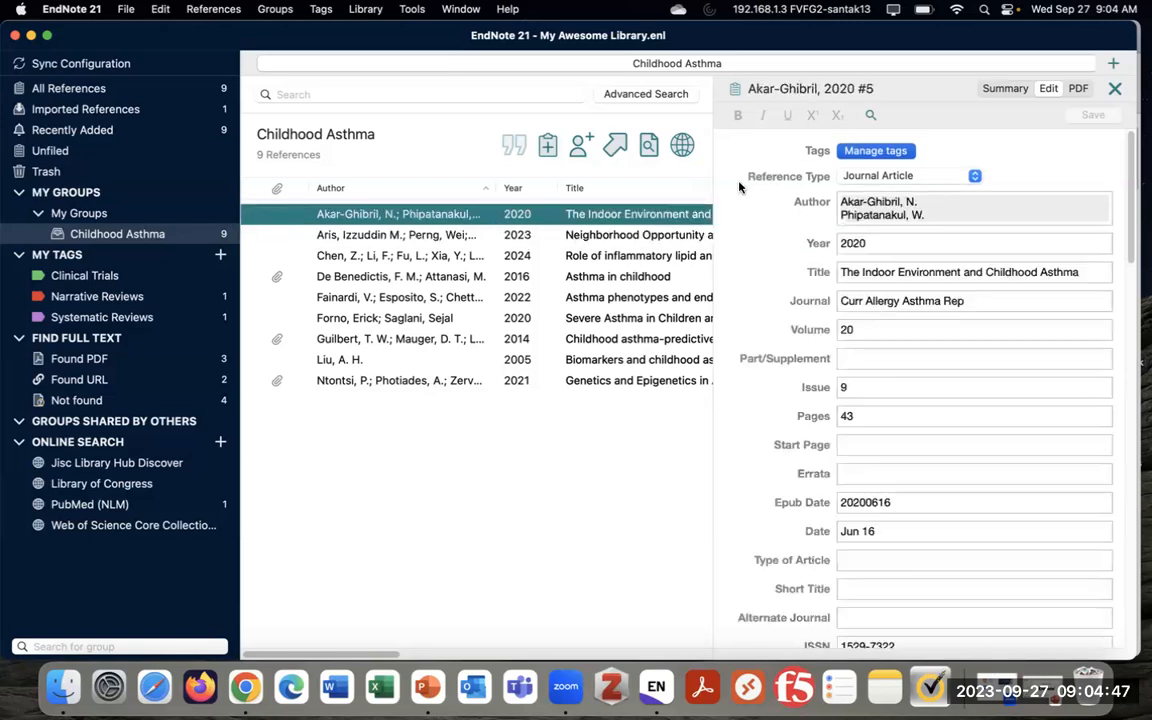
pyautogui.click(1000, 89)
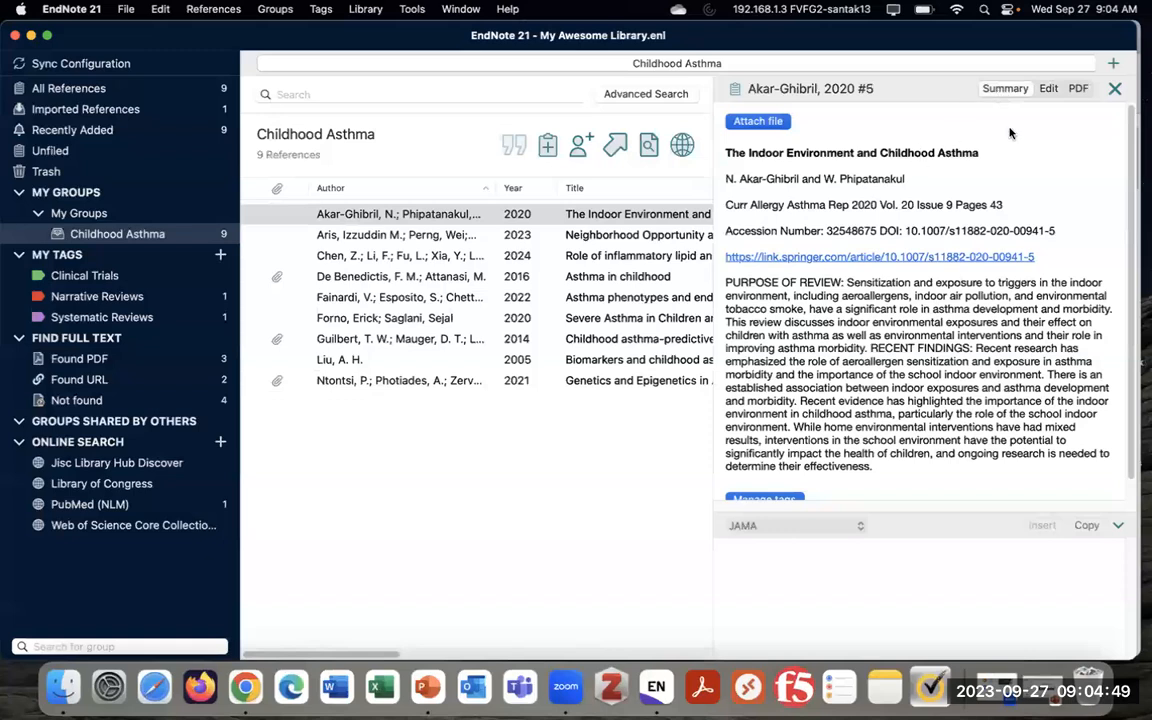
pyautogui.click(767, 124)
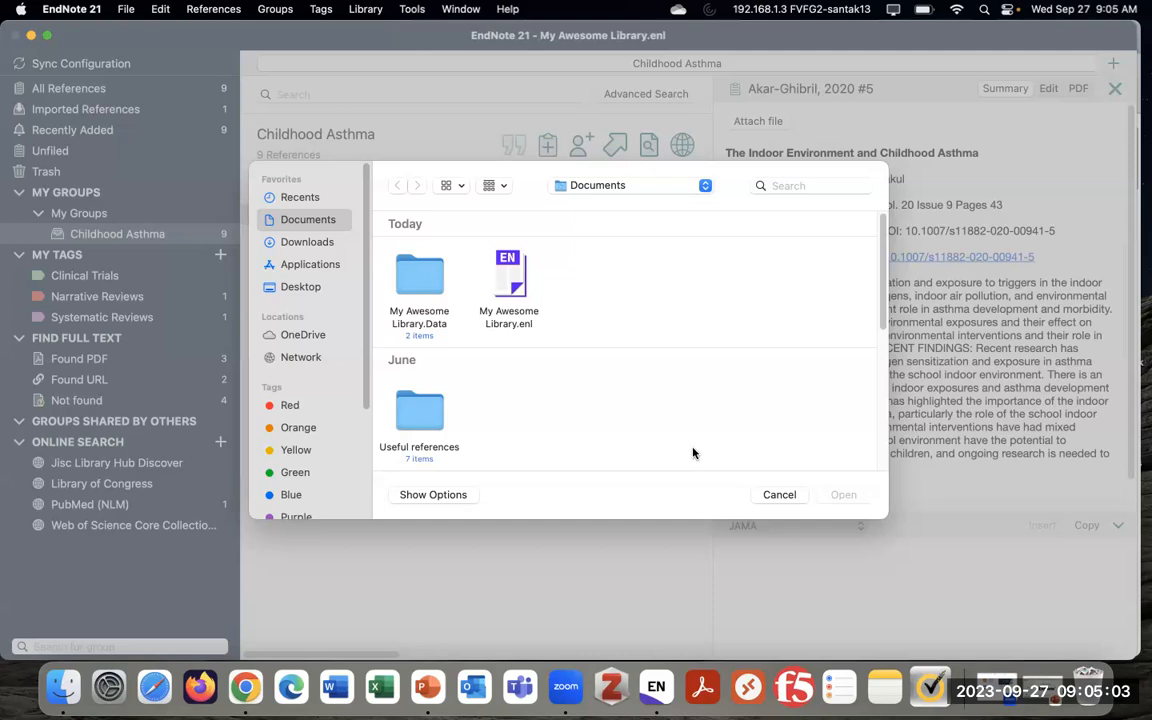
pyautogui.click(781, 494)
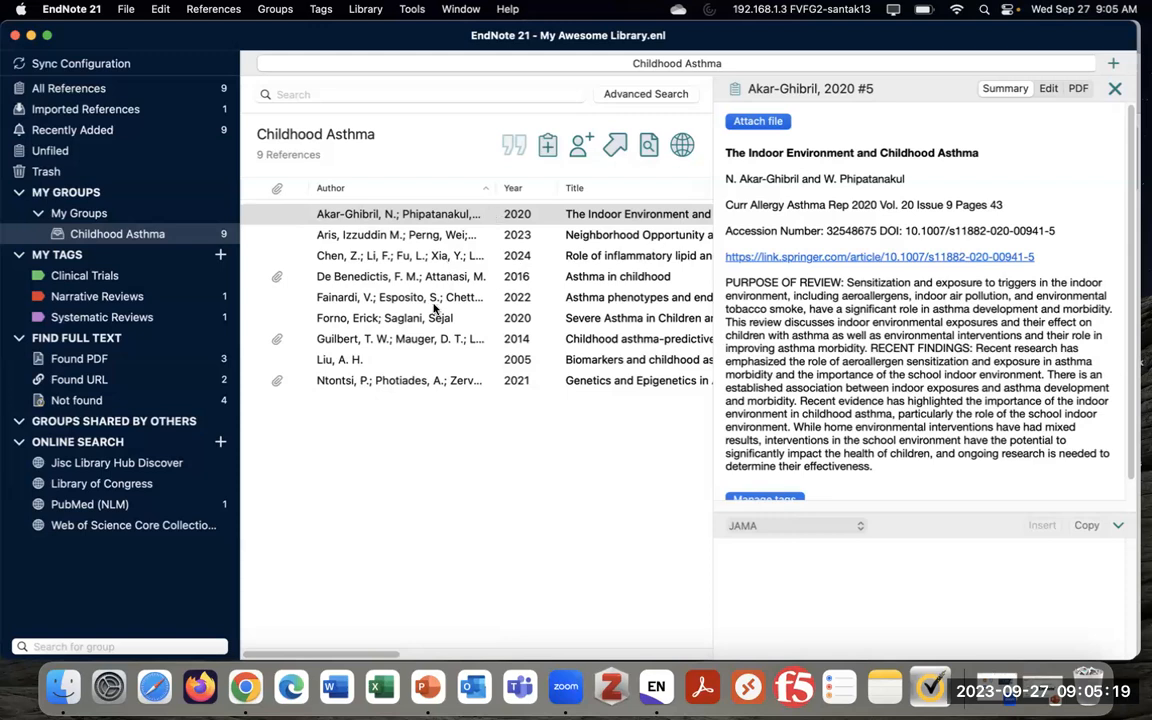
# Select the De Benedictis 2016 reference and show its attached PDF in the PDF tab
pyautogui.click(410, 280)
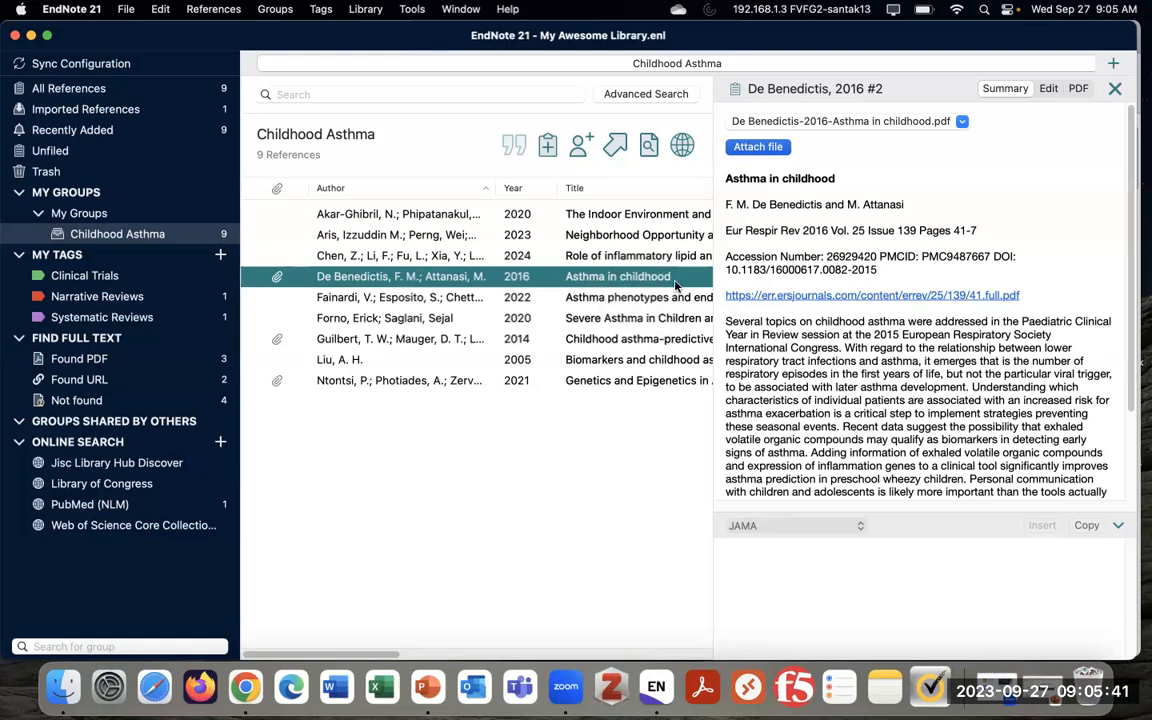
pyautogui.hscroll(5, 550, 258)
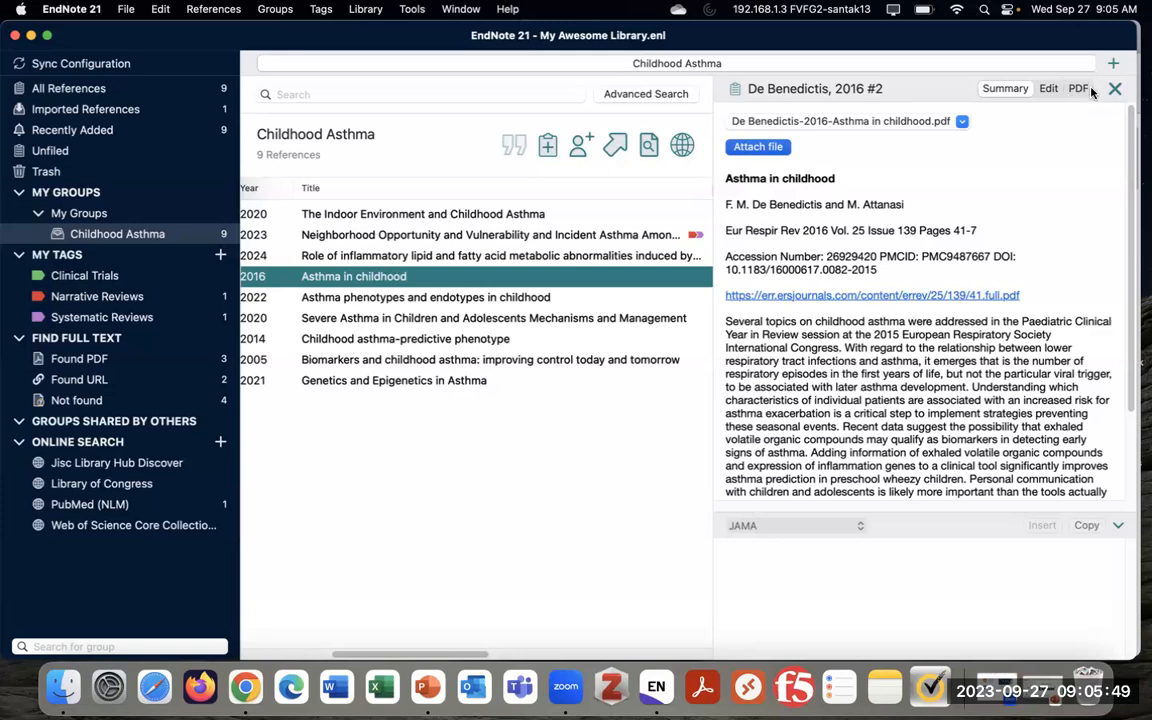
pyautogui.click(1077, 88)
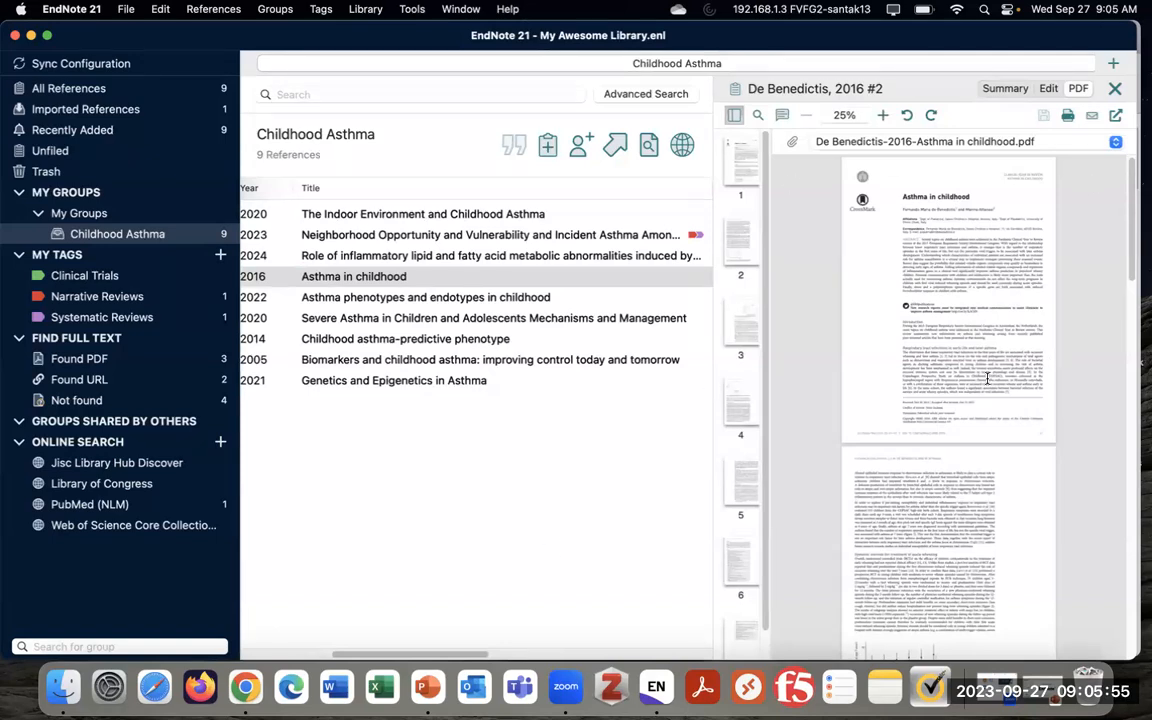
# Open the De Benedictis PDF in its own window and yellow-highlight the respiratory infections opening lines
pyautogui.click(1116, 115)
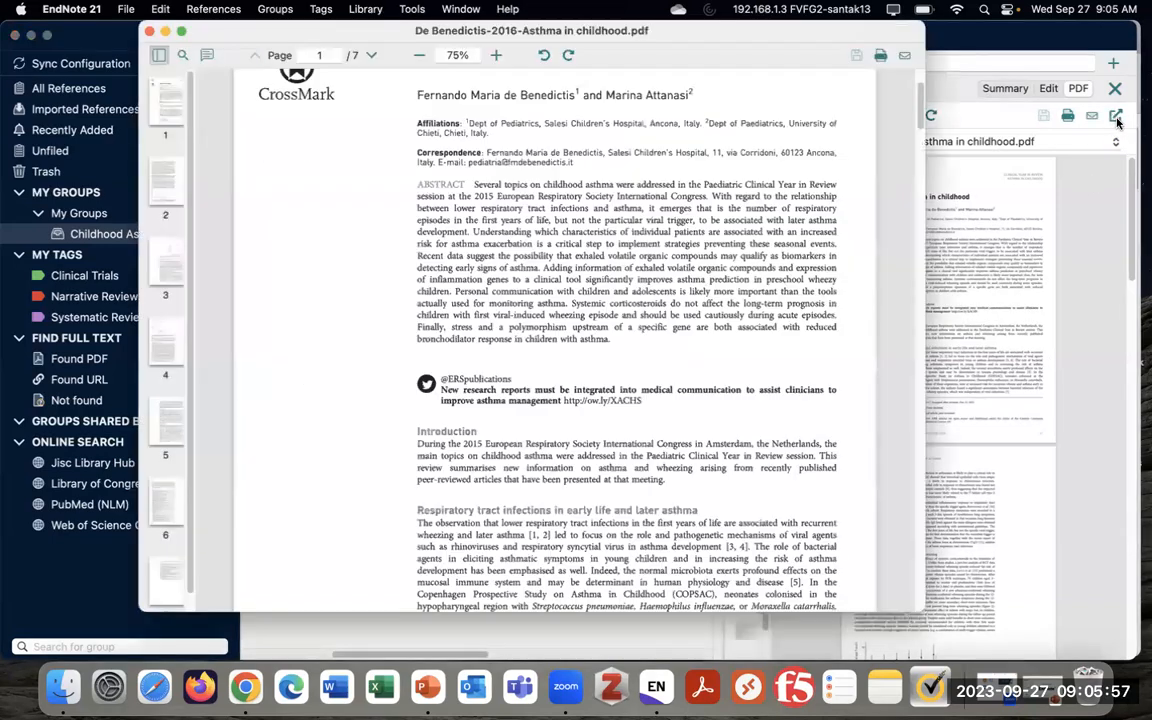
pyautogui.scroll(-10, 574, 290)
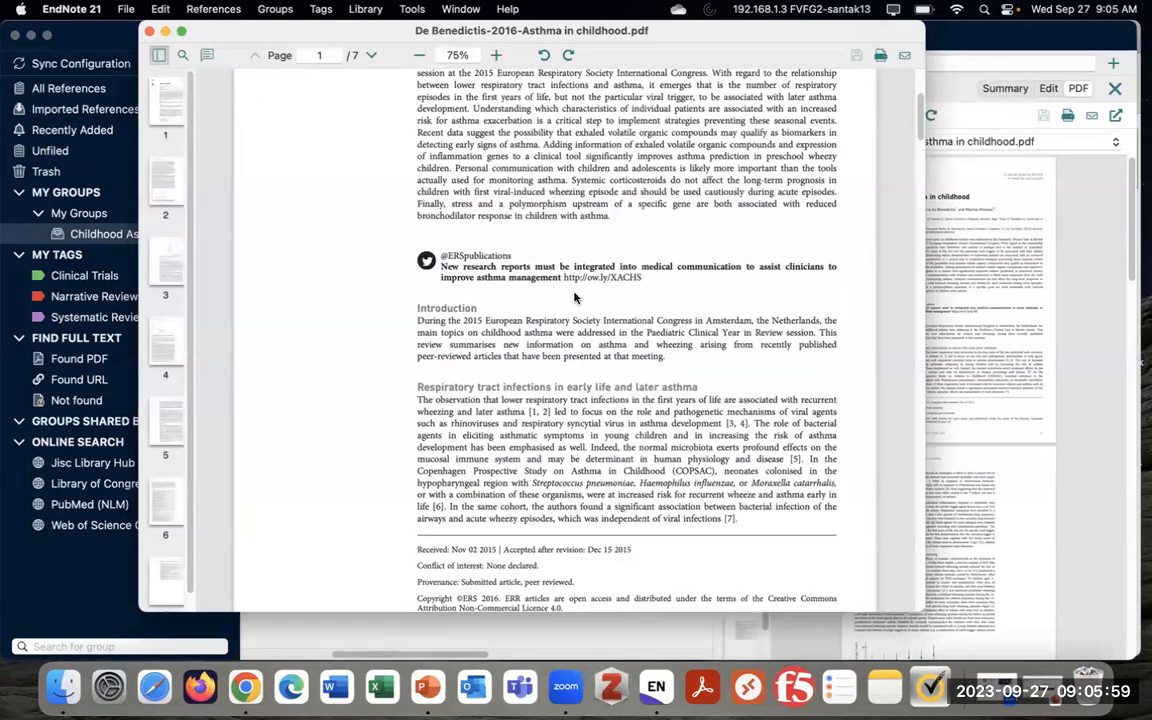
pyautogui.scroll(5, 541, 369)
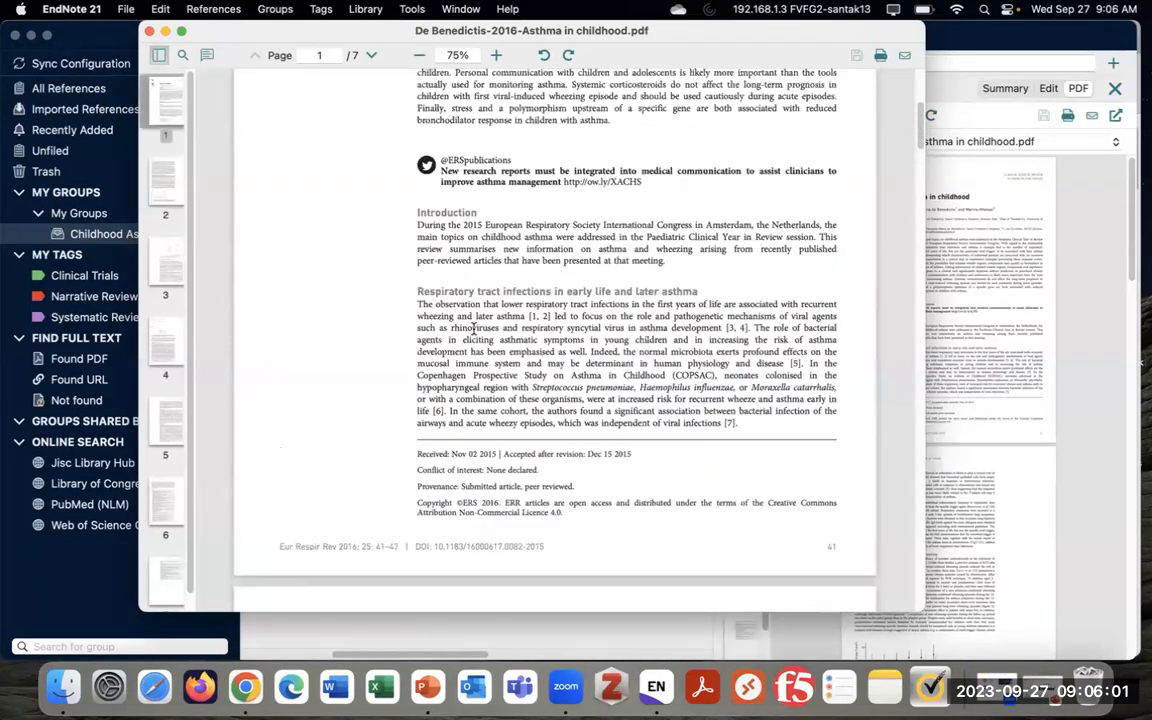
pyautogui.moveTo(431, 303); pyautogui.dragTo(556, 340)
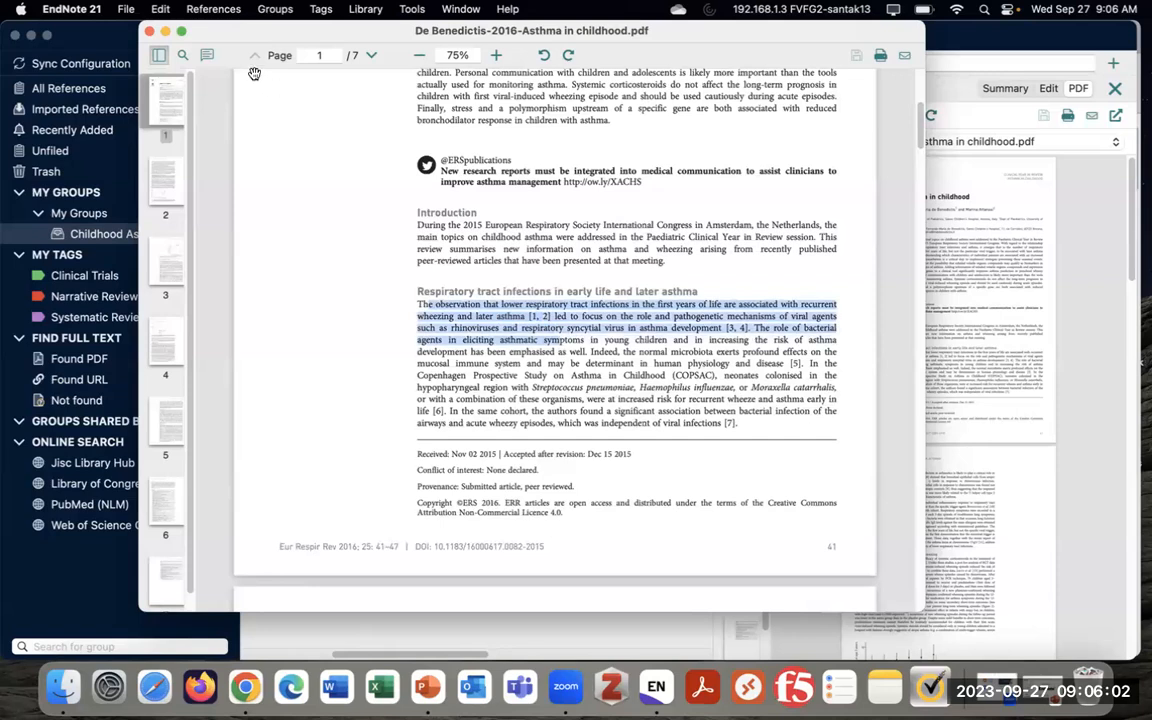
pyautogui.click(206, 55)
pyautogui.click(180, 81)
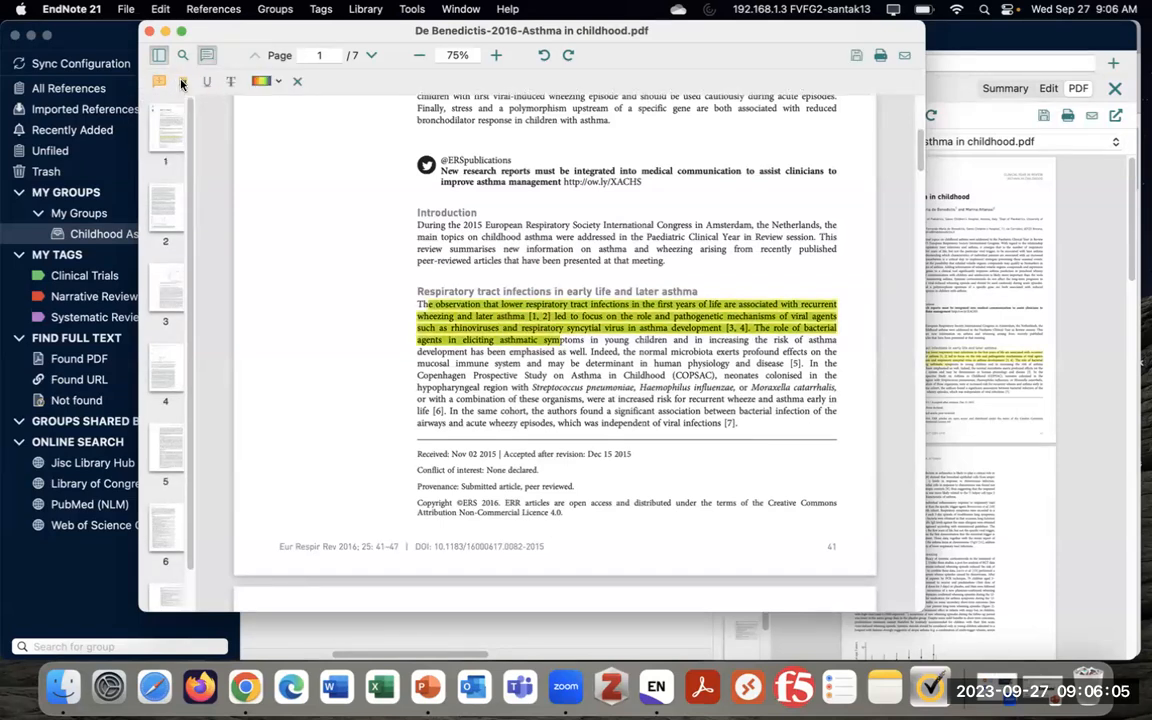
# Add a sticky note 'I am writing tons of notes' on the COPSAC passage, save, and close the window
pyautogui.moveTo(444, 363); pyautogui.dragTo(637, 387)
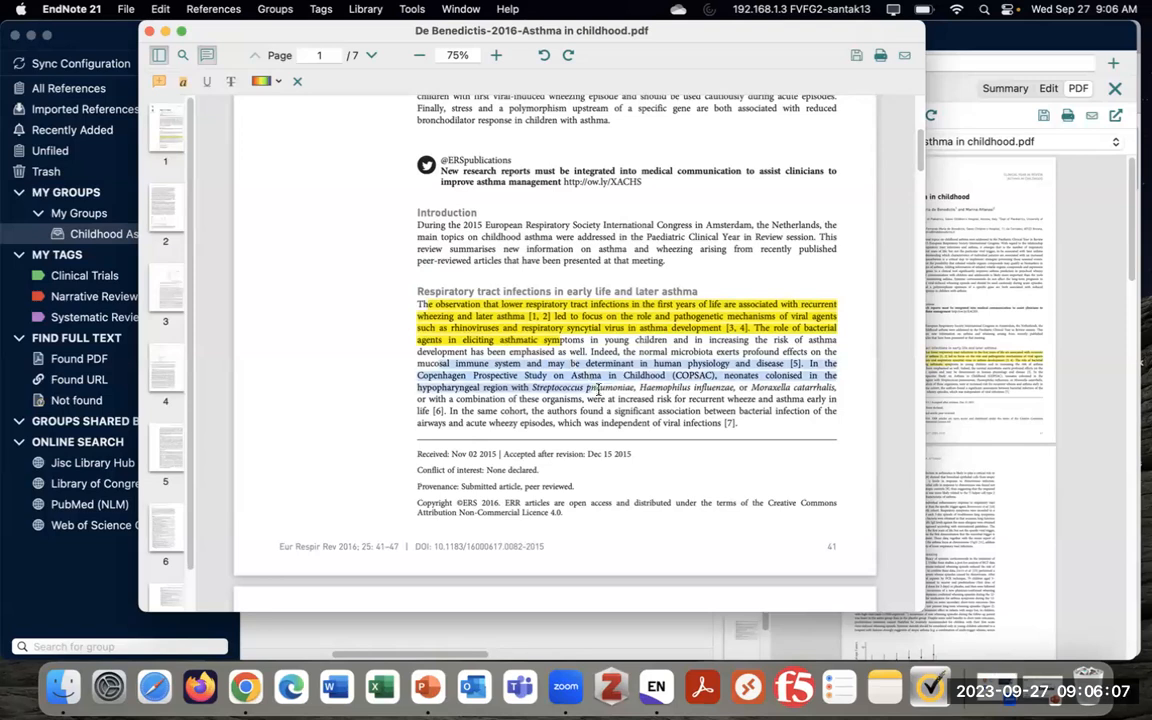
pyautogui.click(158, 81)
pyautogui.click(849, 344)
pyautogui.moveTo(229, 481); pyautogui.dragTo(166, 478)
pyautogui.press('super+a')
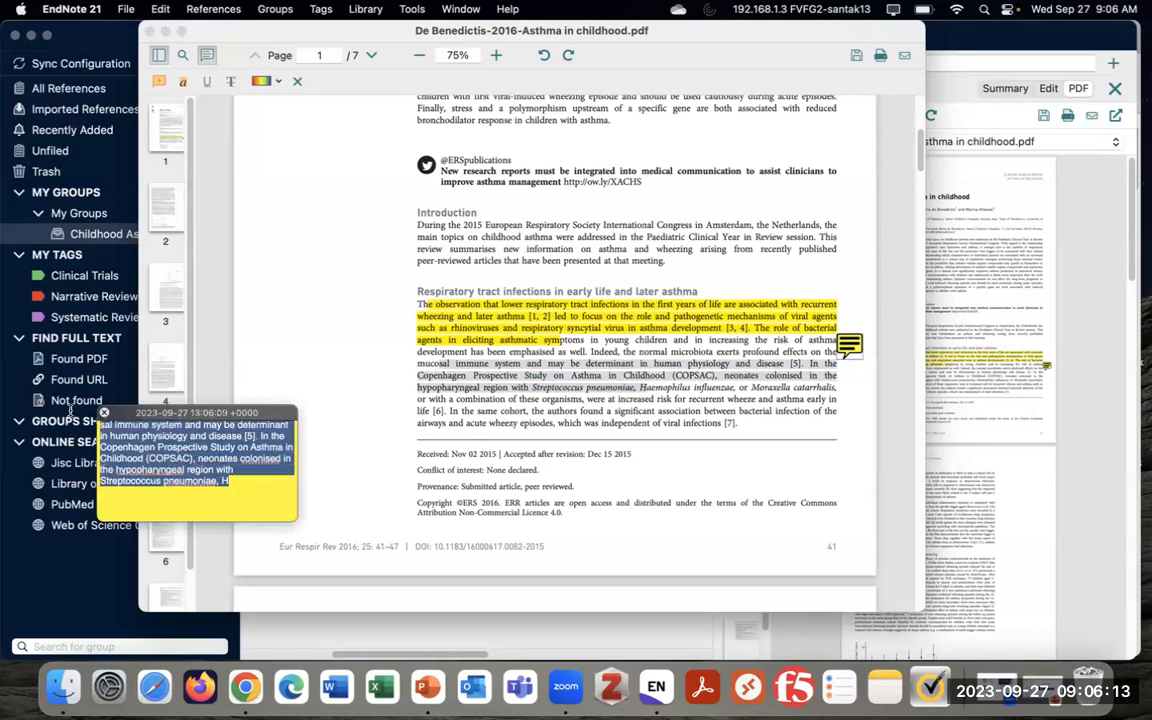
pyautogui.press('BackSpace')
pyautogui.write('I am writing tons of ntoes')
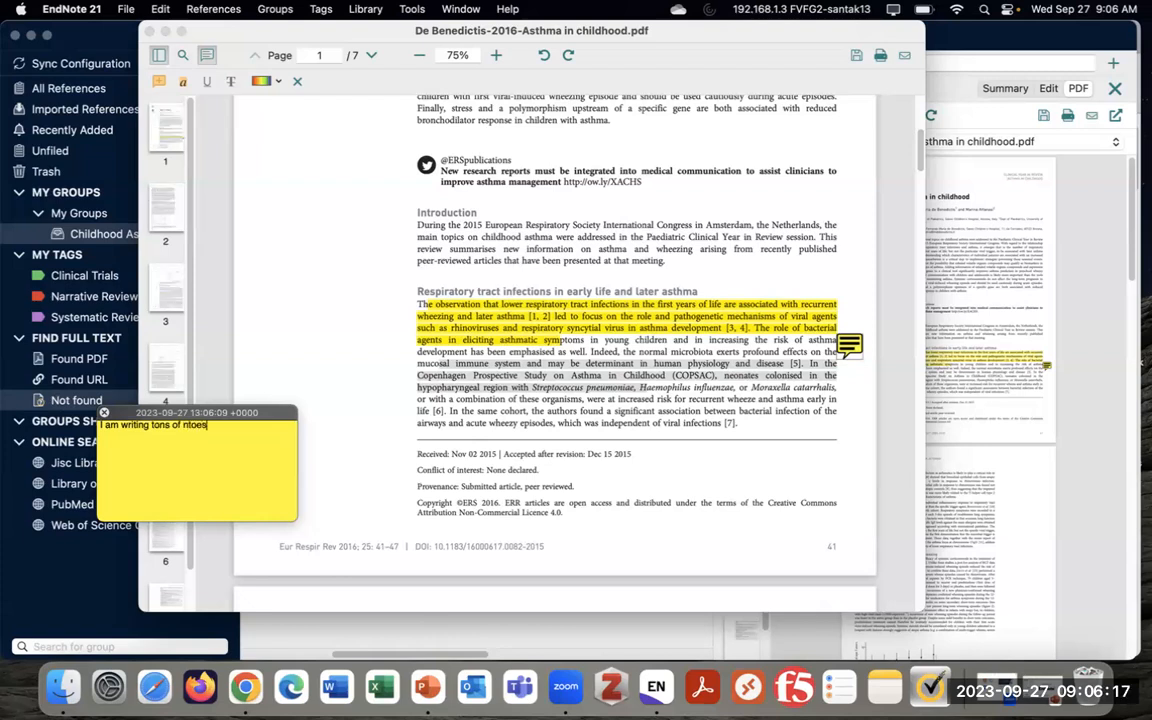
pyautogui.press('BackSpace')
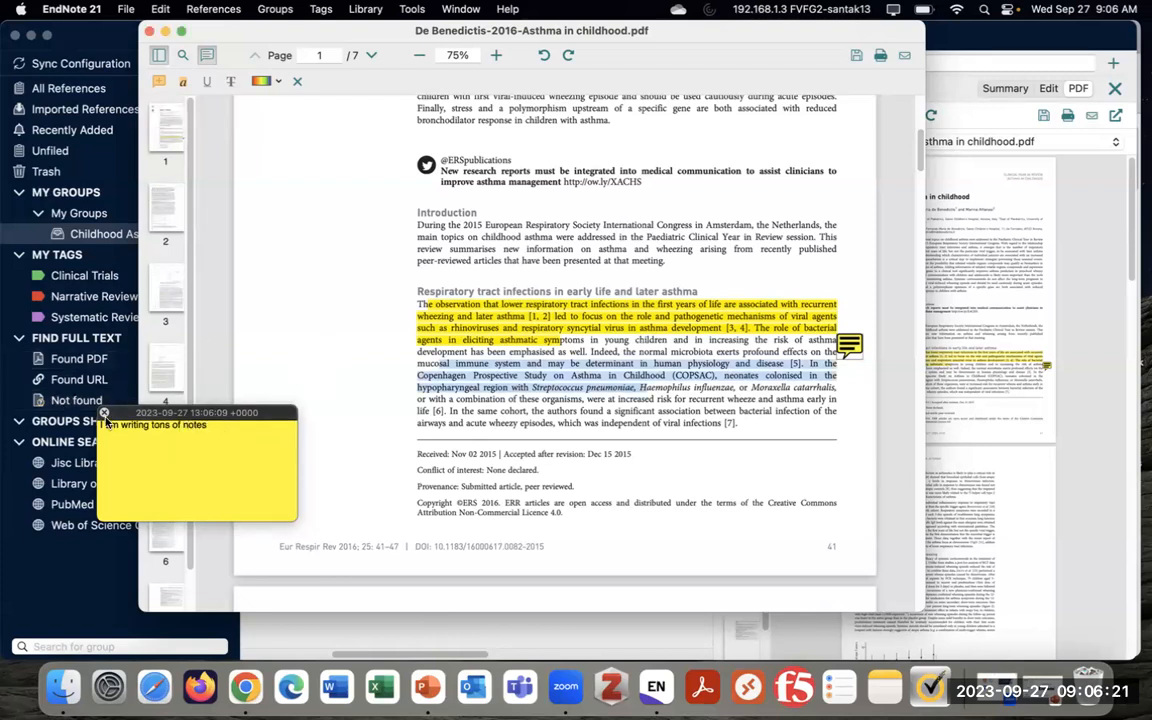
pyautogui.click(104, 413)
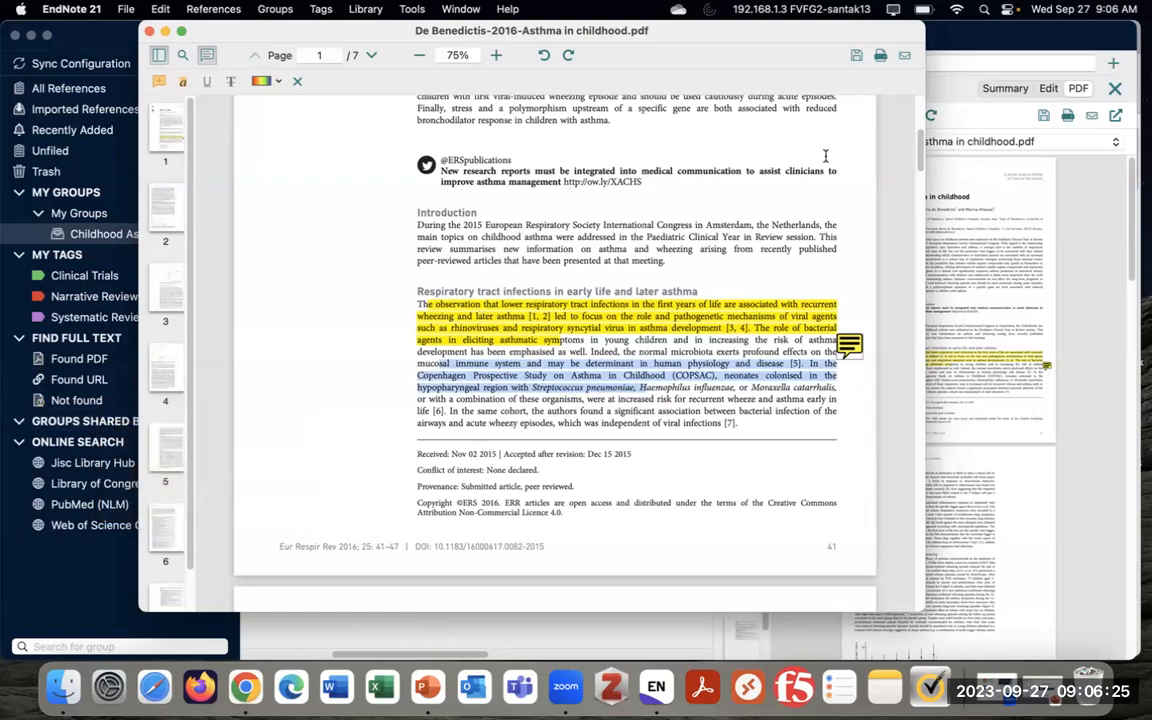
pyautogui.click(857, 56)
pyautogui.click(148, 31)
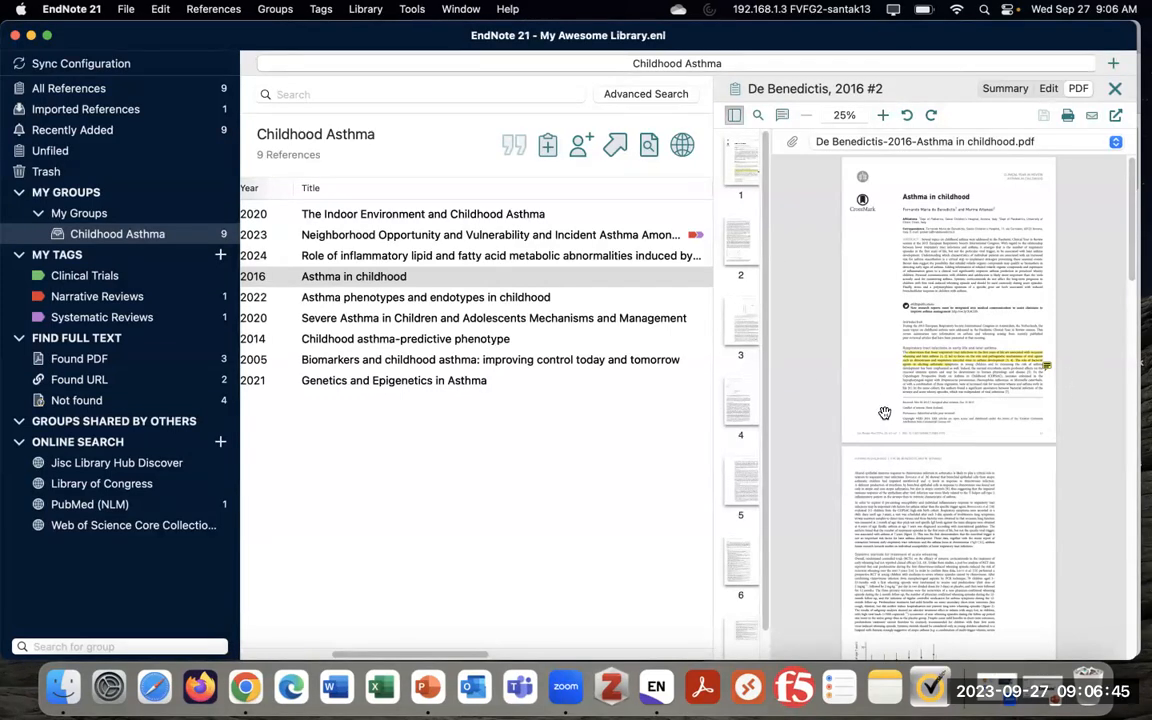
pyautogui.hscroll(-5, 483, 656)
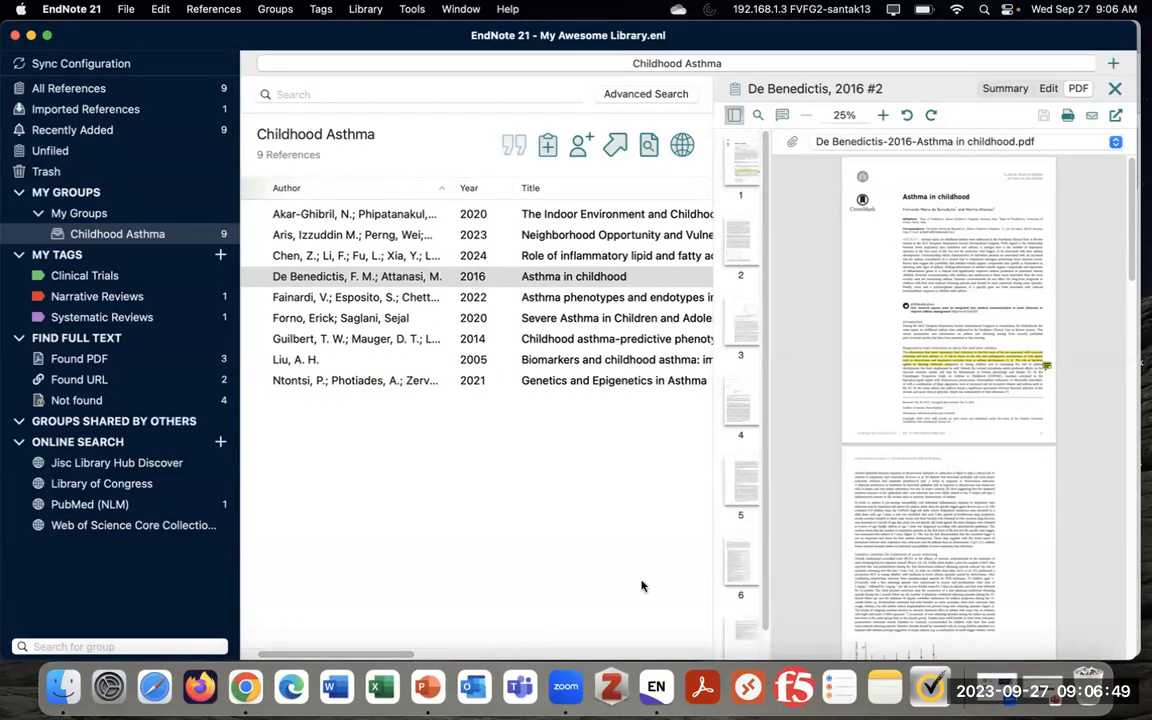
pyautogui.hscroll(-2, 420, 642)
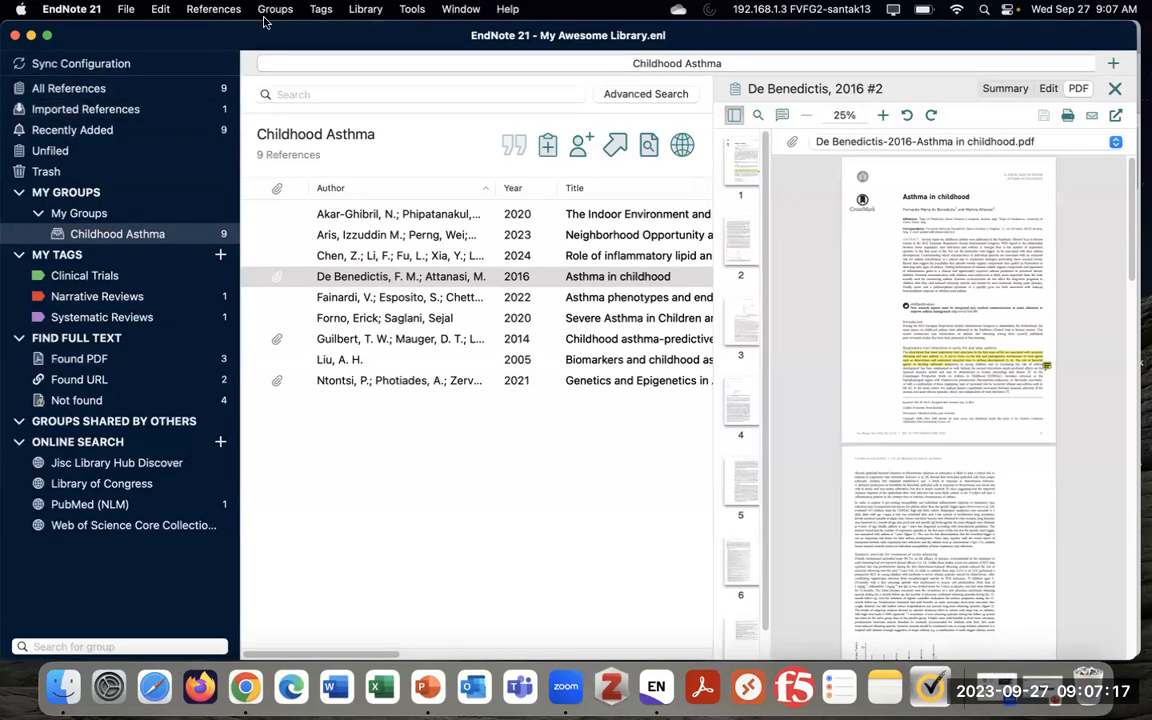
# In Settings' Sync panel, enable sync via the EndNote account login, save, and close Preferences
pyautogui.click(78, 12)
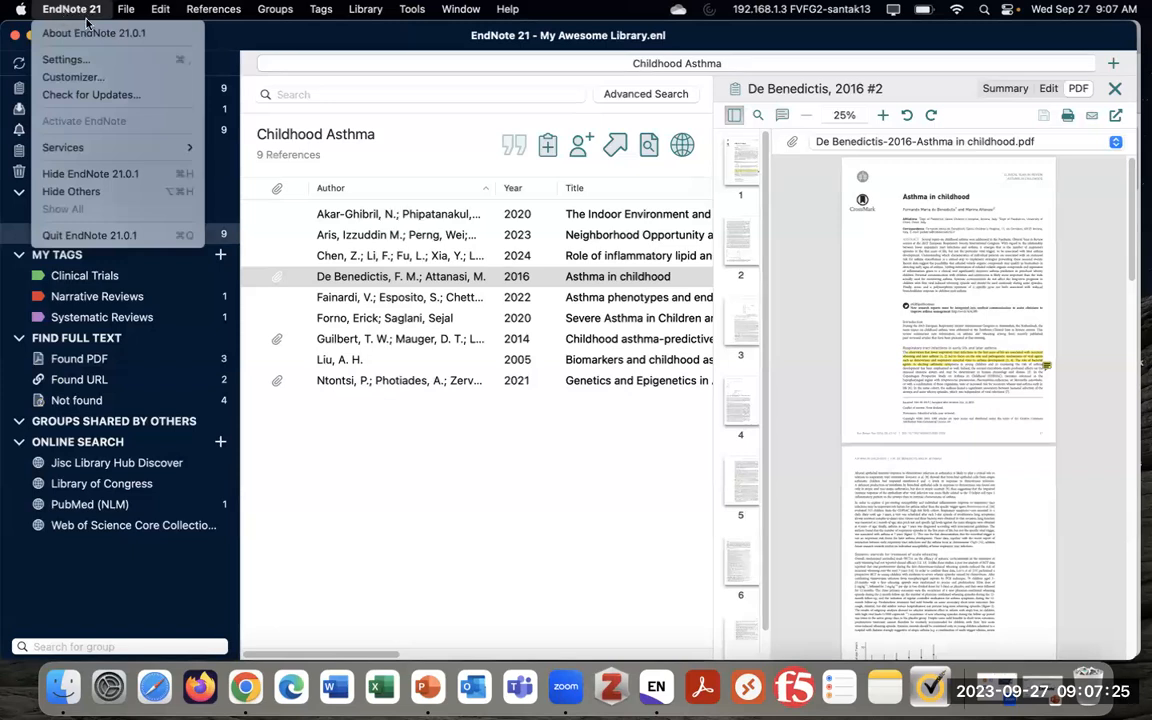
pyautogui.click(143, 65)
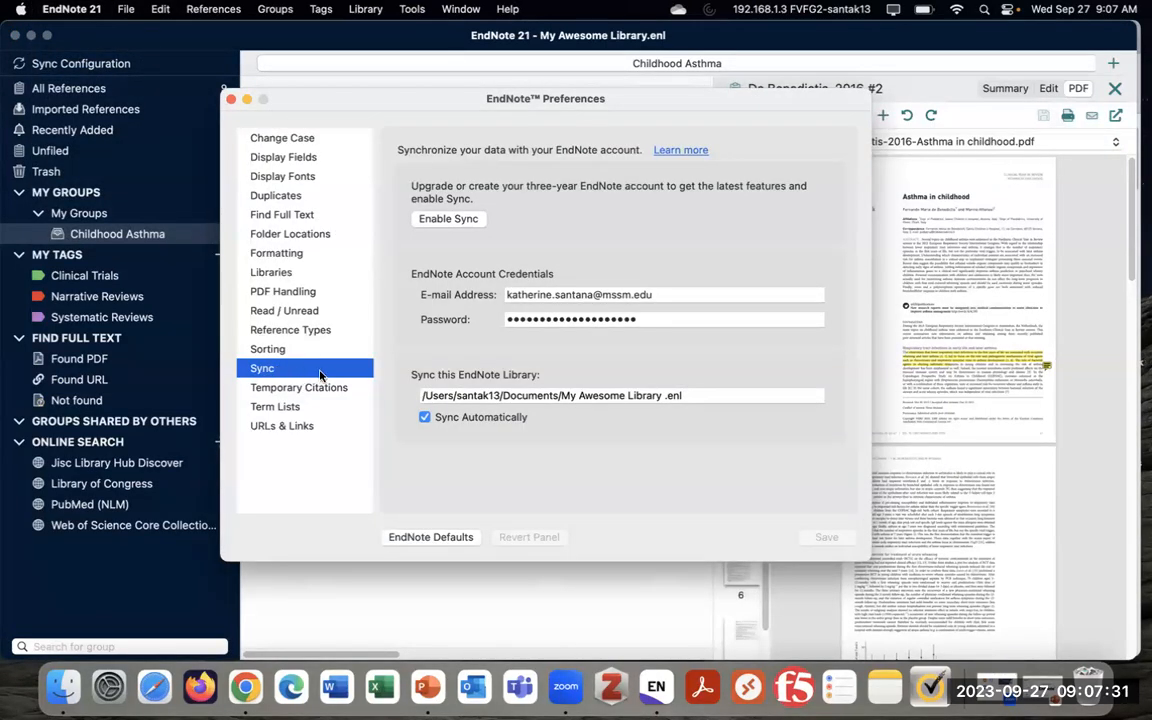
pyautogui.click(690, 319)
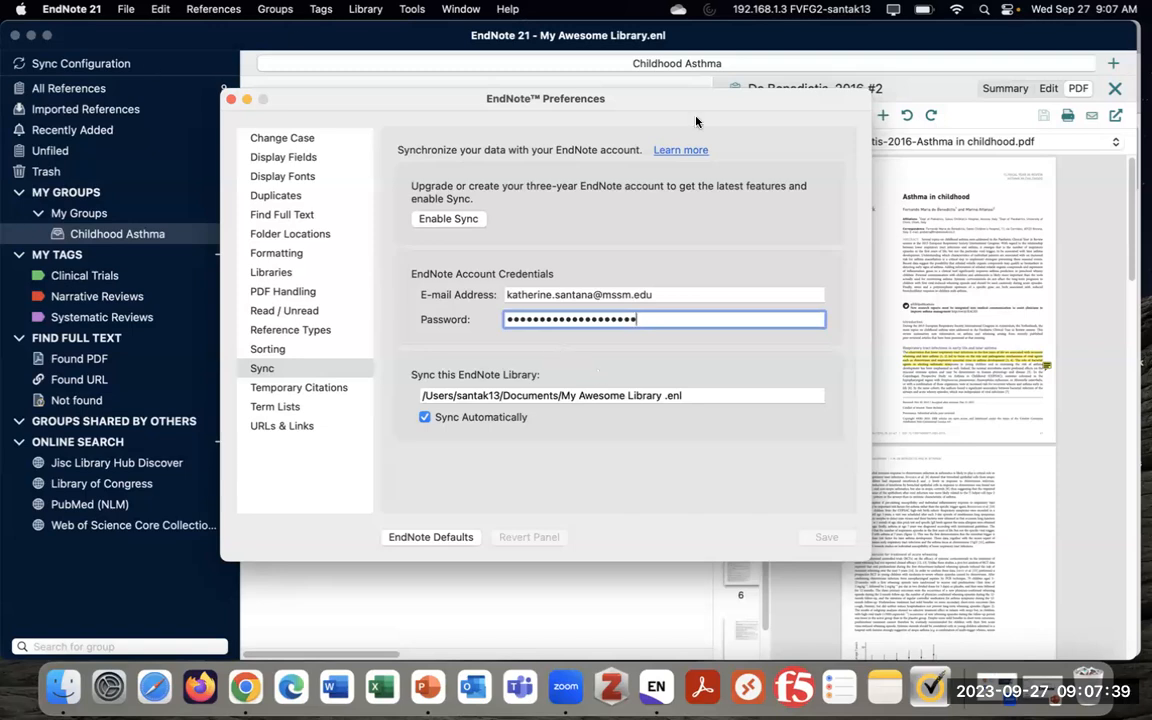
pyautogui.click(464, 223)
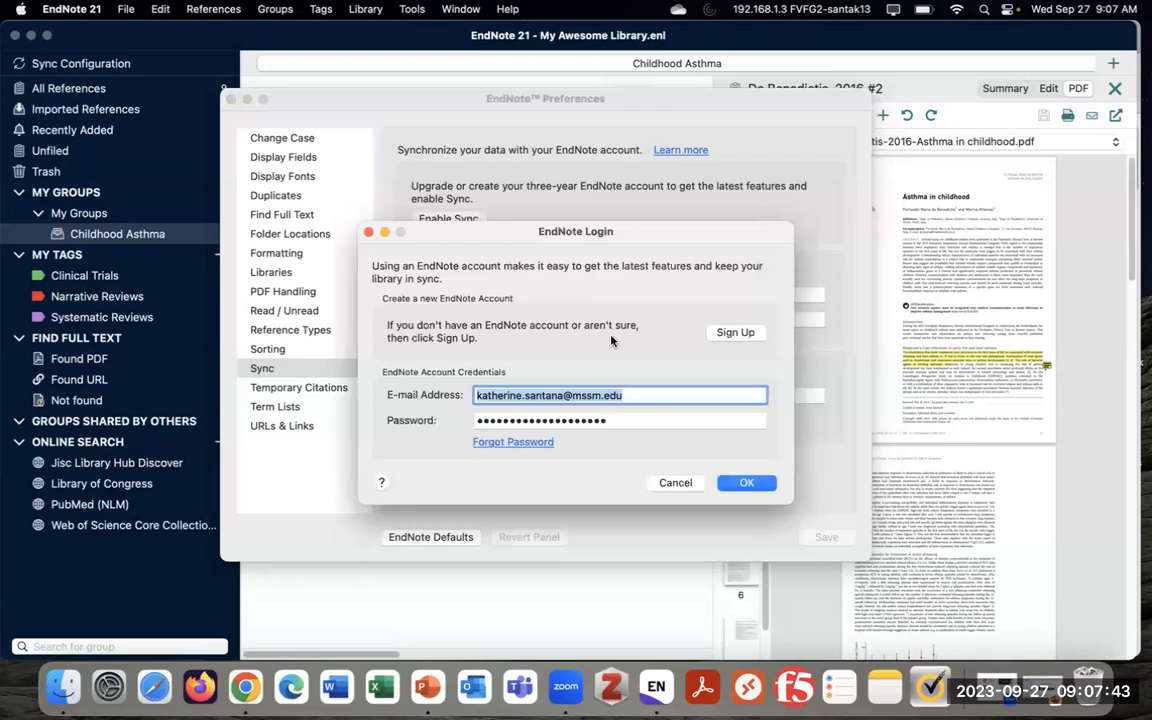
pyautogui.click(746, 483)
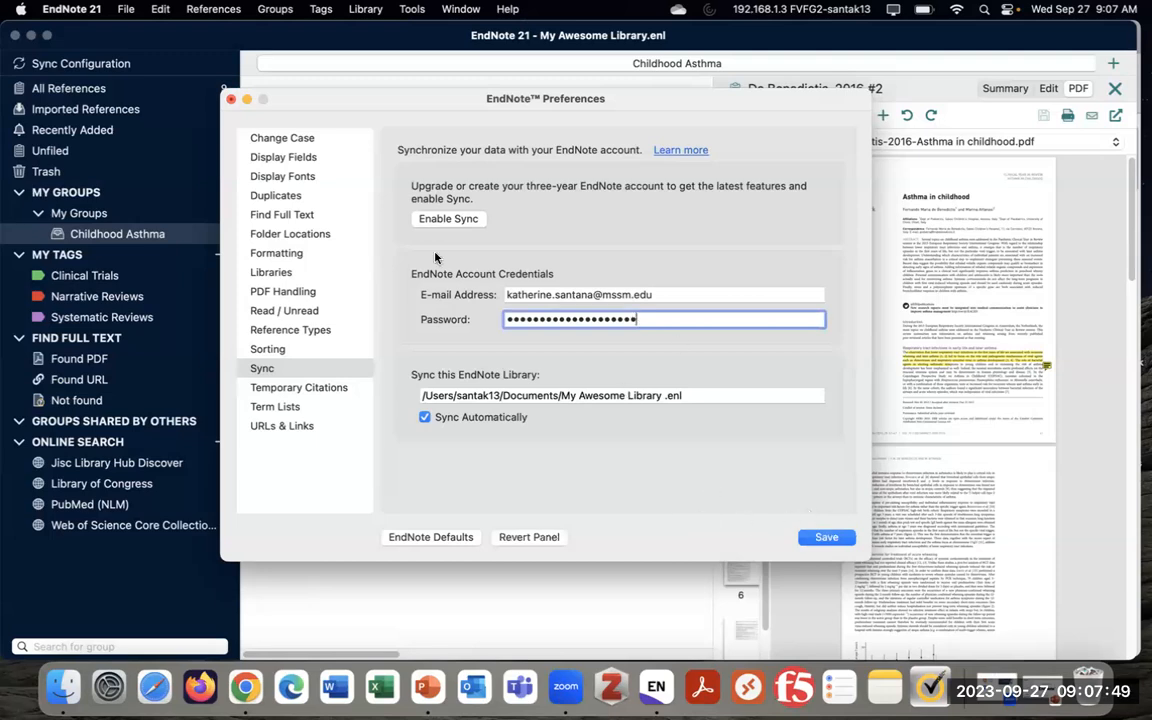
pyautogui.click(446, 219)
pyautogui.click(741, 484)
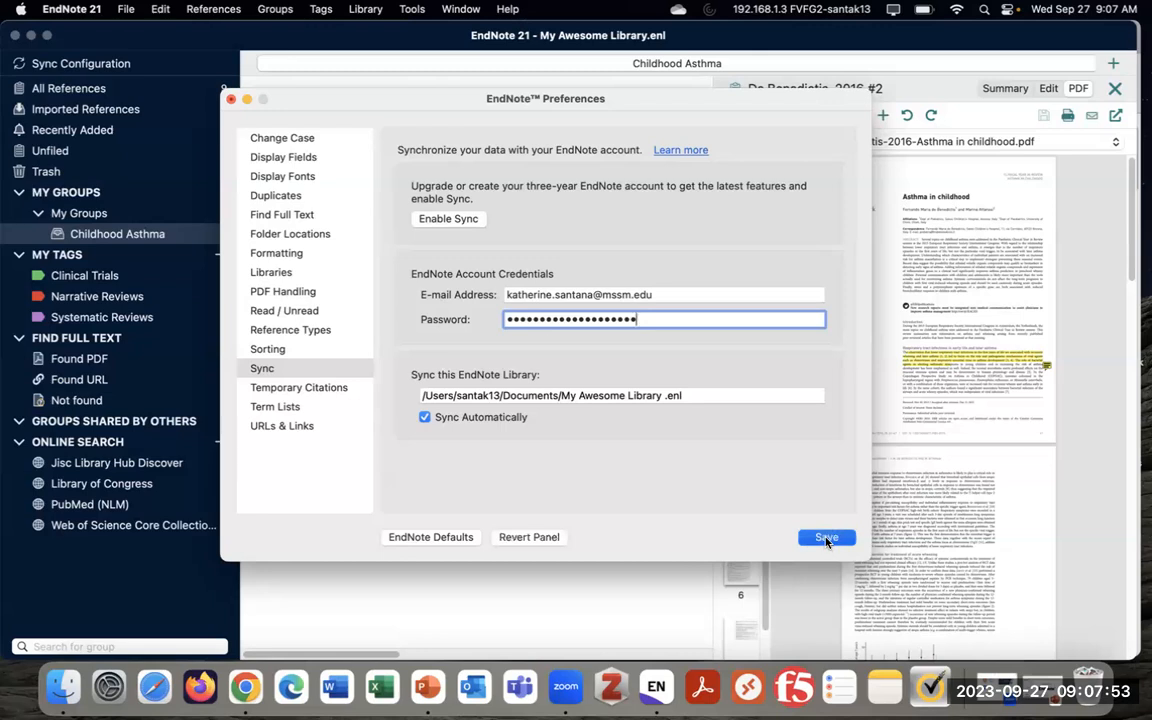
pyautogui.click(826, 539)
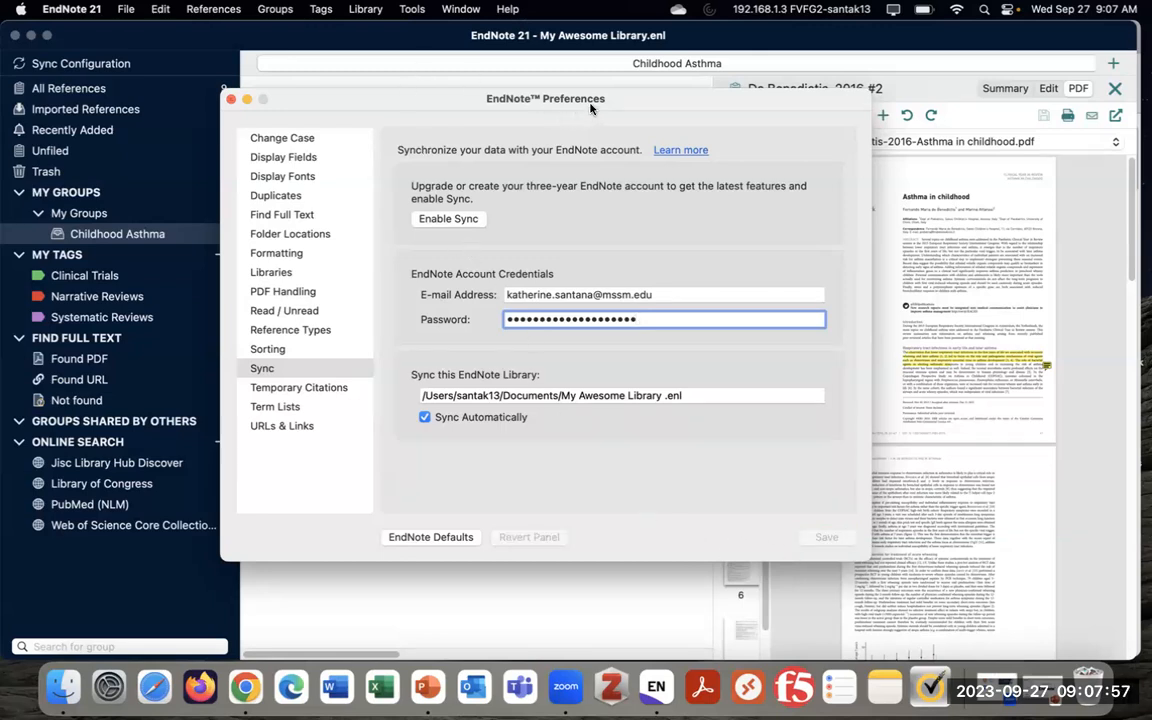
pyautogui.moveTo(590, 107); pyautogui.dragTo(561, 123)
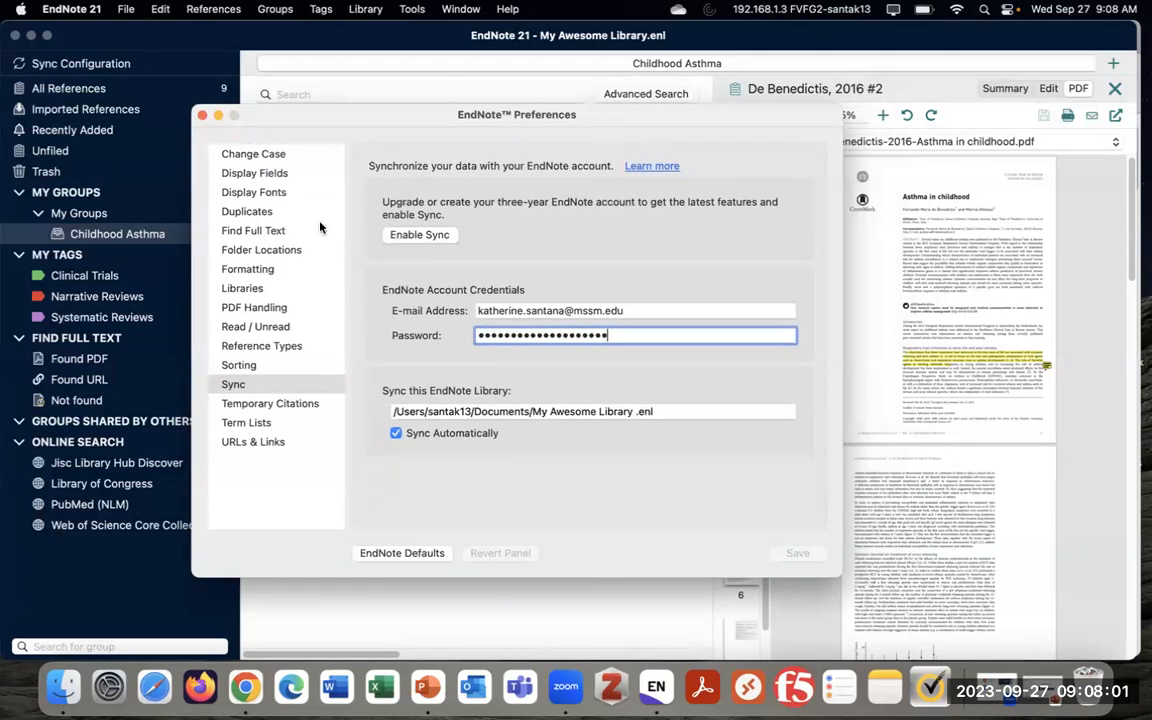
pyautogui.click(202, 115)
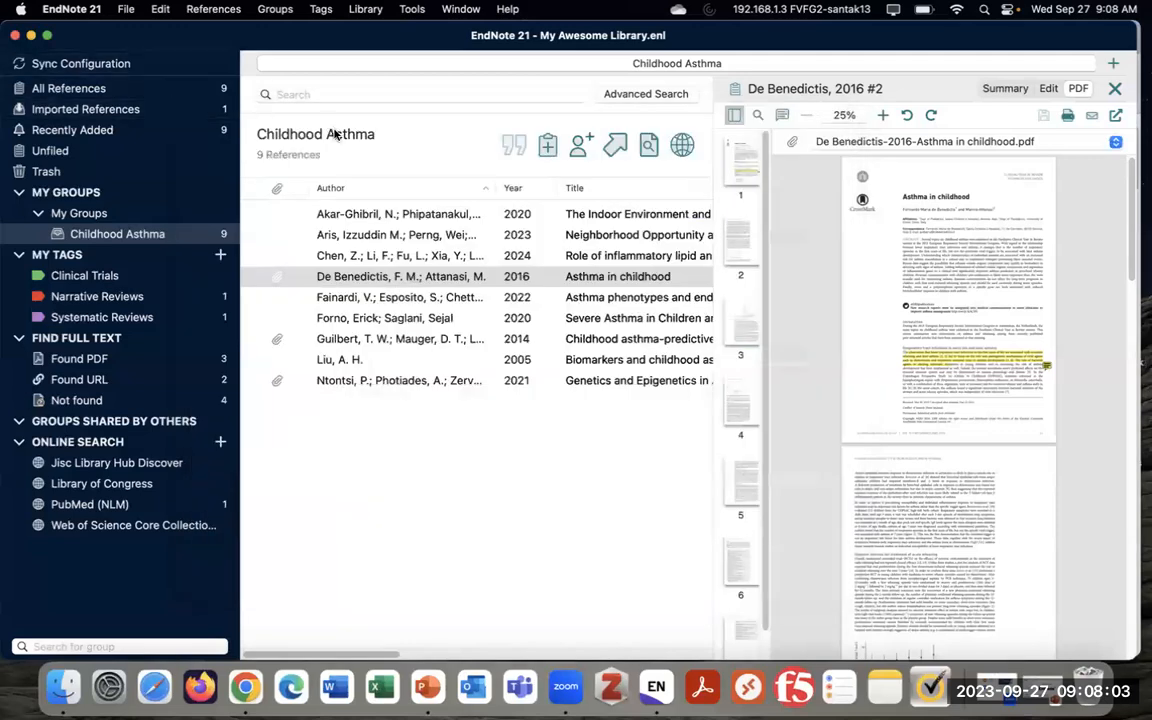
# Start a library sync, declining to merge with the other synced library, then show the Childhood Asthma group
pyautogui.click(140, 63)
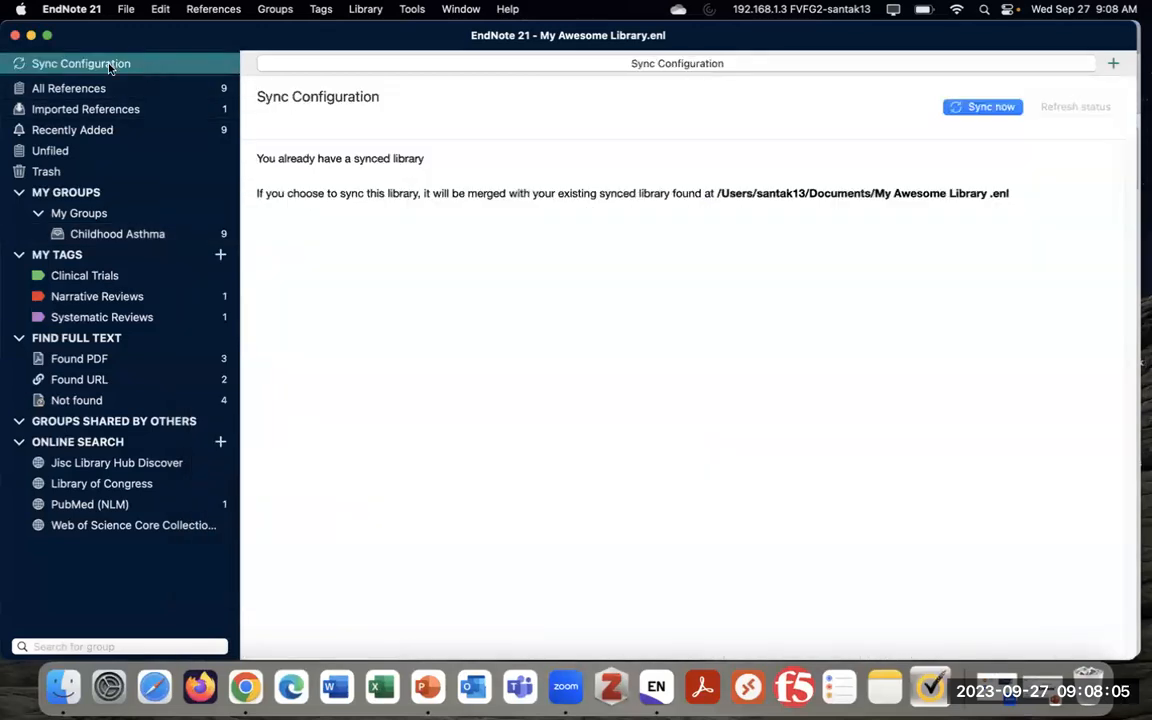
pyautogui.click(365, 9)
pyautogui.click(365, 31)
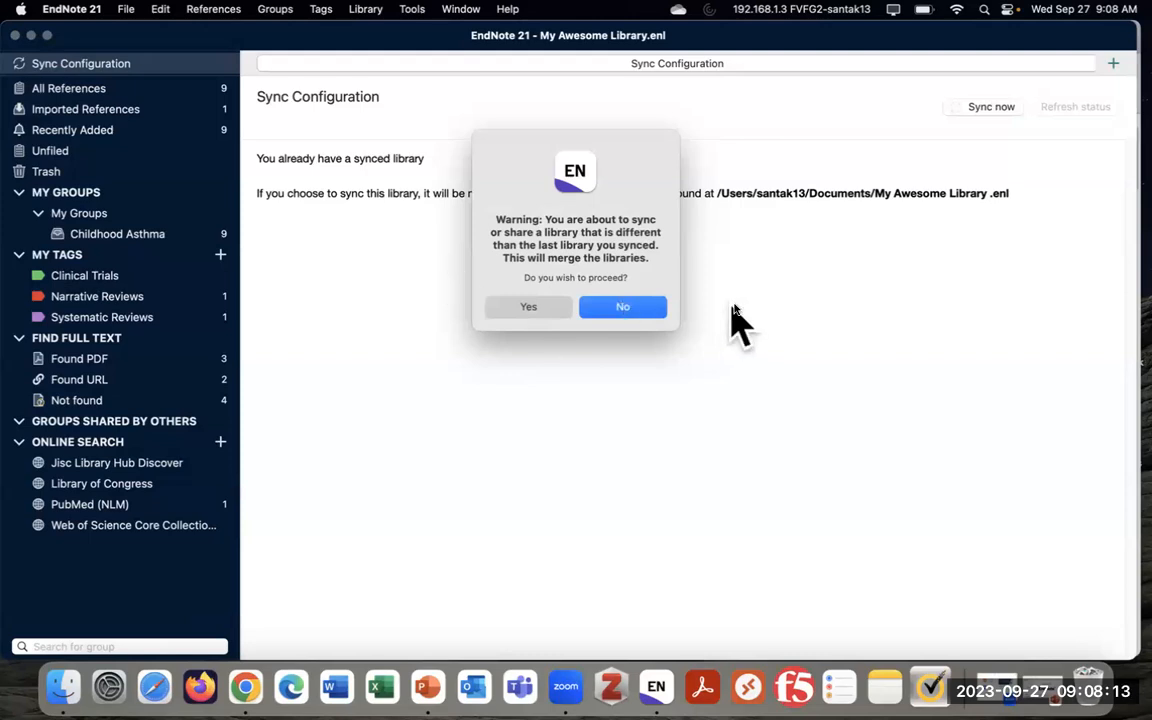
pyautogui.click(656, 308)
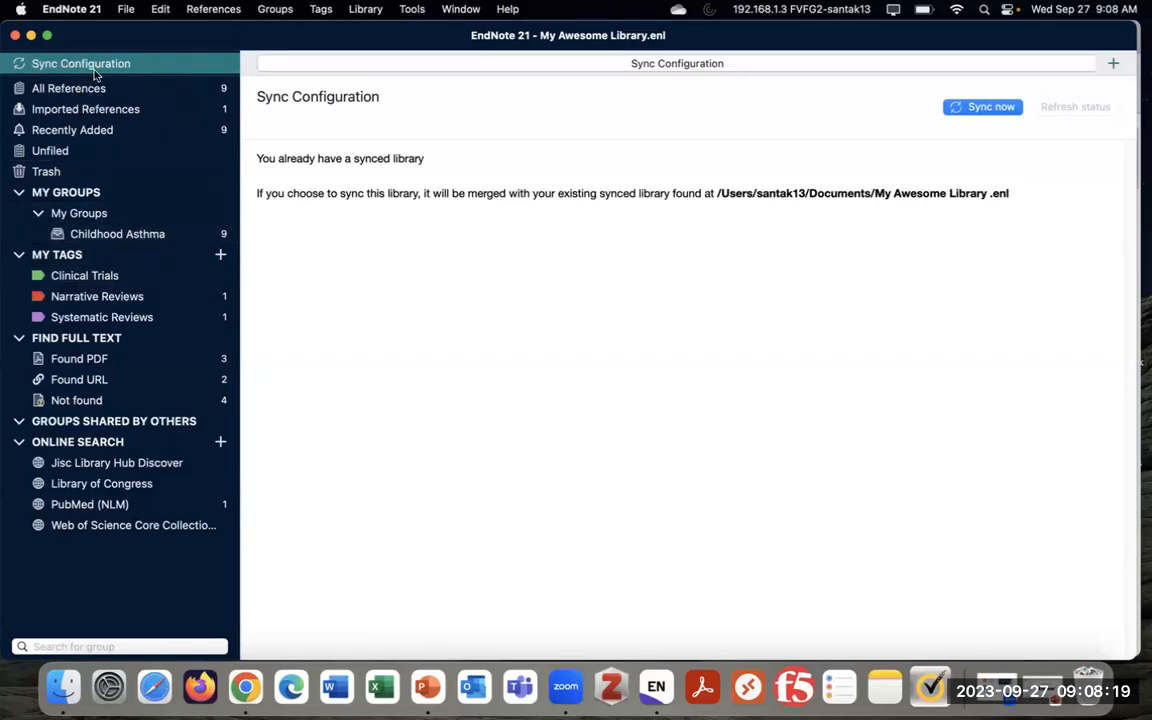
pyautogui.click(153, 235)
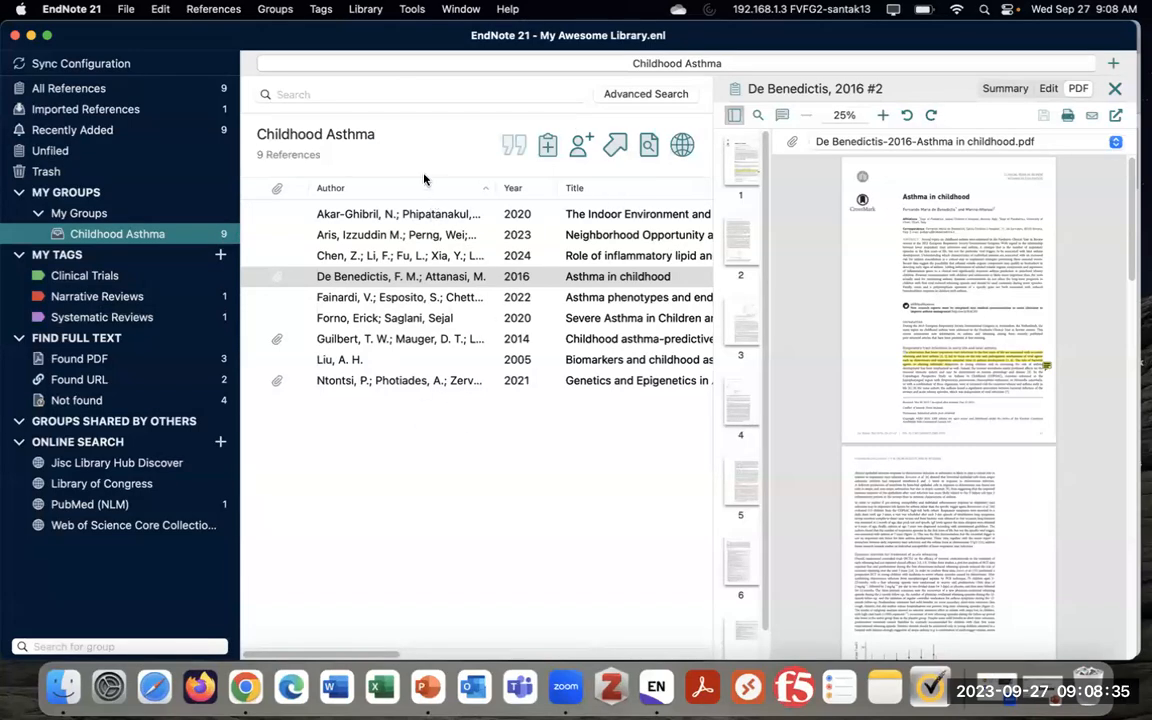
# Start sharing the library via File > Share, agreeing to sync and merge it first
pyautogui.click(125, 10)
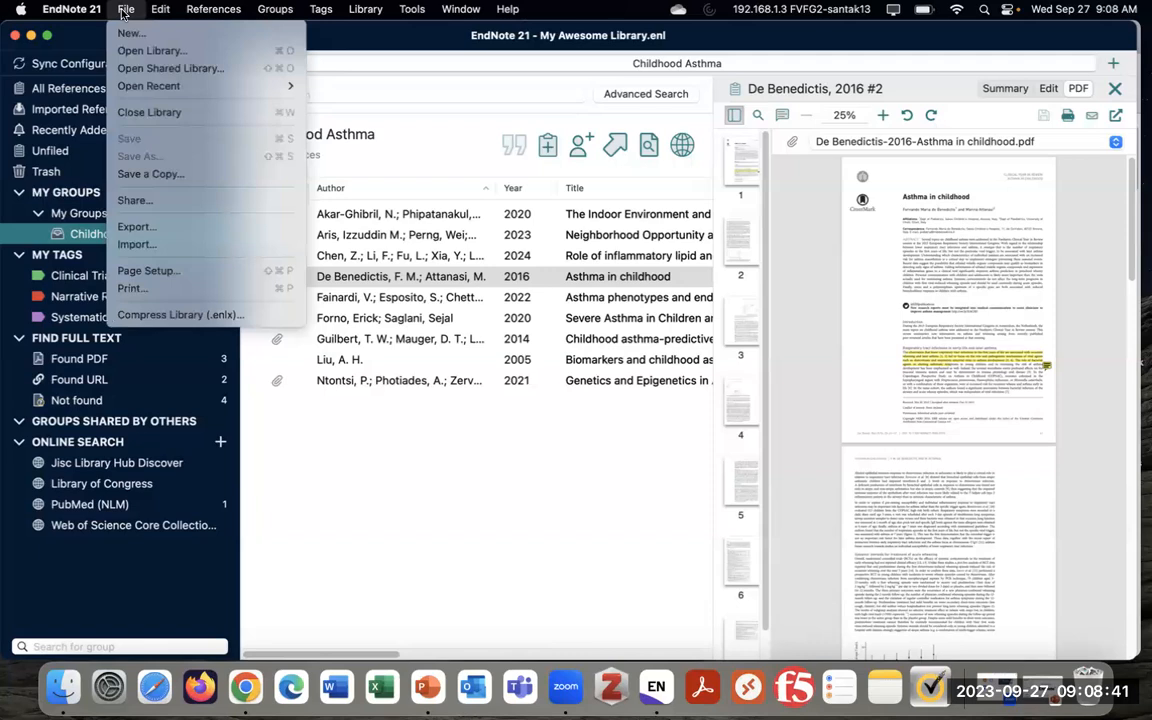
pyautogui.click(235, 205)
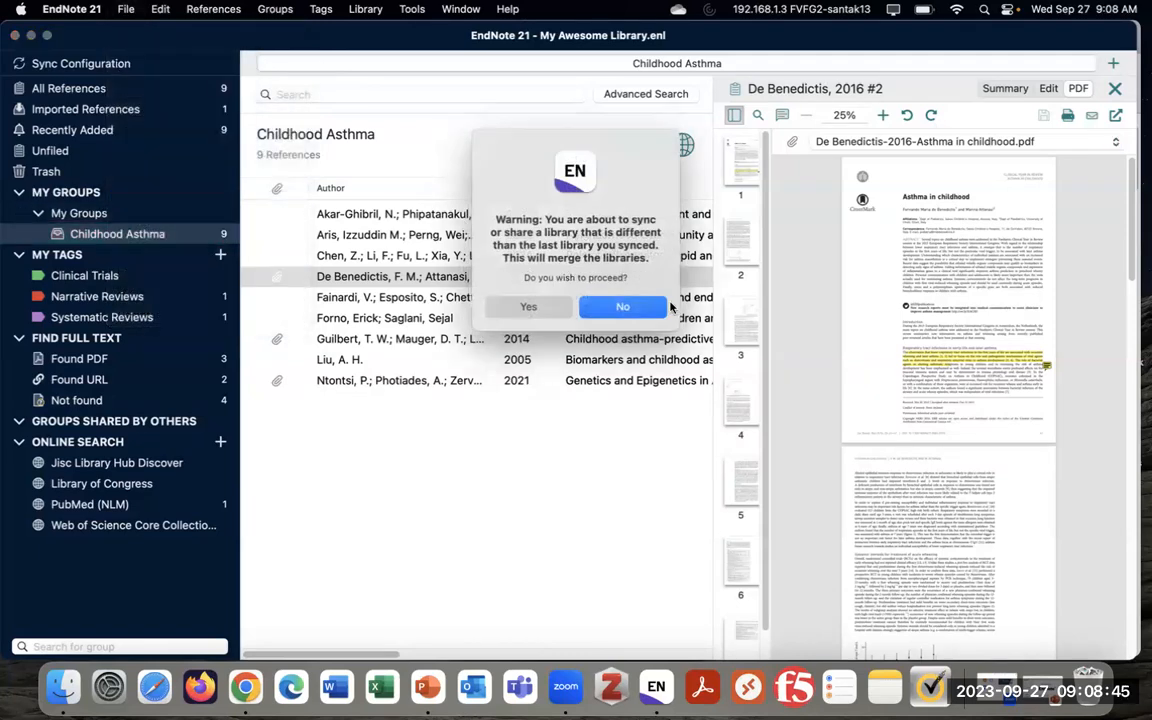
pyautogui.click(559, 317)
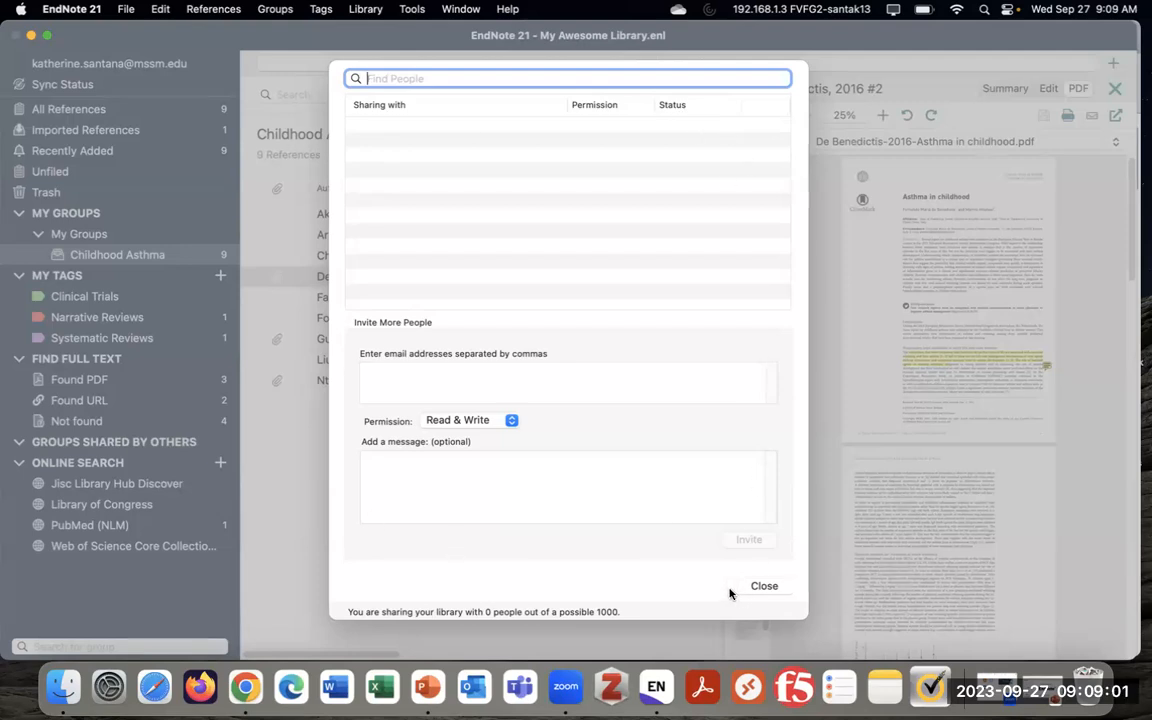
# Enter an invitee's e-mail address, leave Read & Write permission, then close the sharing window without inviting
pyautogui.click(517, 371)
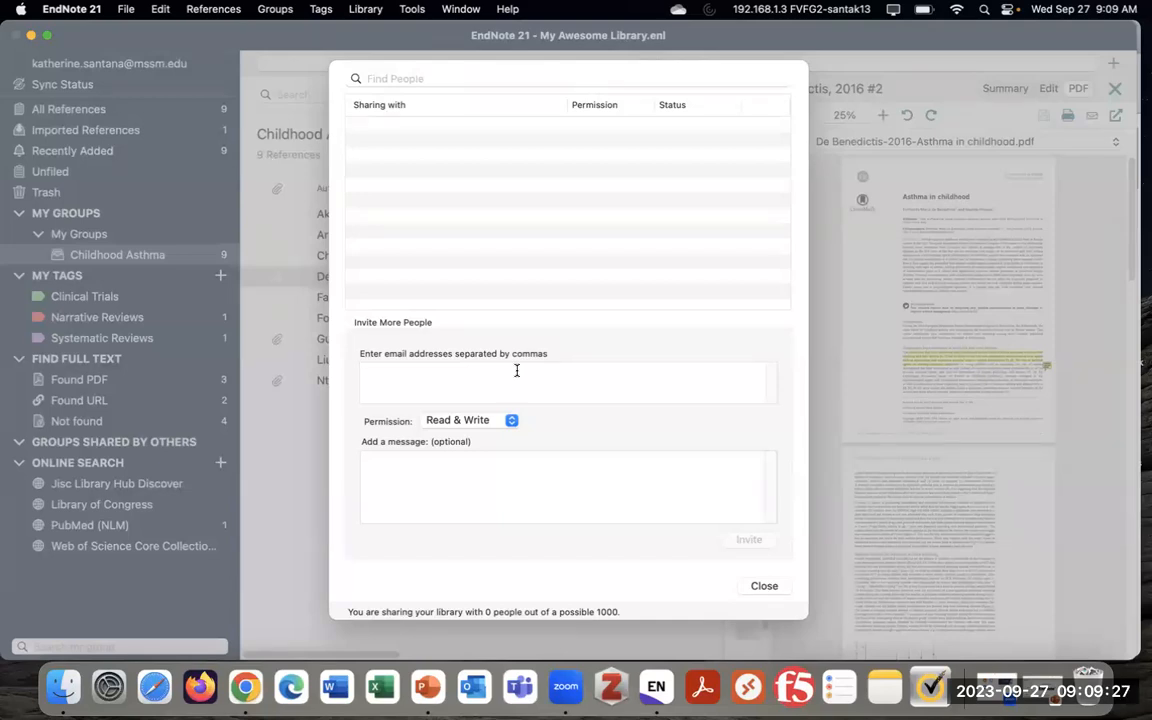
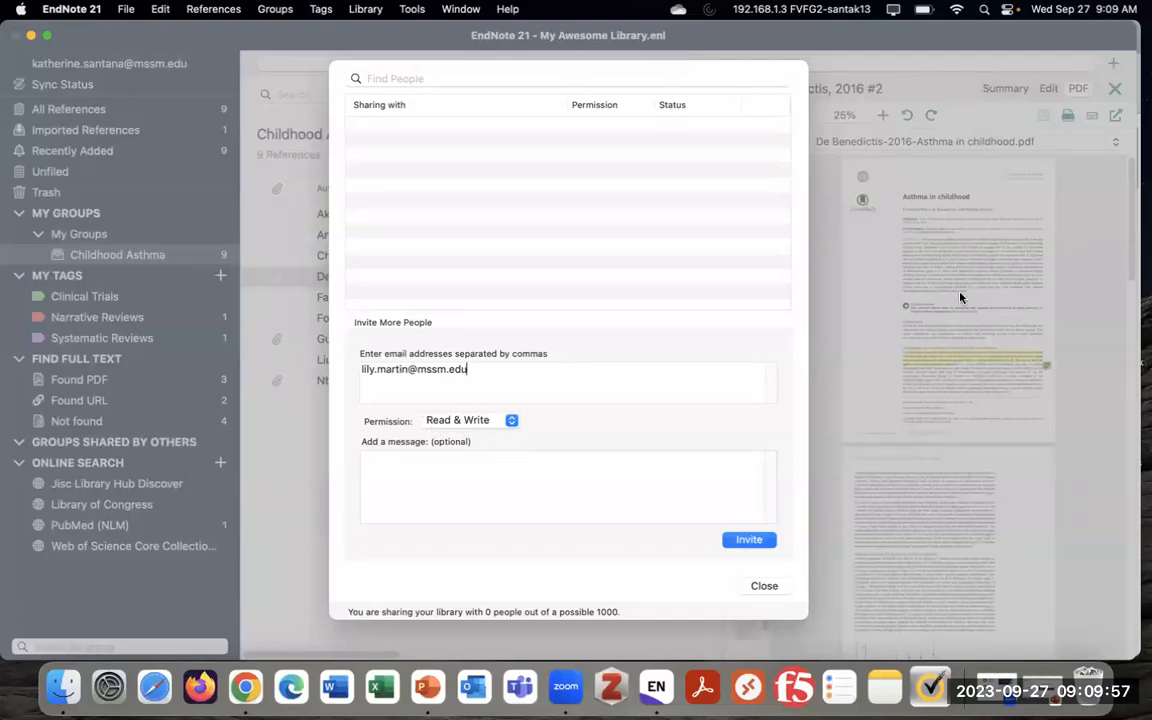
pyautogui.click(440, 420)
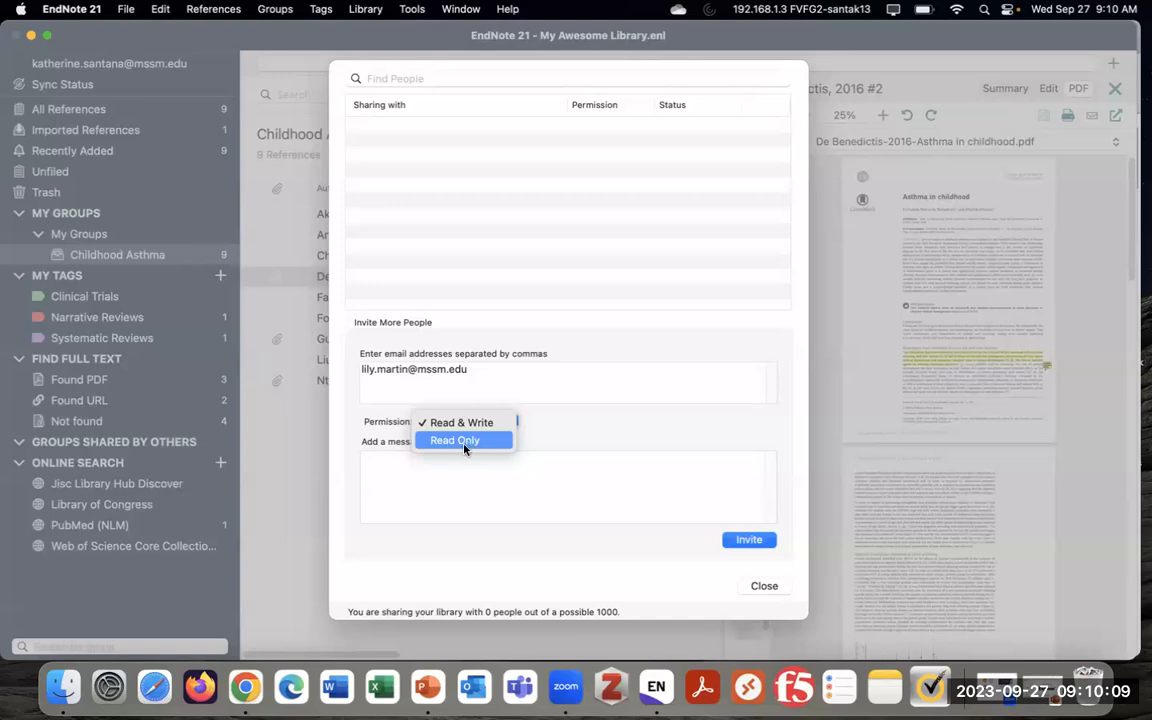
pyautogui.click(612, 436)
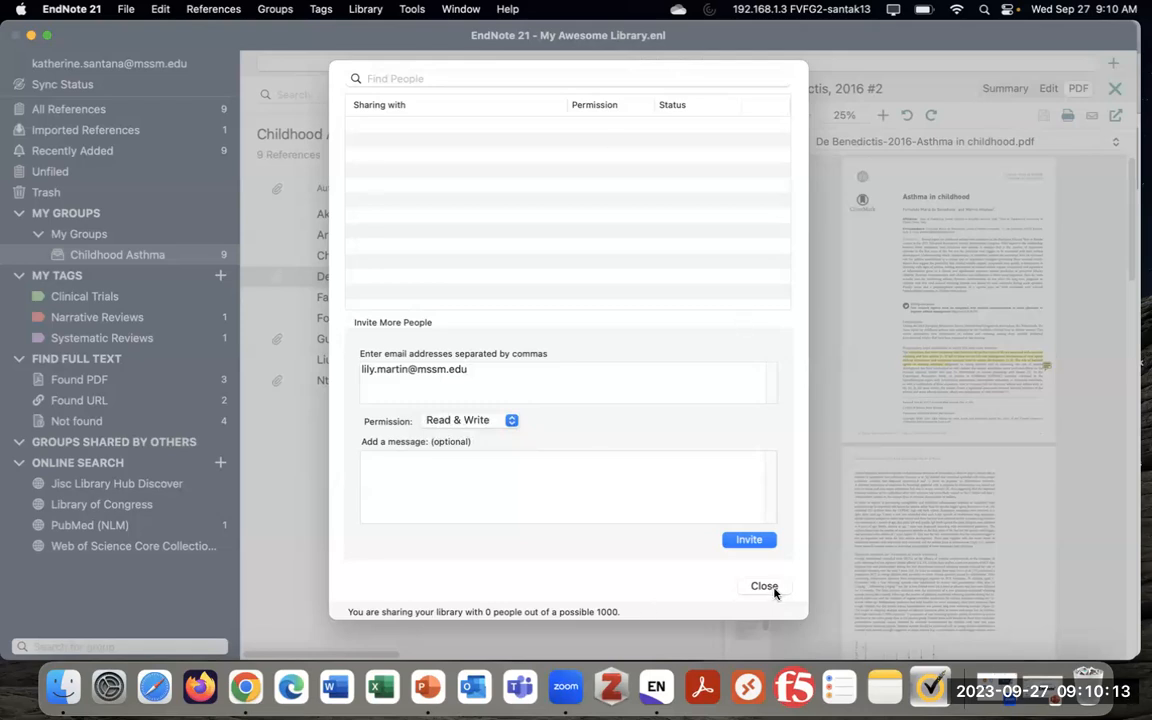
pyautogui.click(772, 590)
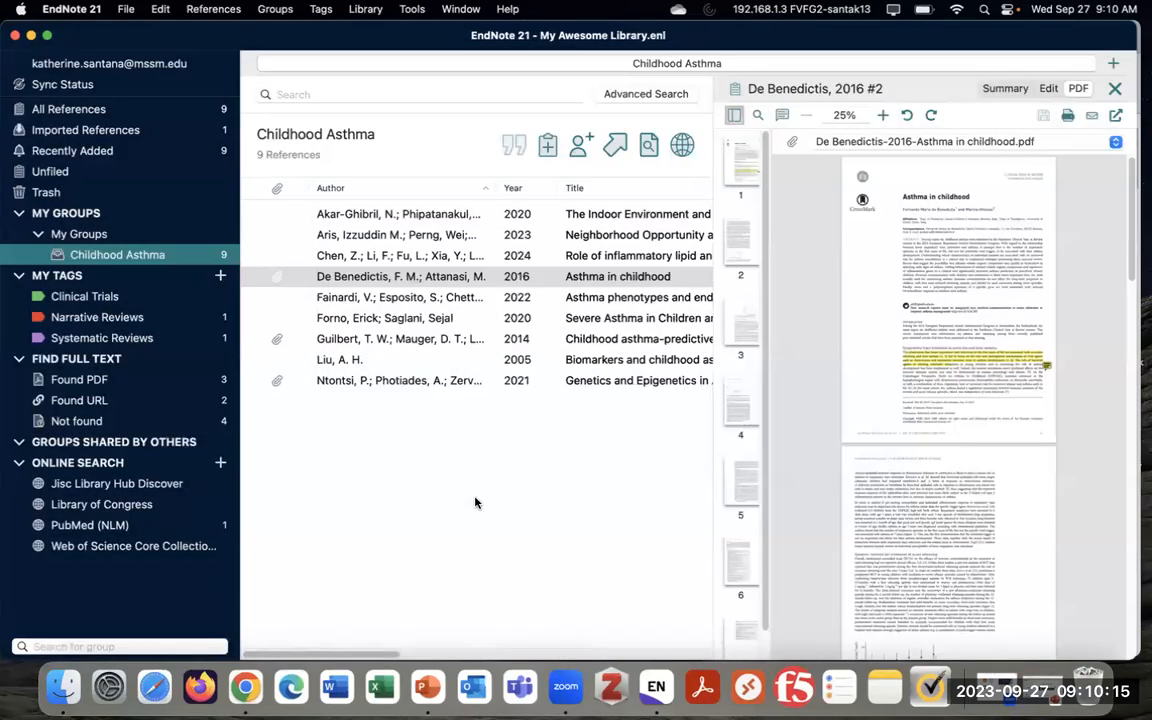
pyautogui.click(123, 10)
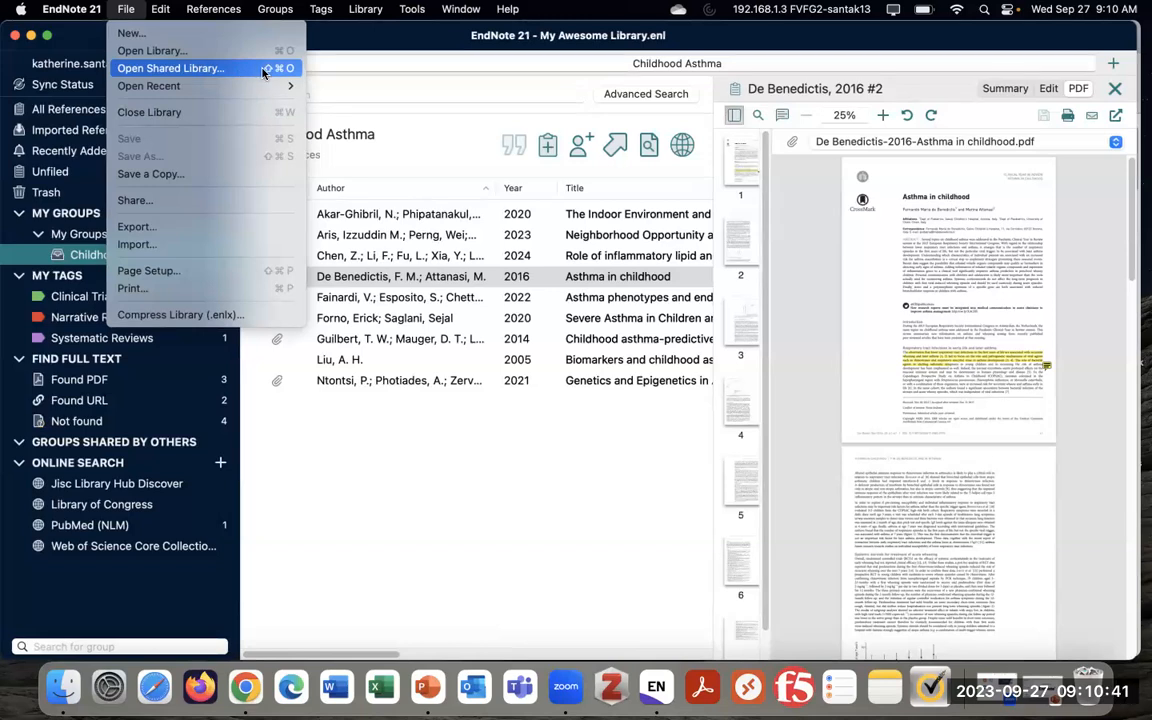
pyautogui.click(422, 127)
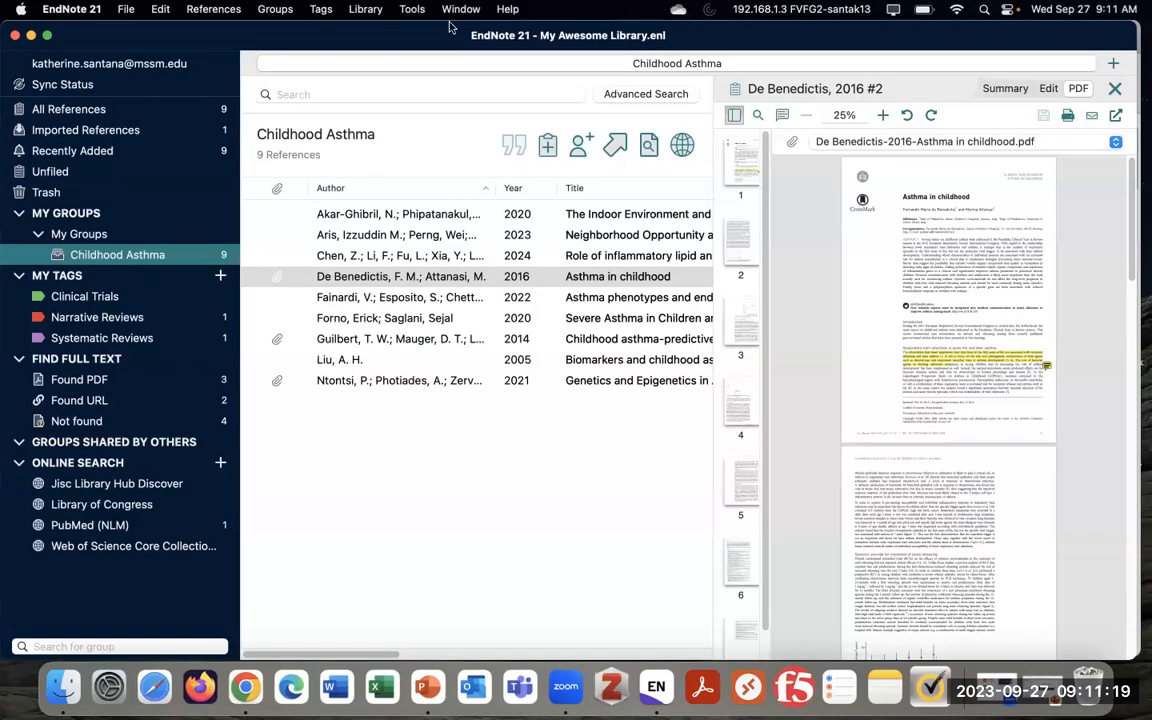
# Hide the connection status window and choose JAMA under Tools > Output Styles
pyautogui.click(411, 10)
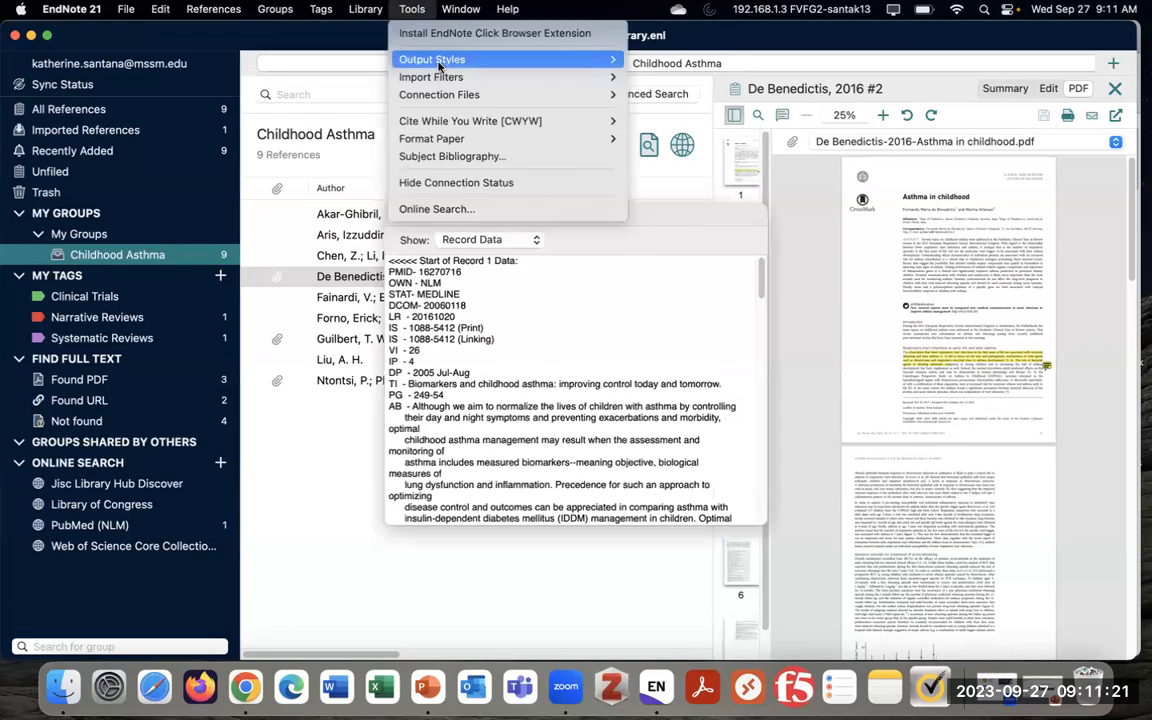
pyautogui.click(617, 251)
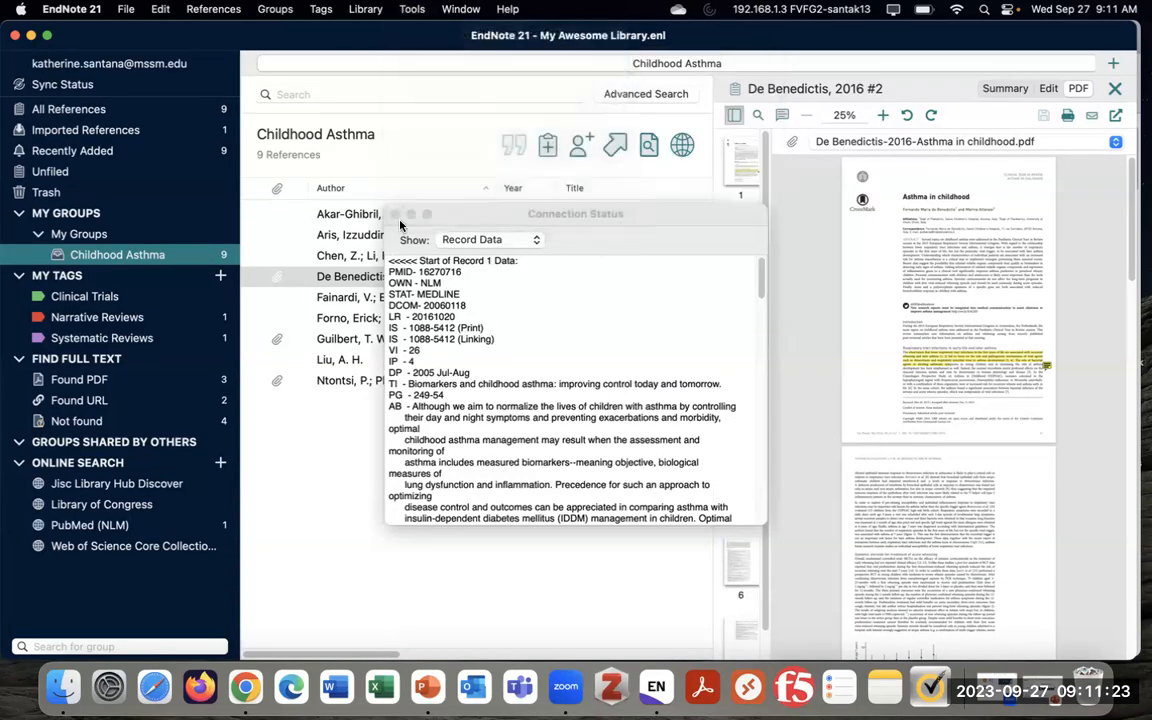
pyautogui.click(411, 10)
pyautogui.moveTo(440, 62)
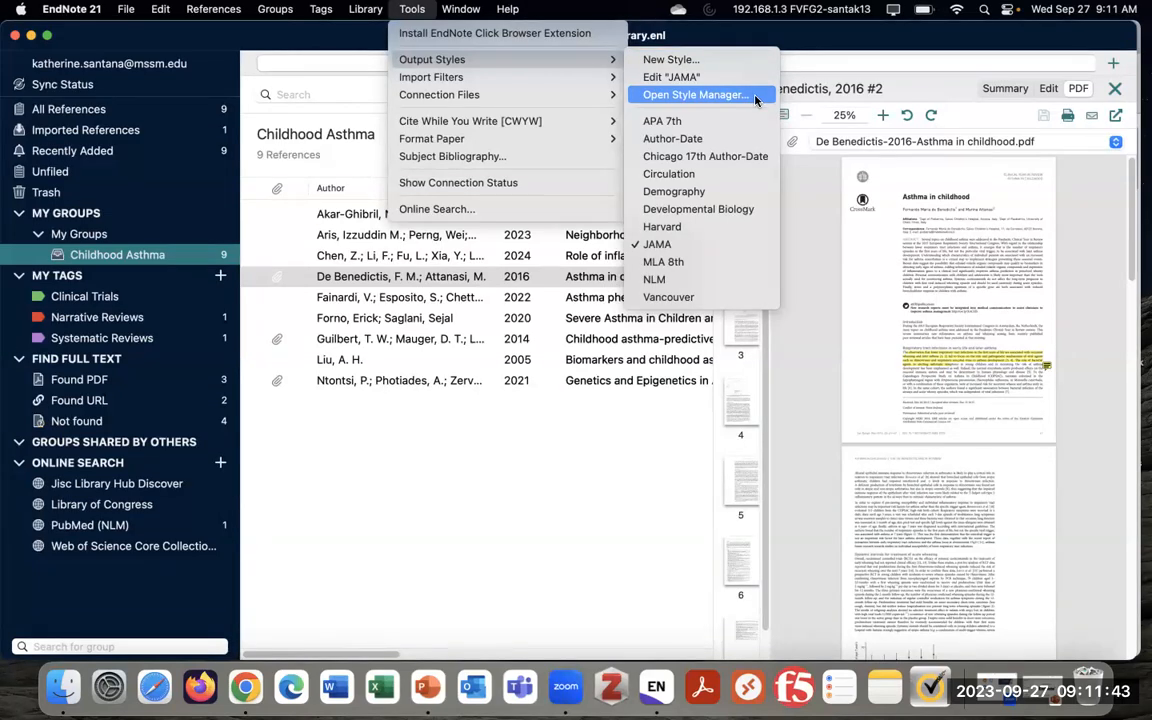
pyautogui.click(674, 243)
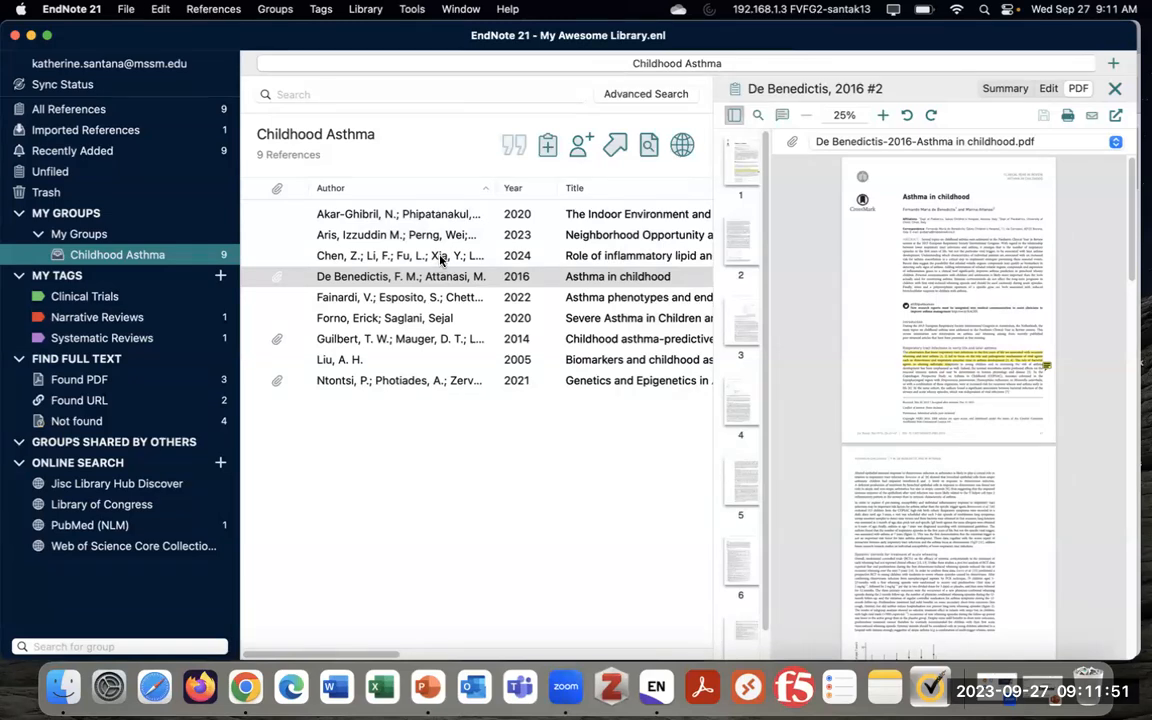
# Export the references to Documents as 'Childhood Asthma Bibliography' in Rich Text Format (RTF), JAMA style
pyautogui.click(125, 9)
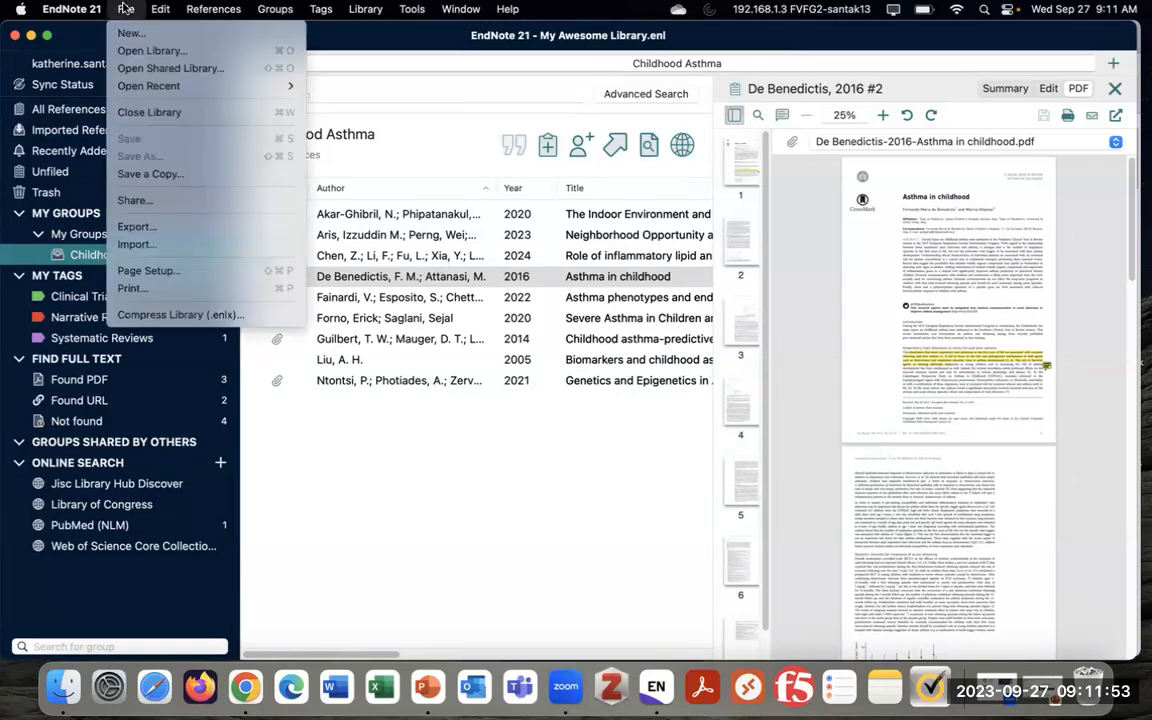
pyautogui.click(209, 228)
pyautogui.moveTo(672, 135); pyautogui.dragTo(565, 109)
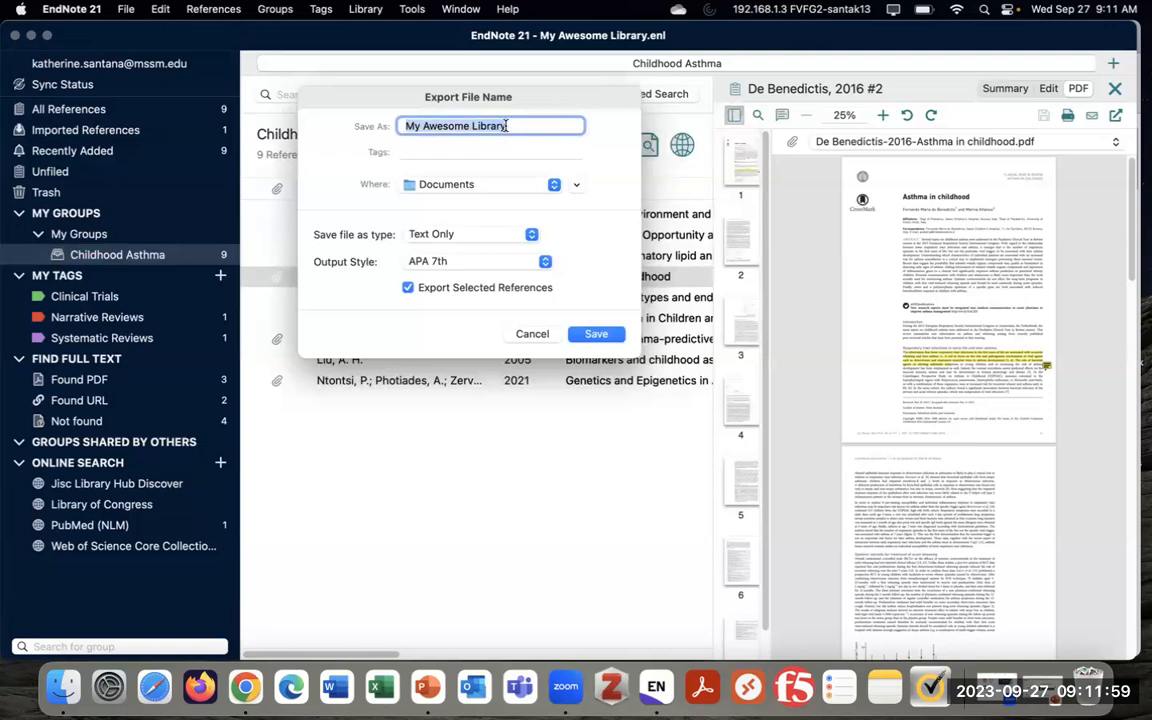
pyautogui.write('Childhood Asthma Bibliography')
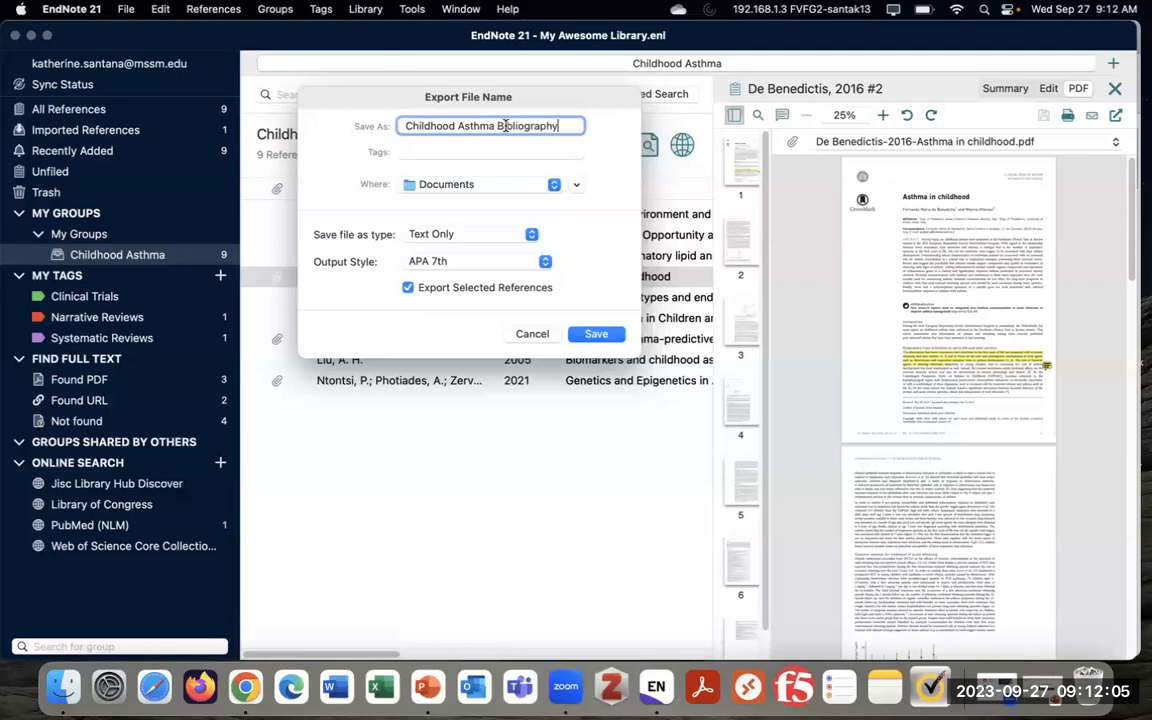
pyautogui.click(459, 189)
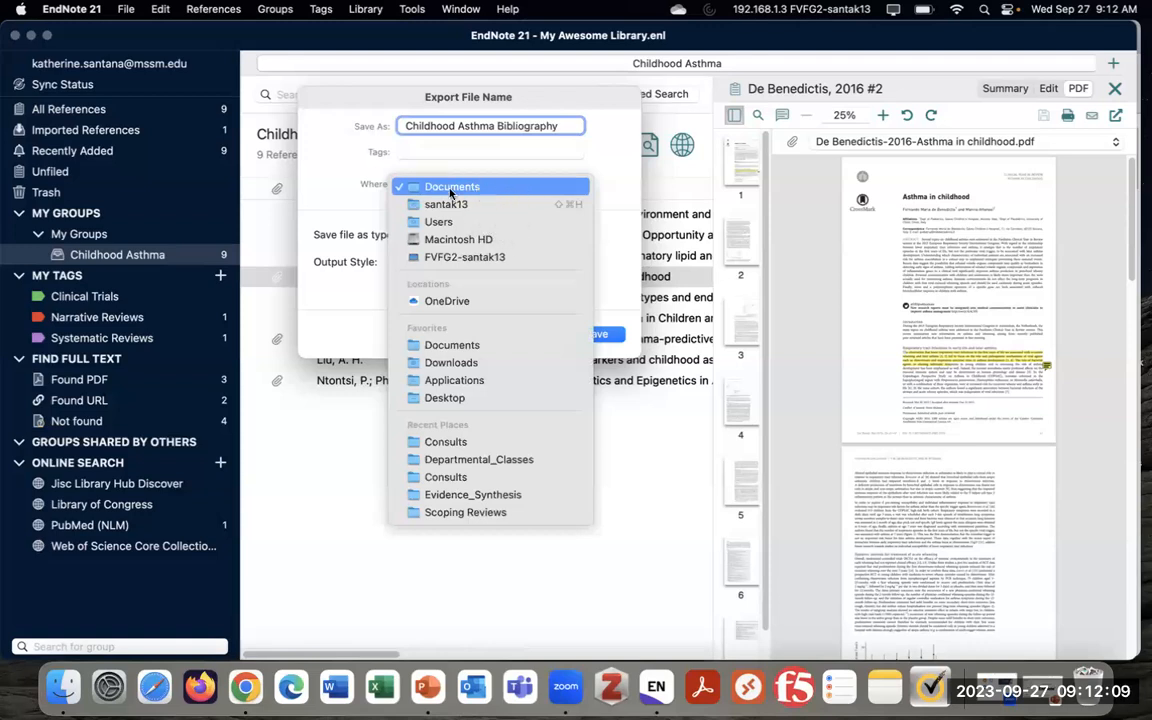
pyautogui.click(488, 190)
pyautogui.click(470, 235)
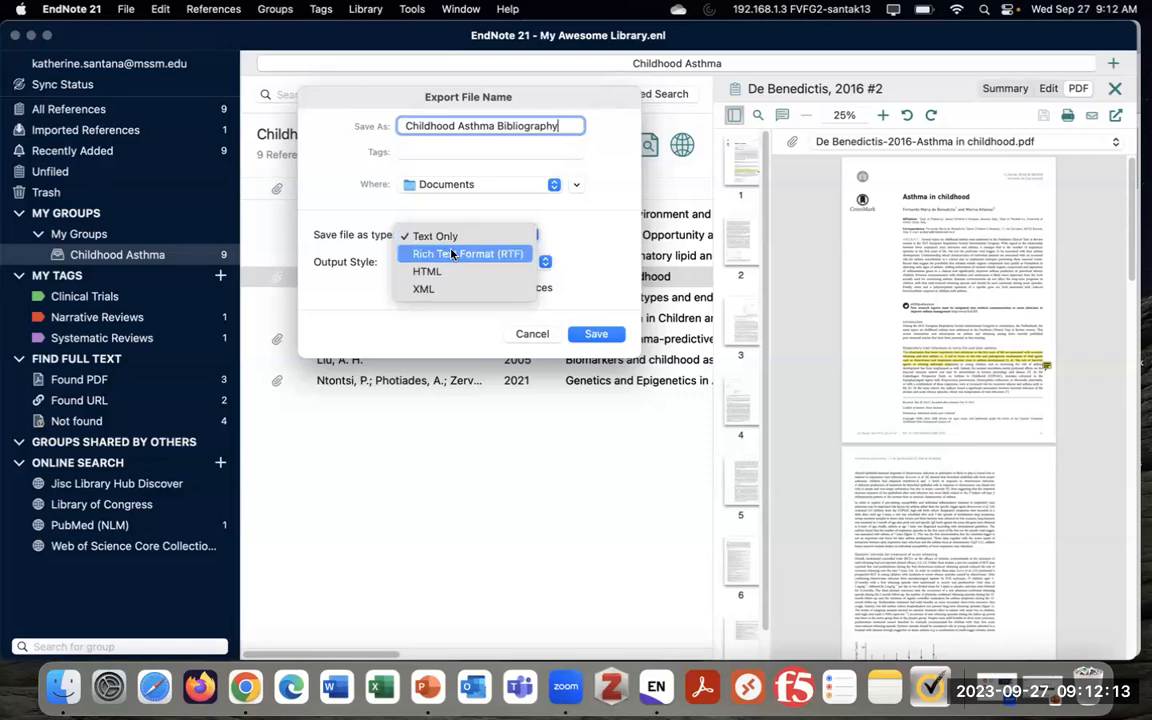
pyautogui.click(484, 256)
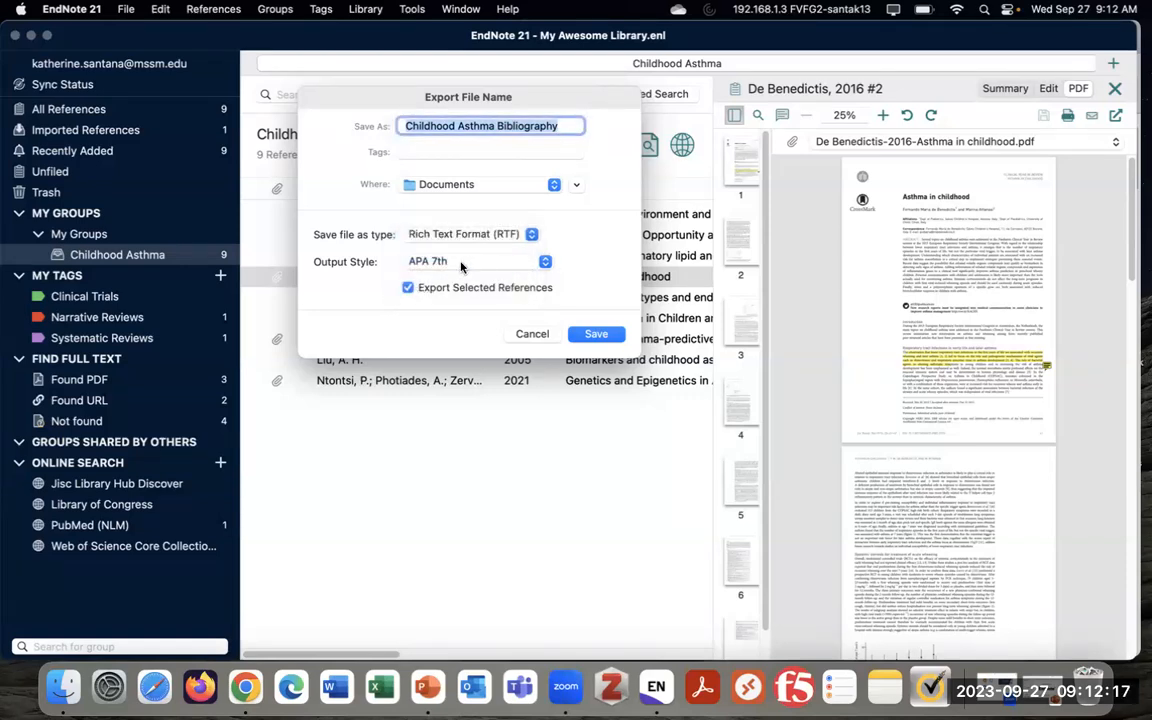
pyautogui.click(461, 264)
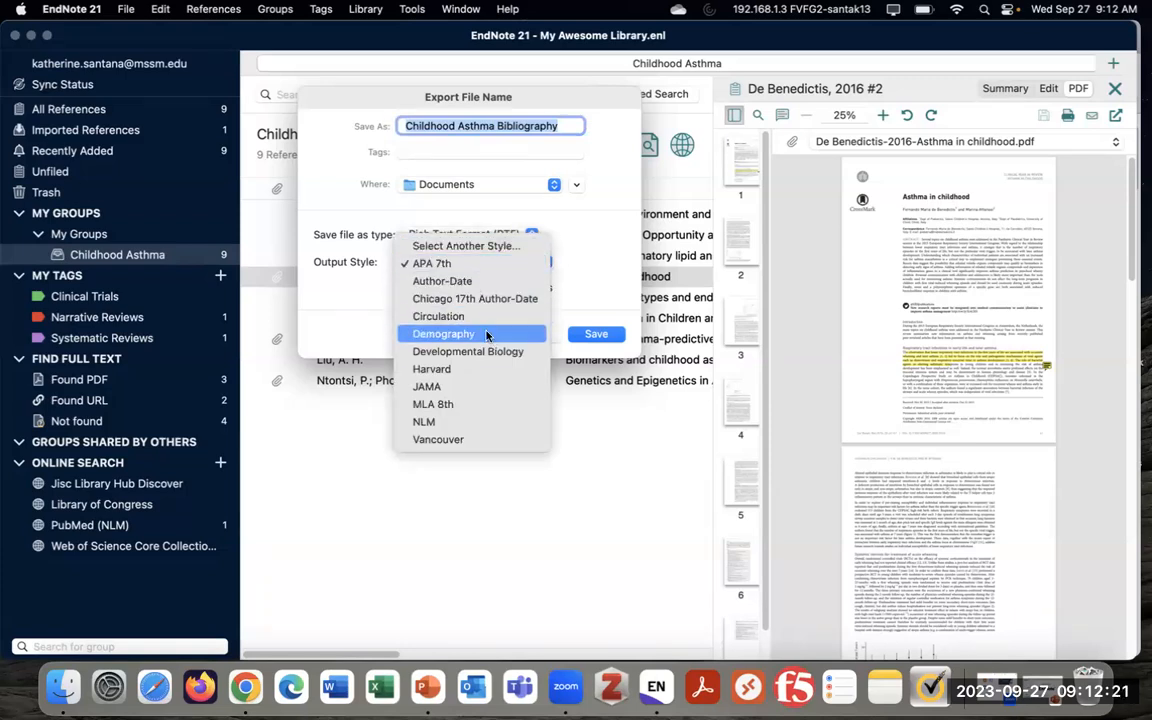
pyautogui.click(451, 388)
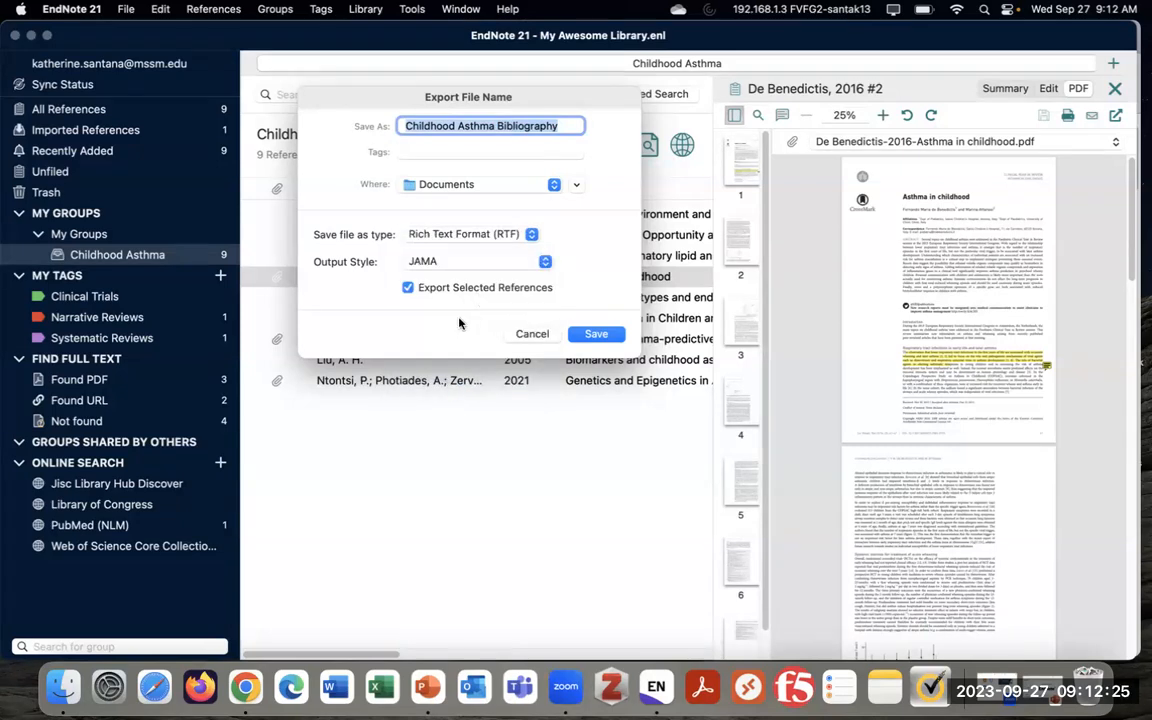
pyautogui.click(593, 336)
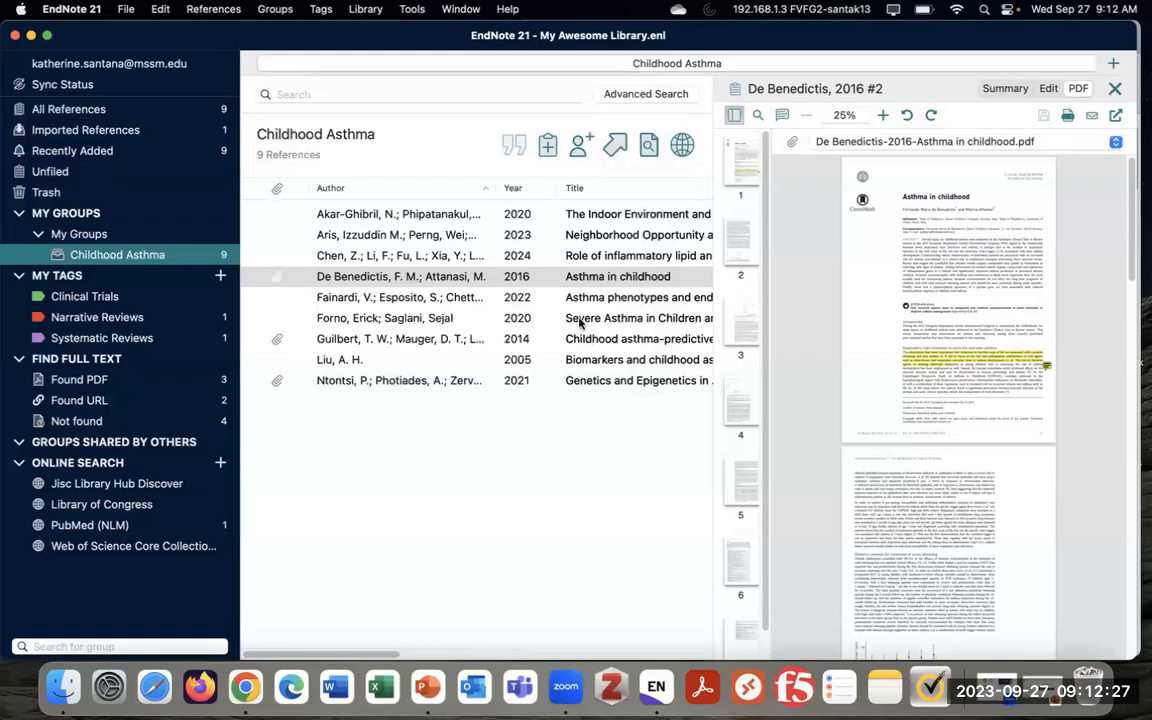
pyautogui.click(62, 686)
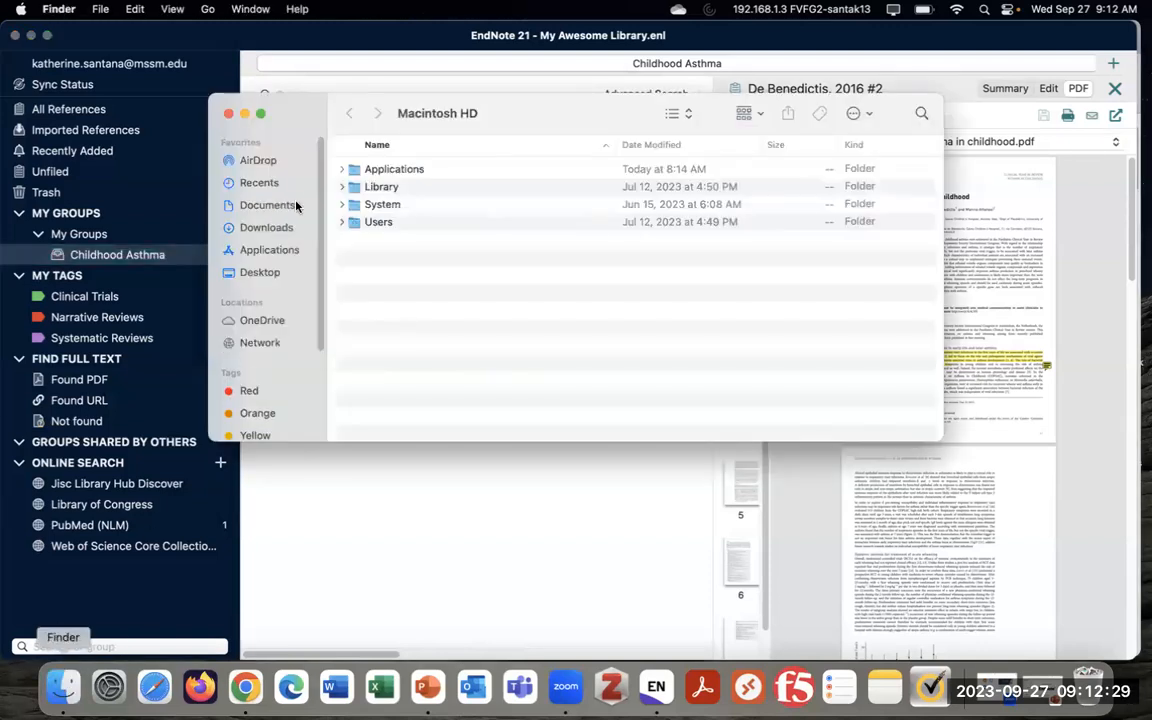
pyautogui.click(268, 206)
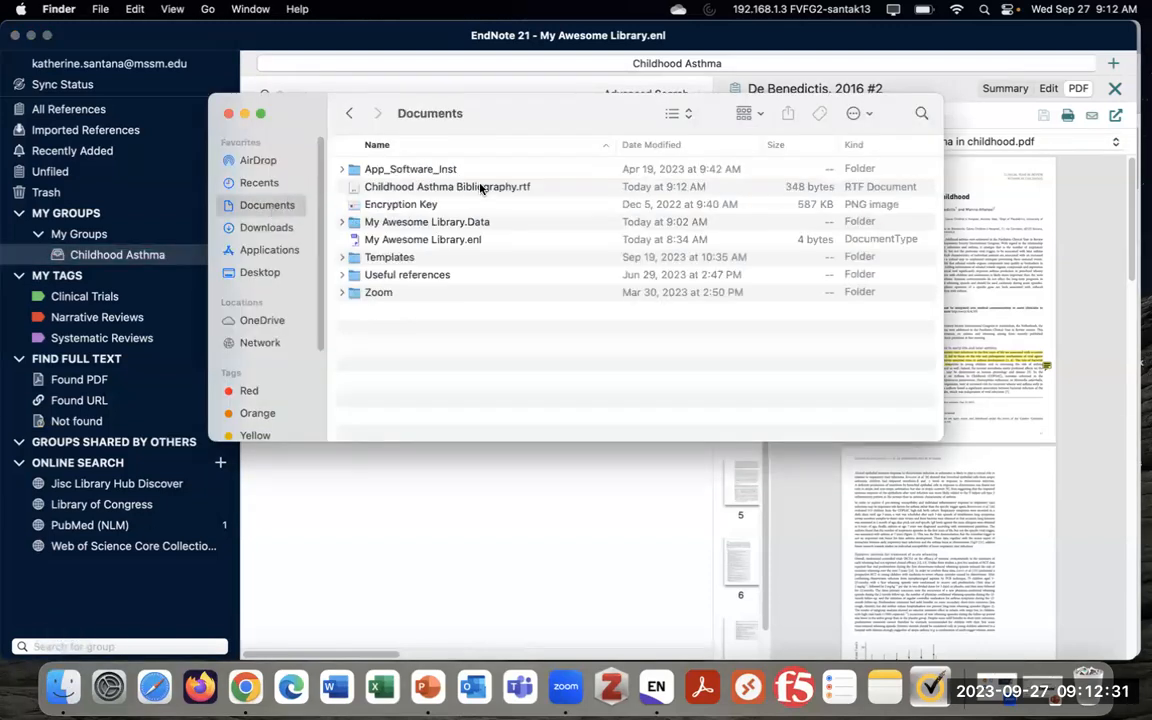
pyautogui.doubleClick(505, 187)
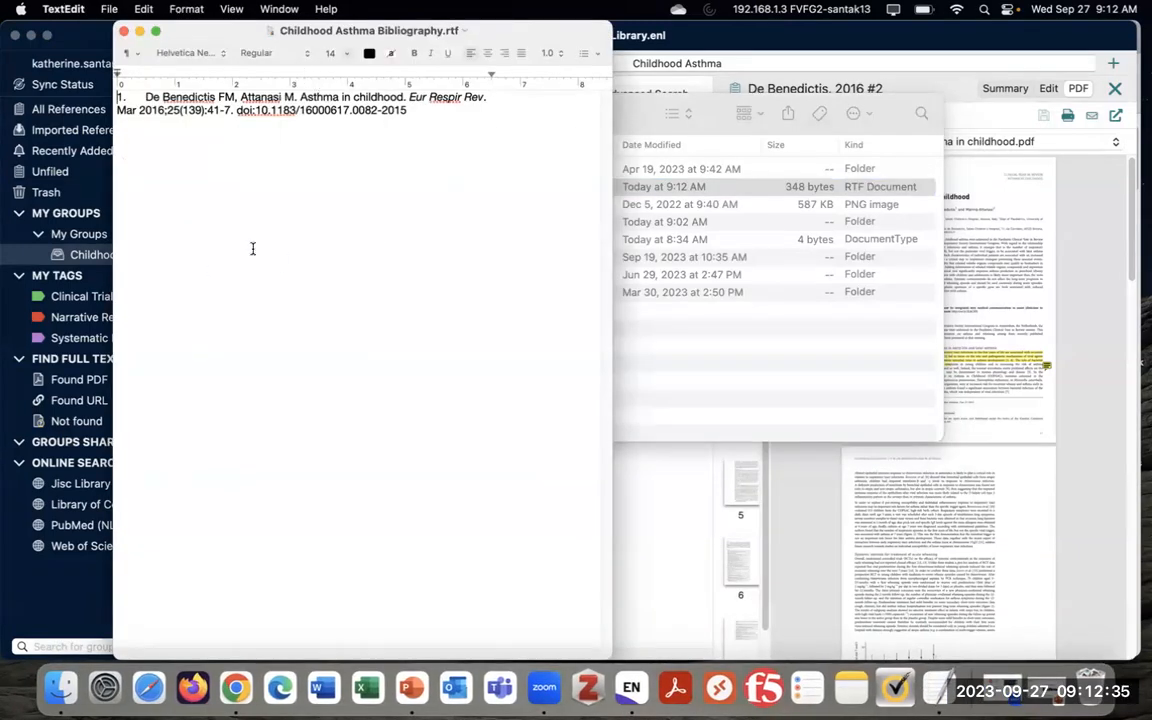
pyautogui.click(124, 33)
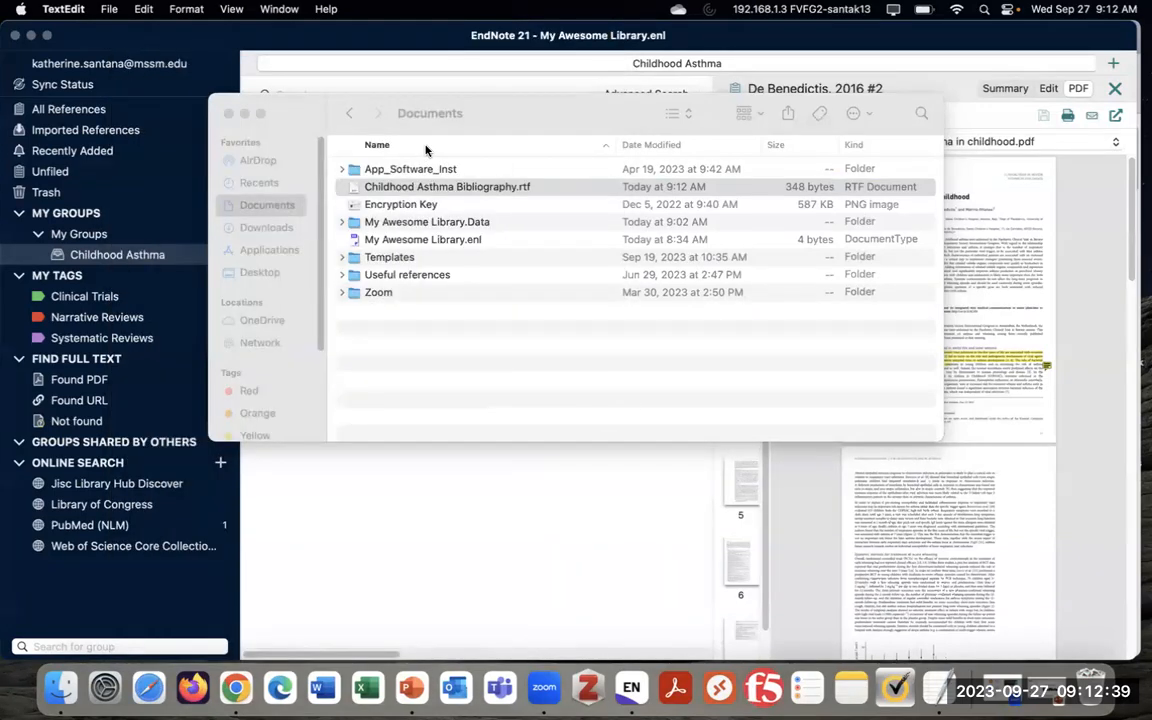
pyautogui.click(228, 113)
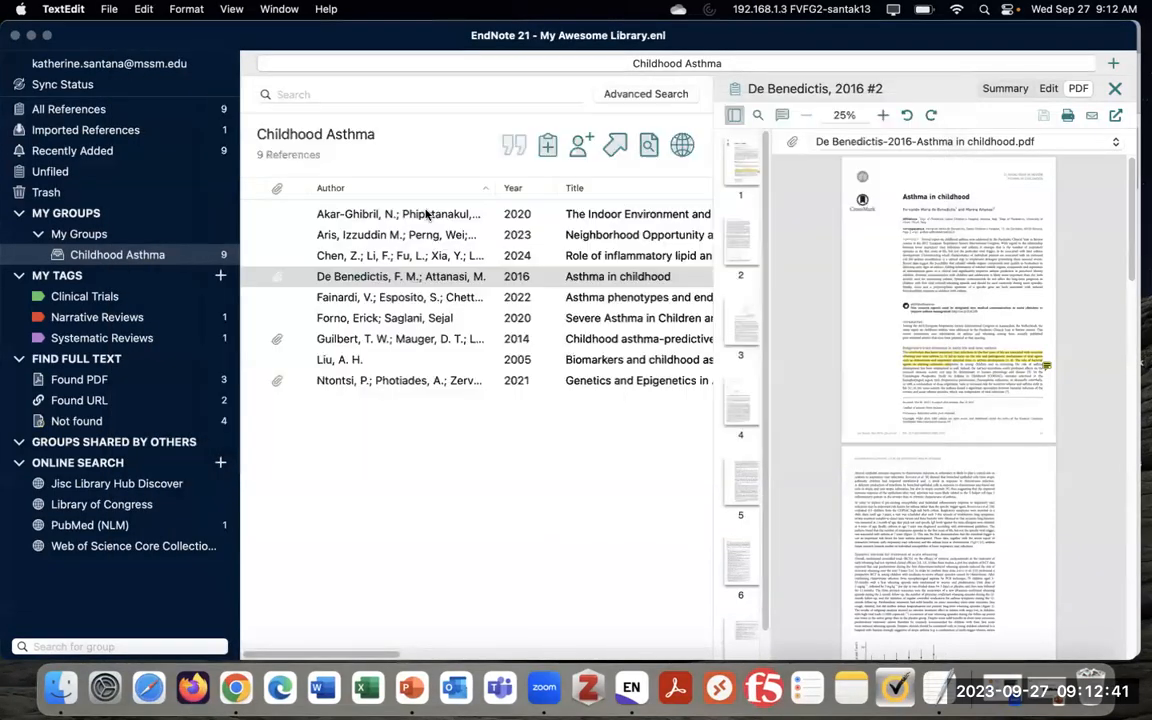
# Select and clear the group's references, ending on the De Benedictis 2016 reference with its PDF
pyautogui.click(423, 262)
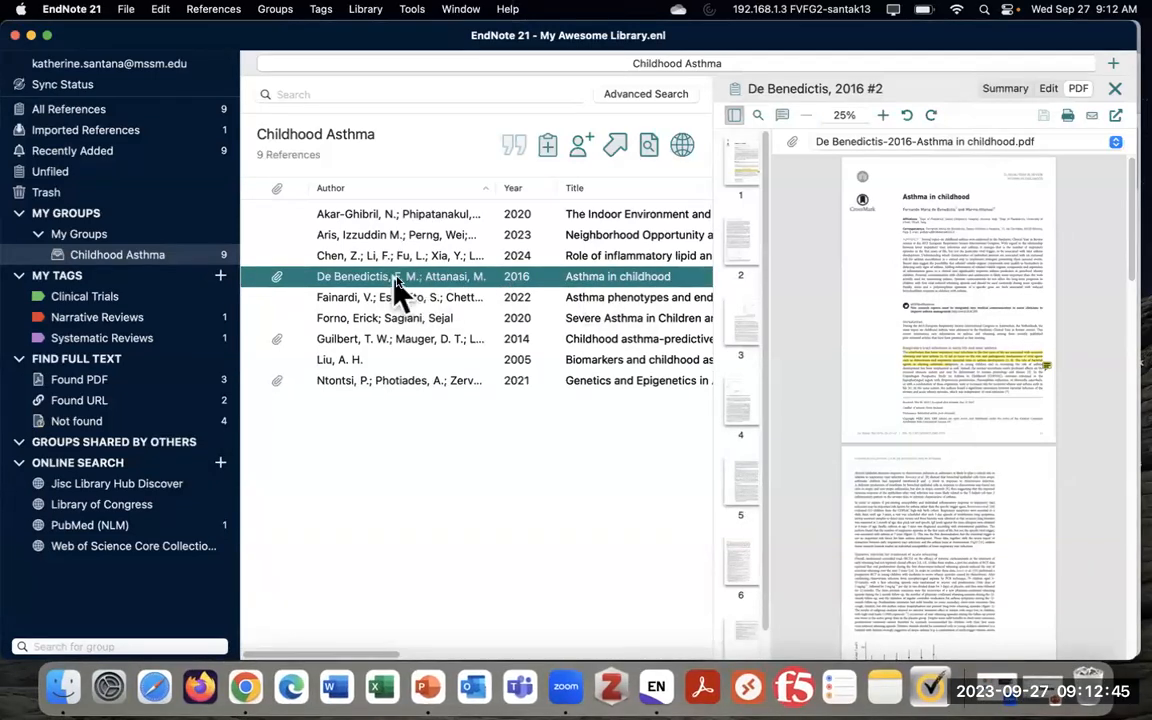
pyautogui.moveTo(405, 375); pyautogui.dragTo(434, 207)
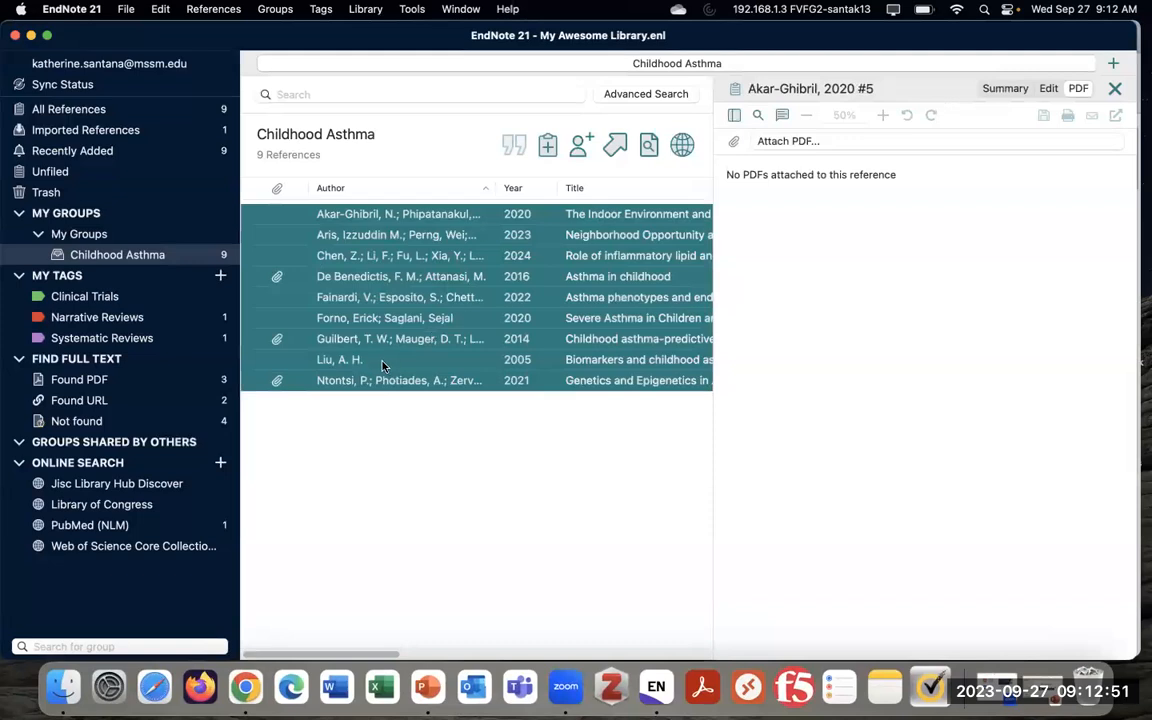
pyautogui.click(457, 495)
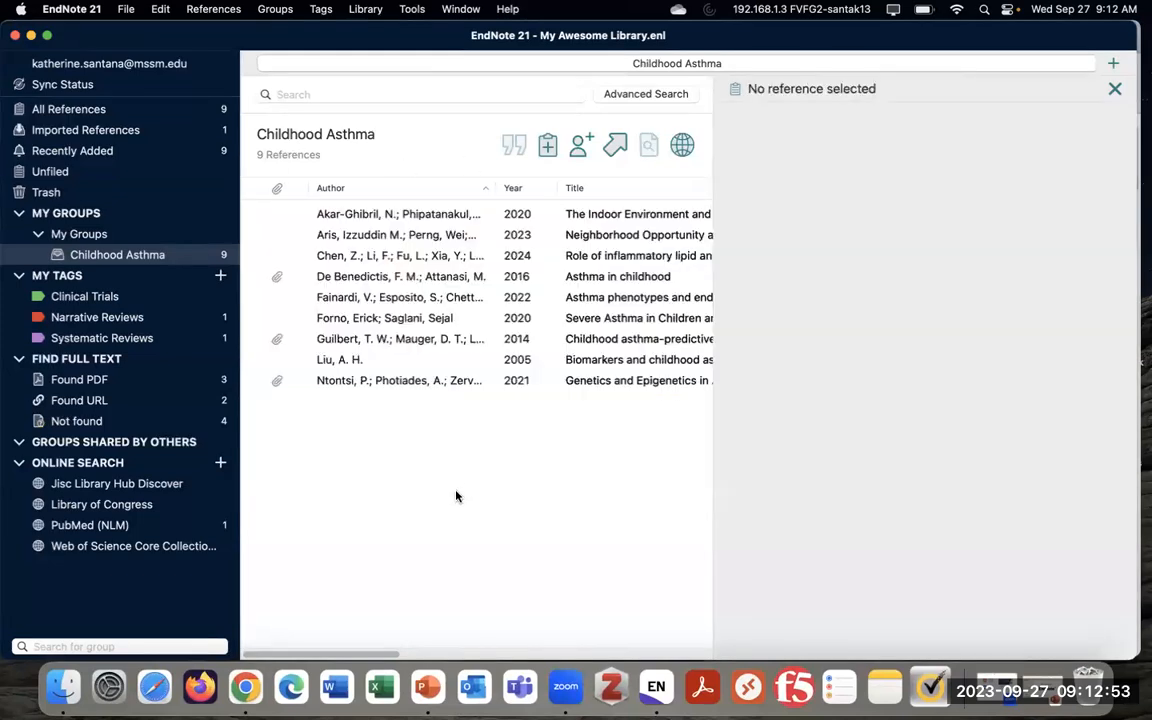
pyautogui.click(422, 296)
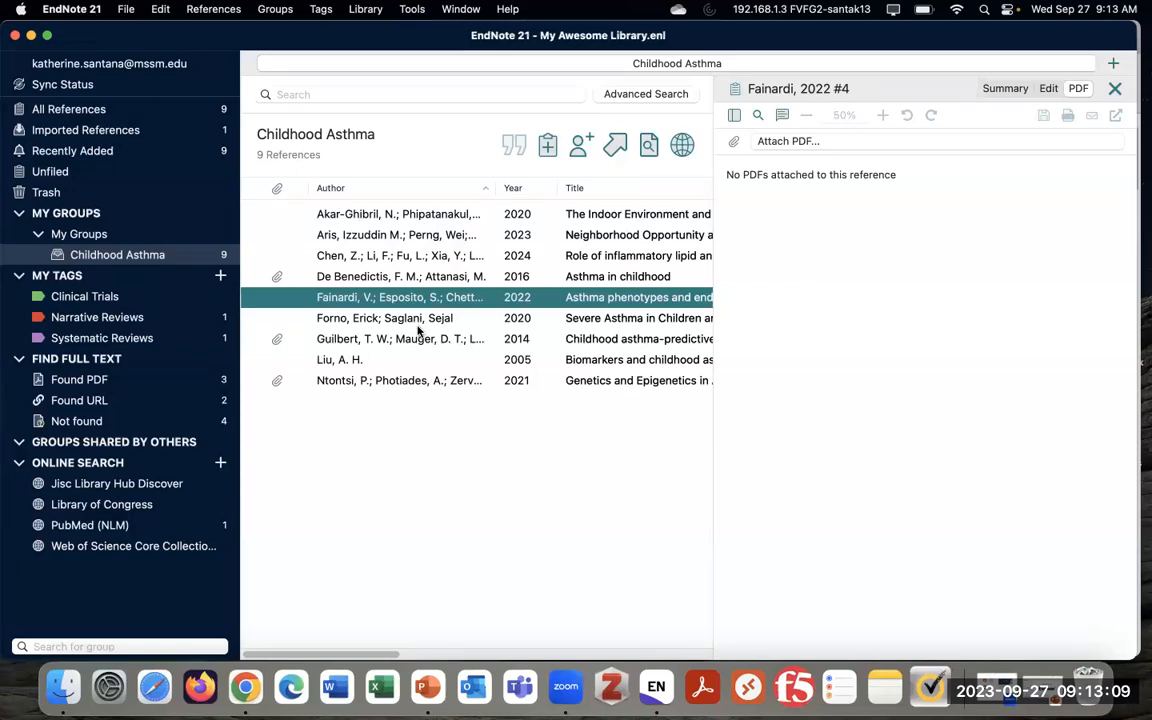
pyautogui.click(456, 277)
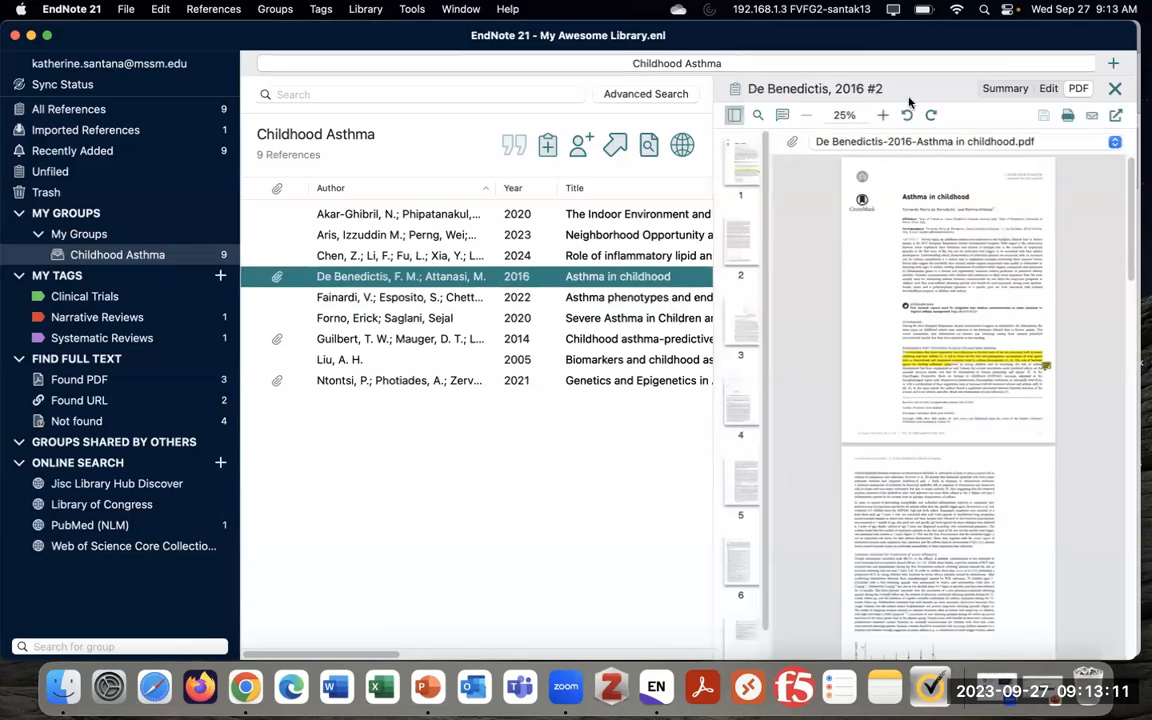
# Show the Aris 2023 reference in the Summary tab and reopen its citation style list, keeping JAMA
pyautogui.click(1003, 89)
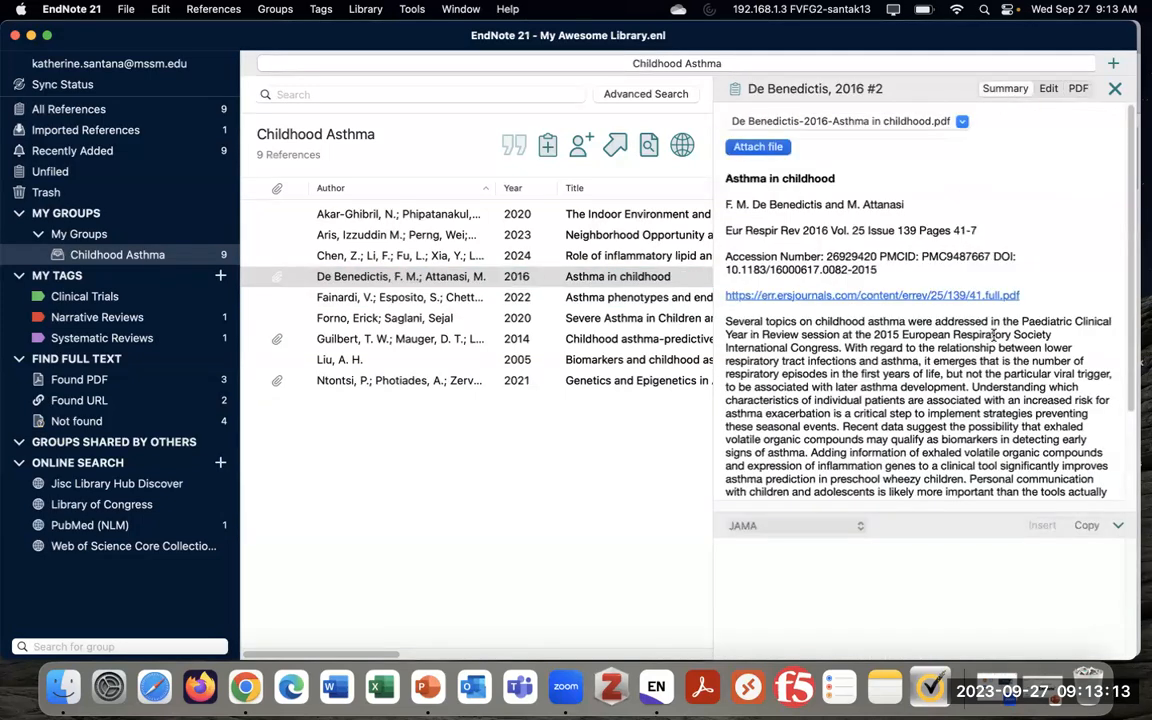
pyautogui.scroll(-1, 800, 230)
pyautogui.click(519, 236)
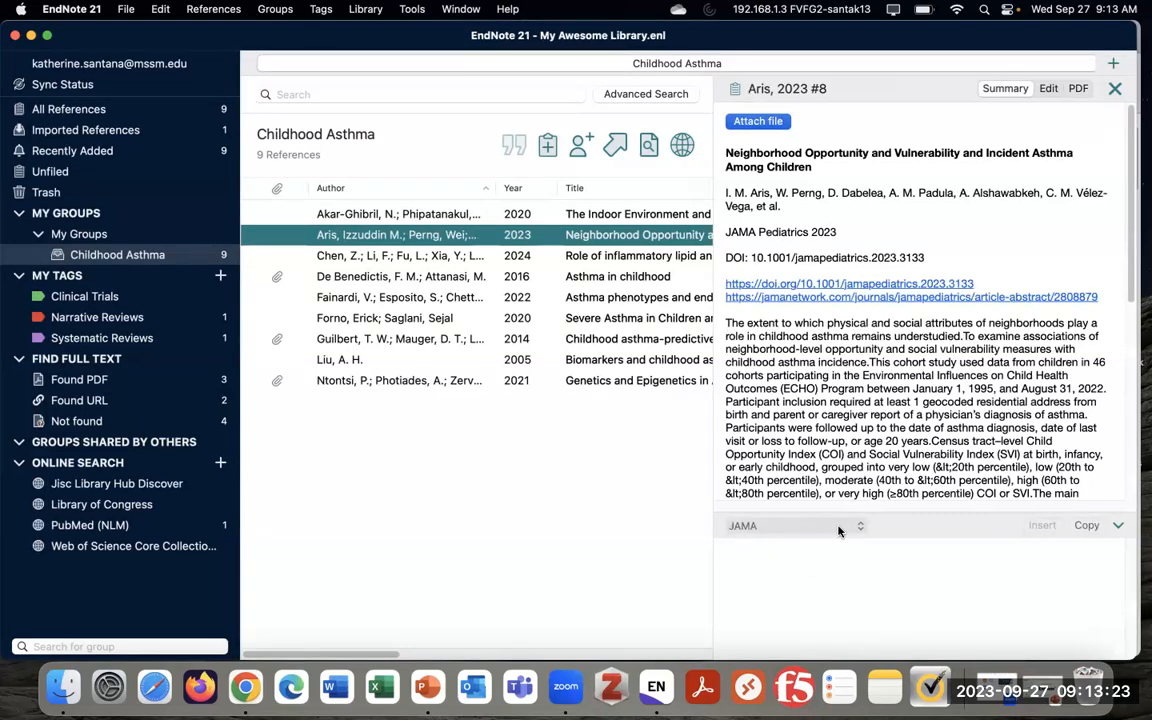
pyautogui.click(836, 527)
pyautogui.click(815, 529)
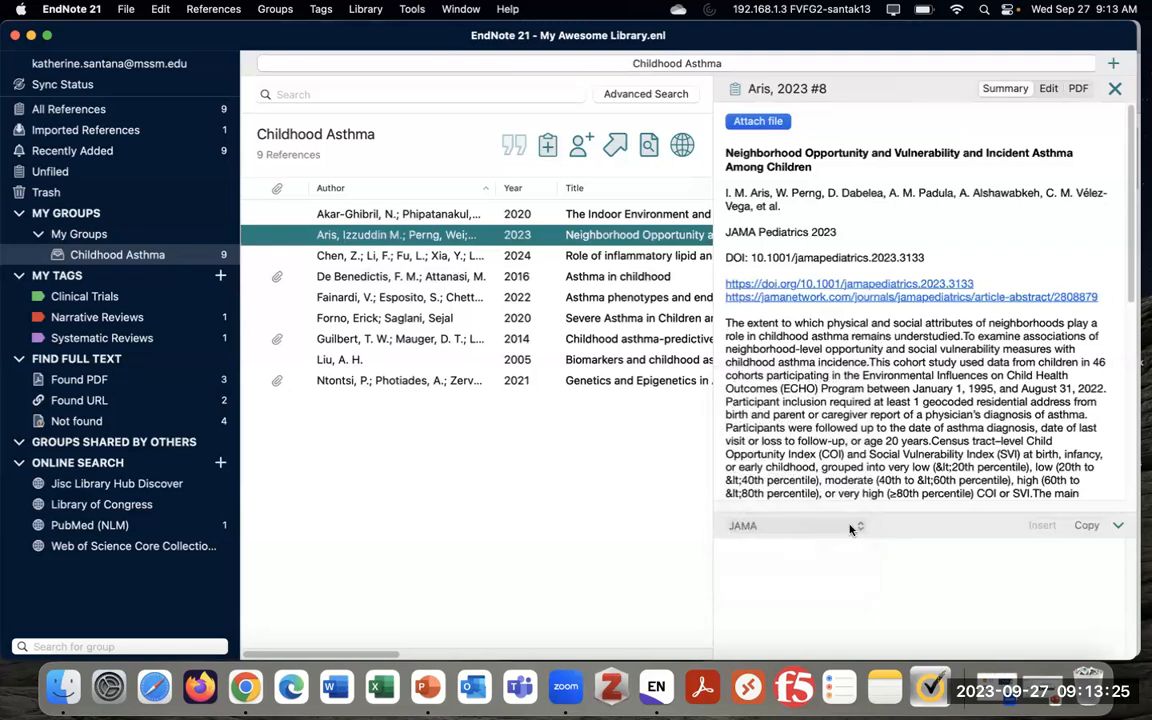
pyautogui.click(802, 531)
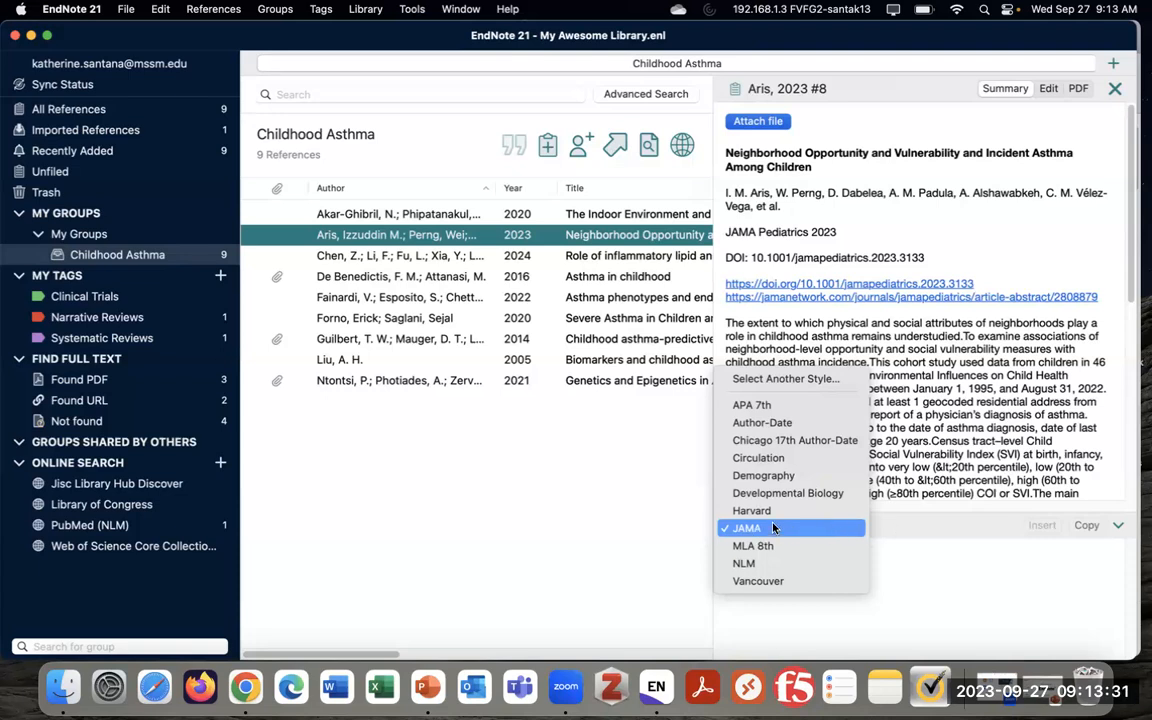
# Switch the preview style to APA 7th and browse the Fainardi, Guilbert, Chen, Akar-Ghibril, De Benedictis and Forno references
pyautogui.click(940, 512)
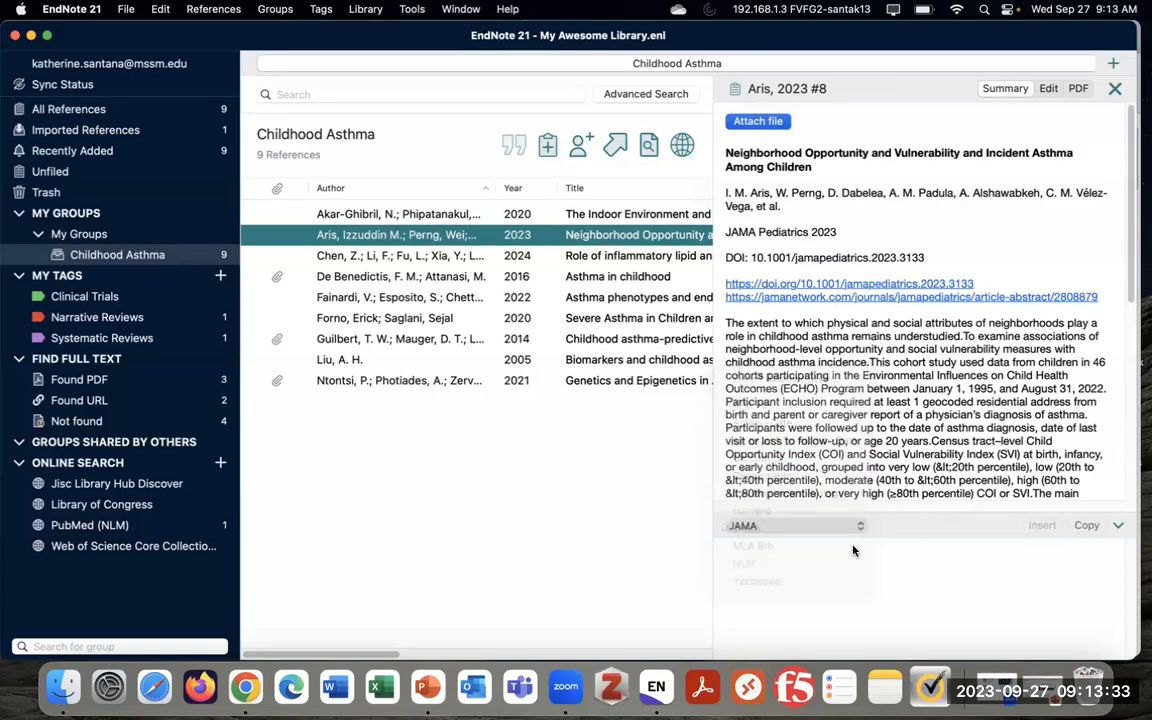
pyautogui.click(815, 528)
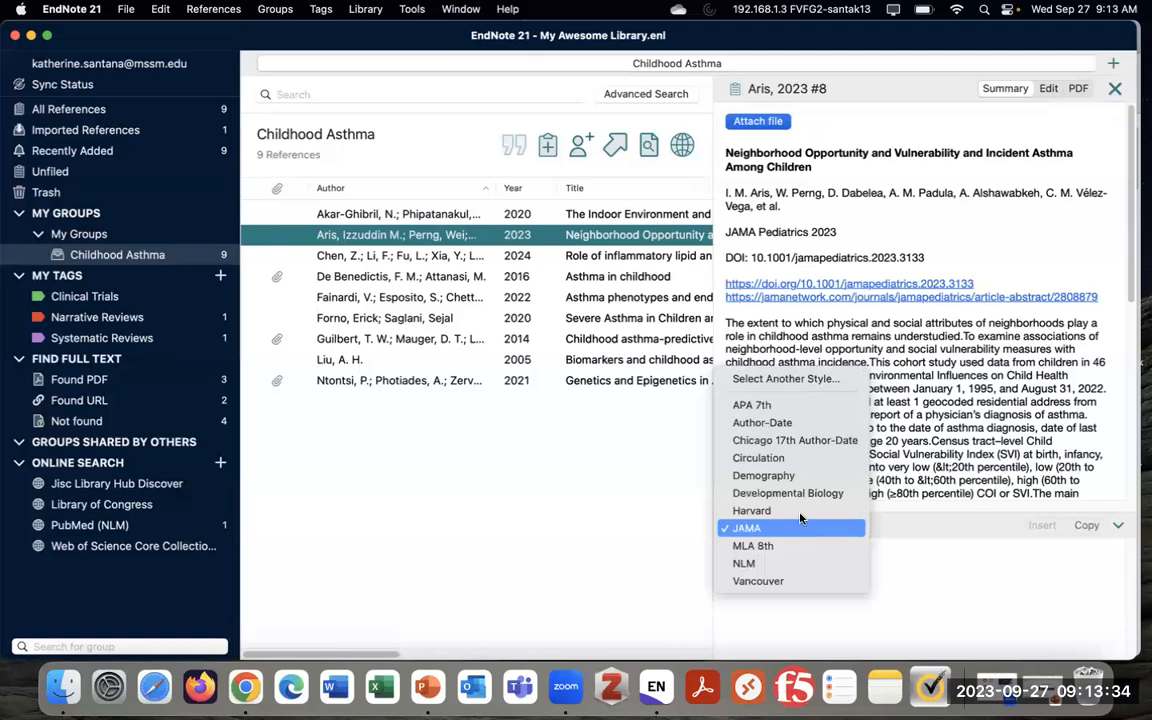
pyautogui.click(778, 405)
pyautogui.click(550, 297)
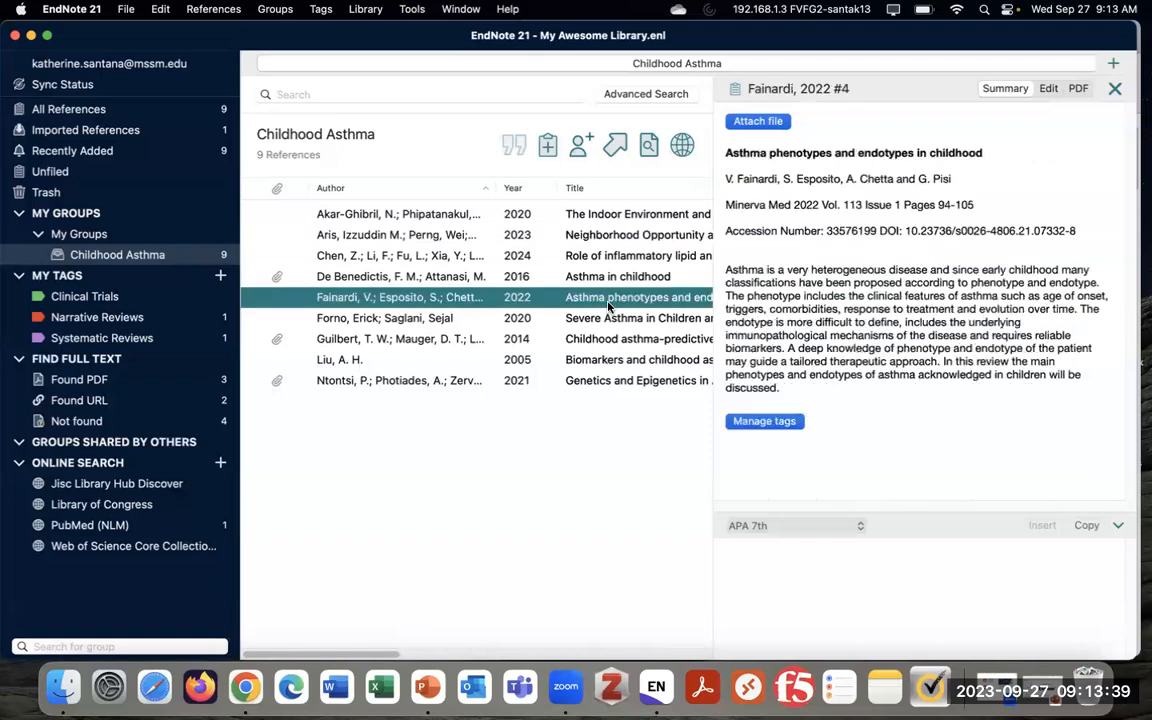
pyautogui.click(614, 340)
pyautogui.click(610, 256)
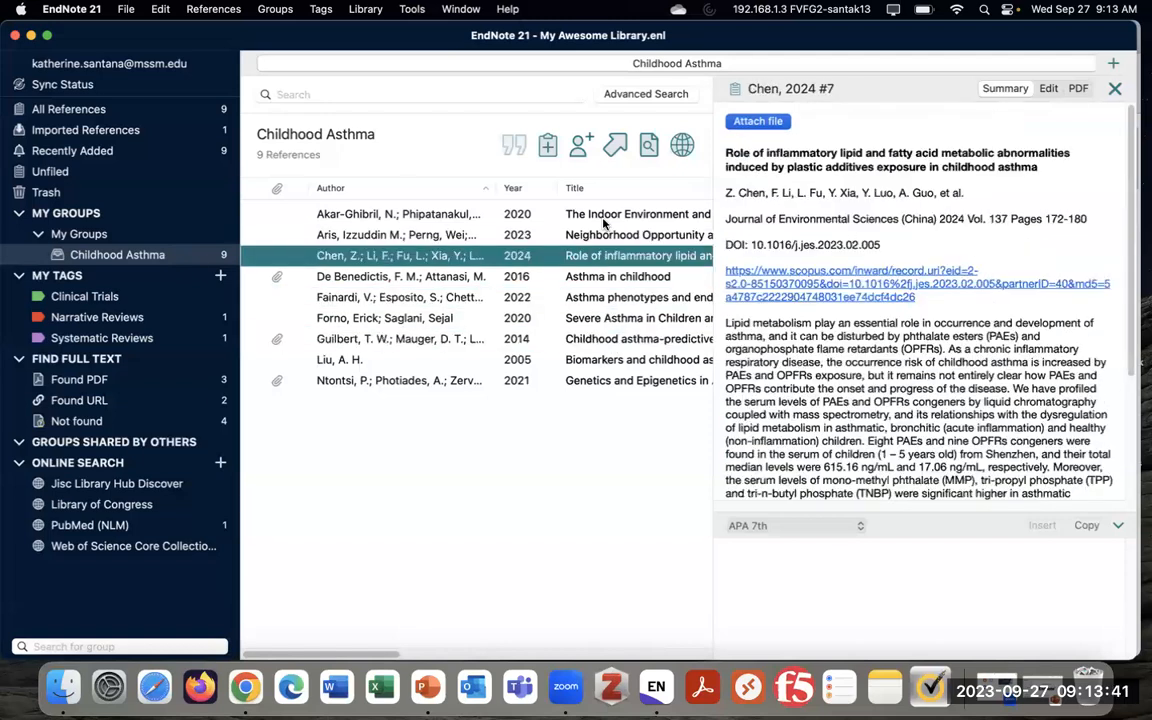
pyautogui.click(605, 214)
pyautogui.click(612, 276)
pyautogui.click(615, 297)
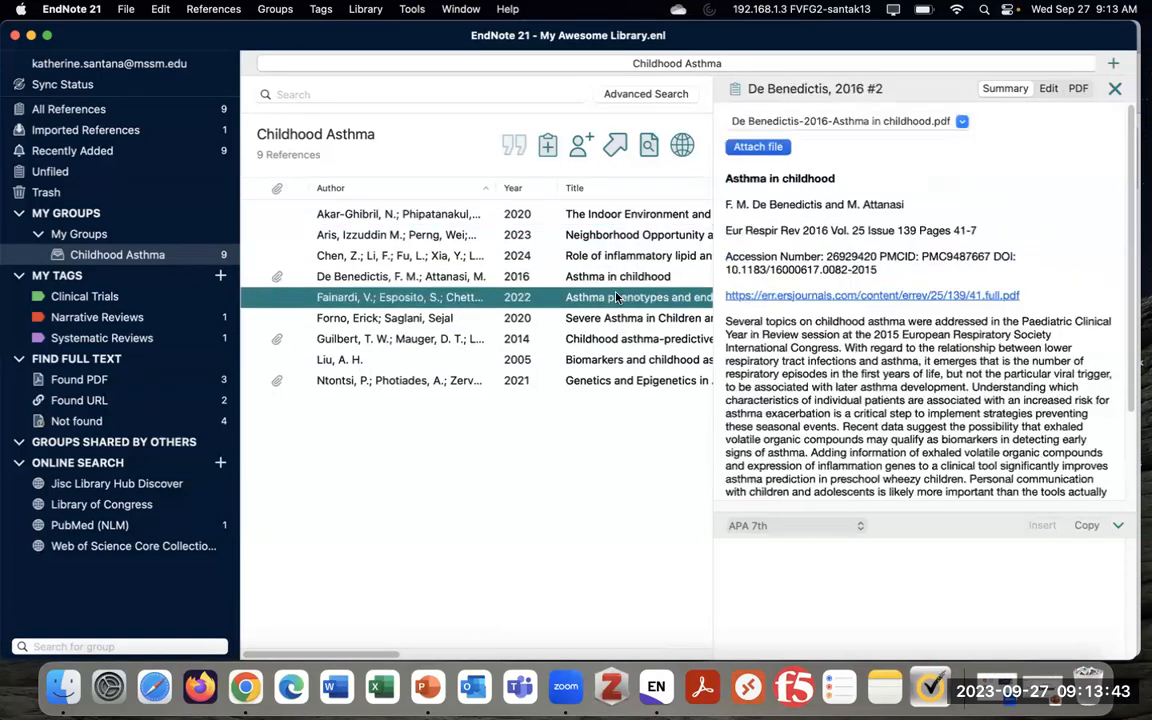
pyautogui.click(617, 318)
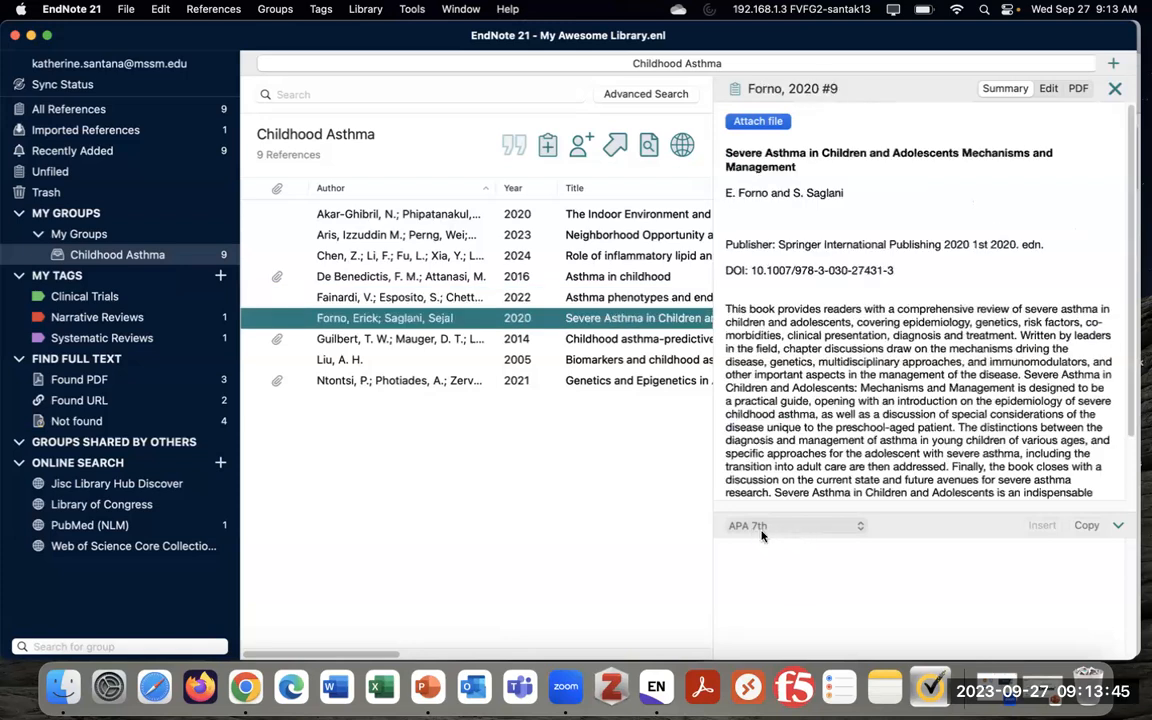
# Return the preview style to JAMA, browse several references, then select all nine references
pyautogui.click(795, 526)
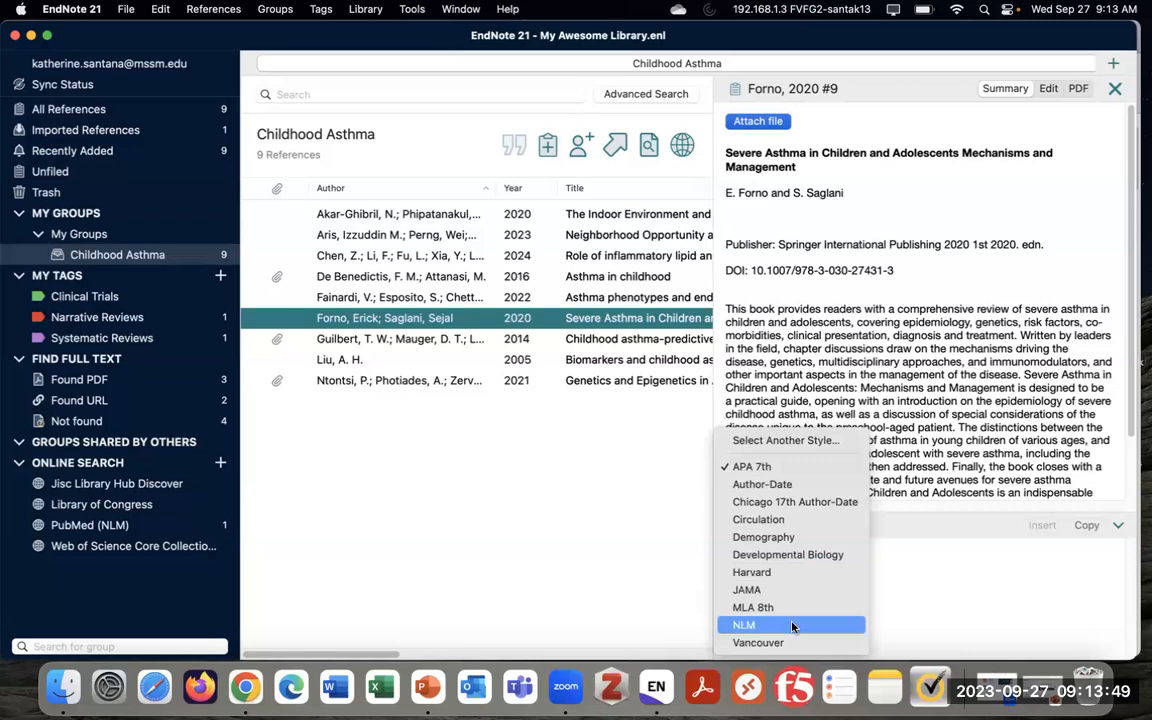
pyautogui.click(752, 589)
pyautogui.click(618, 339)
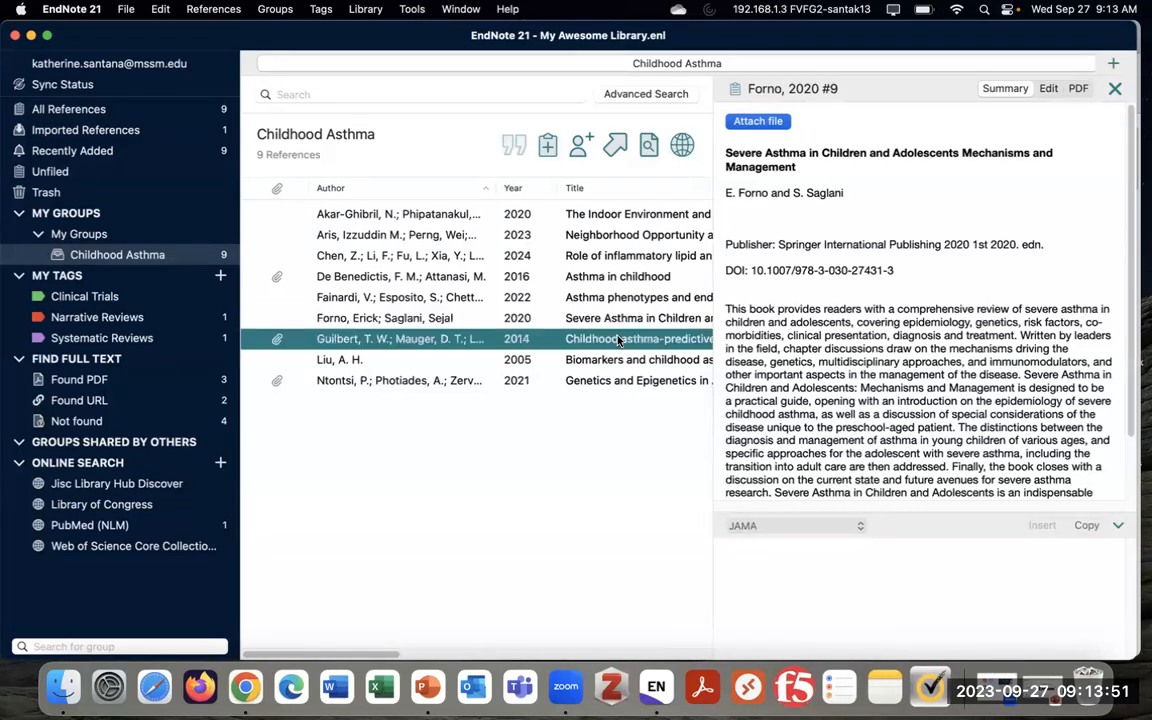
pyautogui.click(565, 255)
pyautogui.click(562, 234)
pyautogui.click(630, 320)
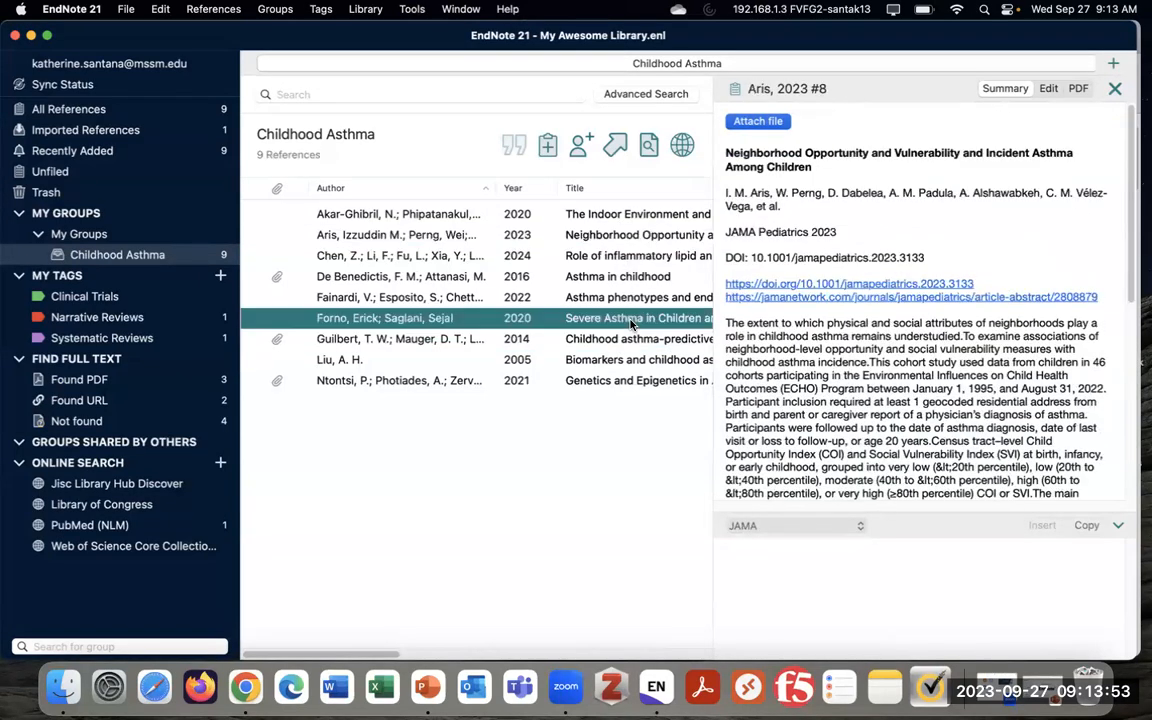
pyautogui.press('Down')
pyautogui.press('Down')
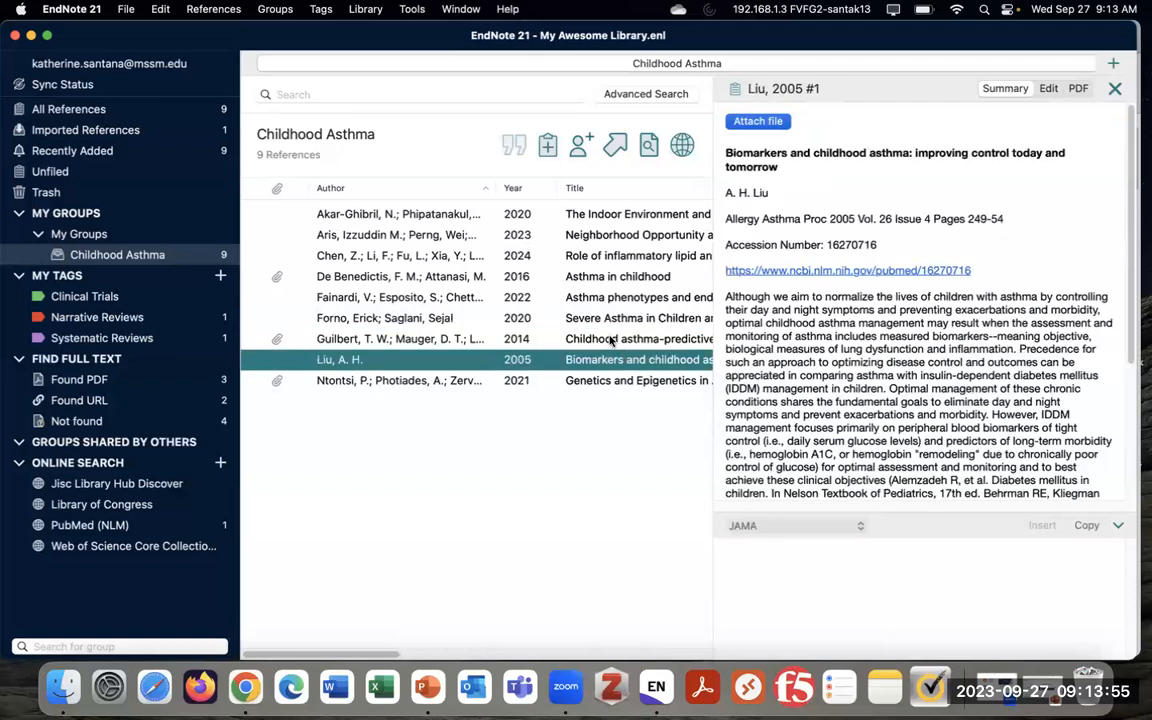
pyautogui.click(765, 528)
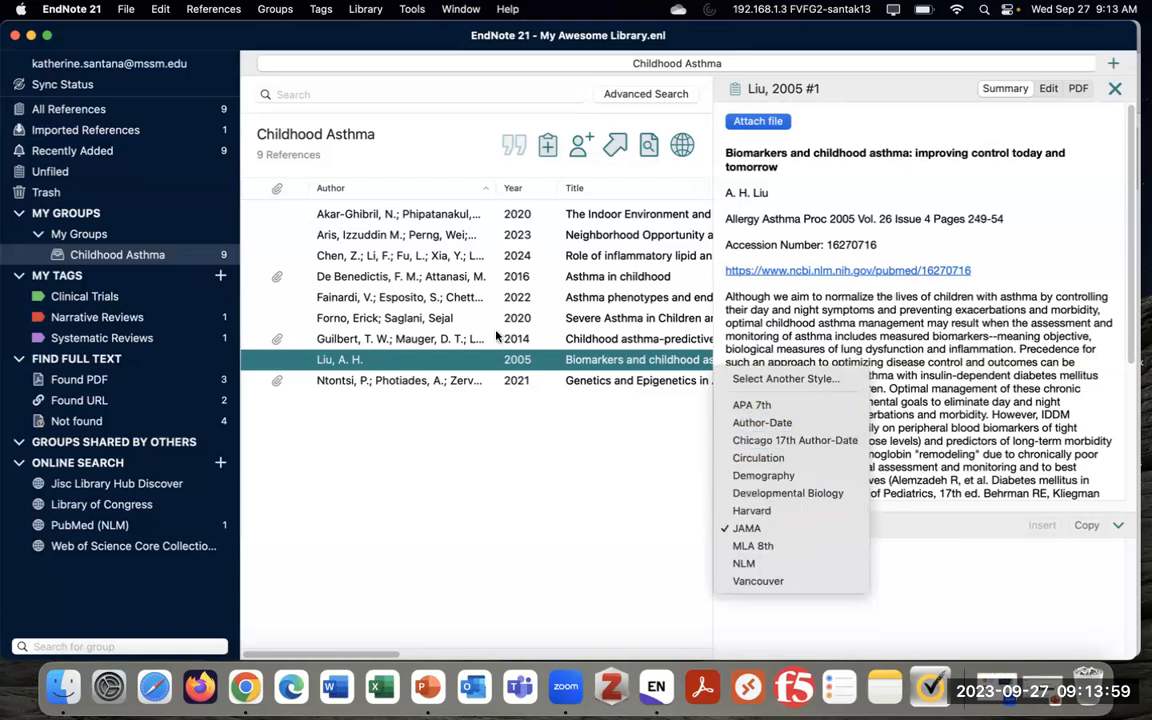
pyautogui.click(746, 528)
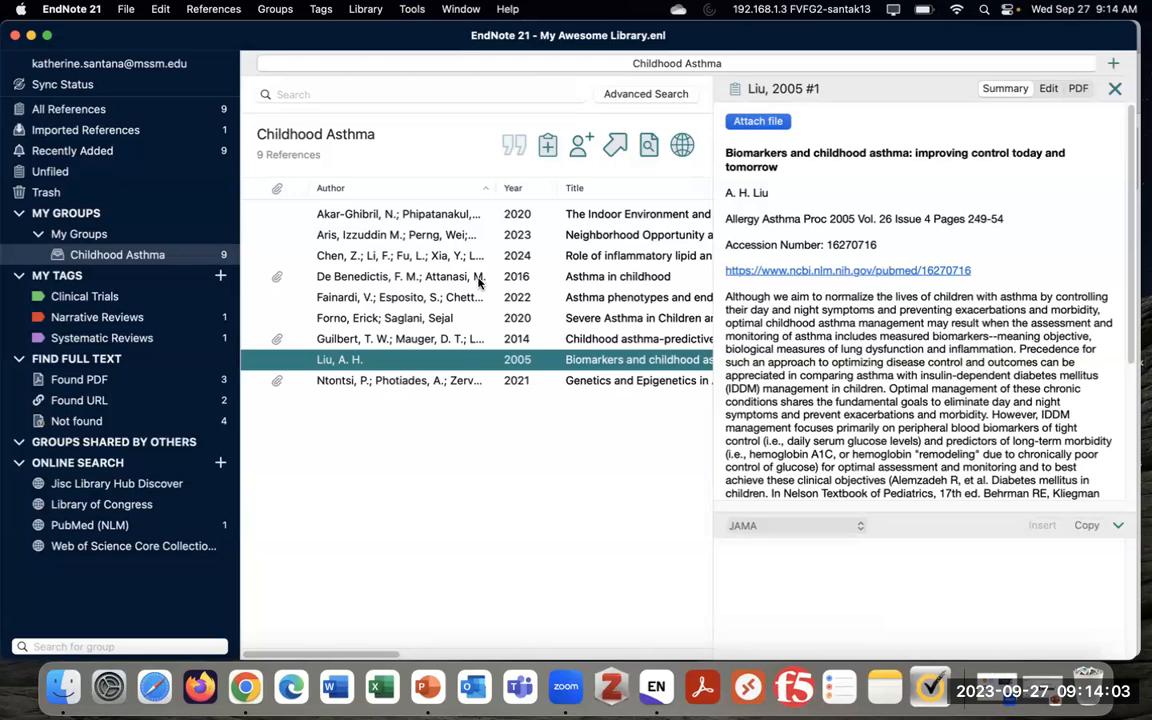
pyautogui.moveTo(448, 402); pyautogui.dragTo(447, 217)
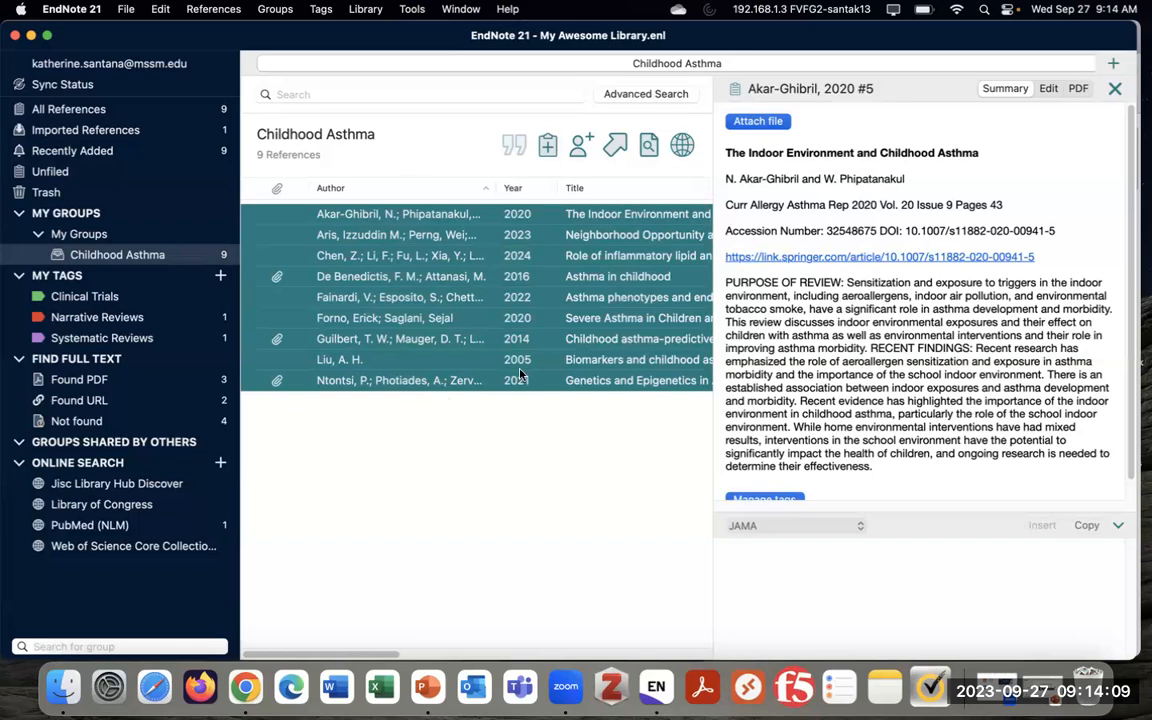
# Copy the nine selected references as JAMA formatted references via the context menu and References menu
pyautogui.rightClick(492, 263)
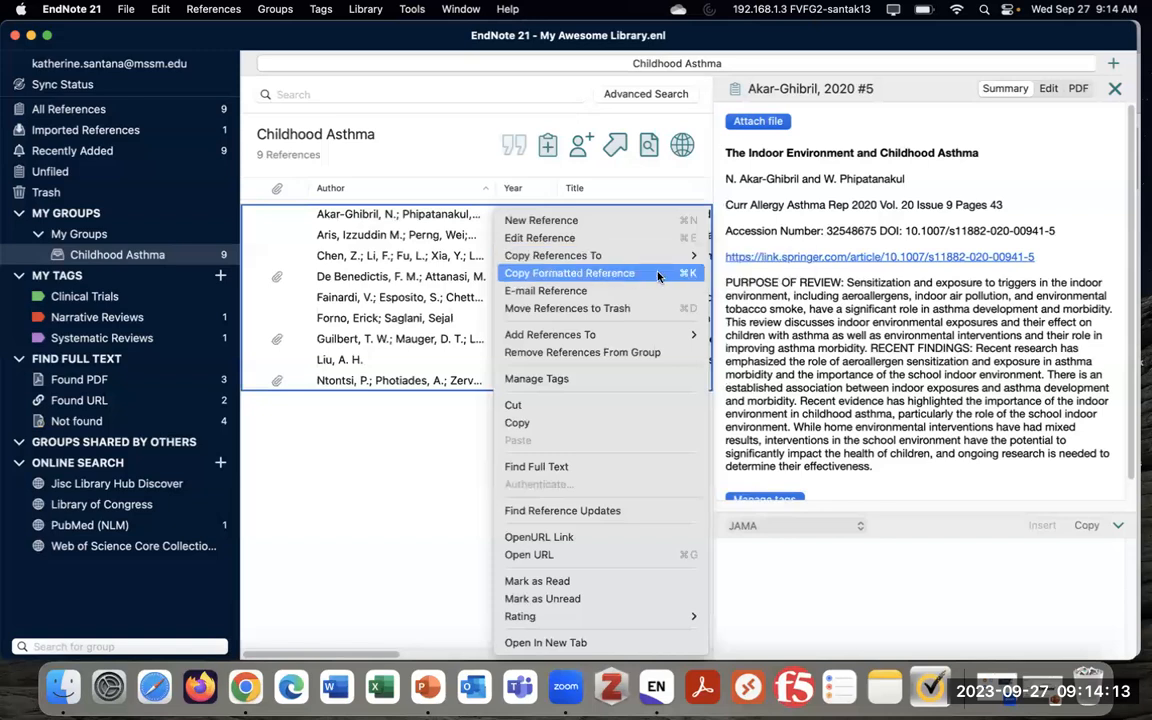
pyautogui.click(637, 274)
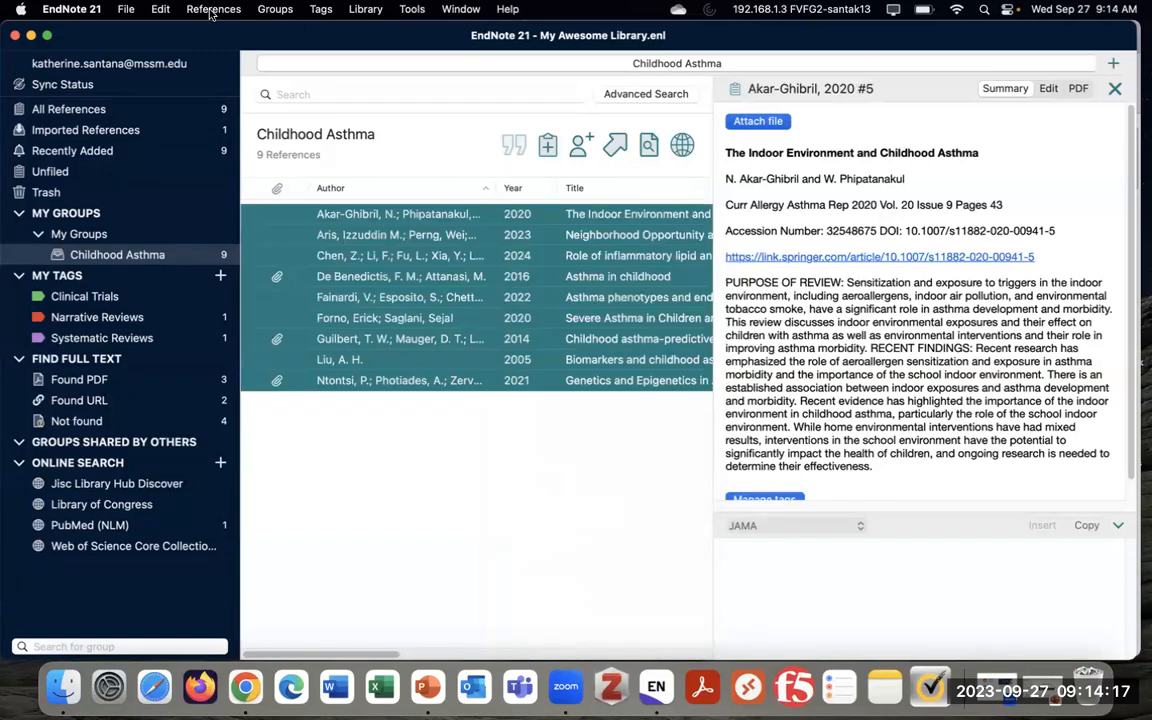
pyautogui.click(212, 10)
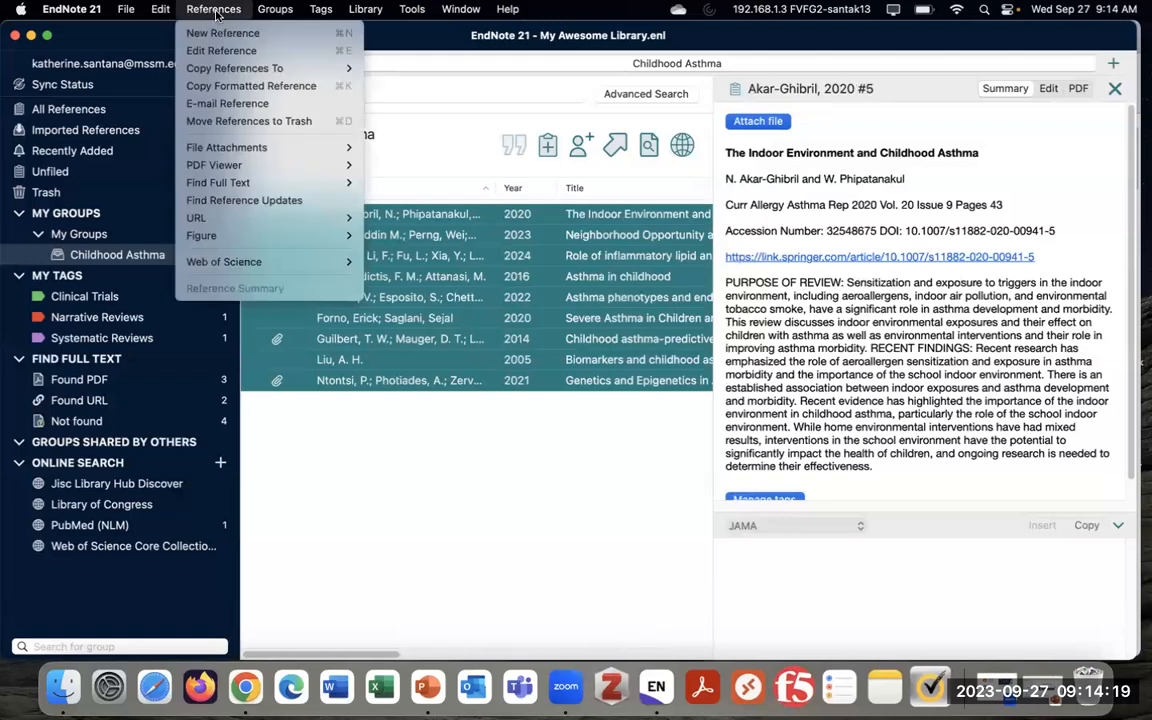
pyautogui.click(326, 90)
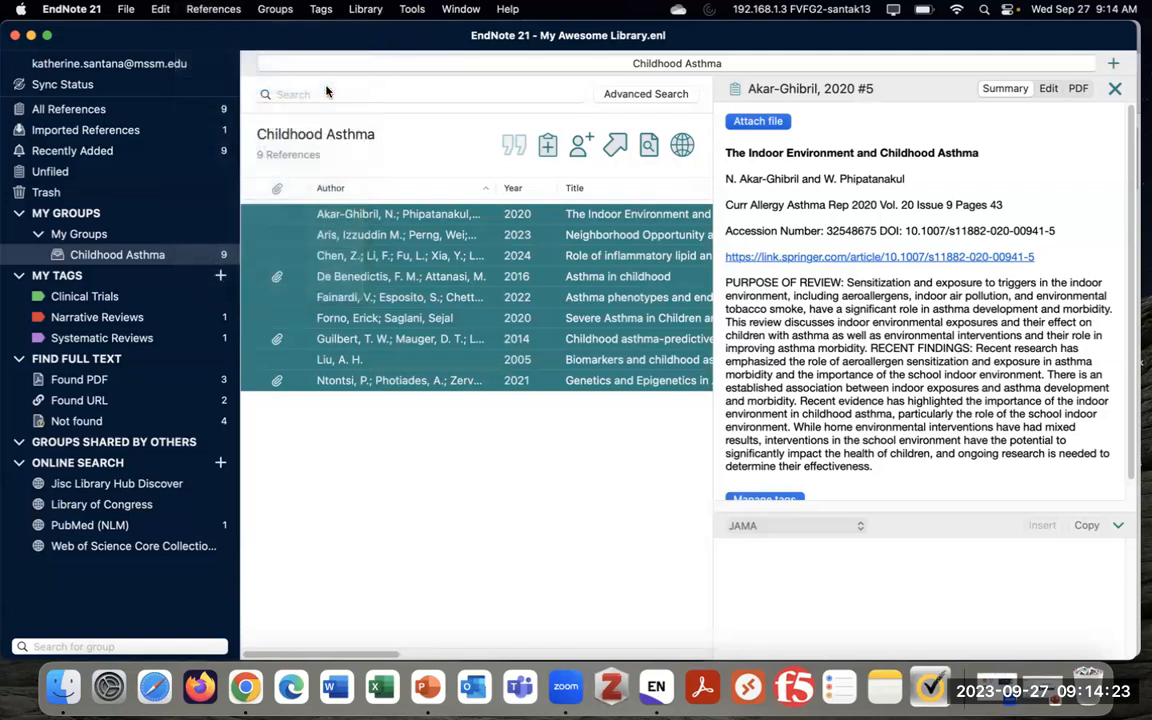
# Paste the formatted references into a new blank Word document, then select and delete them
pyautogui.click(347, 694)
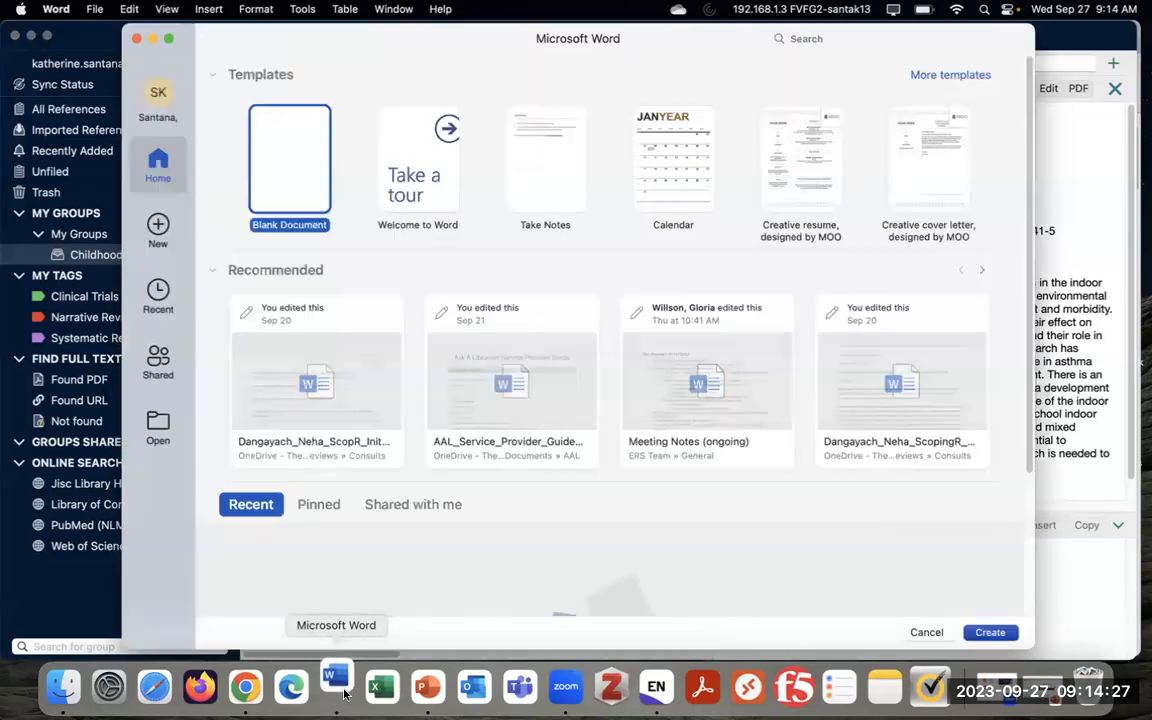
pyautogui.doubleClick(281, 185)
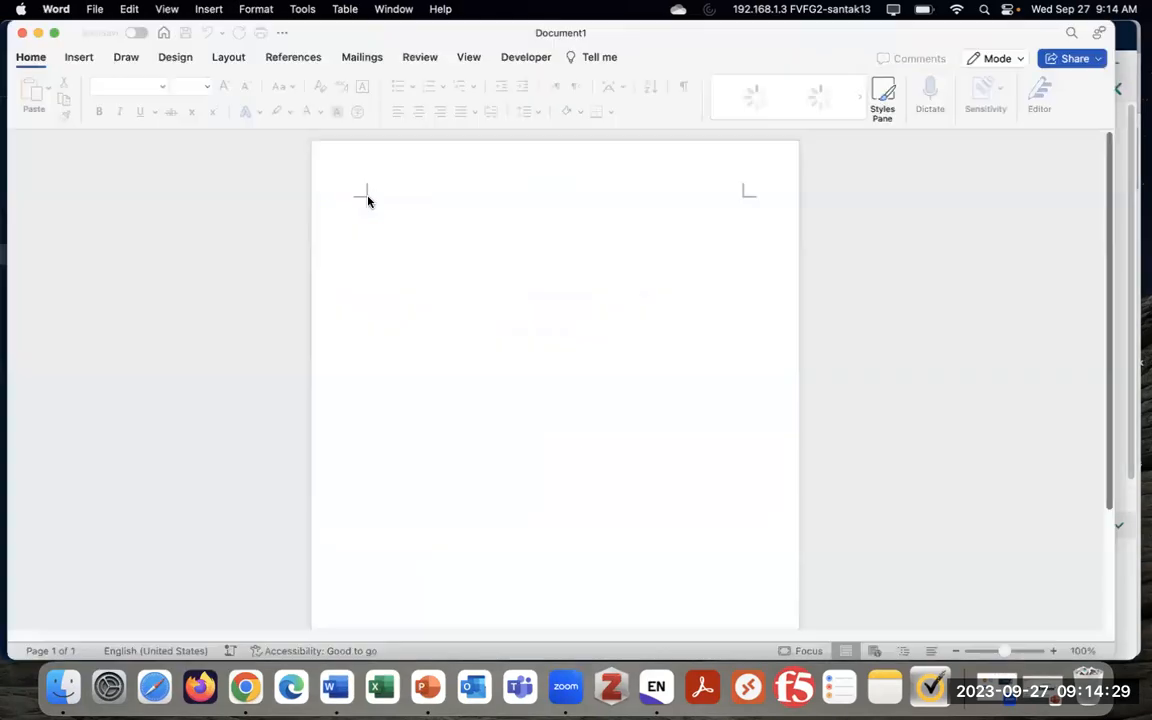
pyautogui.press('super+v')
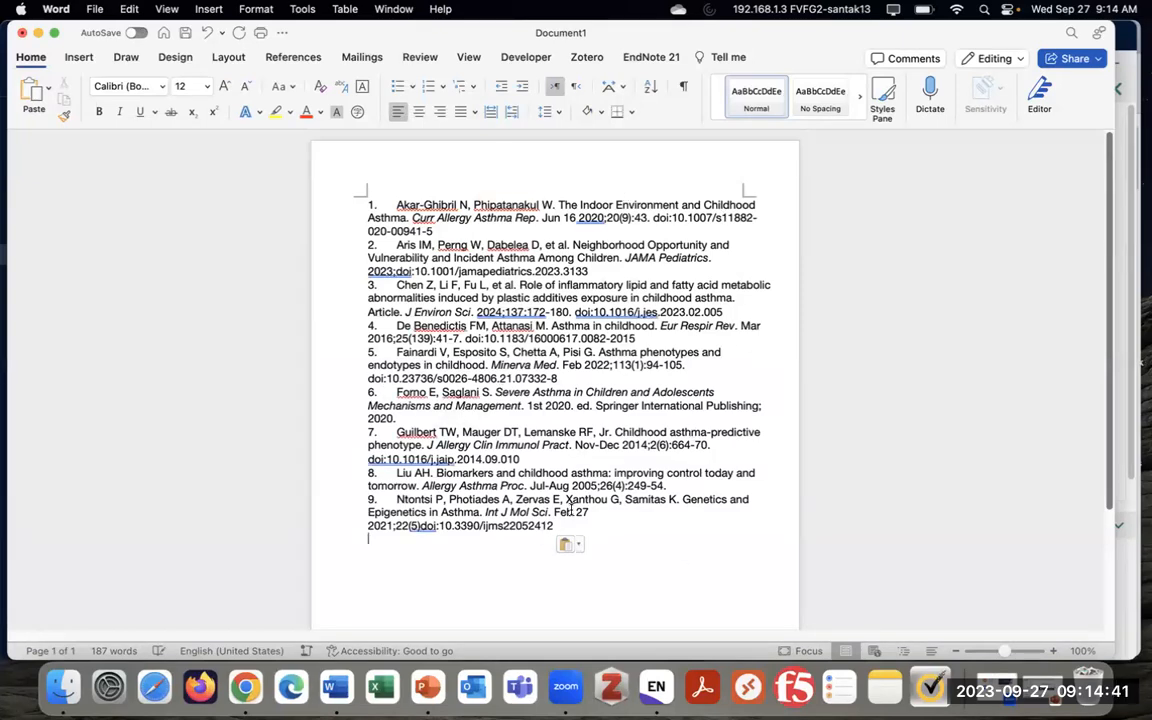
pyautogui.moveTo(584, 527); pyautogui.dragTo(365, 208)
pyautogui.press('BackSpace')
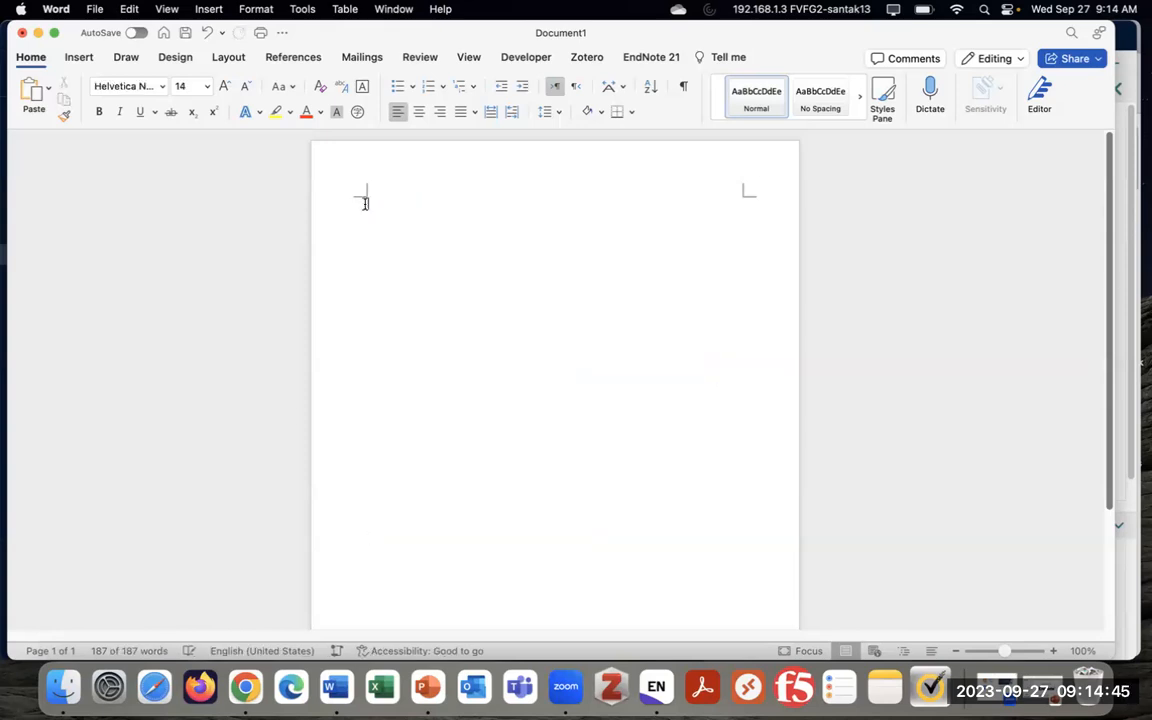
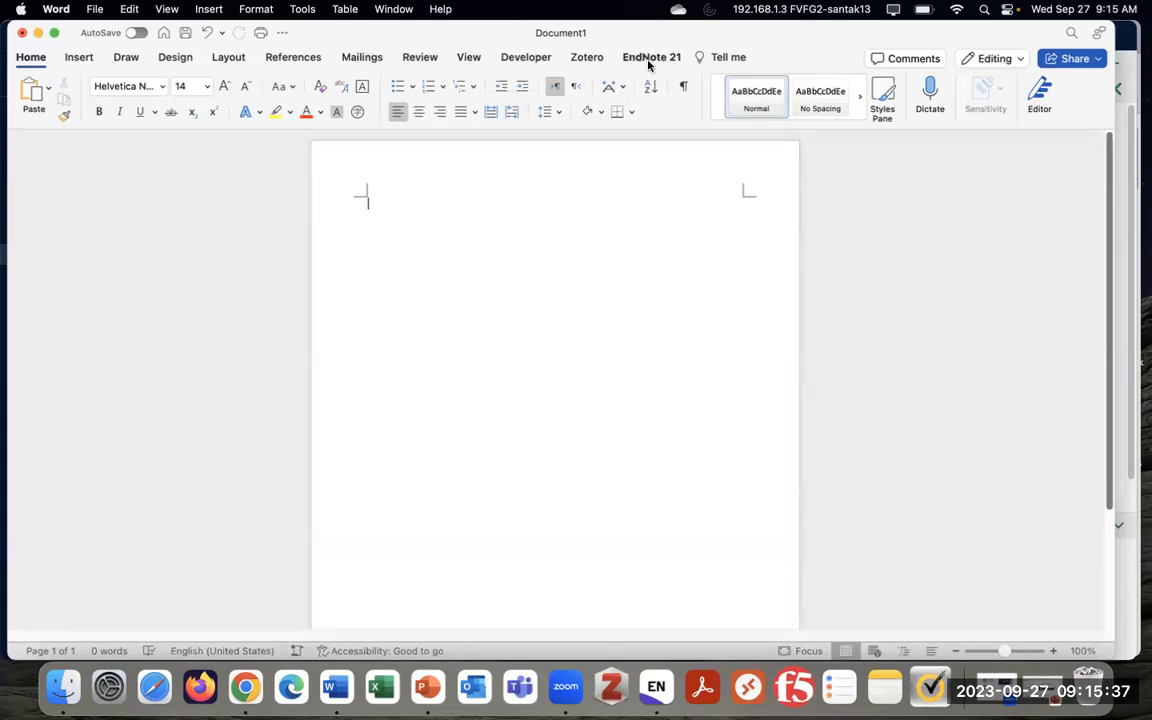
# Type the sentence 'I am writing stuff' and enlarge it to 18 pt
pyautogui.click(648, 62)
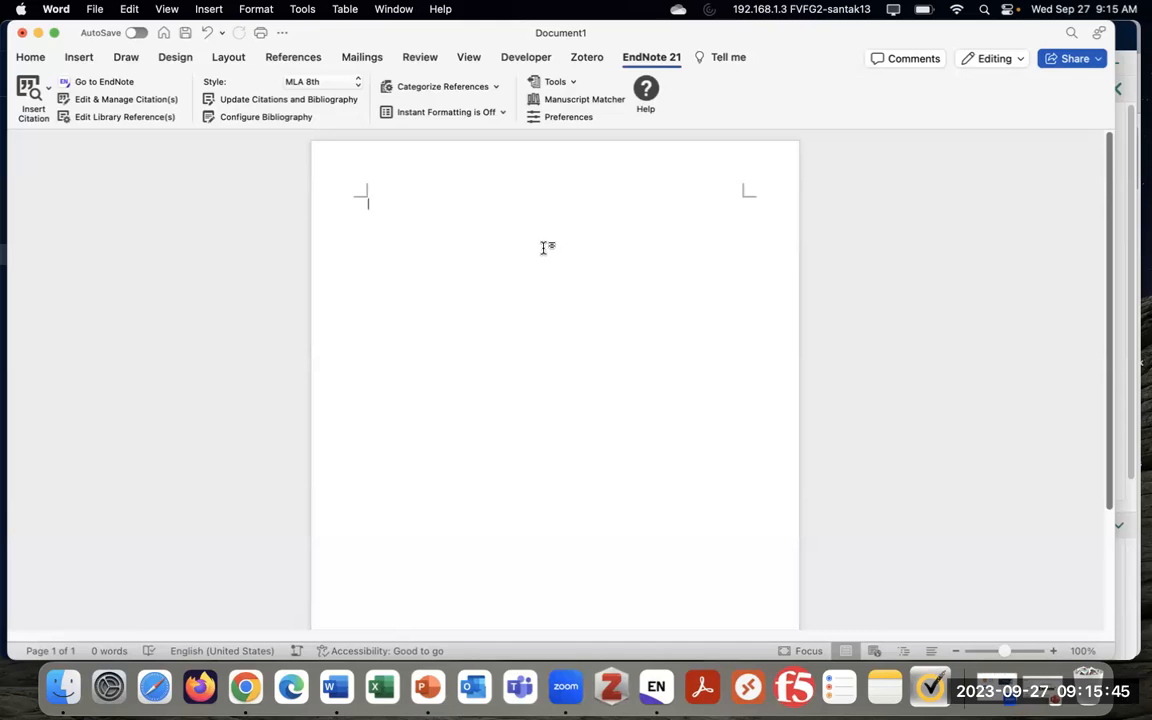
pyautogui.write('riting stuff')
pyautogui.tripleClick(411, 205)
pyautogui.click(30, 57)
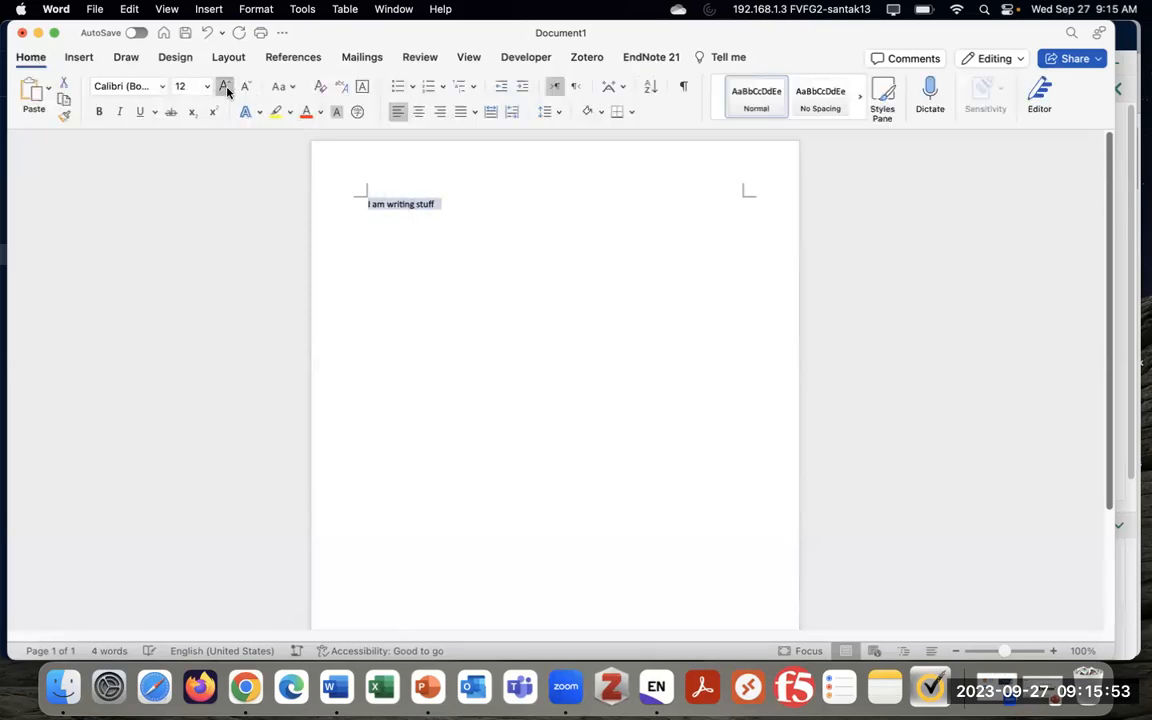
pyautogui.click(224, 86)
pyautogui.click(224, 86)
pyautogui.click(224, 86)
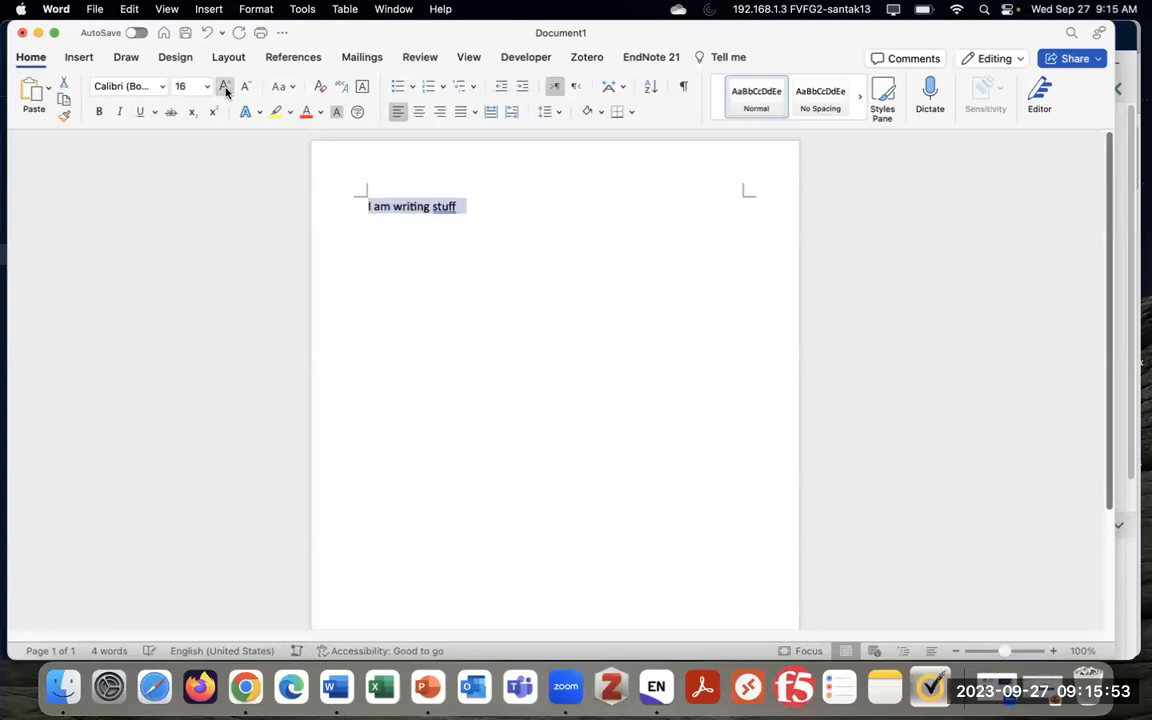
pyautogui.click(514, 206)
pyautogui.click(651, 57)
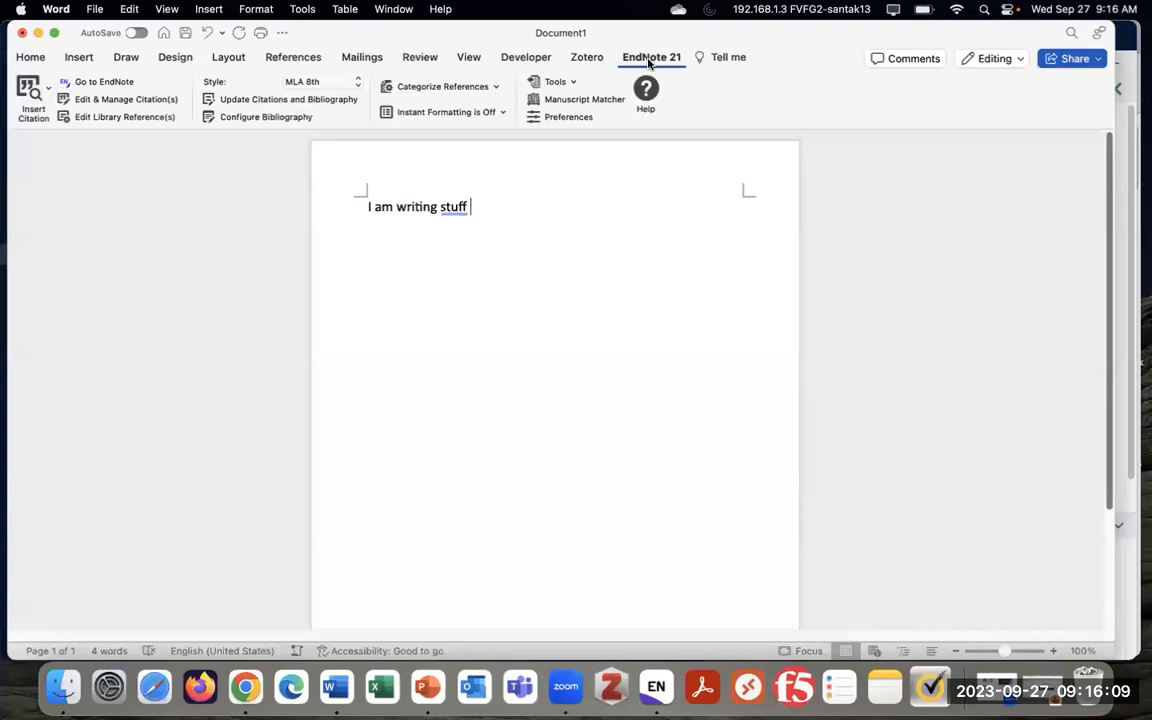
# Search EndNote for 'asthma' and insert the Akar-Ghibril 2020 citation after the sentence
pyautogui.click(28, 92)
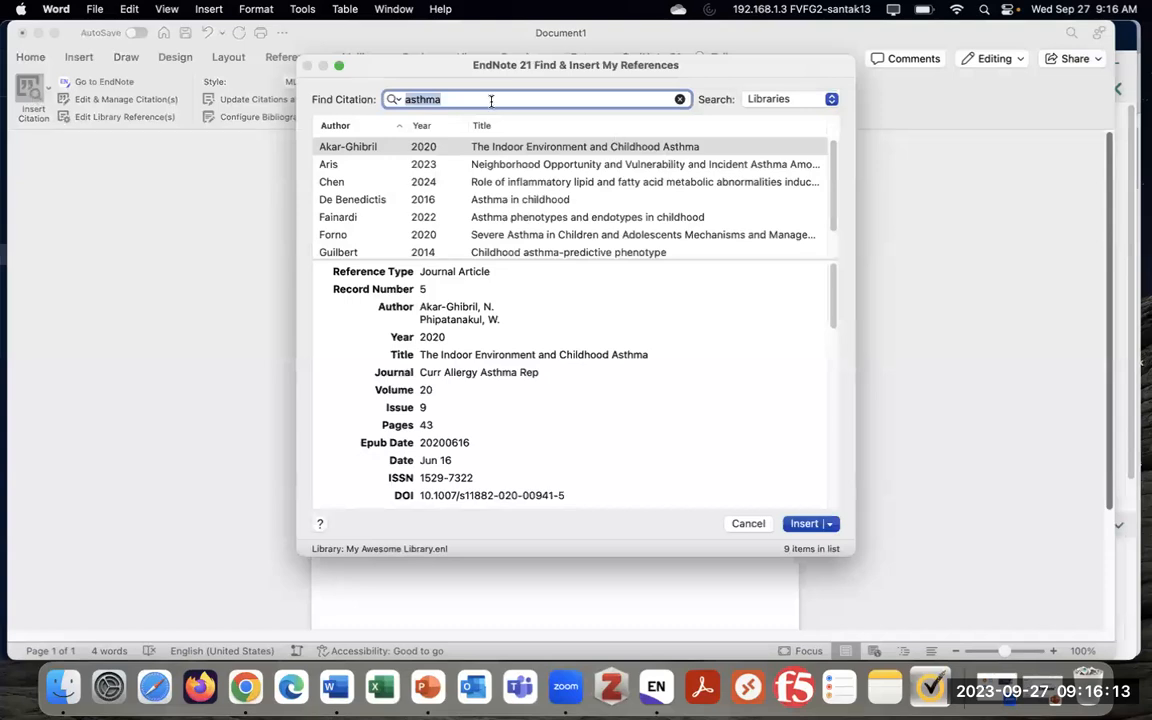
pyautogui.press('BackSpace')
pyautogui.write('asthma')
pyautogui.press('Return')
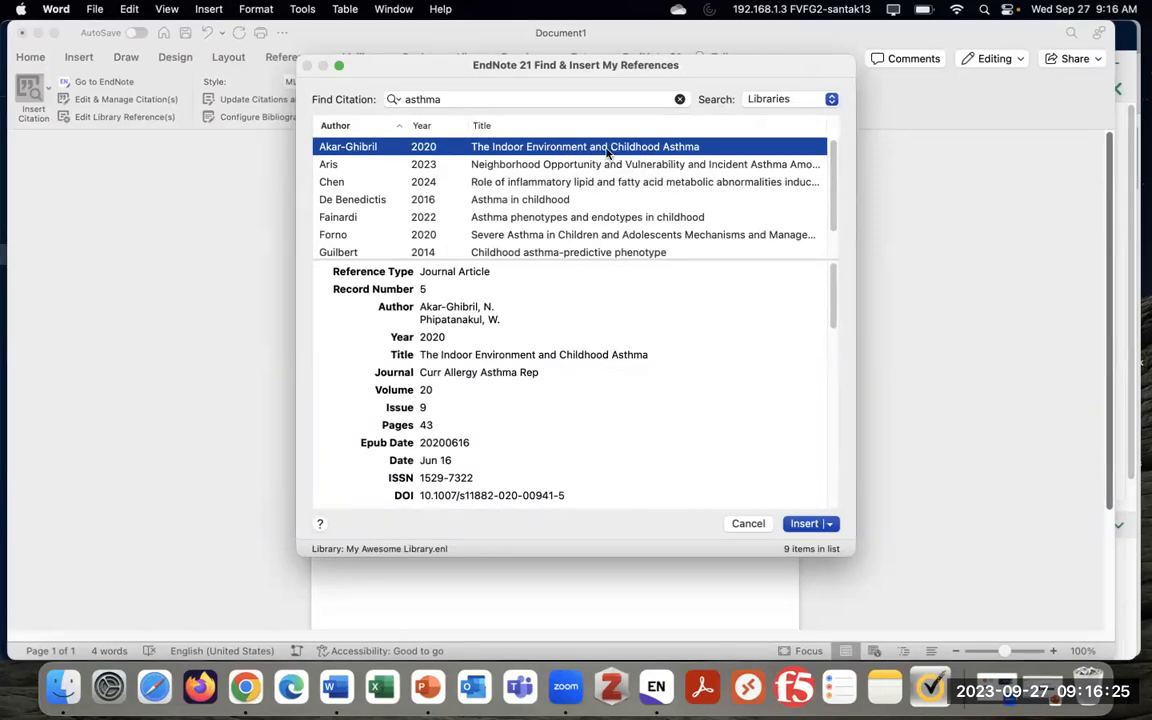
pyautogui.click(804, 524)
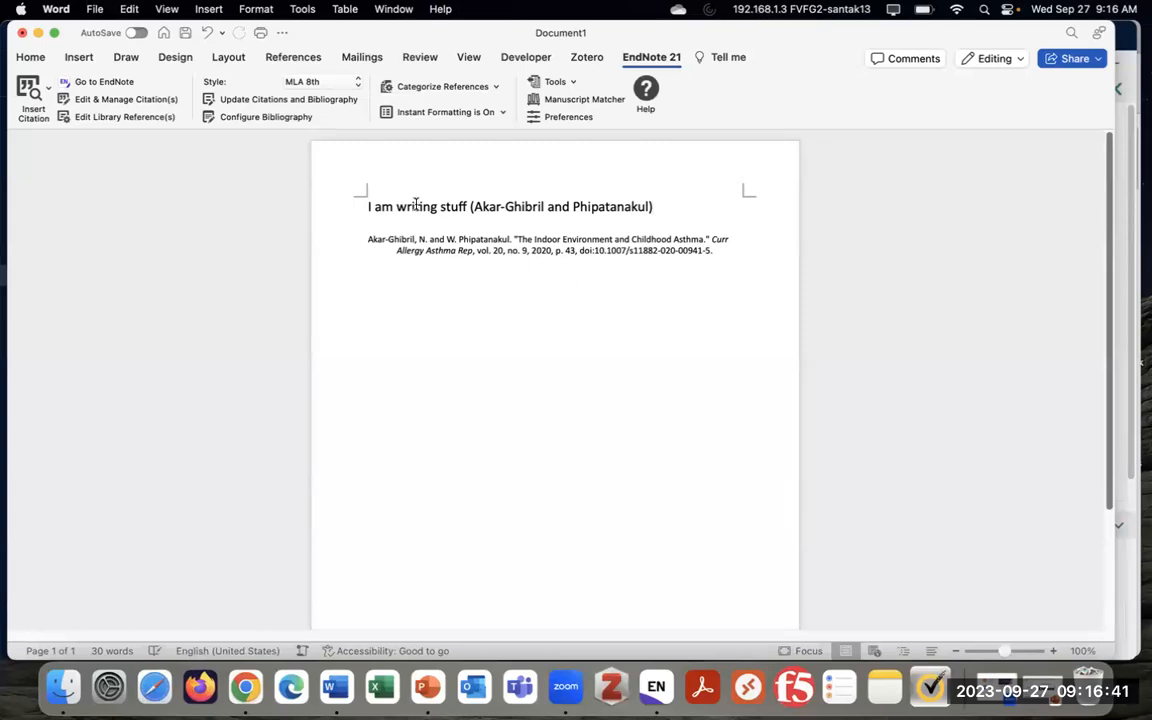
# Switch the EndNote citation style to JAMA and add the line 'I am writing more stuff'
pyautogui.click(335, 86)
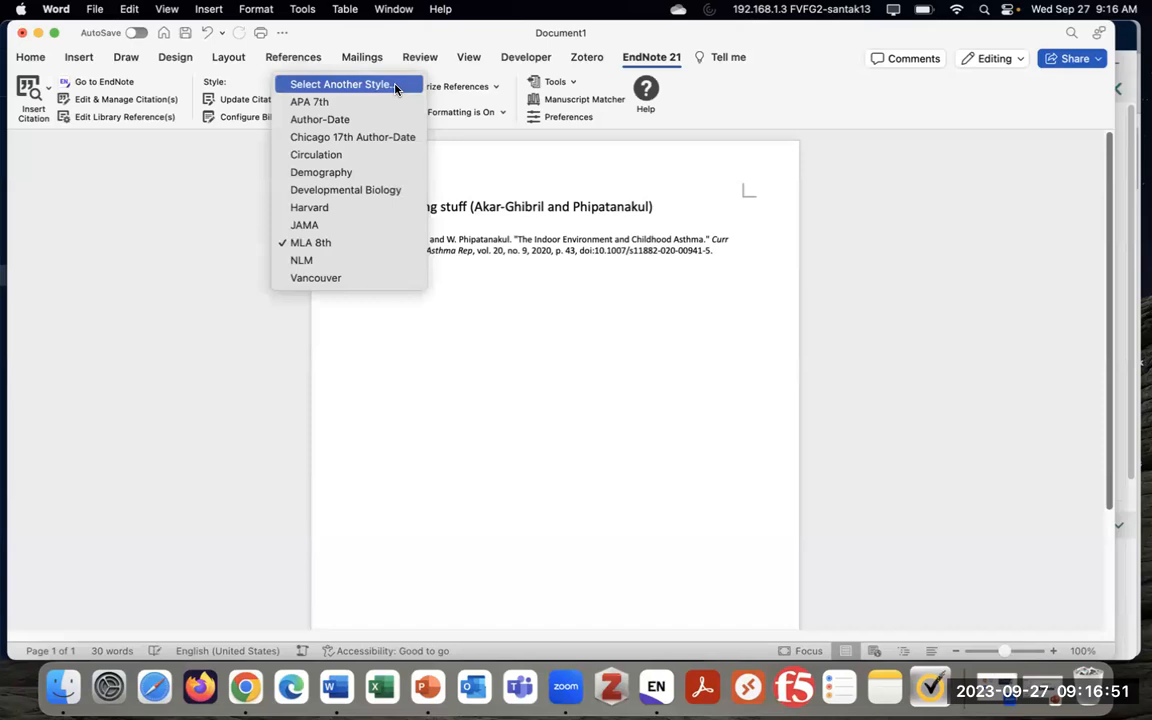
pyautogui.click(366, 230)
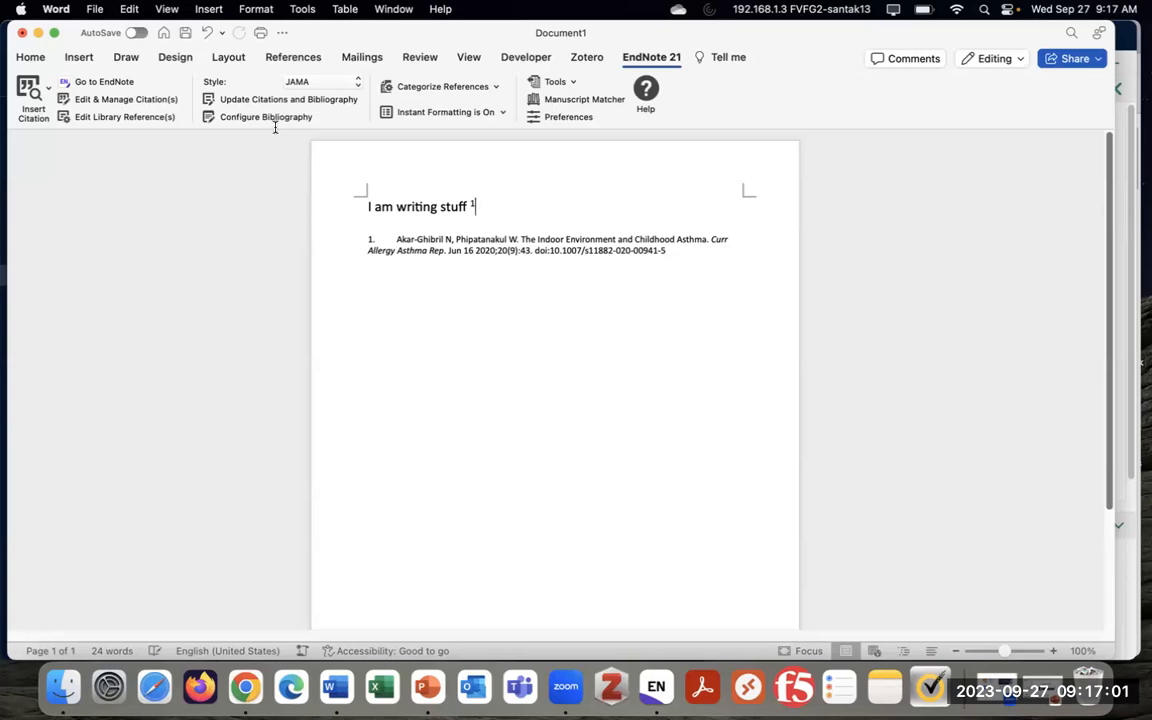
pyautogui.click(310, 82)
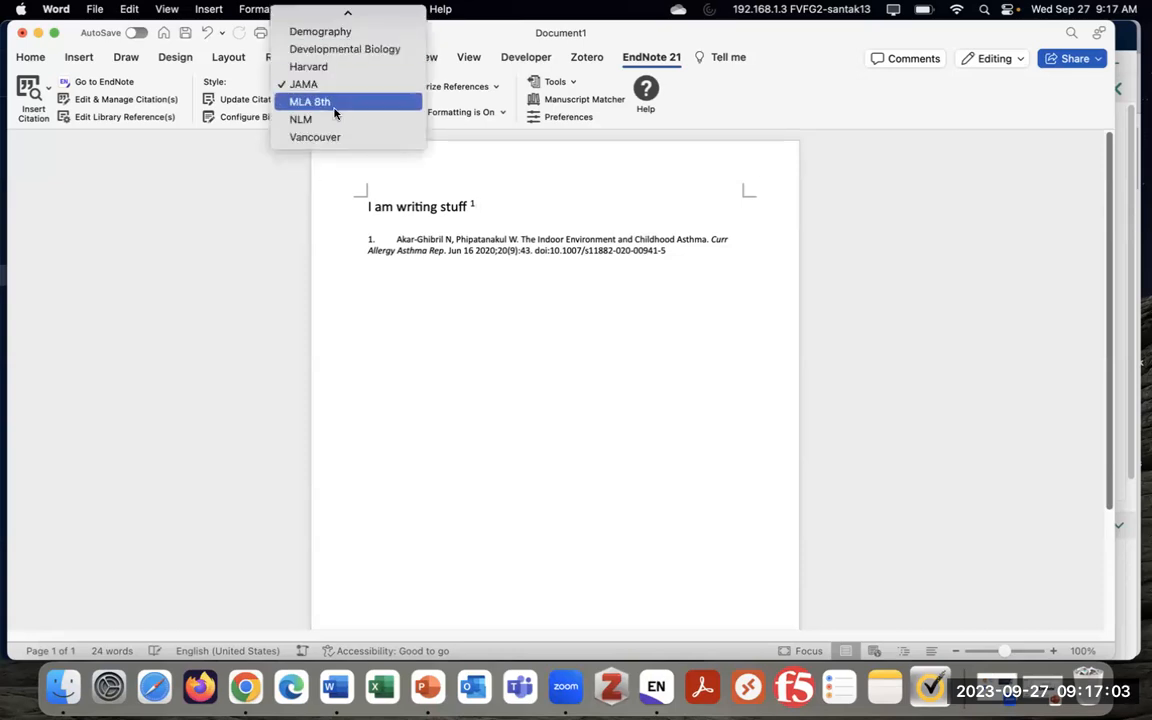
pyautogui.click(496, 304)
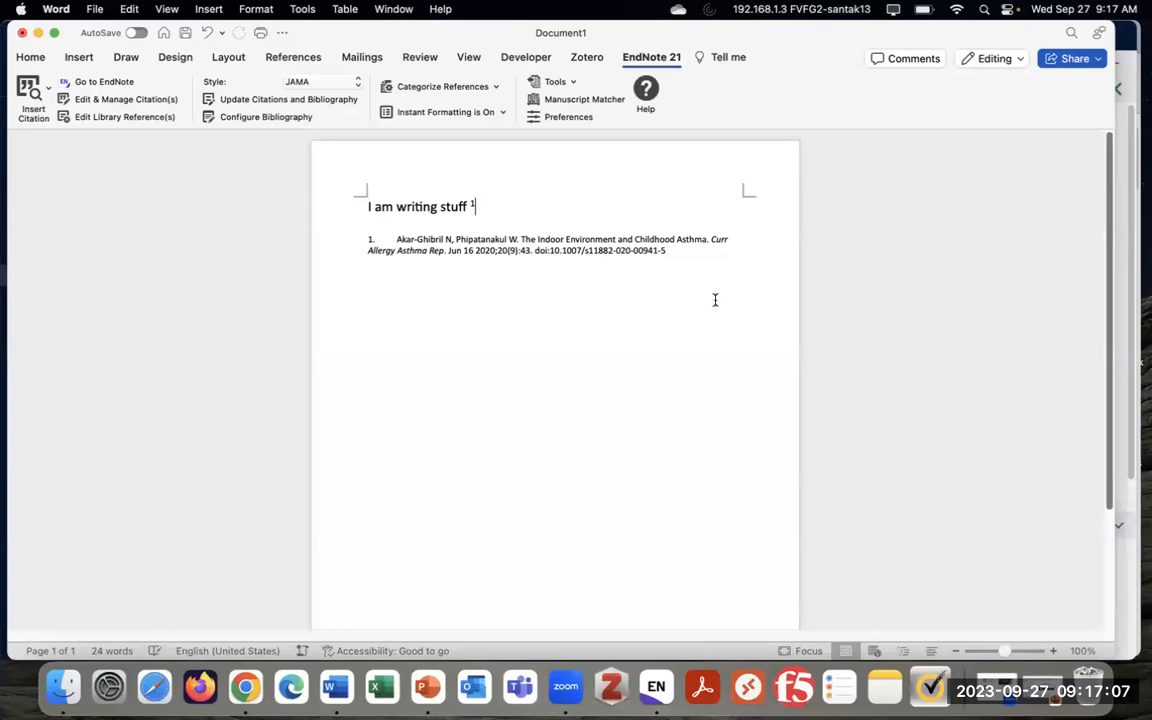
pyautogui.press('Return')
pyautogui.write('I am writing more stuff')
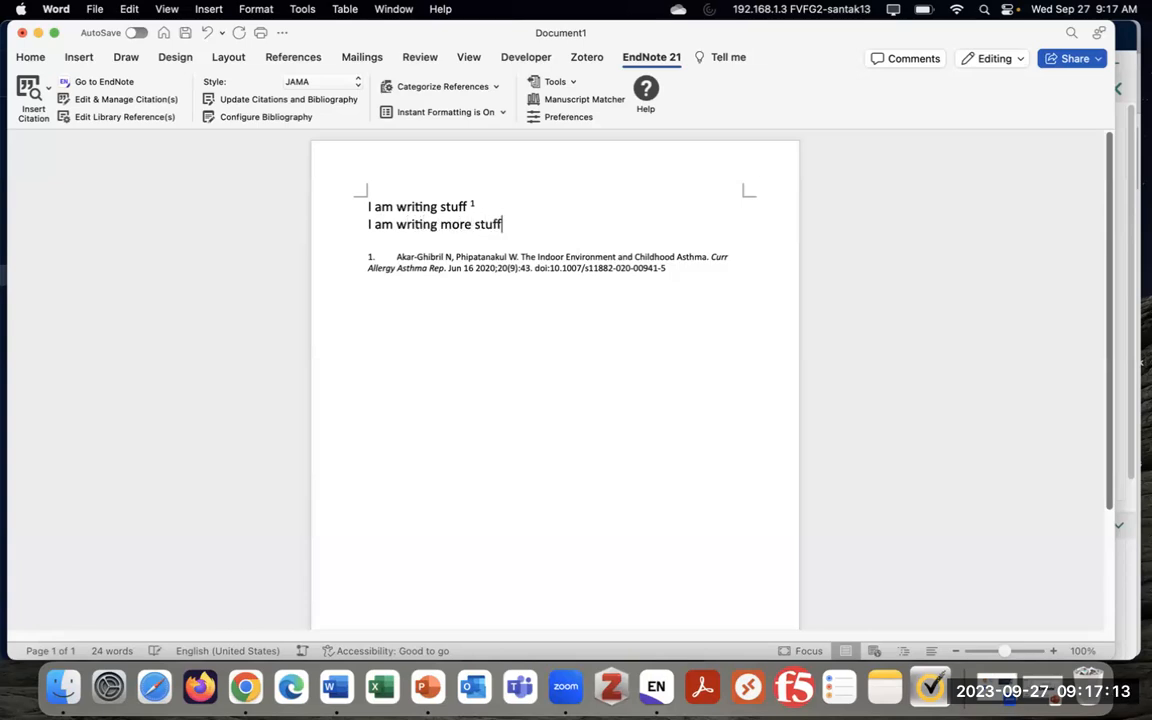
# Insert the Aris 2023 citation after the second line and open Edit & Manage Citations
pyautogui.click(27, 88)
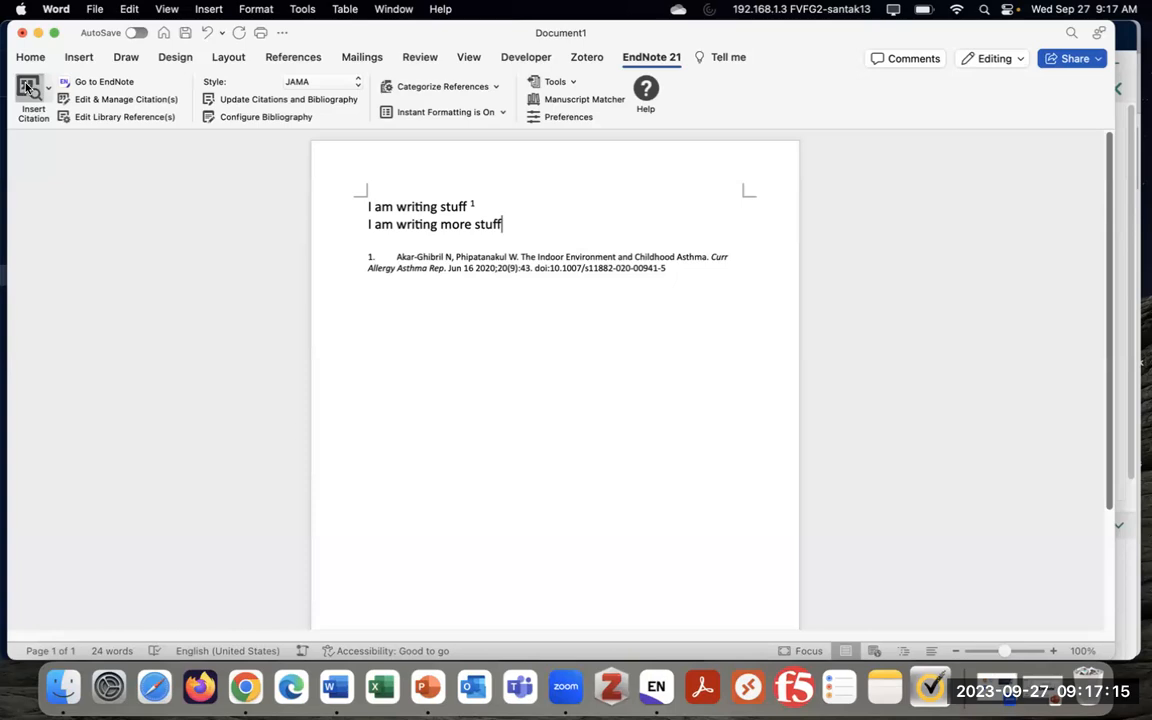
pyautogui.click(555, 168)
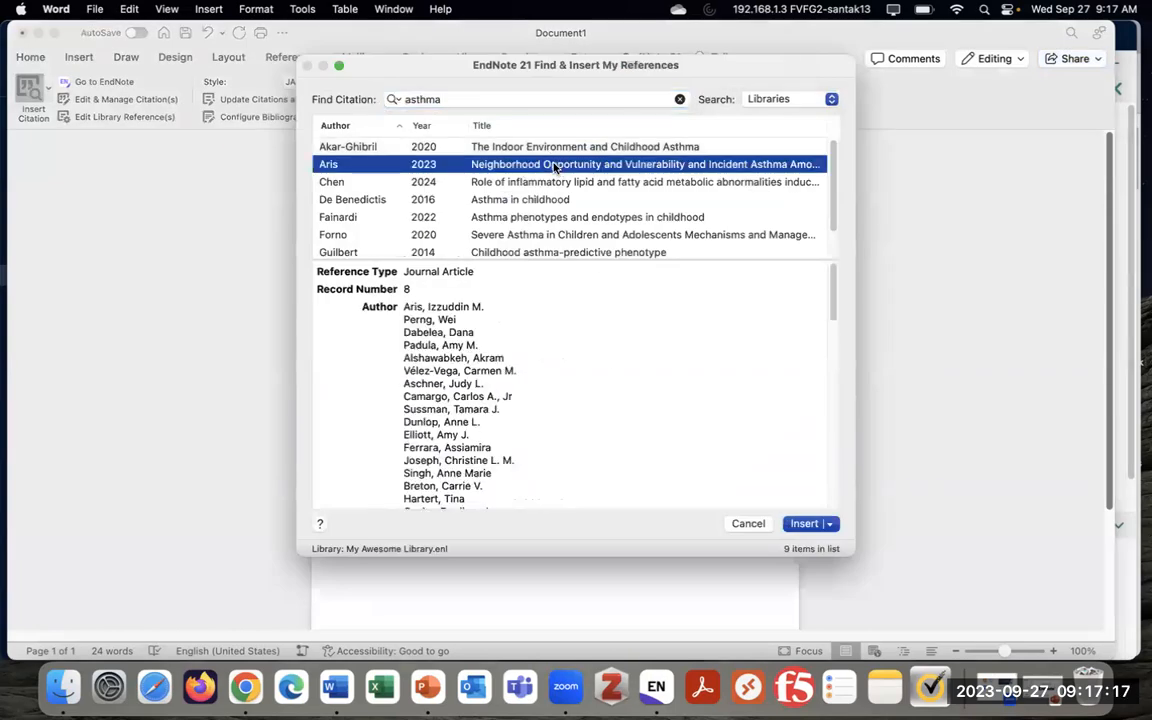
pyautogui.click(805, 523)
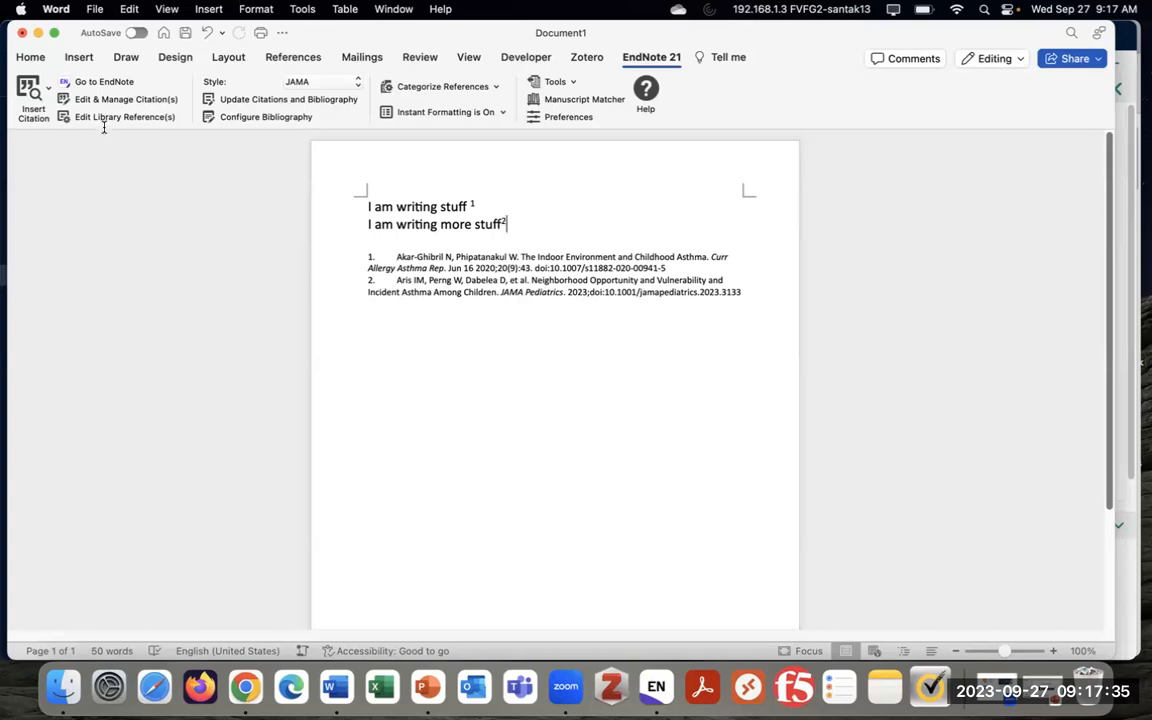
pyautogui.click(128, 101)
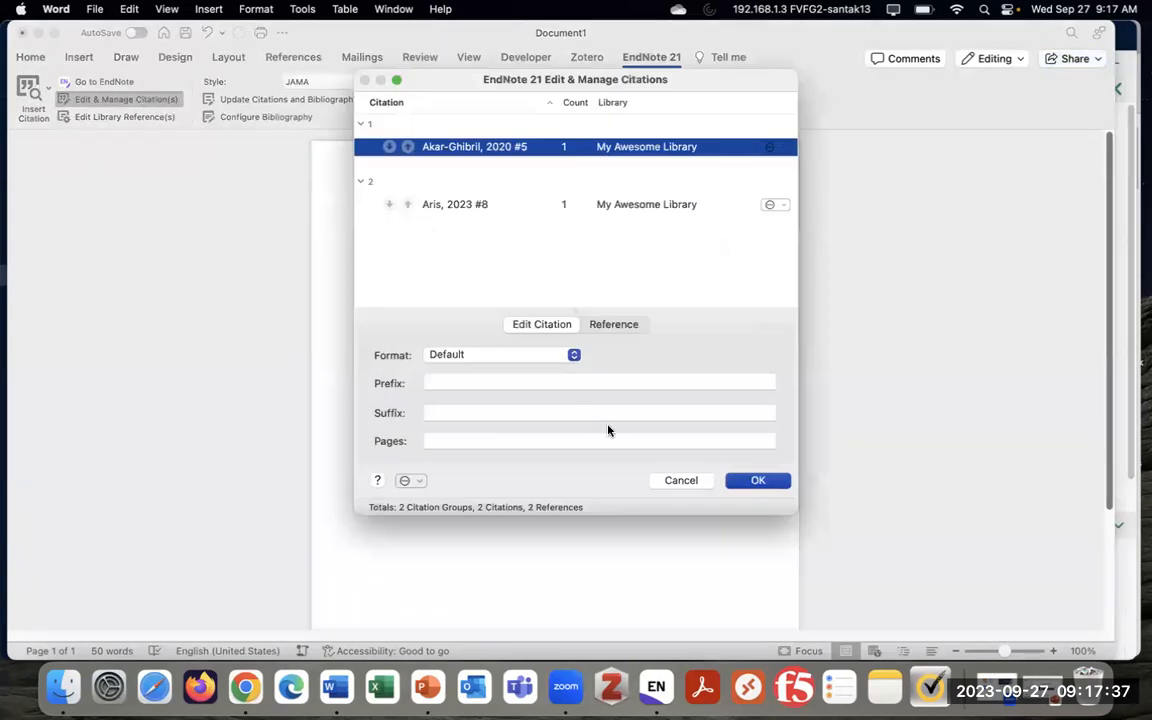
# Reopen the citation manager, view the Aris citation's actions, then cancel without changes
pyautogui.click(681, 479)
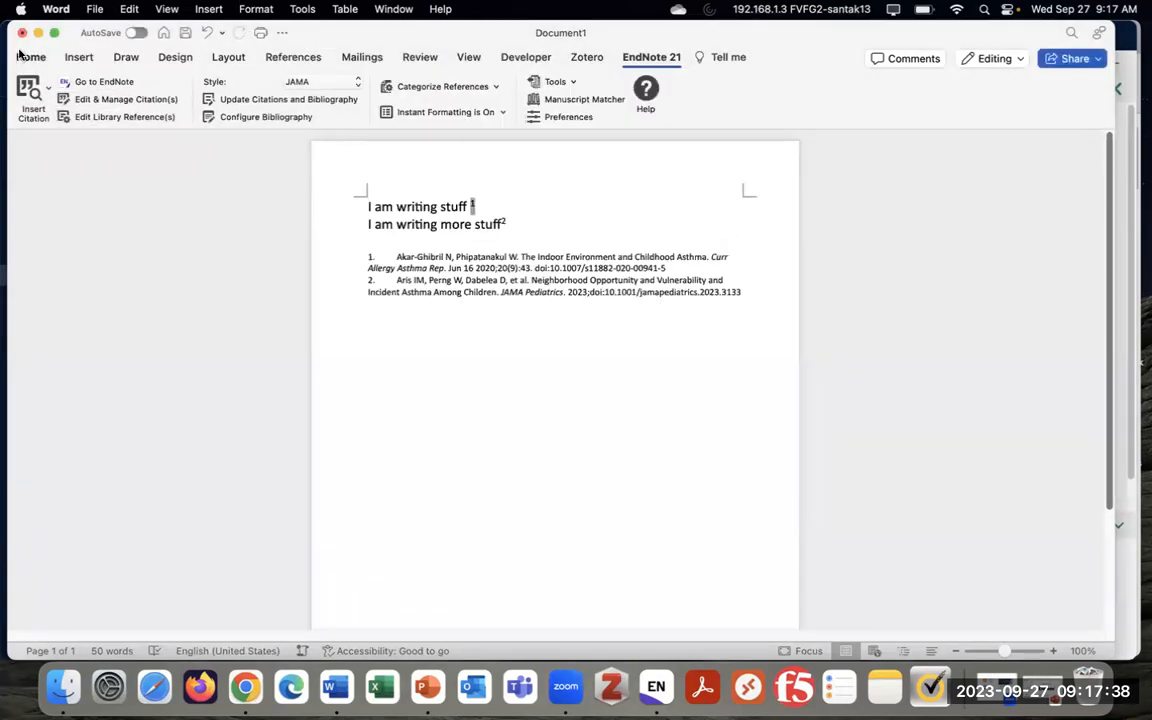
pyautogui.click(152, 101)
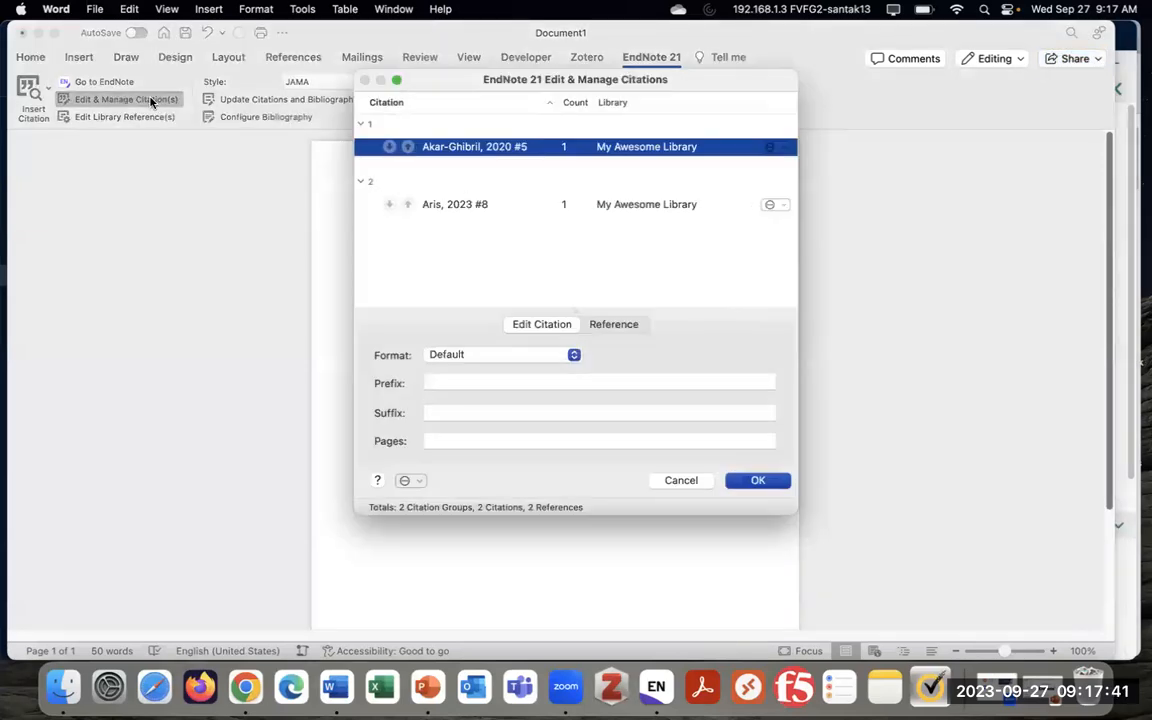
pyautogui.click(778, 205)
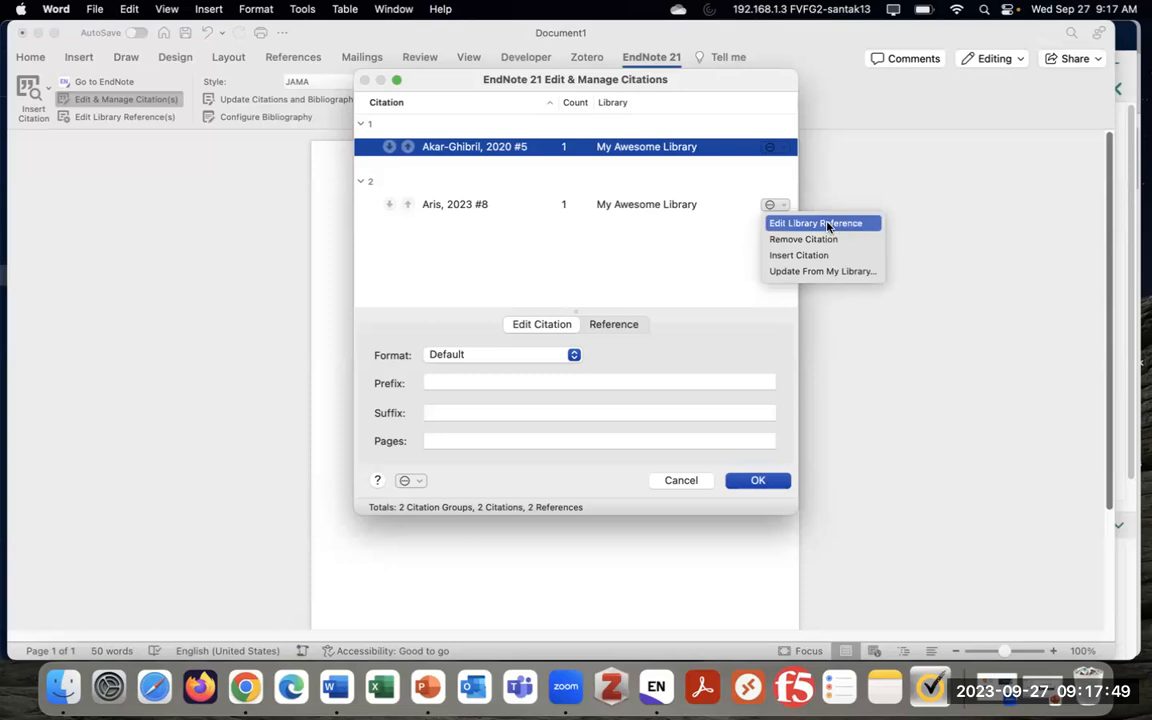
pyautogui.click(688, 258)
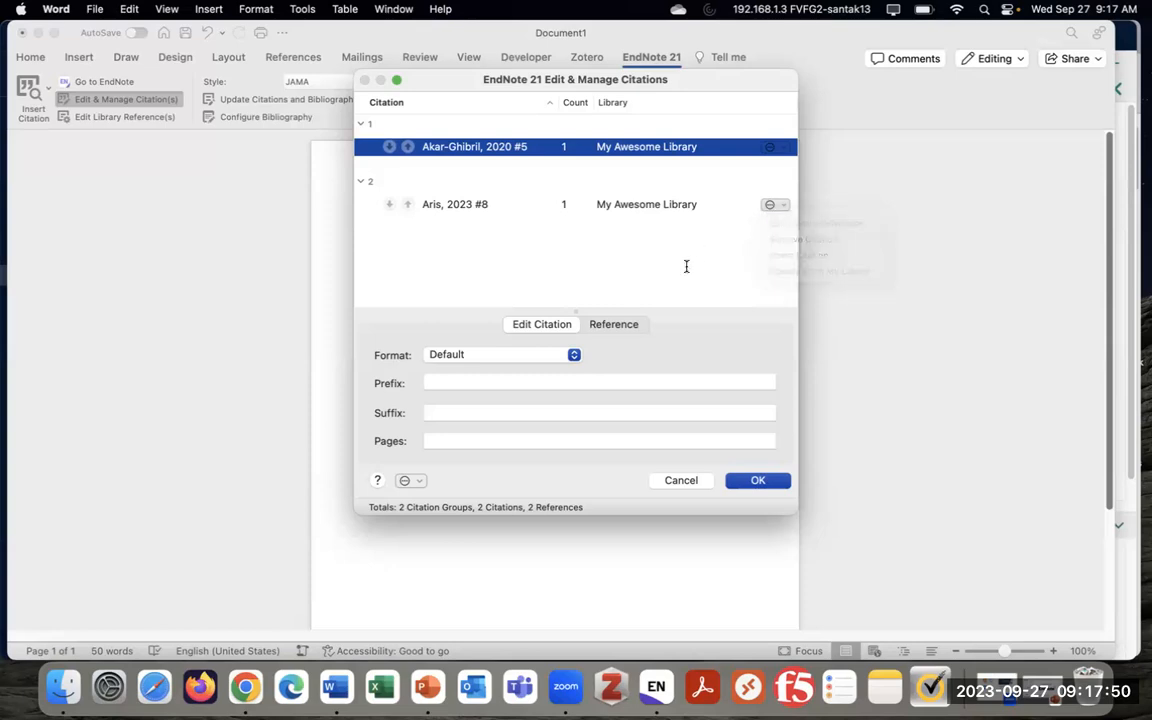
pyautogui.click(680, 481)
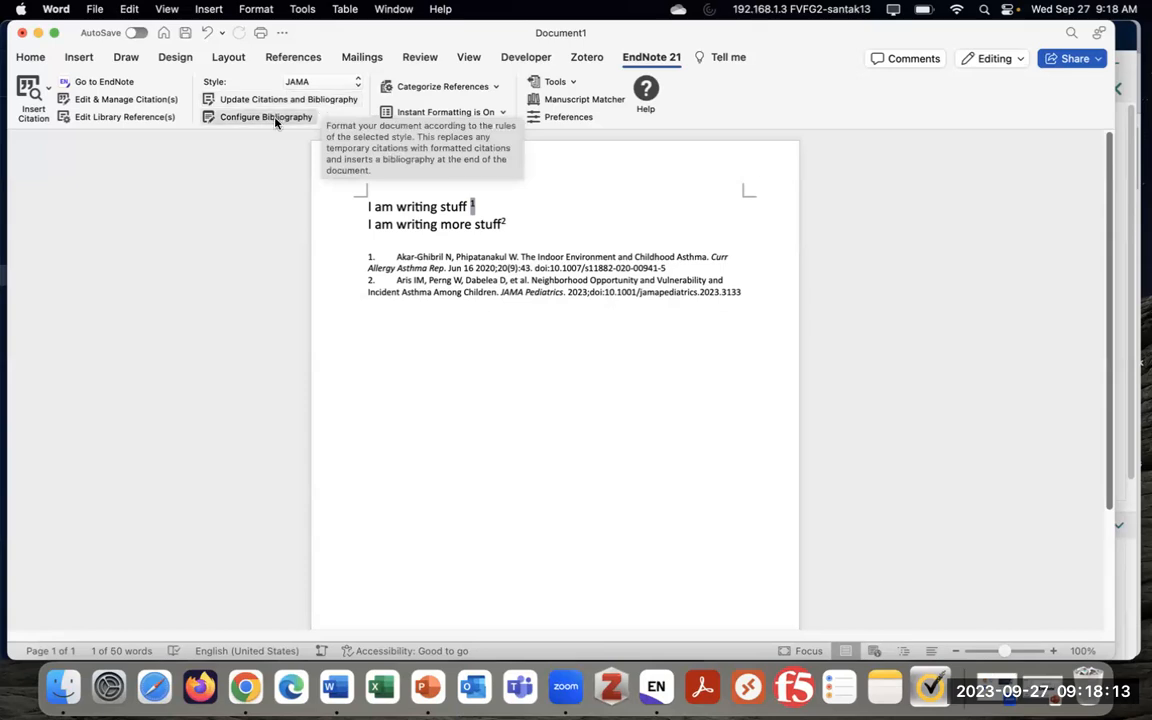
pyautogui.click(300, 117)
pyautogui.click(665, 408)
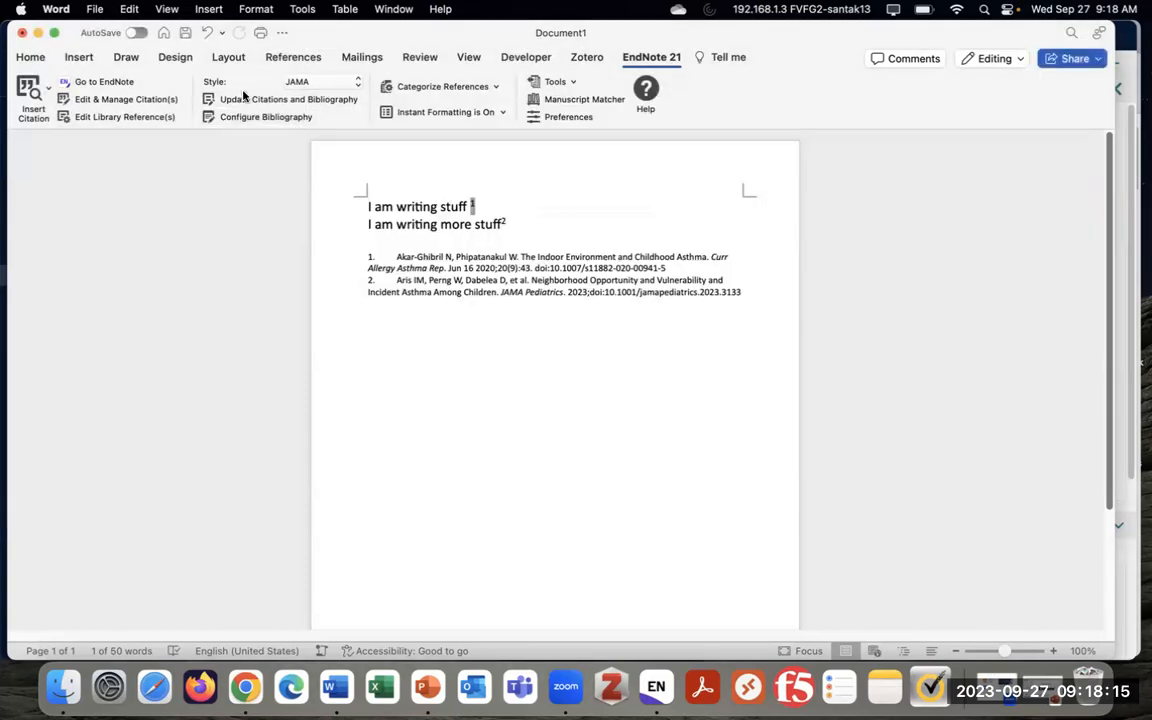
pyautogui.click(324, 99)
# Minimize Word and EndNote, then open Google Docs from the apps grid in a new Chrome tab
pyautogui.click(37, 34)
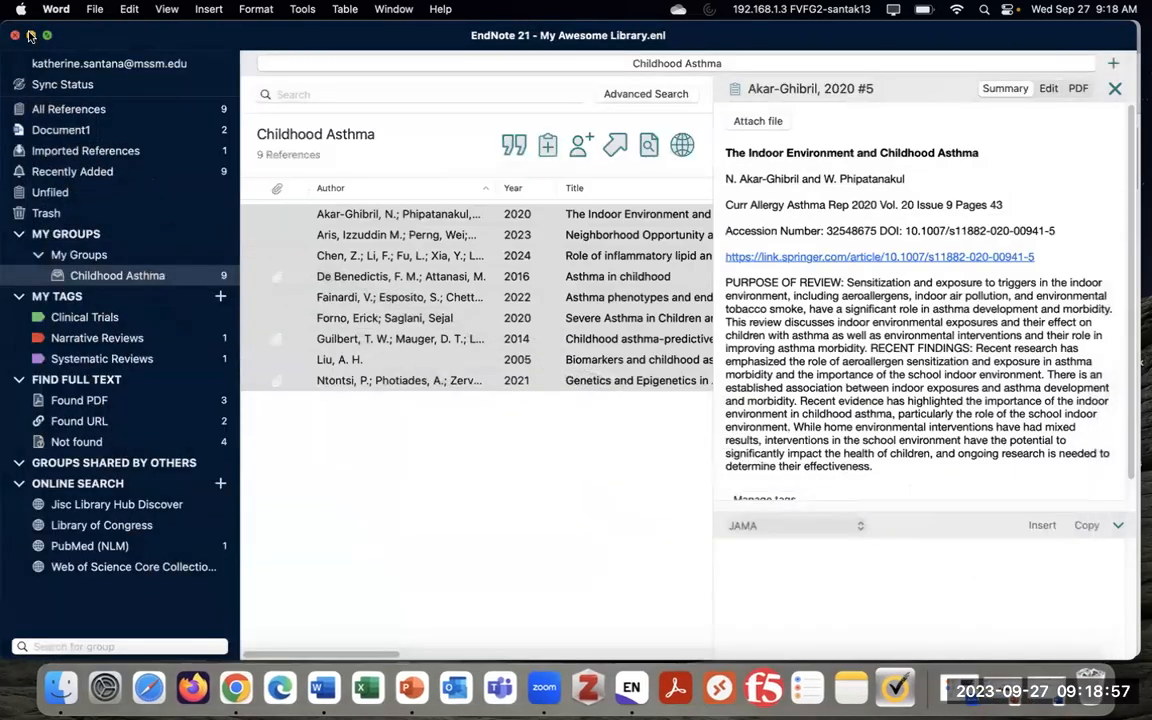
pyautogui.click(32, 35)
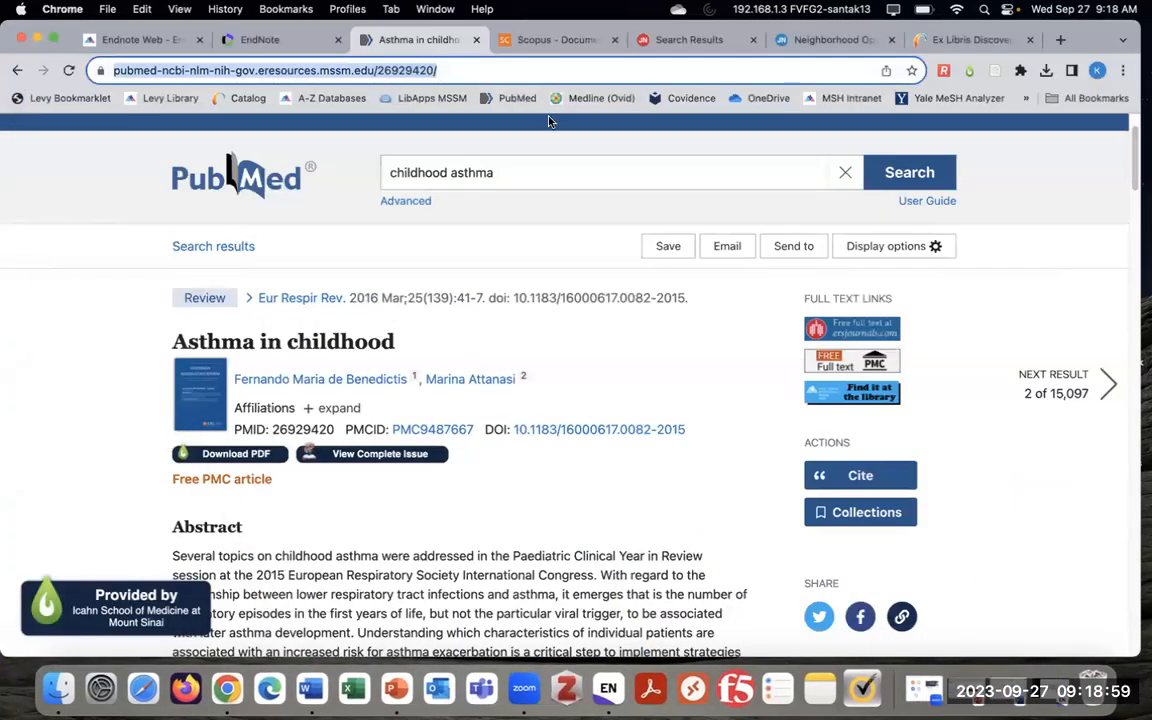
pyautogui.click(717, 209)
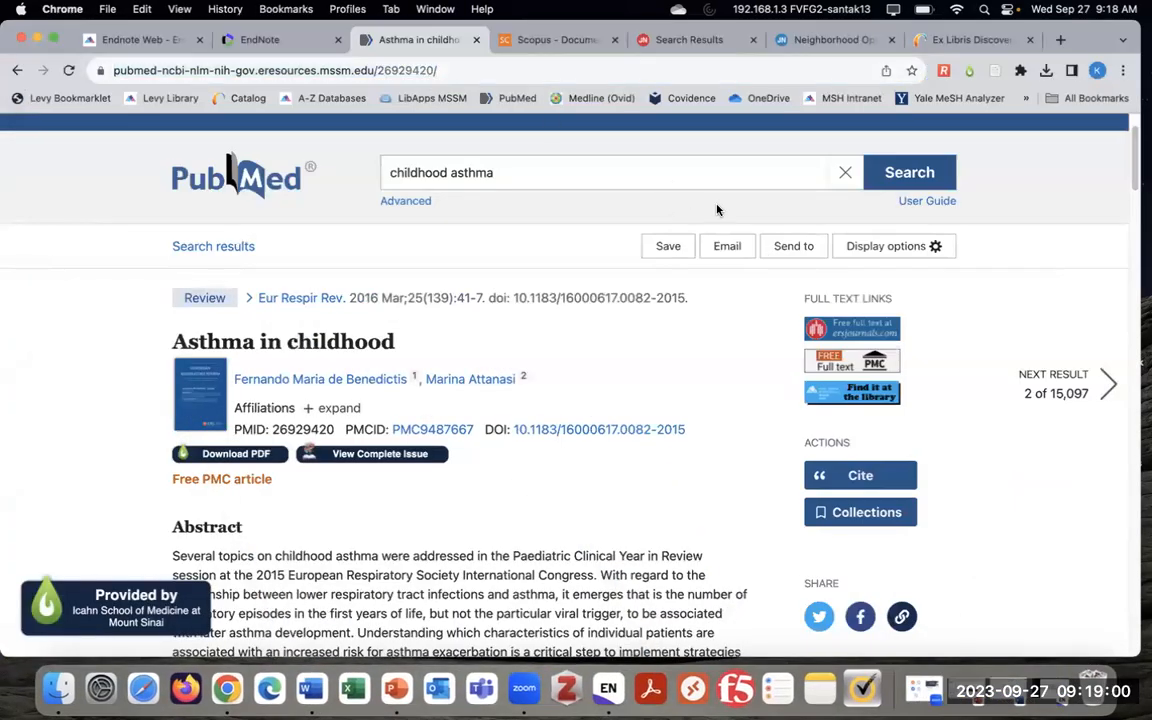
pyautogui.click(1063, 40)
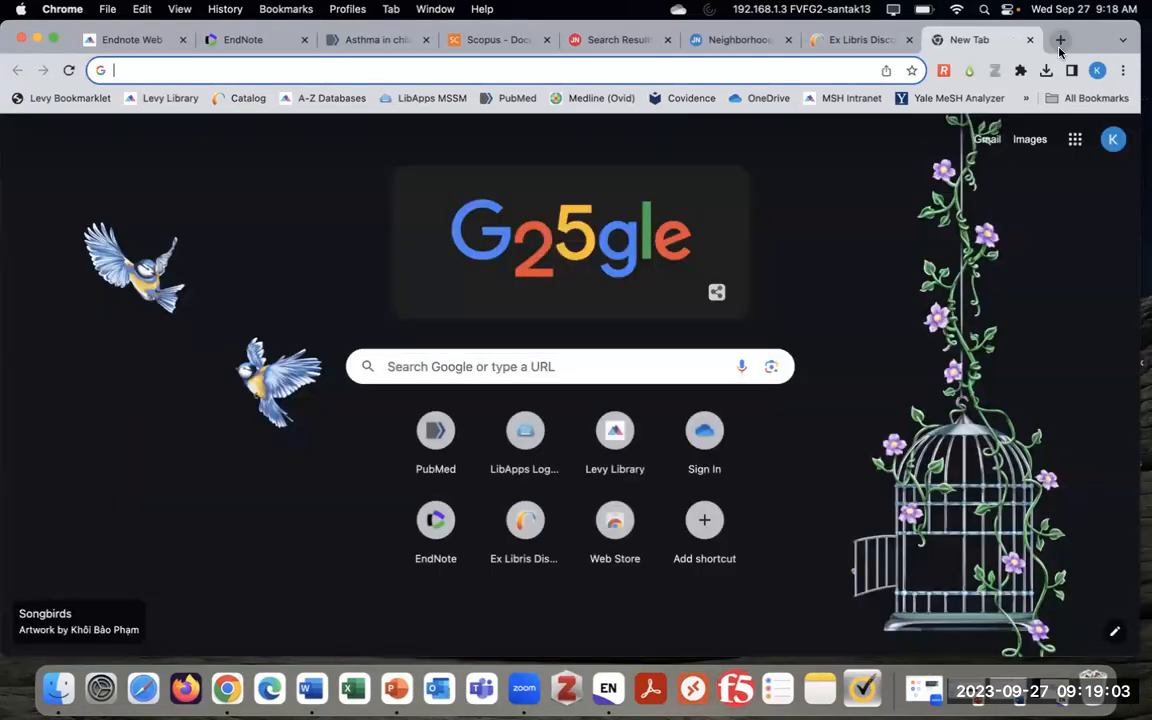
pyautogui.click(1075, 141)
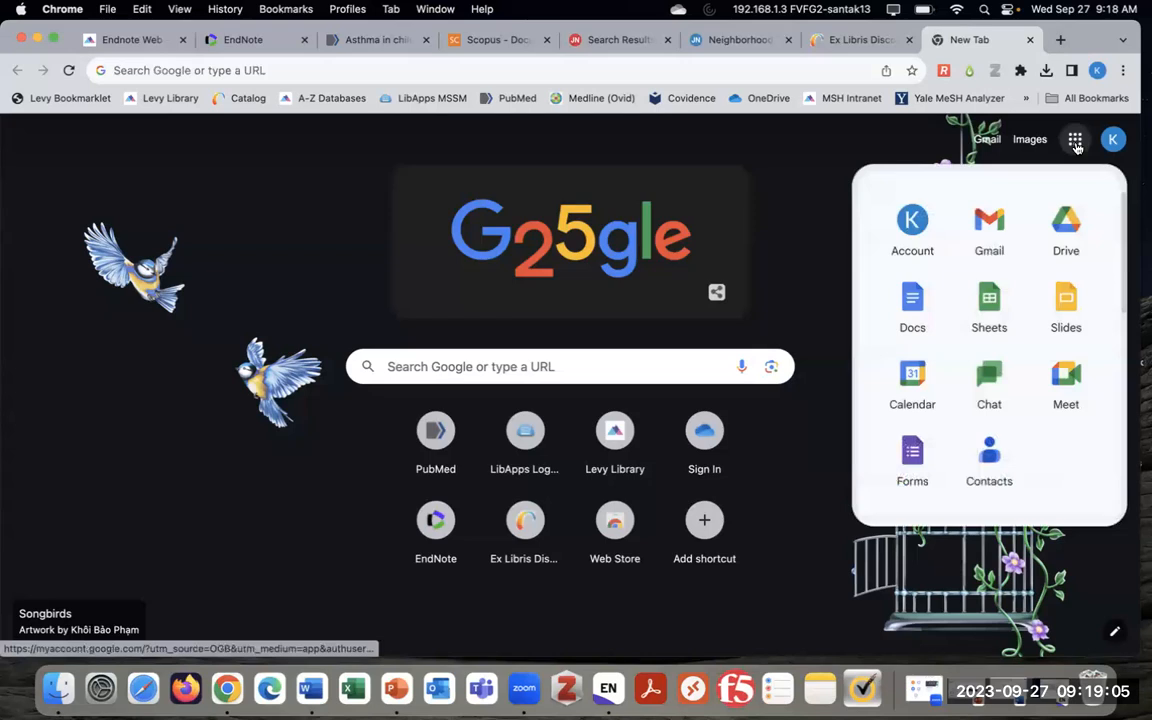
pyautogui.click(918, 303)
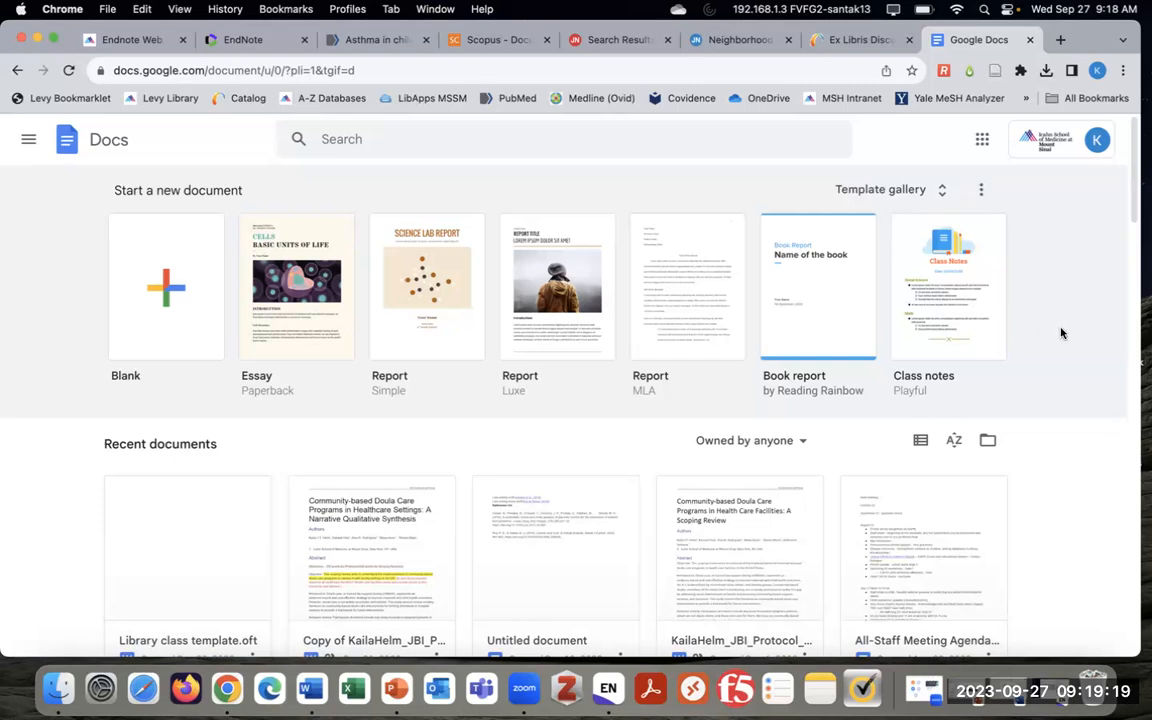
# Create a new blank Google Docs document
pyautogui.click(163, 308)
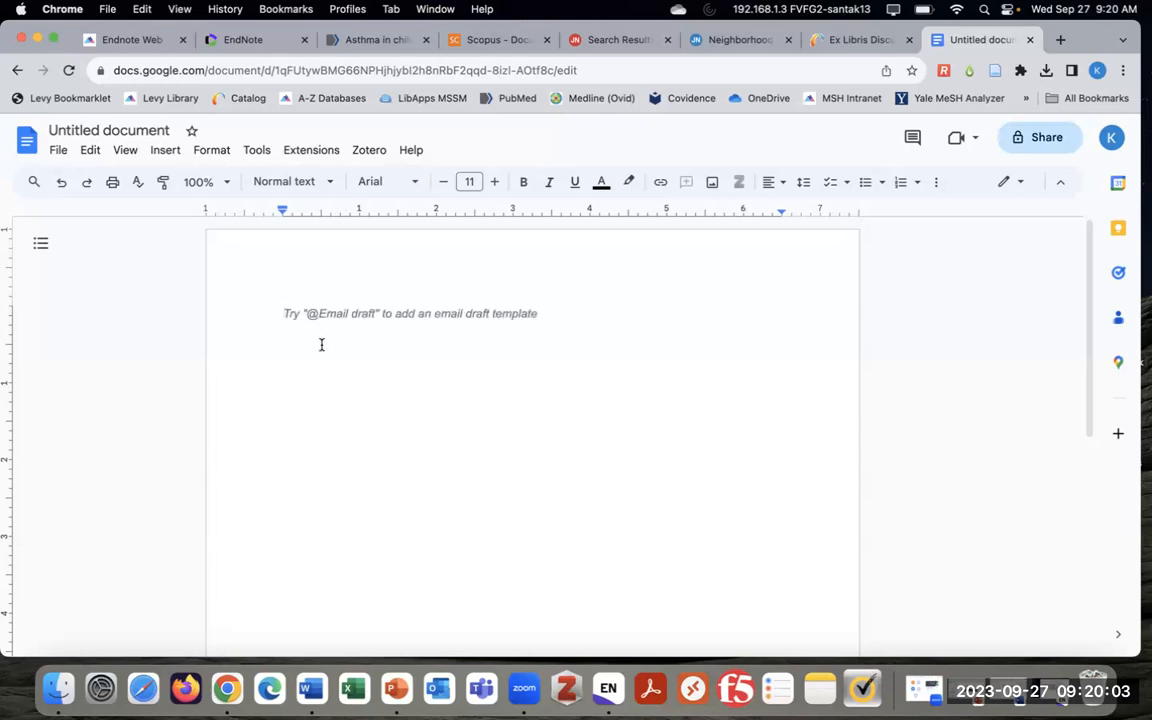
pyautogui.click(310, 155)
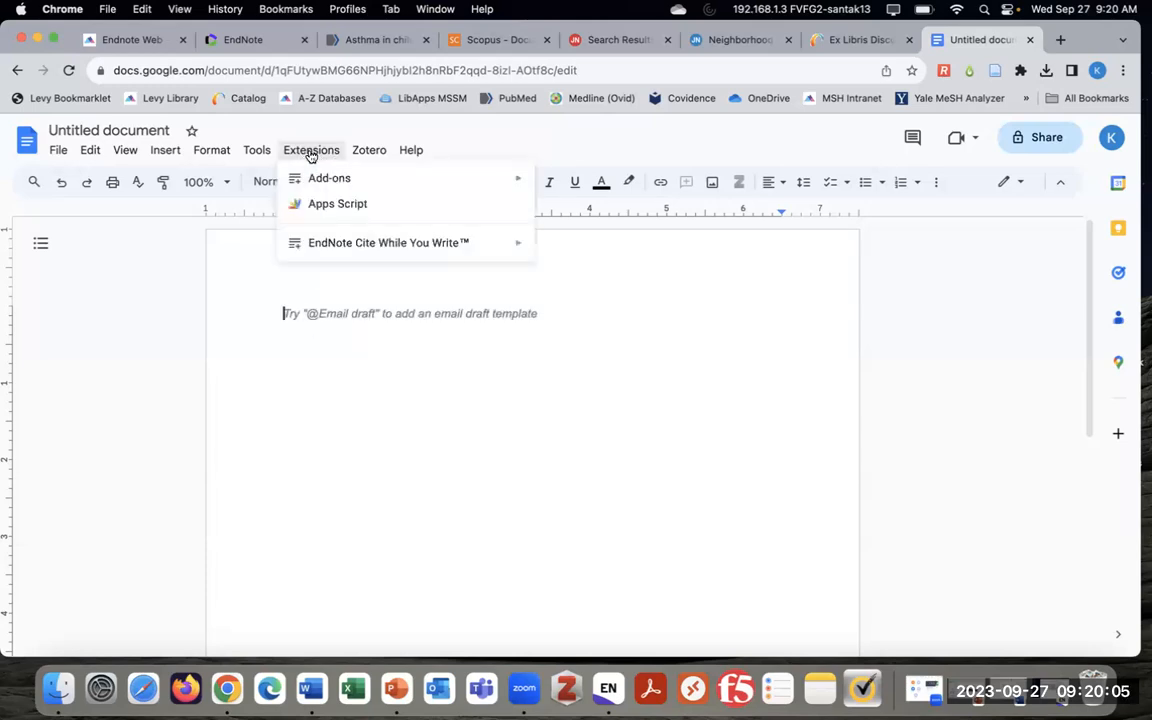
pyautogui.moveTo(416, 180)
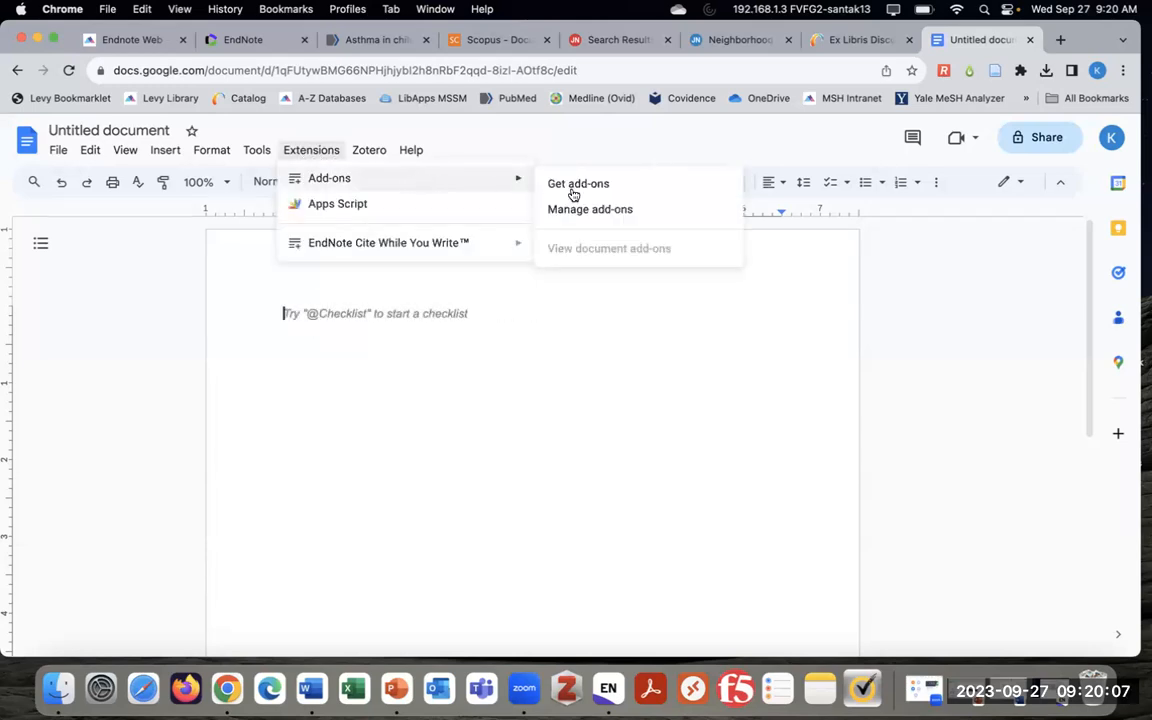
pyautogui.click(637, 188)
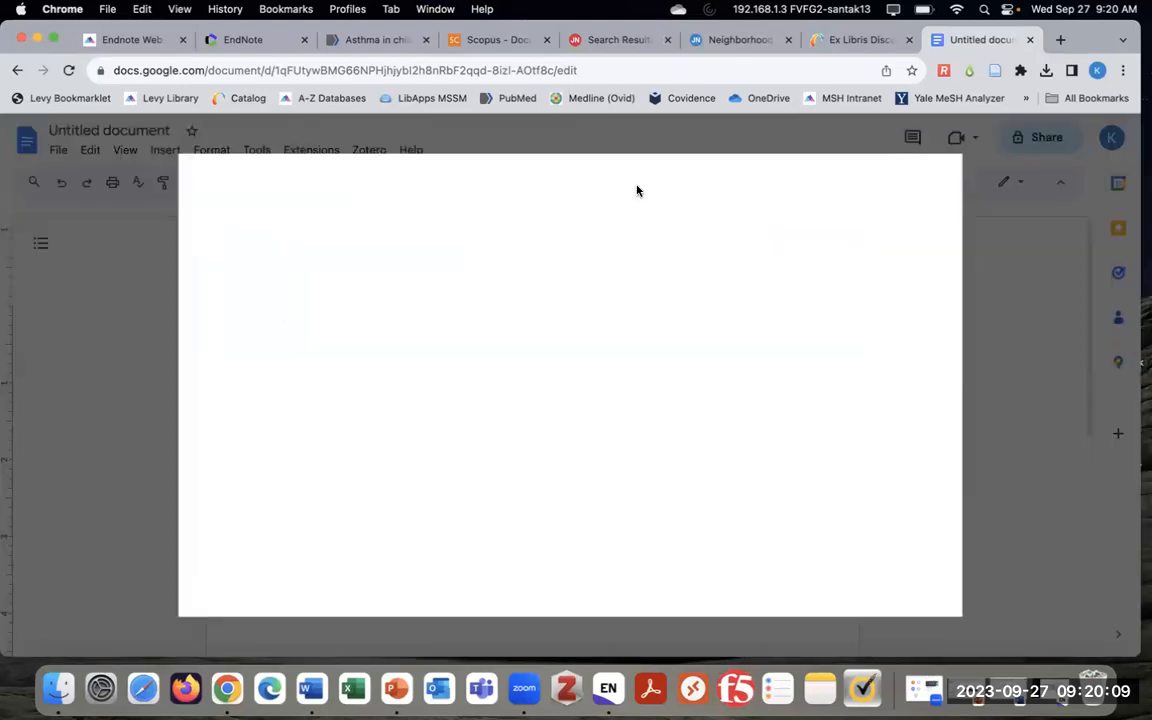
pyautogui.click(612, 180)
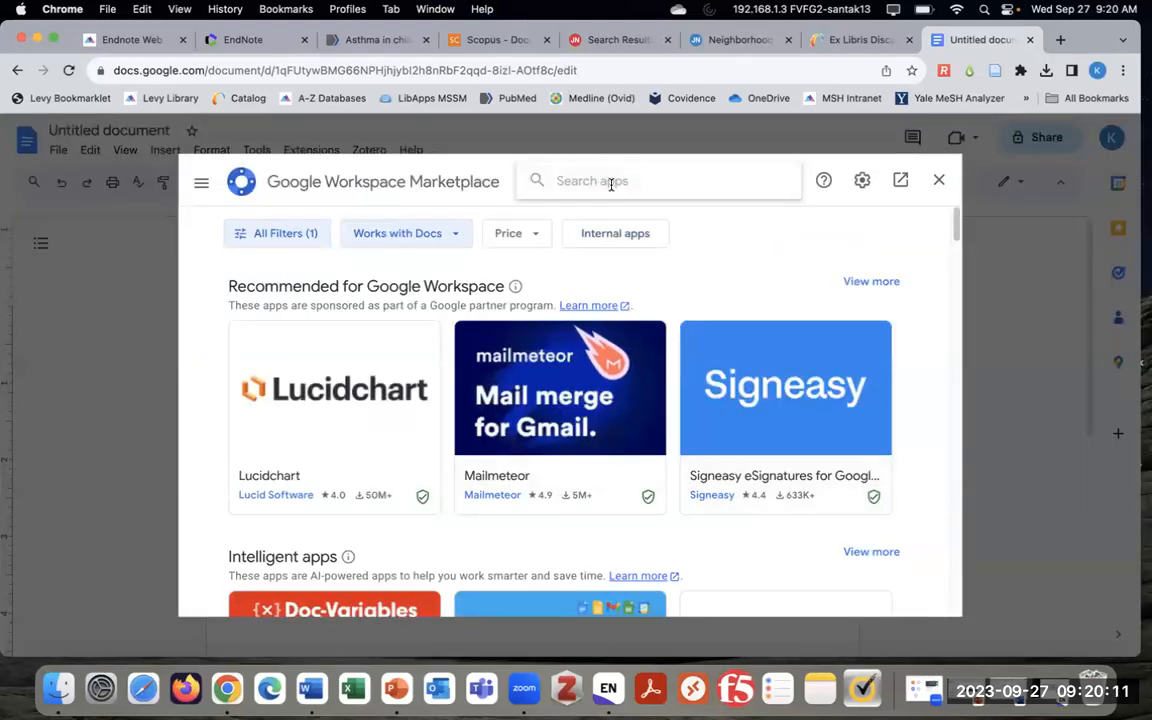
pyautogui.write('endnote cite')
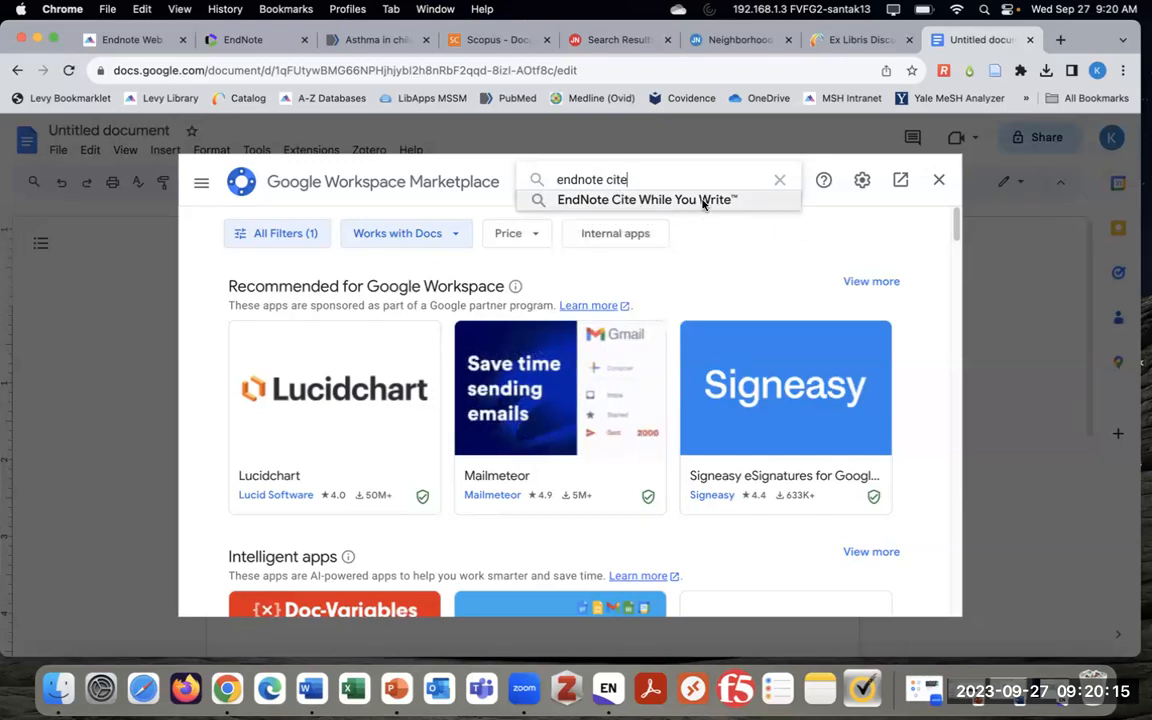
pyautogui.click(600, 199)
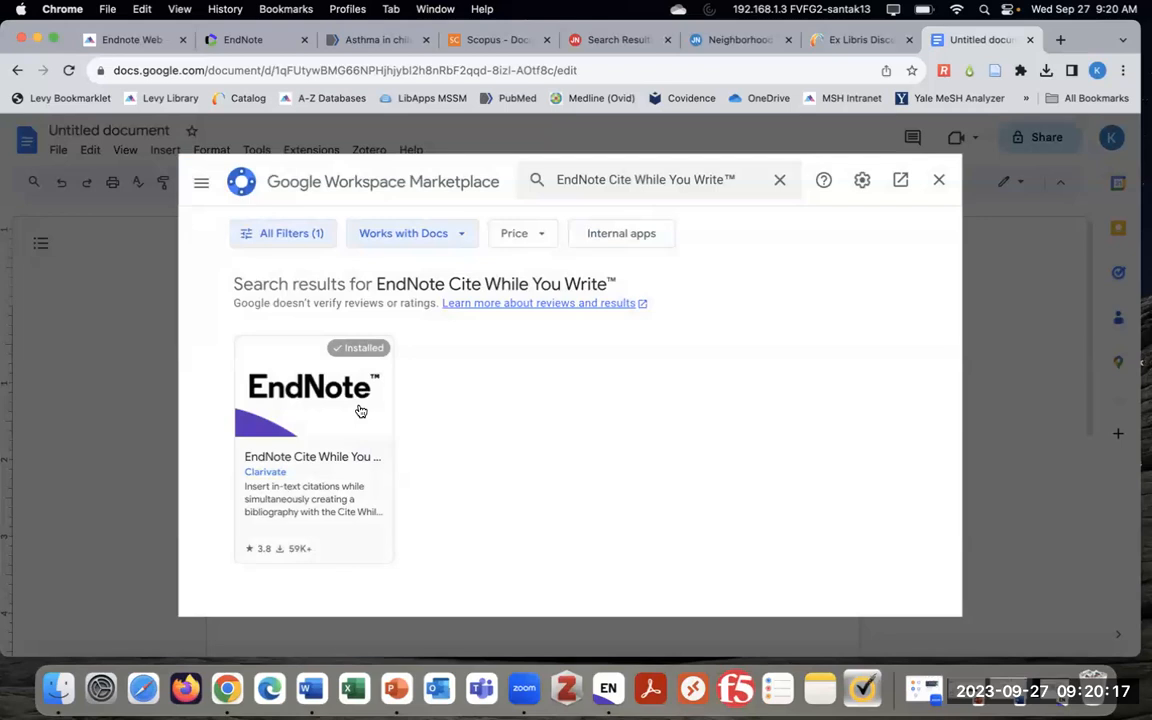
pyautogui.click(353, 390)
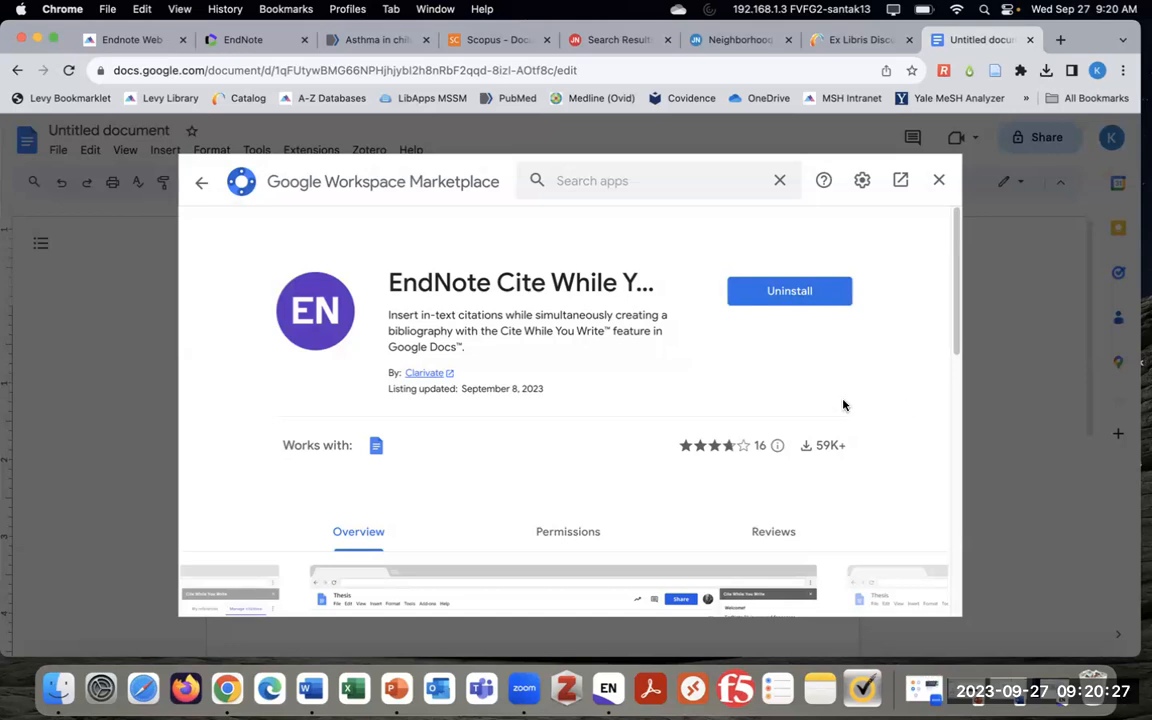
pyautogui.click(939, 180)
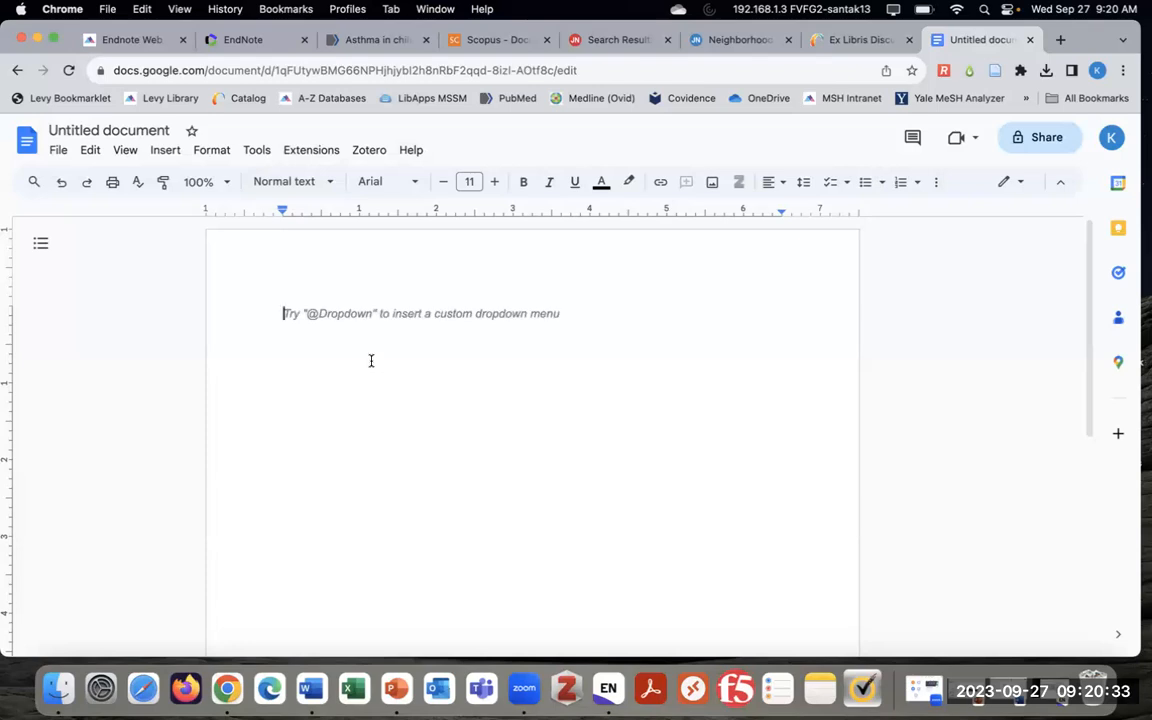
# Reload the document and launch the EndNote Cite While You Write sidebar from Extensions
pyautogui.click(310, 151)
pyautogui.moveTo(476, 247)
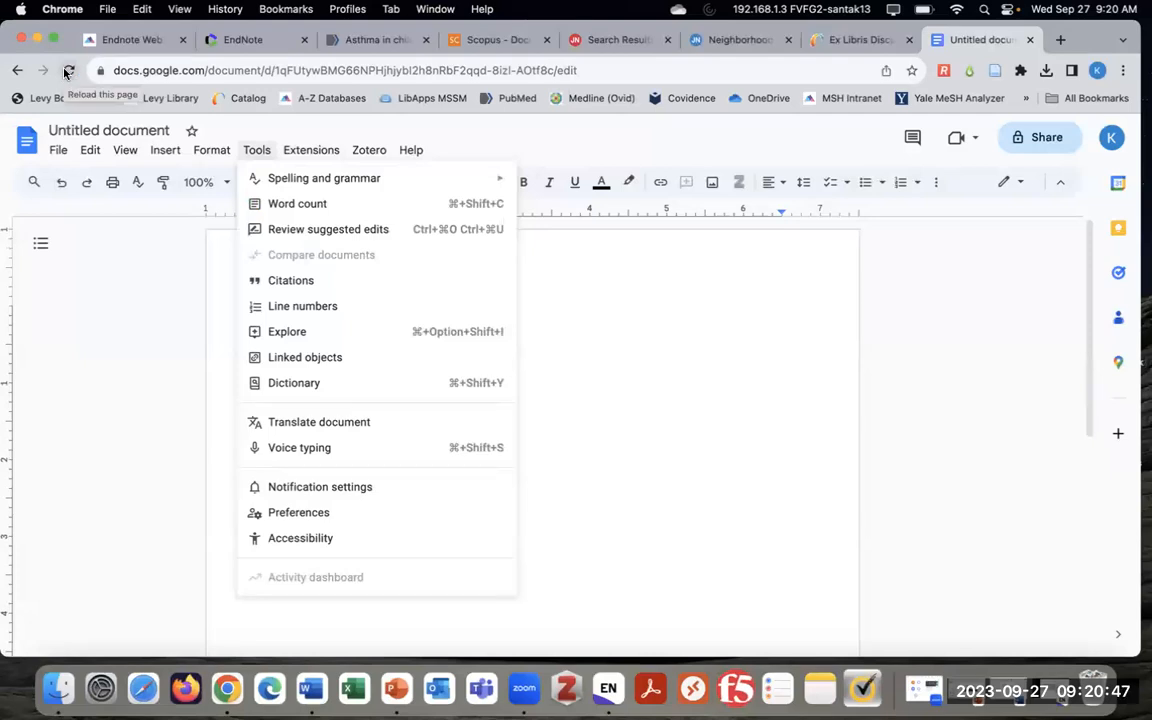
pyautogui.click(66, 71)
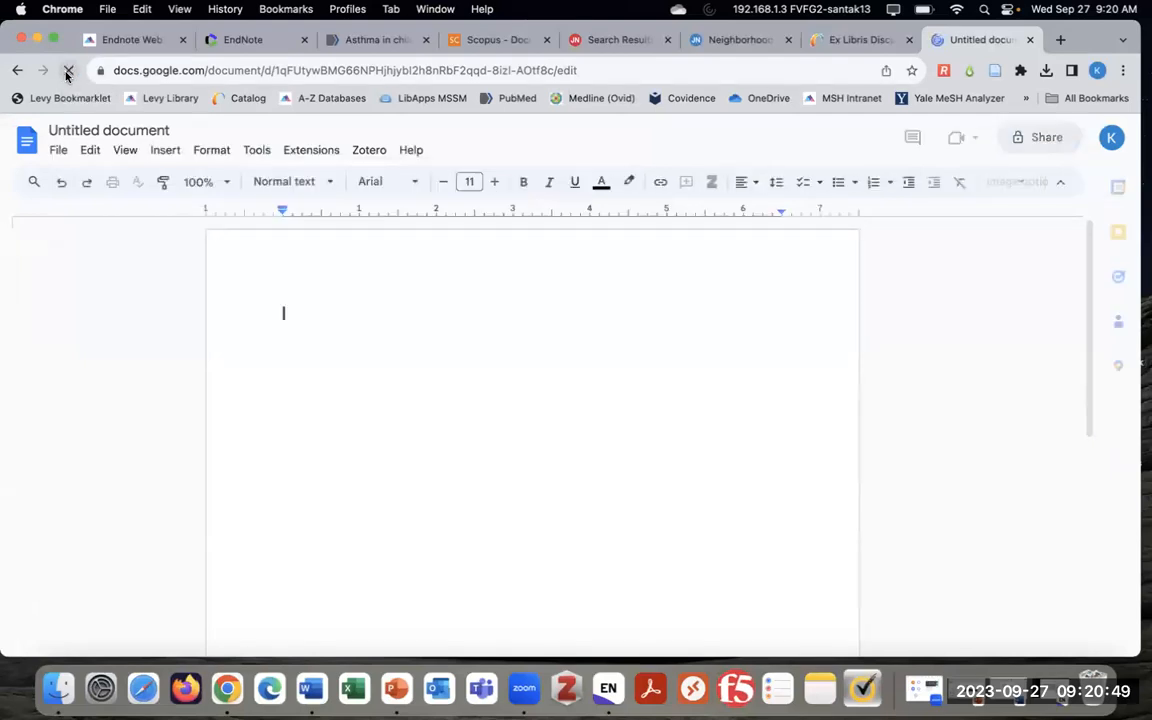
pyautogui.click(311, 150)
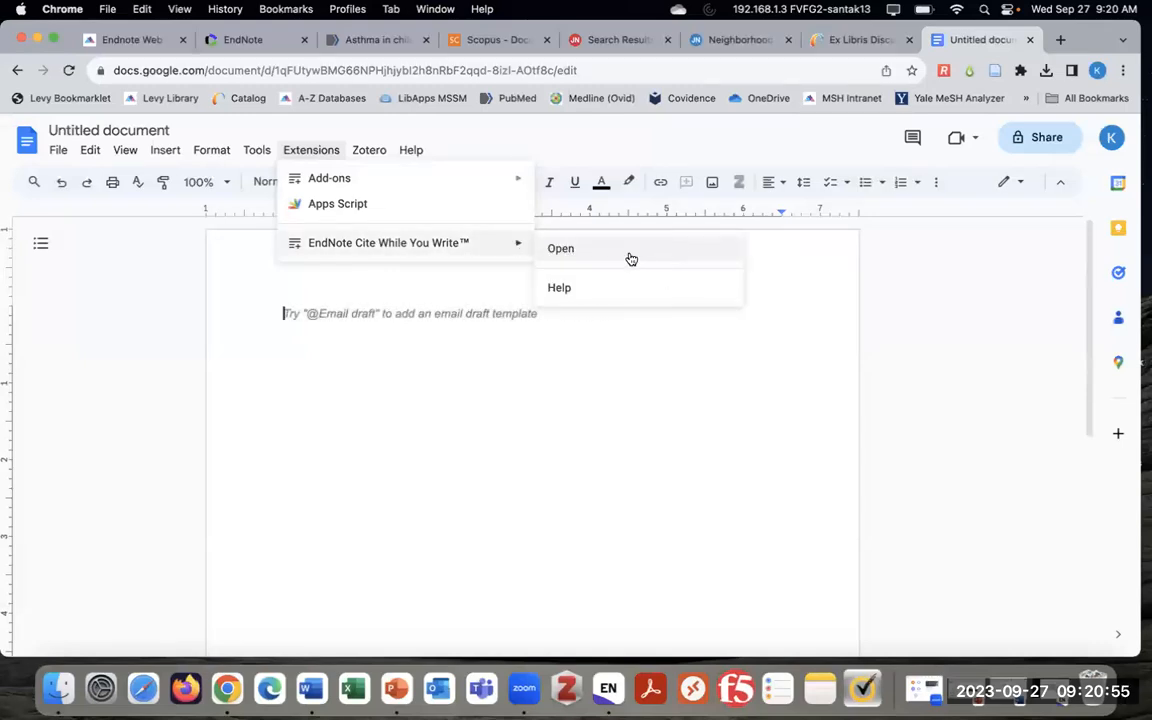
pyautogui.click(638, 258)
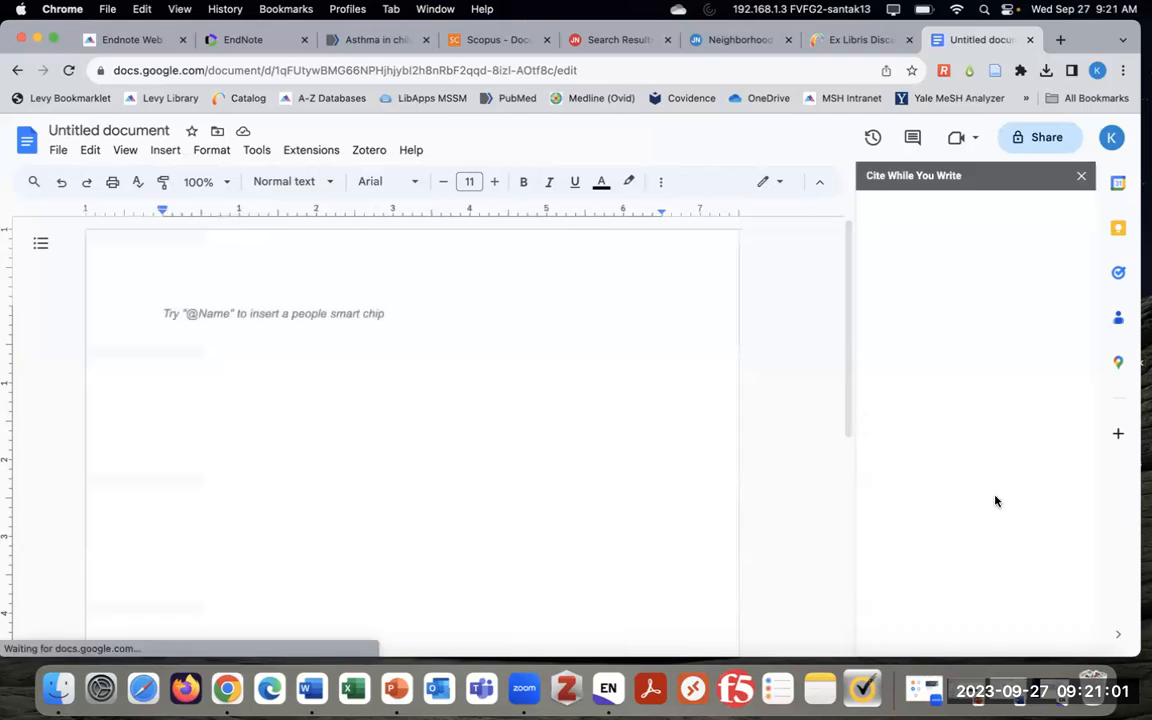
# Sign in to EndNote with the account e-mail and password
pyautogui.click(918, 292)
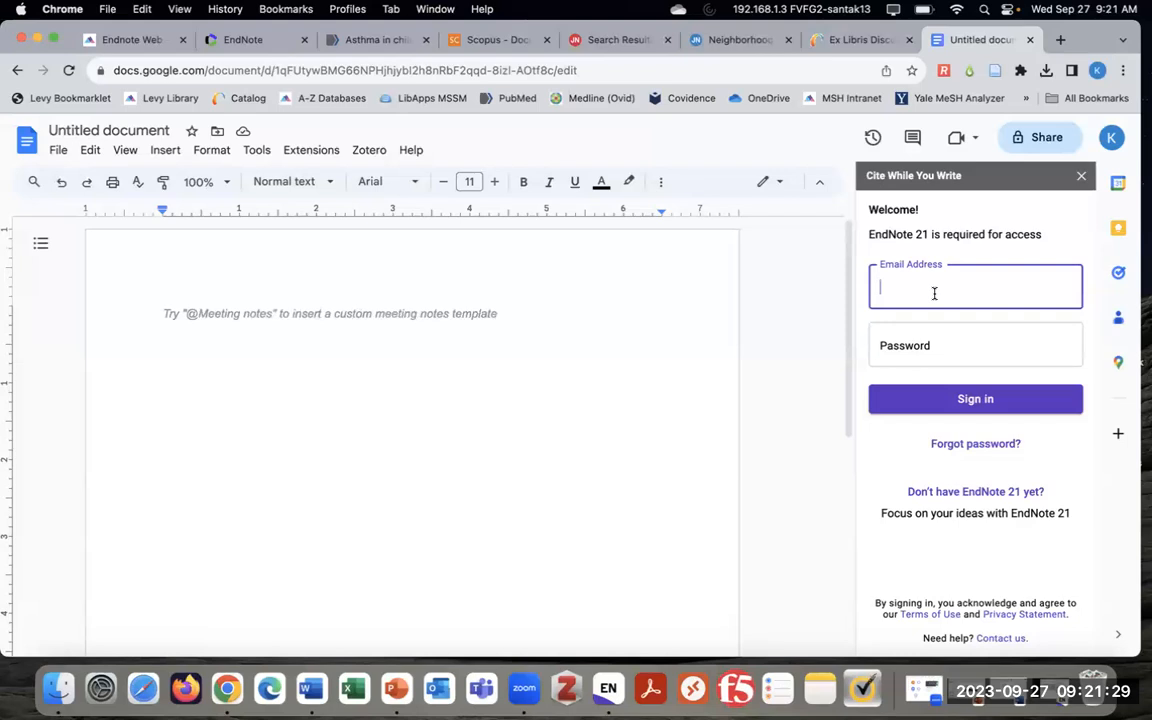
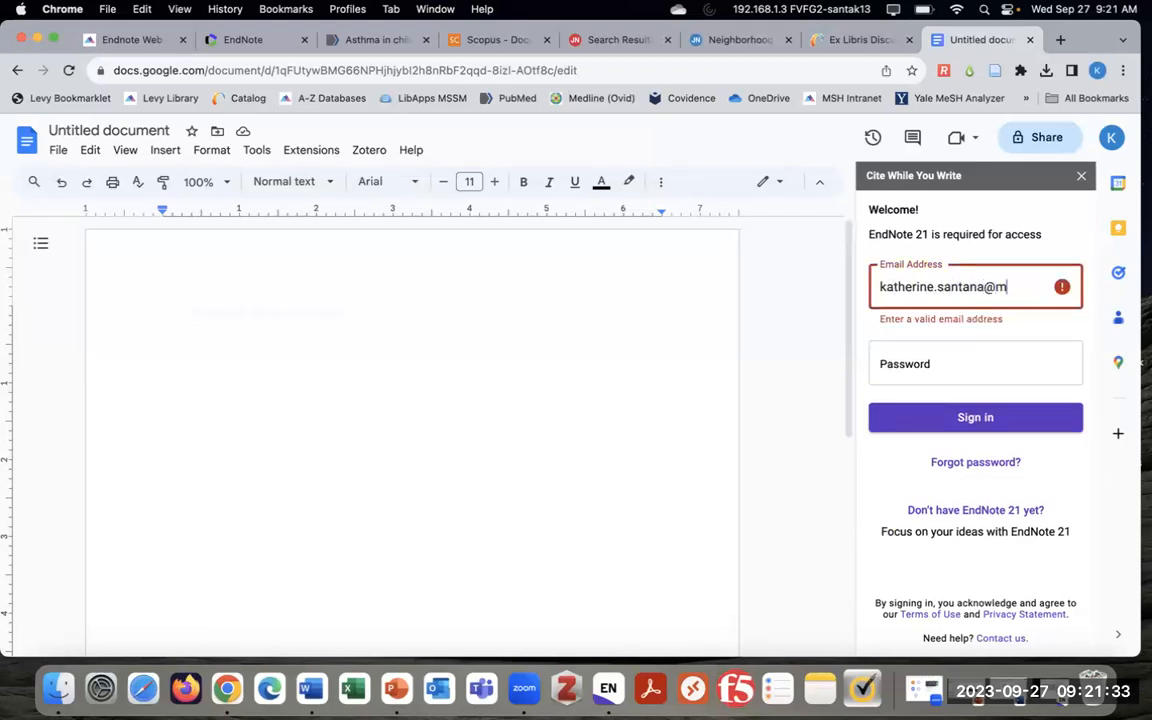
pyautogui.click(913, 350)
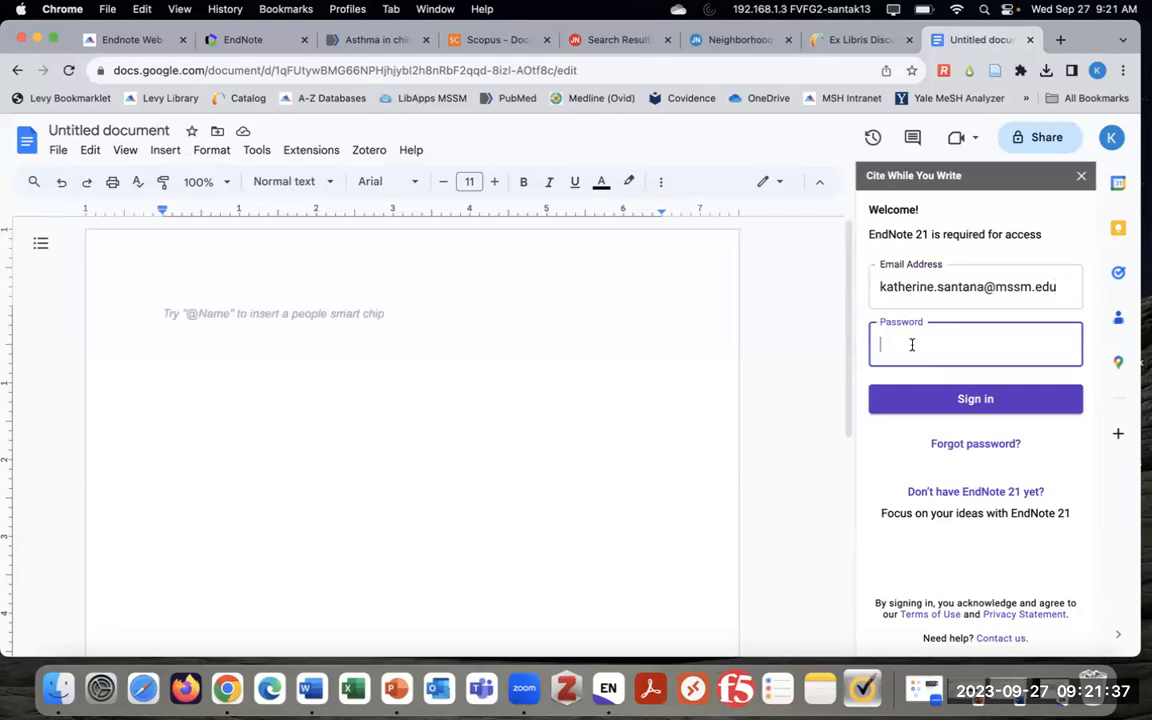
pyautogui.write('•')
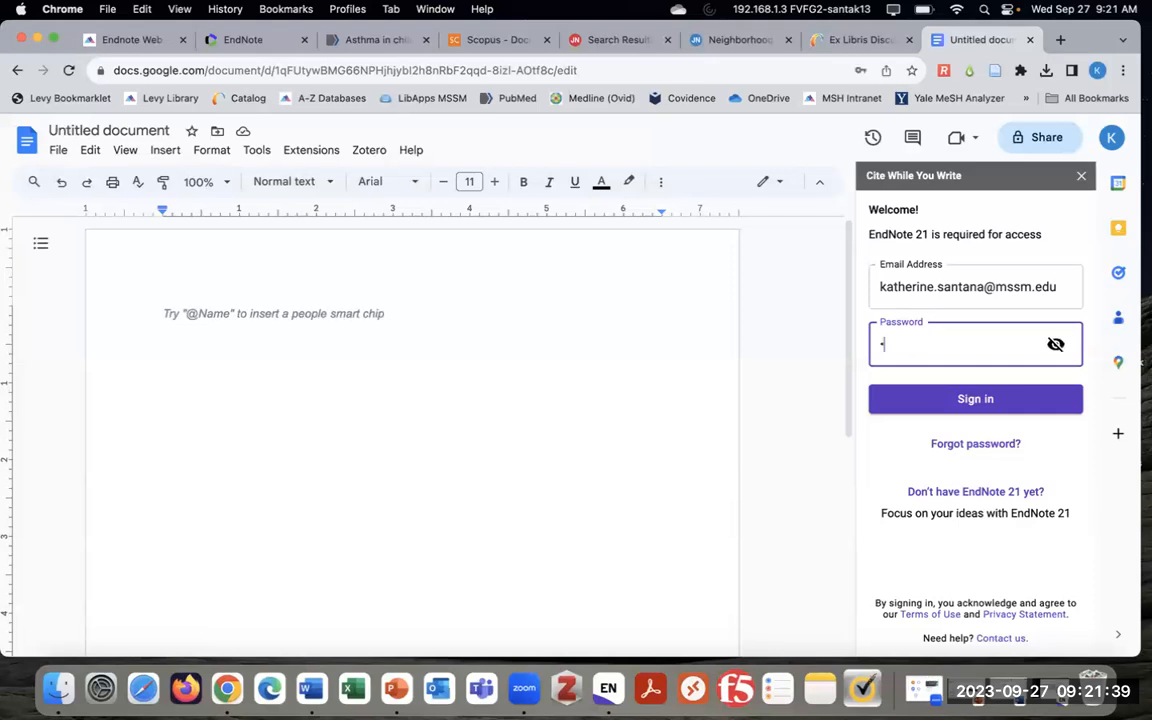
pyautogui.write('•')
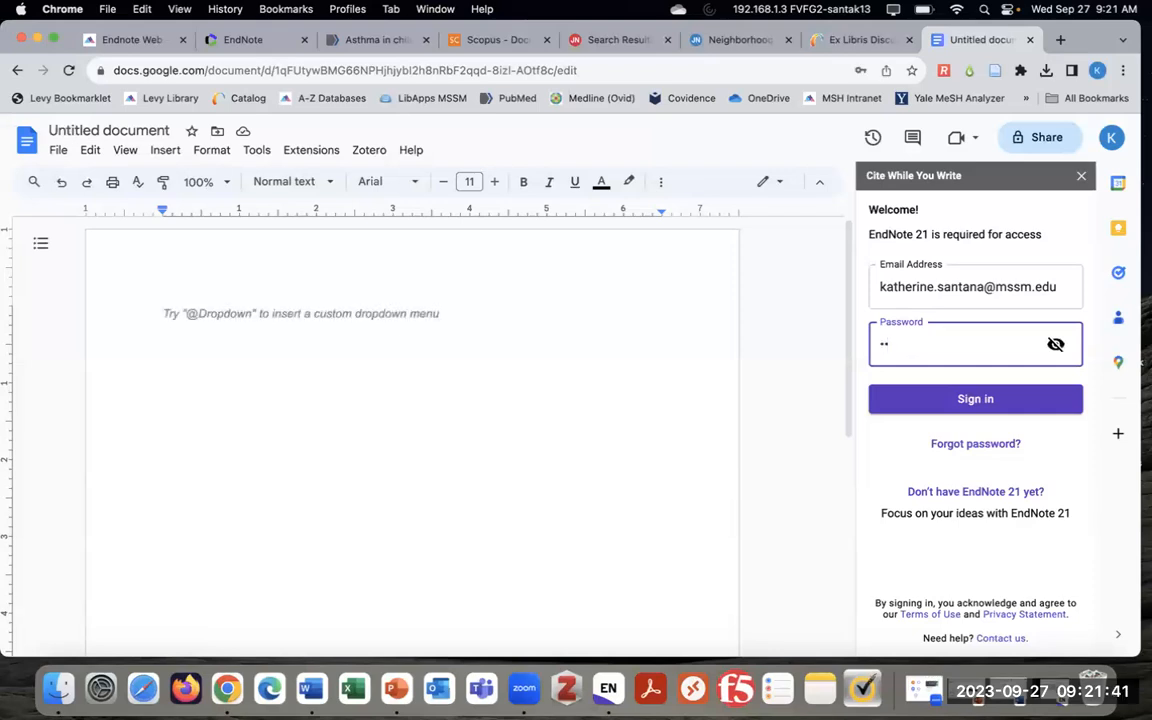
pyautogui.write('•••••')
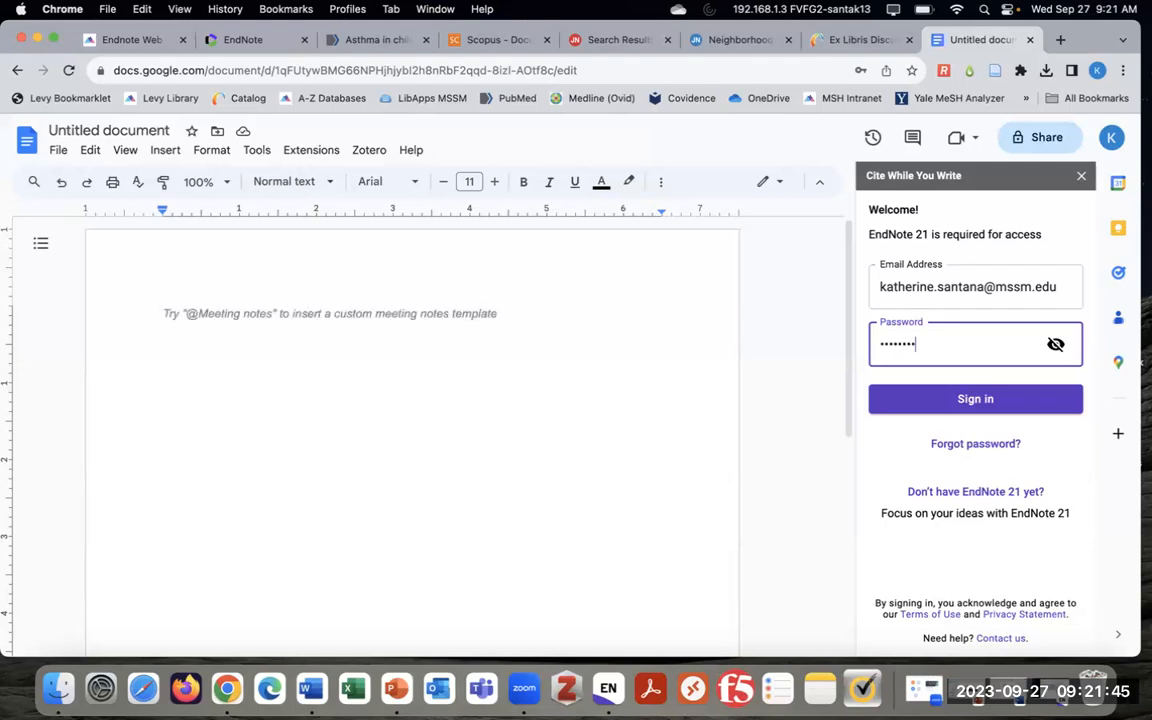
pyautogui.write('•••••••')
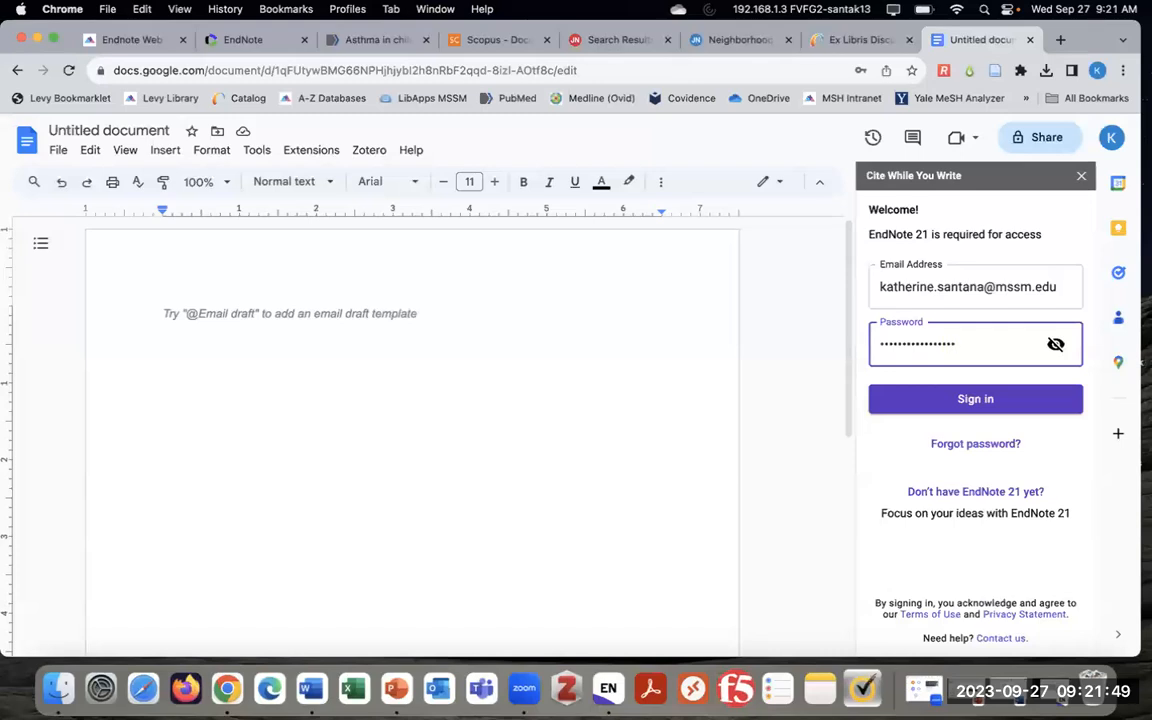
pyautogui.write('•')
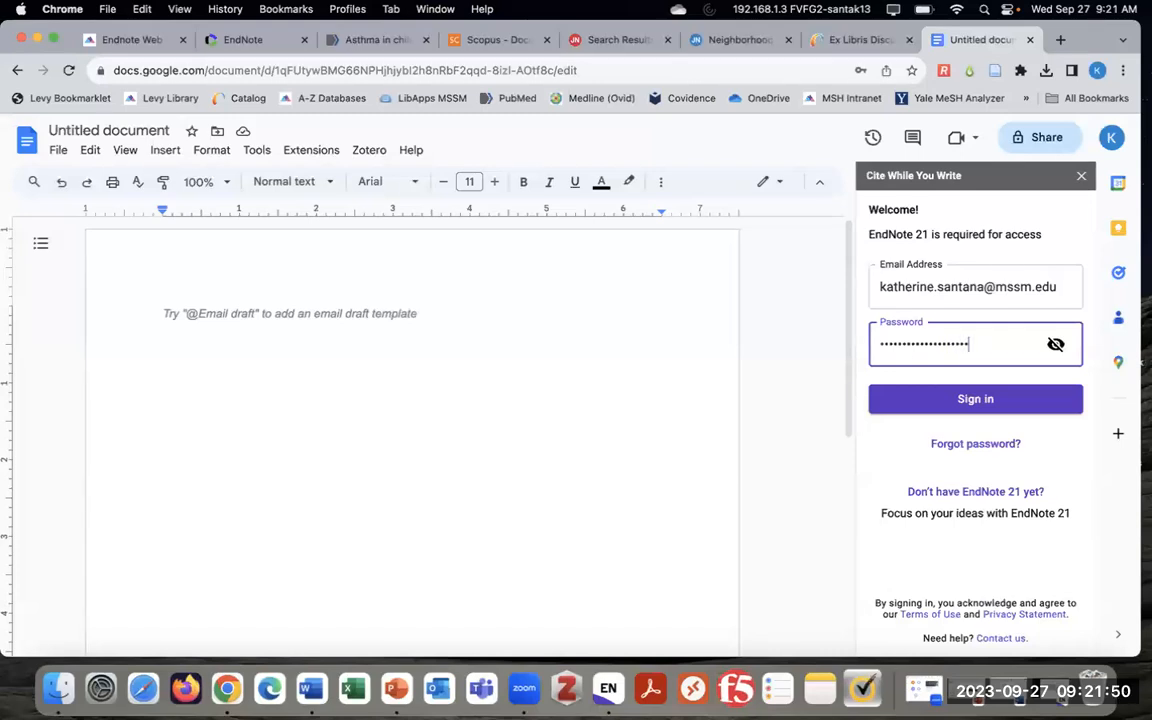
pyautogui.click(977, 402)
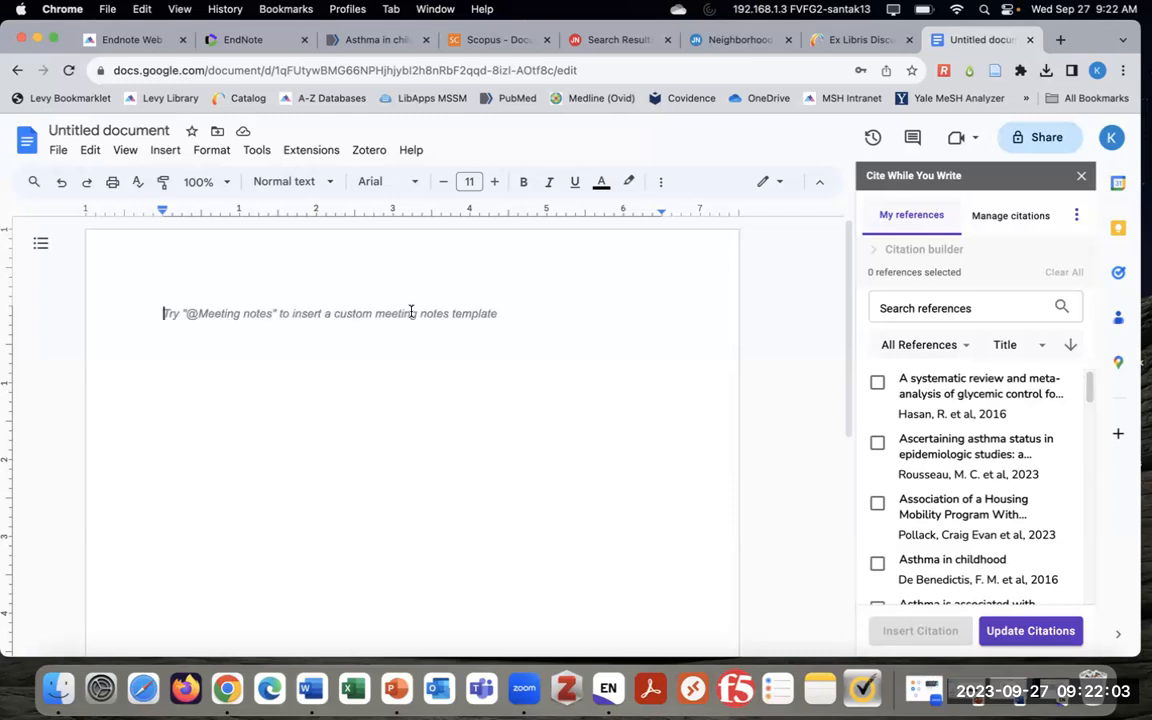
# Type 'I am writing stuff' and keep the sidebar's reference group on All References
pyautogui.write('I am writing stuff')
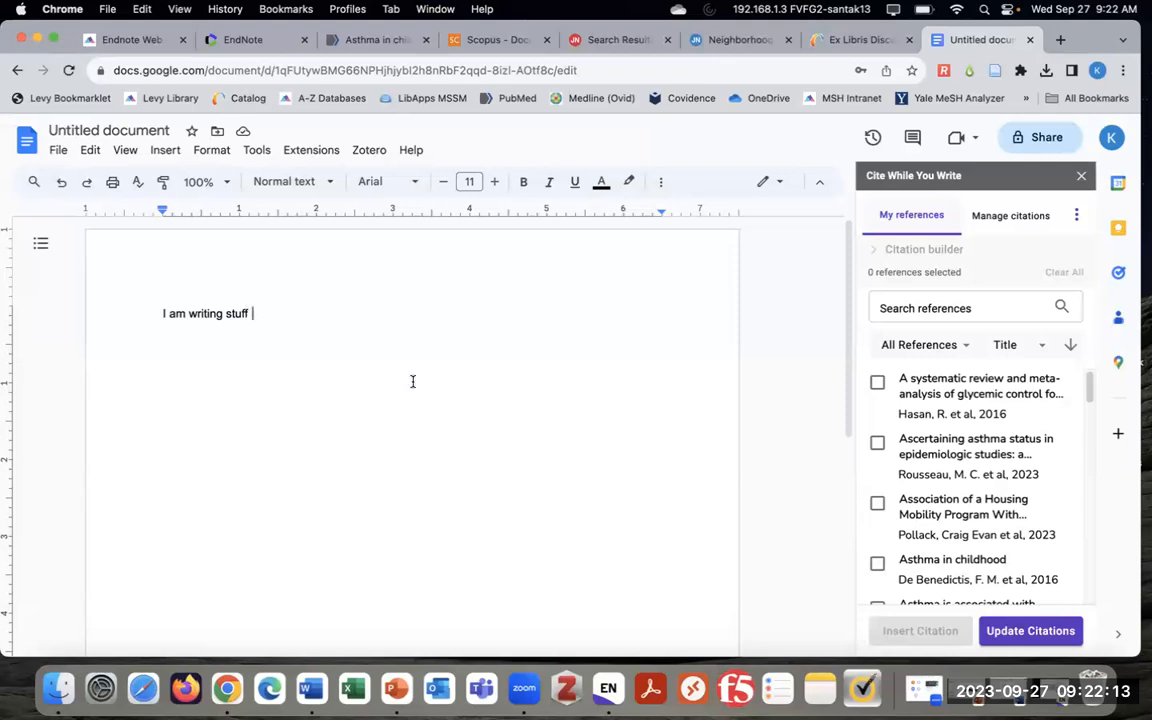
pyautogui.click(965, 348)
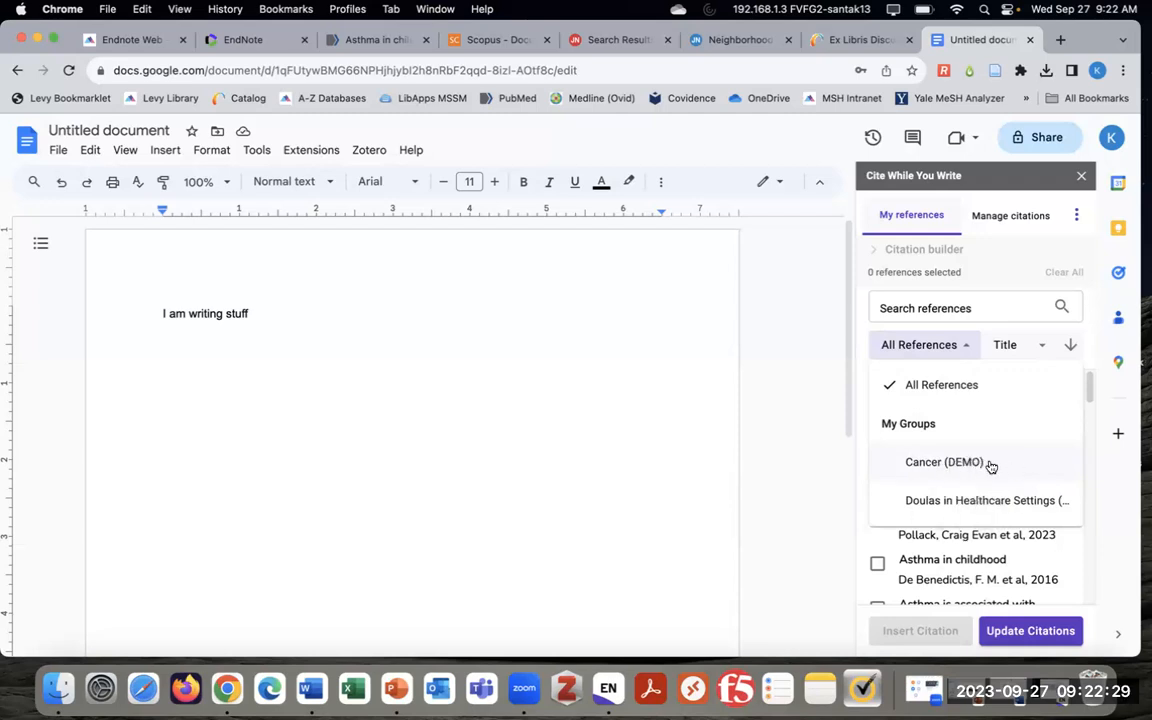
pyautogui.click(1004, 330)
pyautogui.scroll(-5, 965, 440)
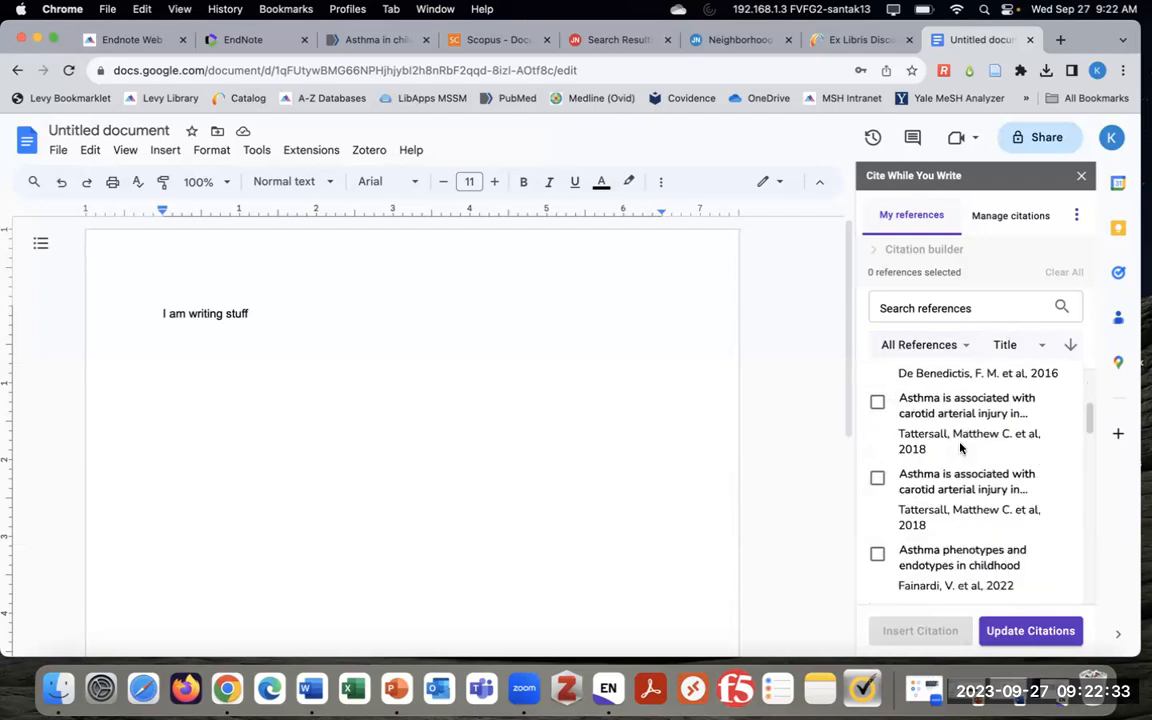
pyautogui.scroll(5, 930, 450)
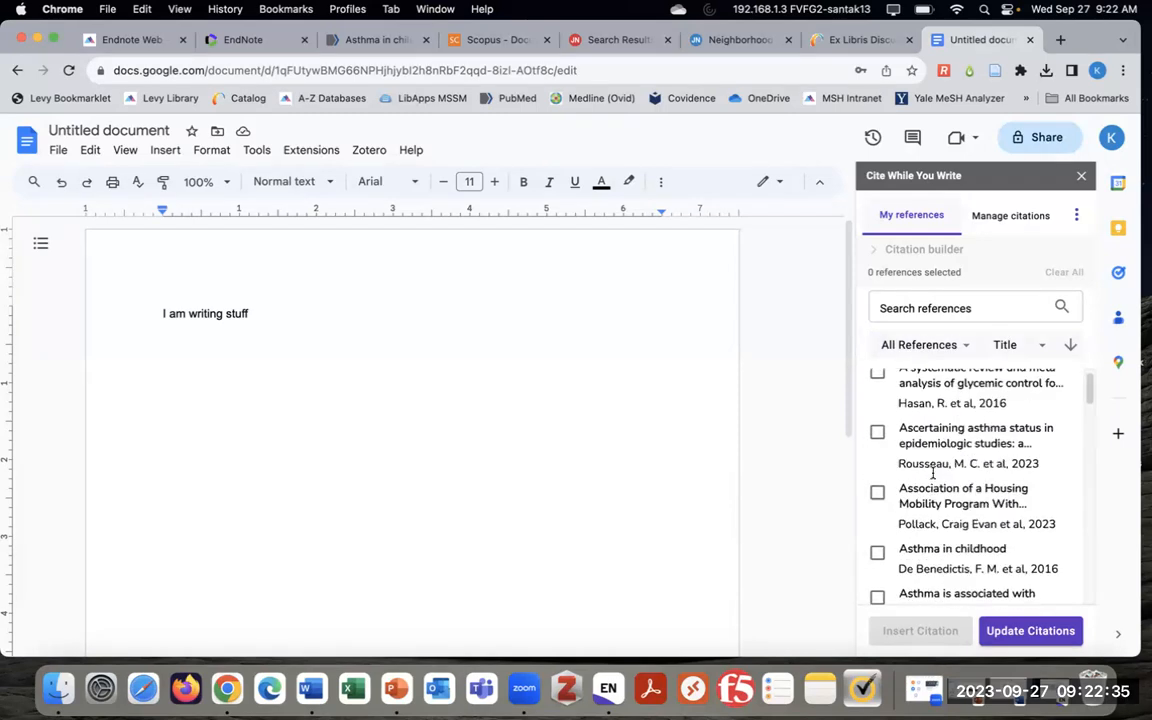
pyautogui.click(936, 347)
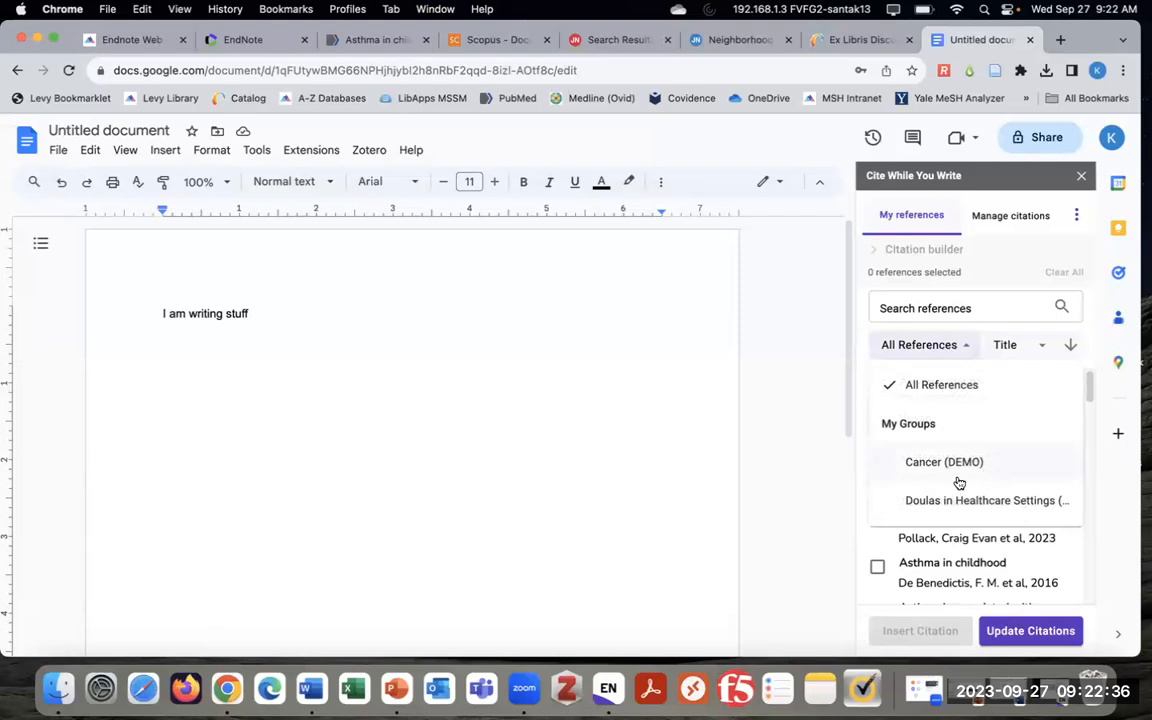
pyautogui.click(938, 385)
pyautogui.click(890, 345)
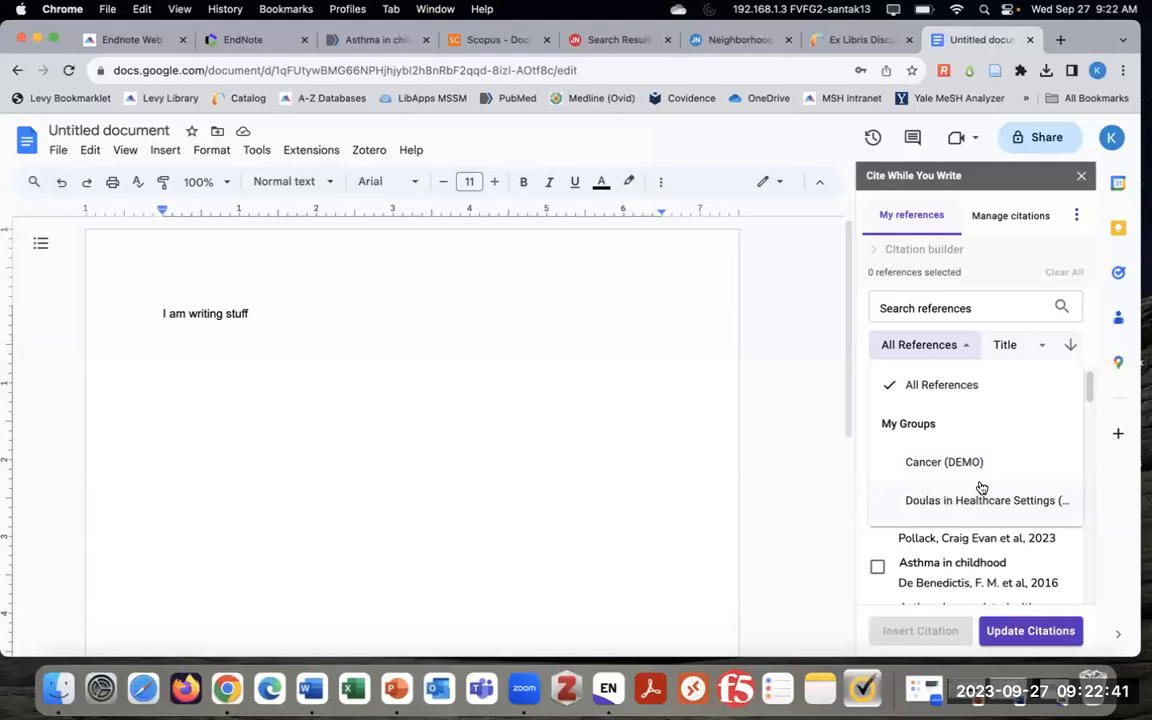
pyautogui.click(951, 345)
pyautogui.click(265, 311)
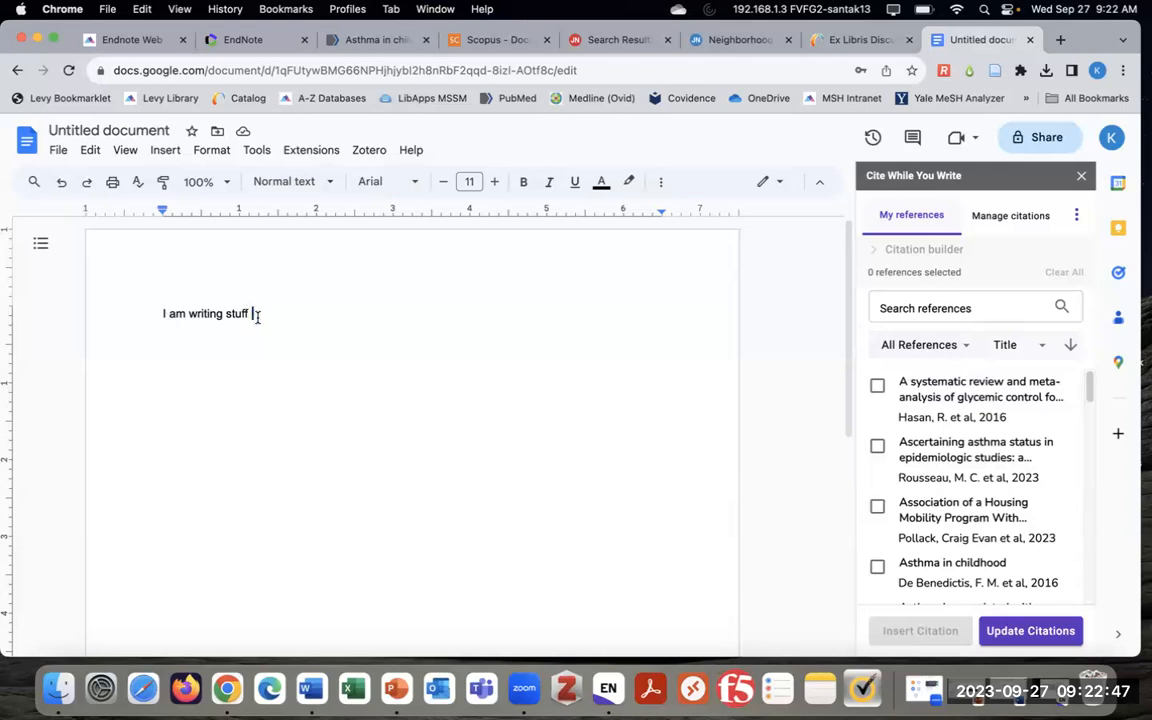
# Cite the Hasan et al. 2016 reference after the first sentence
pyautogui.click(878, 383)
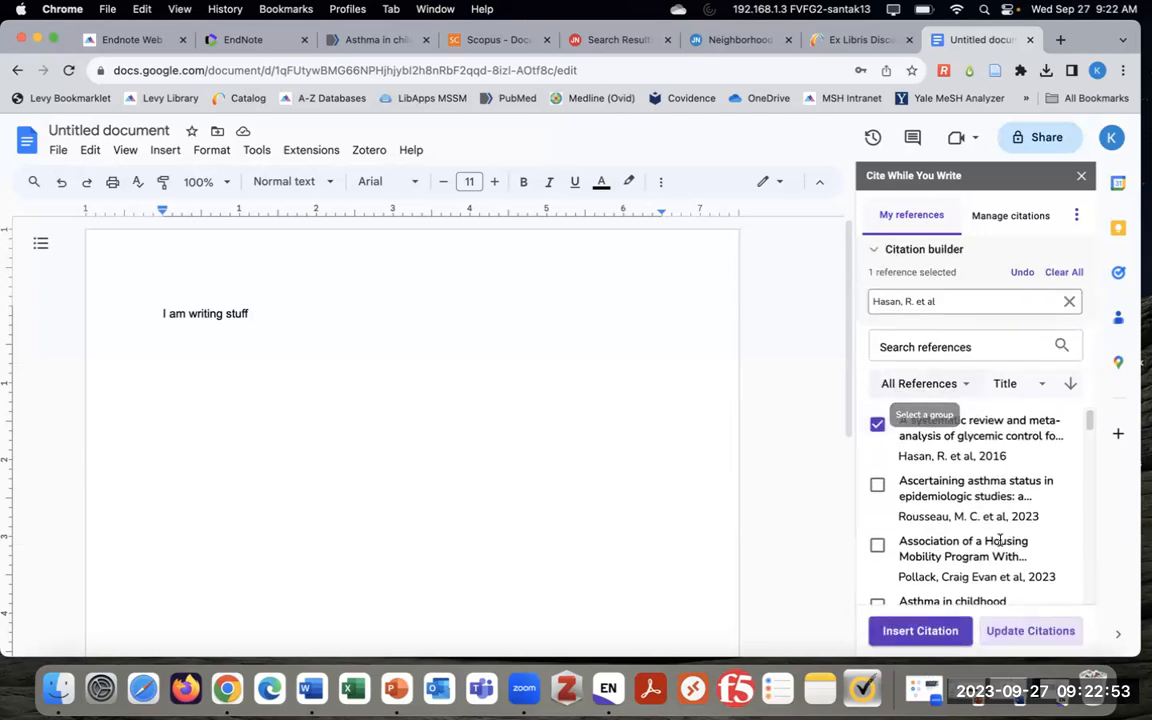
pyautogui.click(920, 633)
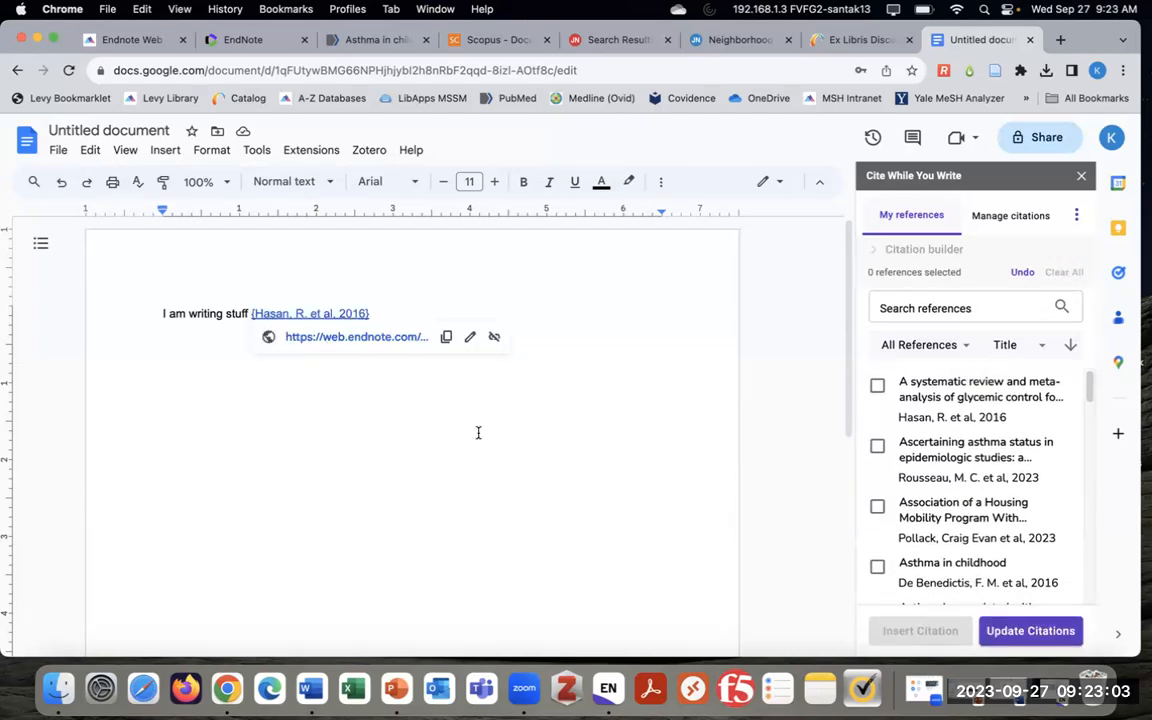
pyautogui.click(434, 311)
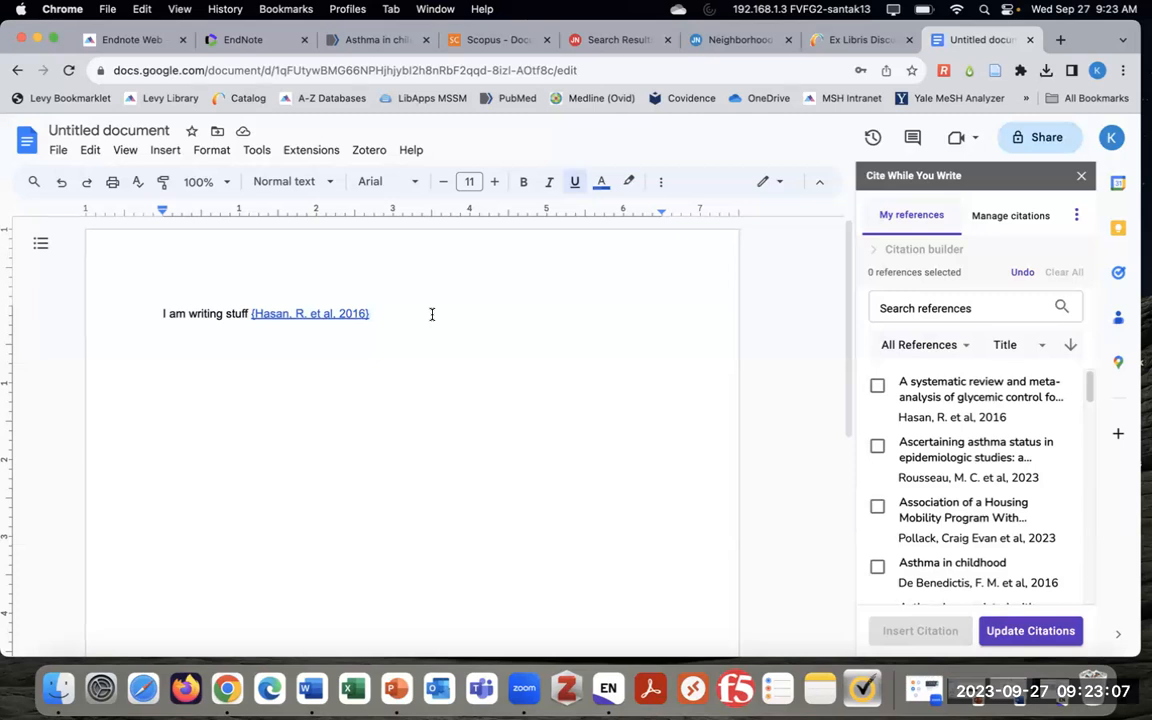
# Add the line 'I am write more stuff' and cite Rousseau et al. 2023 after it
pyautogui.press('Return')
pyautogui.write('I am write')
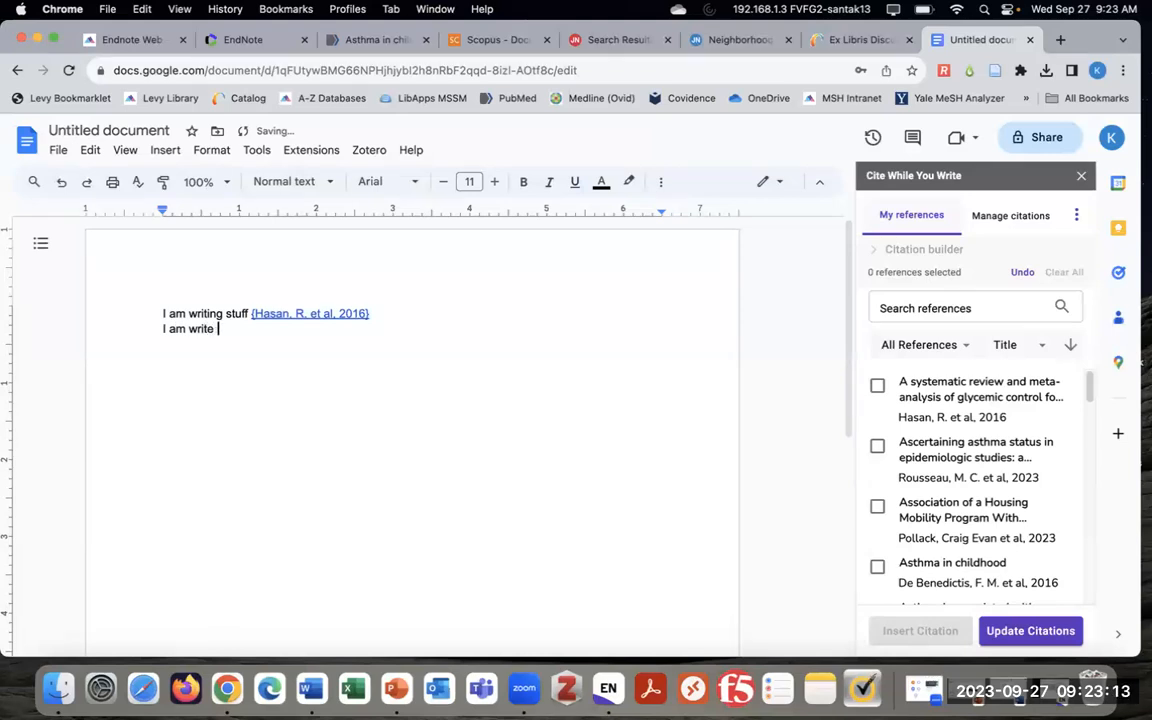
pyautogui.write(' more stuff')
pyautogui.click(880, 448)
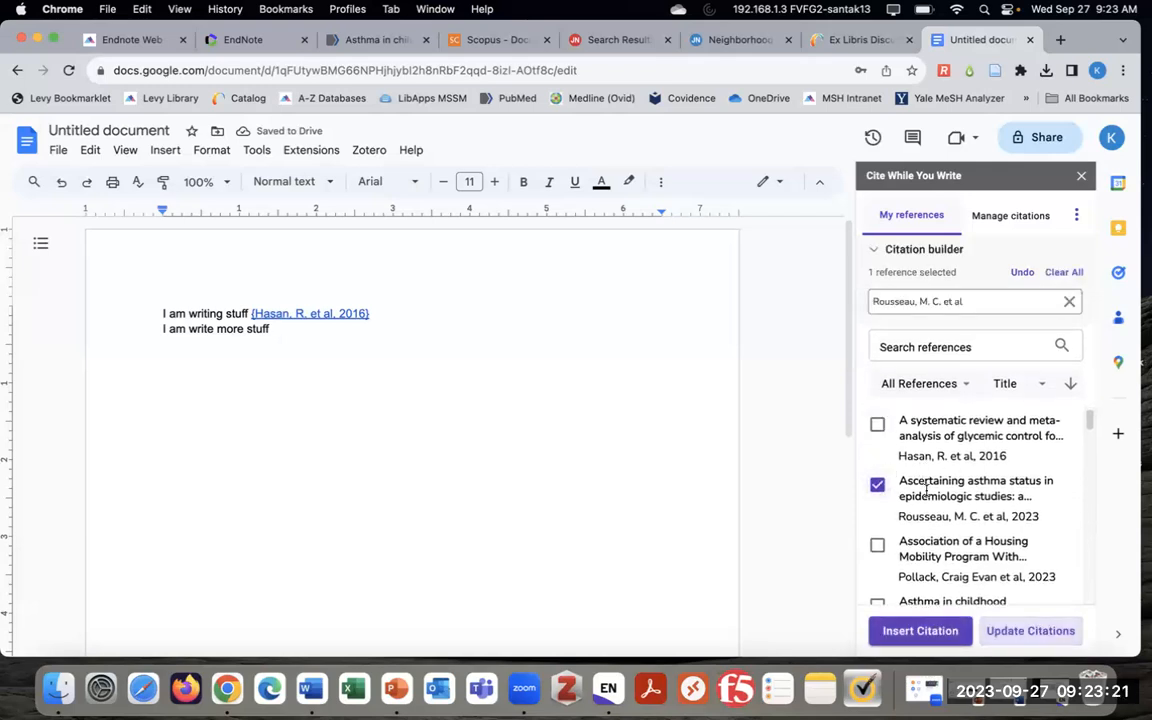
pyautogui.click(918, 631)
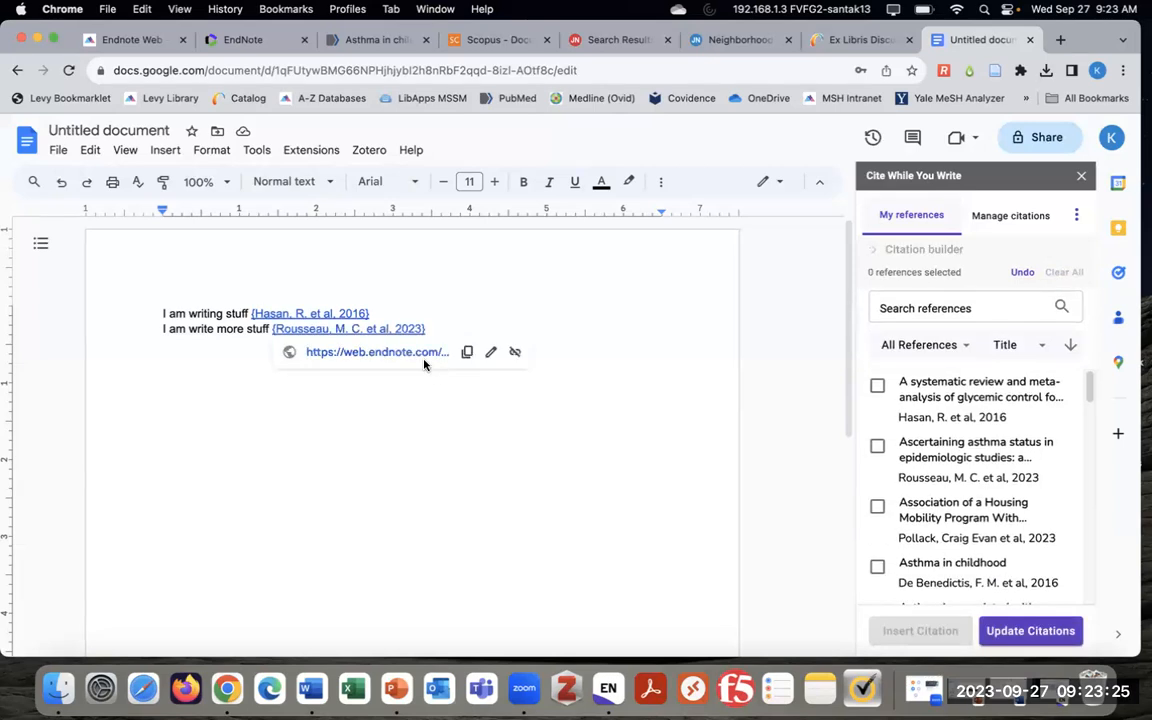
pyautogui.click(518, 328)
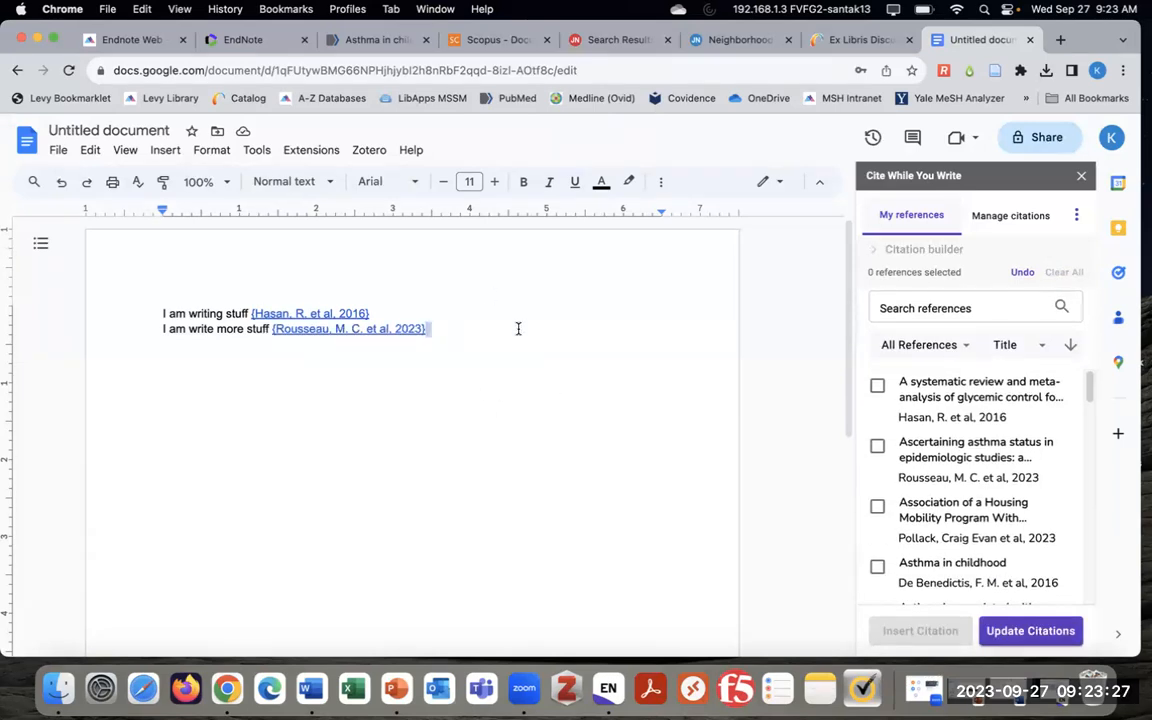
pyautogui.press('Return')
# Update citations so they read (Hasan et al., 2016) and (Rousseau et al., 2023), with a reference list below
pyautogui.click(1041, 636)
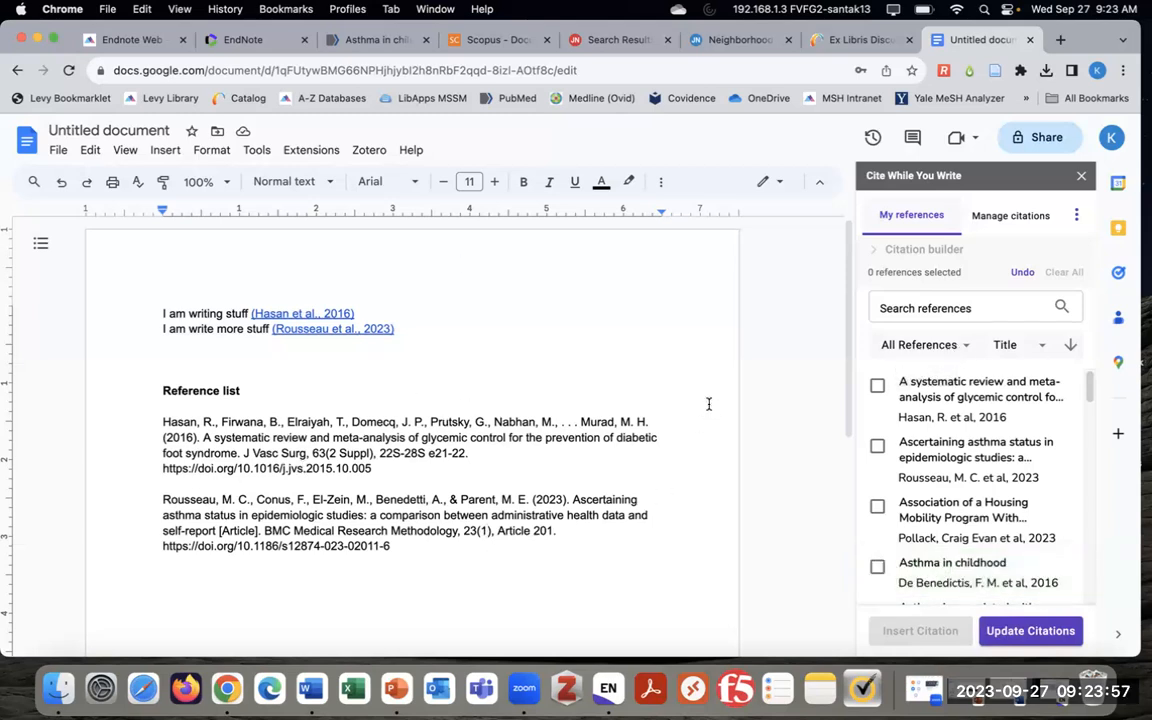
pyautogui.click(1078, 215)
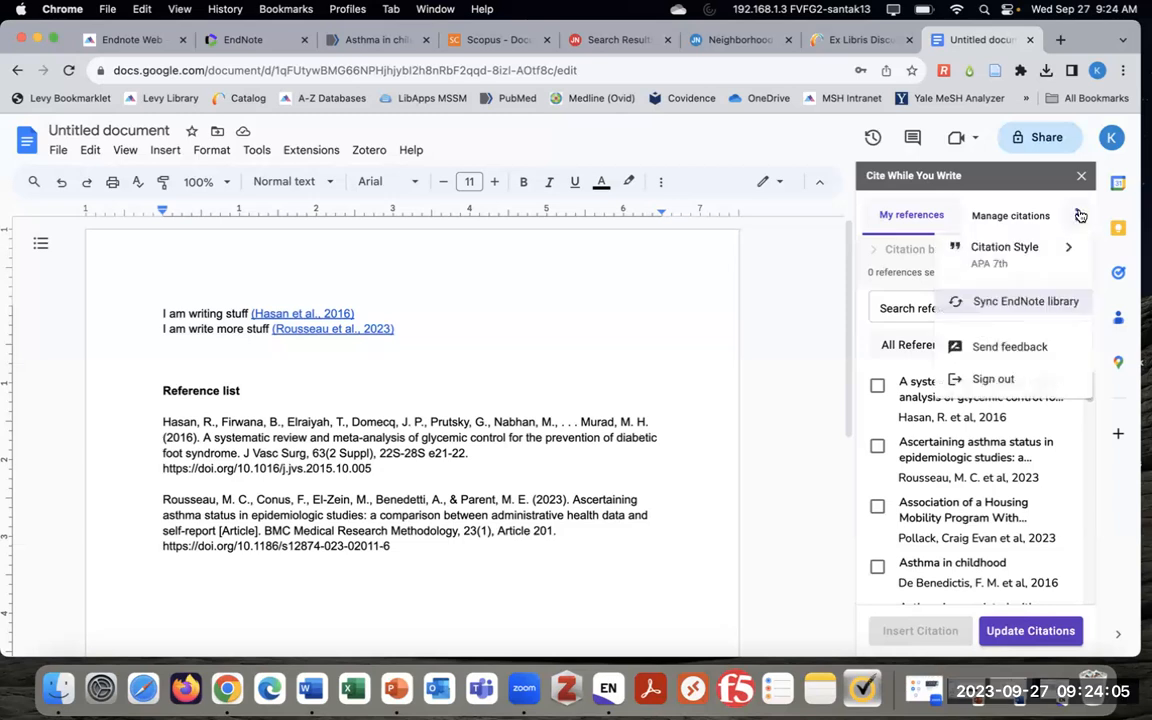
pyautogui.click(1001, 250)
pyautogui.scroll(-5, 940, 430)
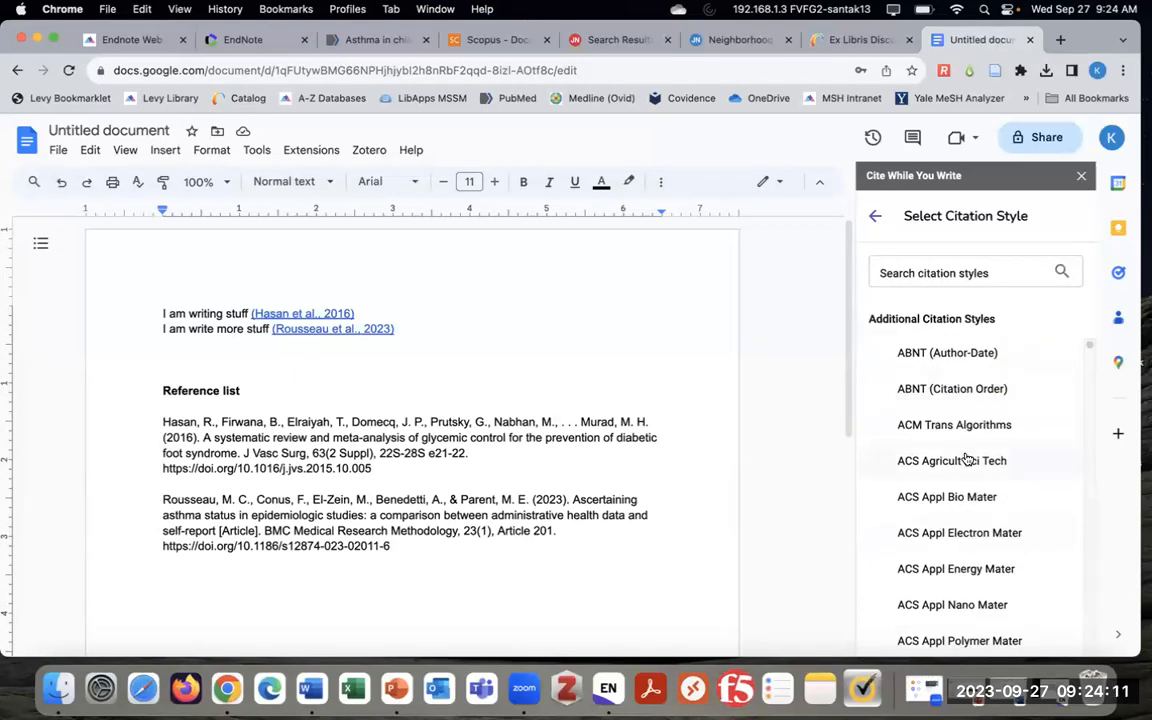
pyautogui.scroll(-3, 1003, 530)
pyautogui.scroll(-9, 1000, 570)
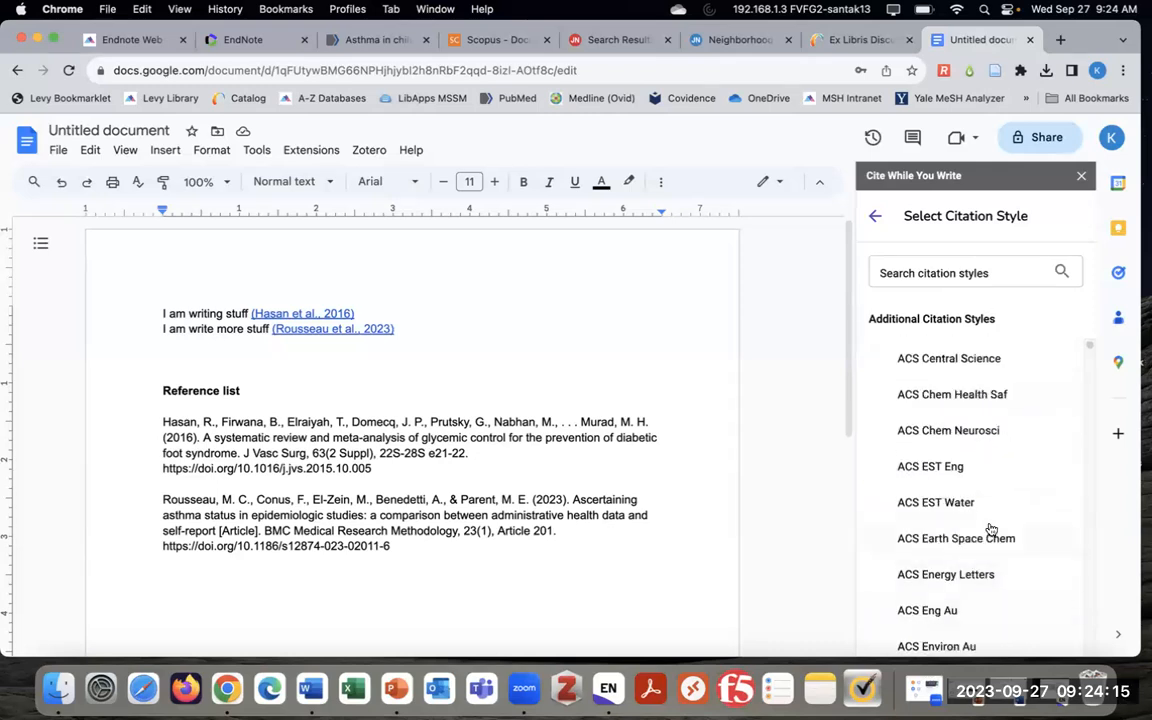
pyautogui.click(966, 274)
pyautogui.write('JAMA')
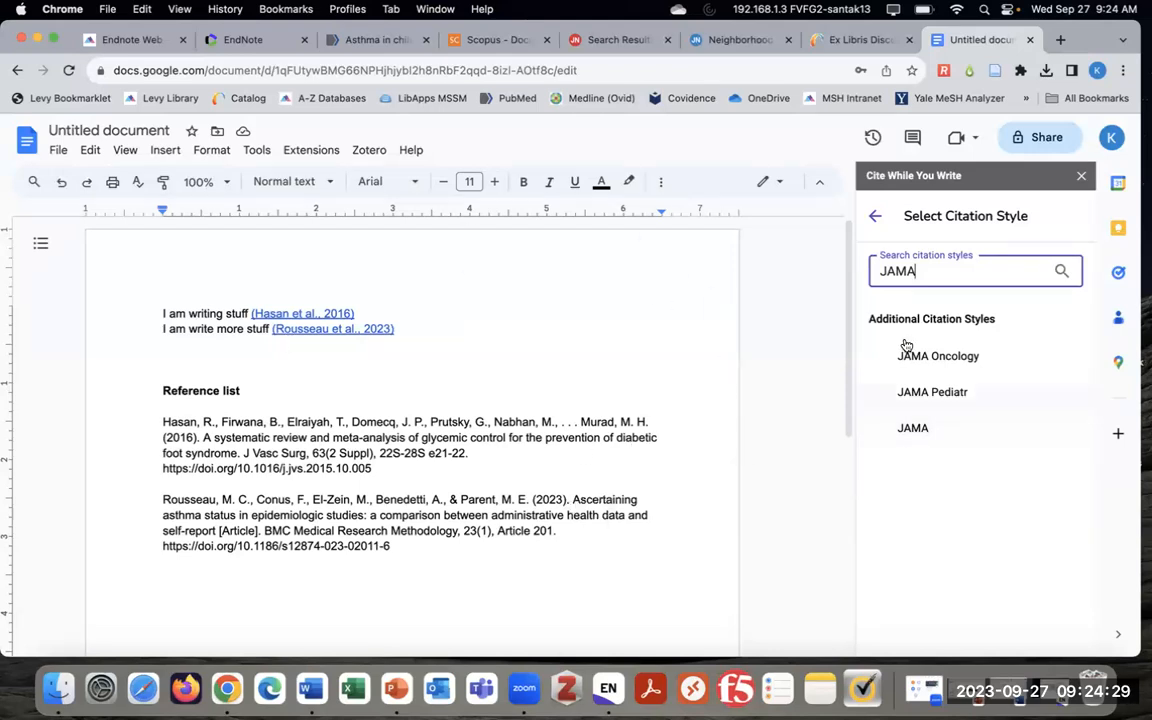
pyautogui.click(877, 219)
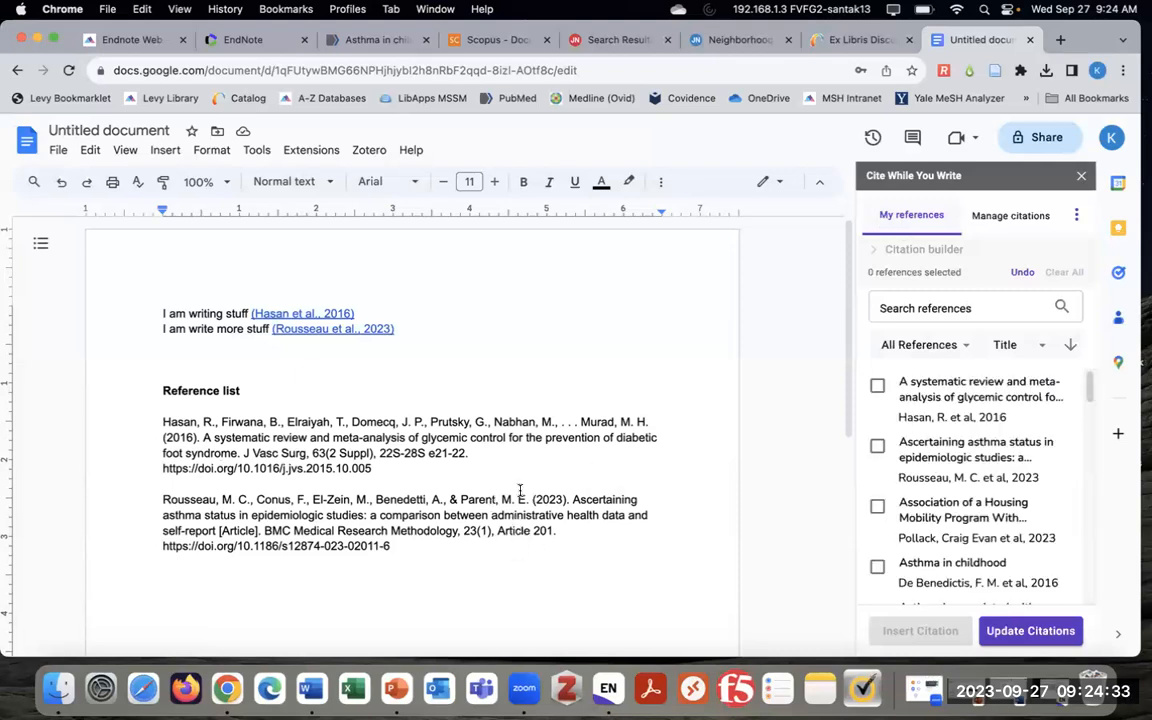
pyautogui.click(1008, 218)
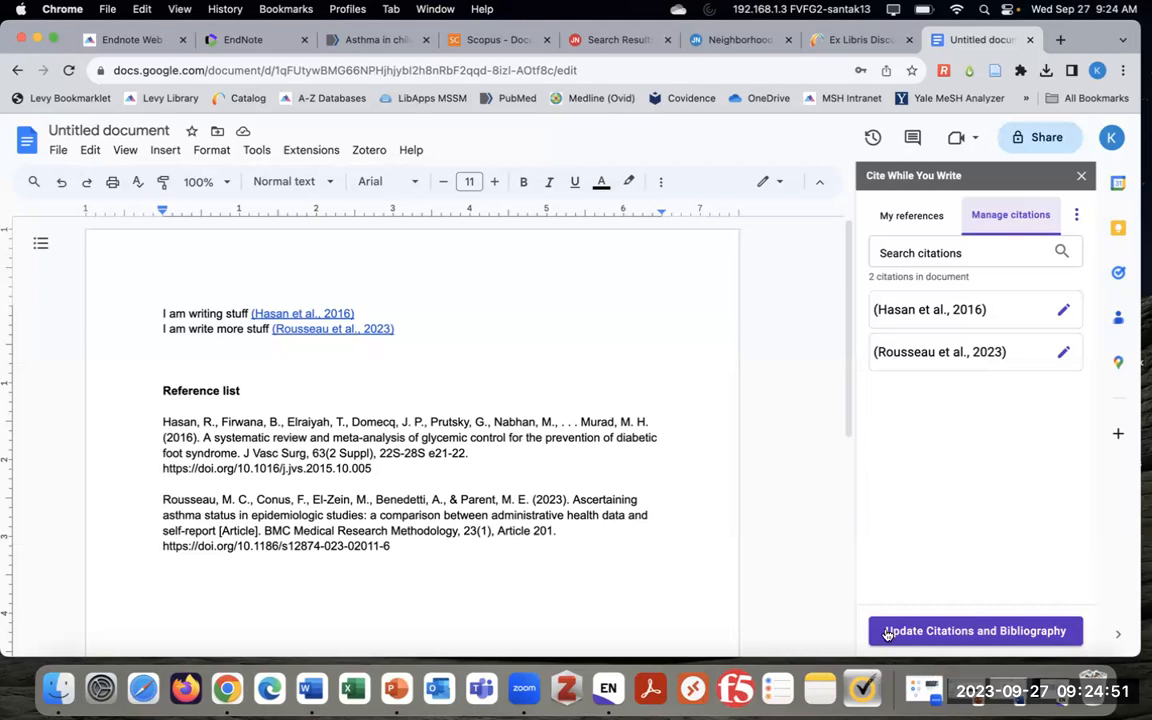
pyautogui.scroll(-2, 464, 516)
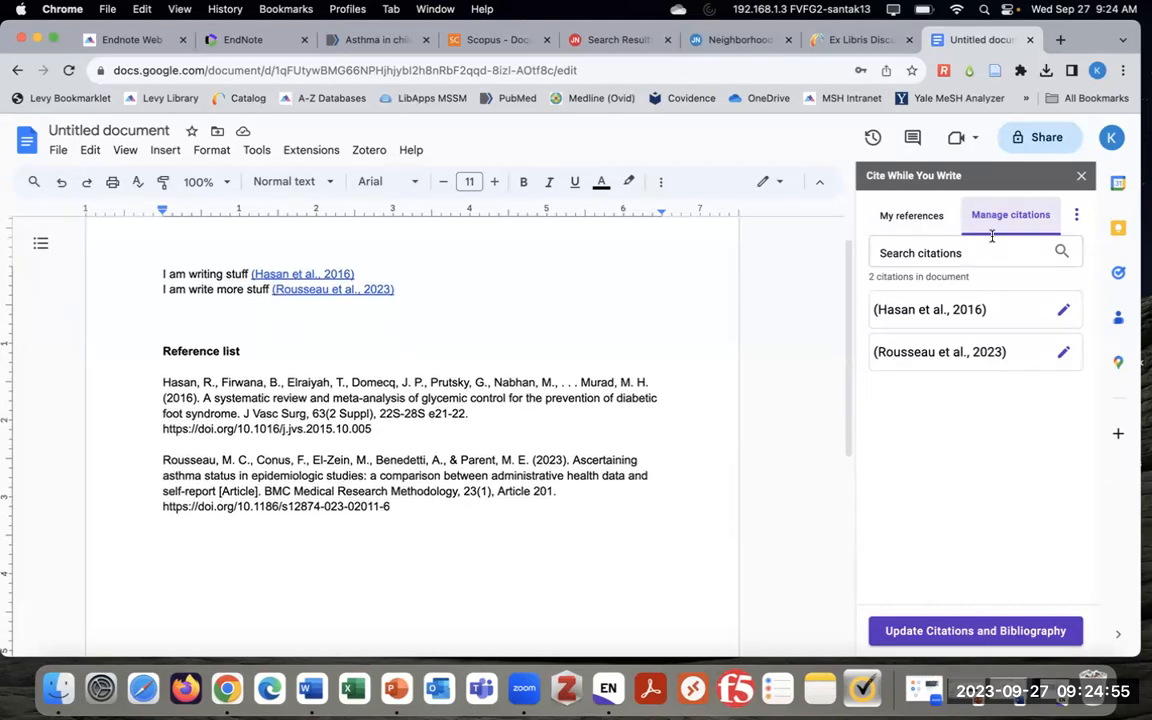
pyautogui.click(912, 216)
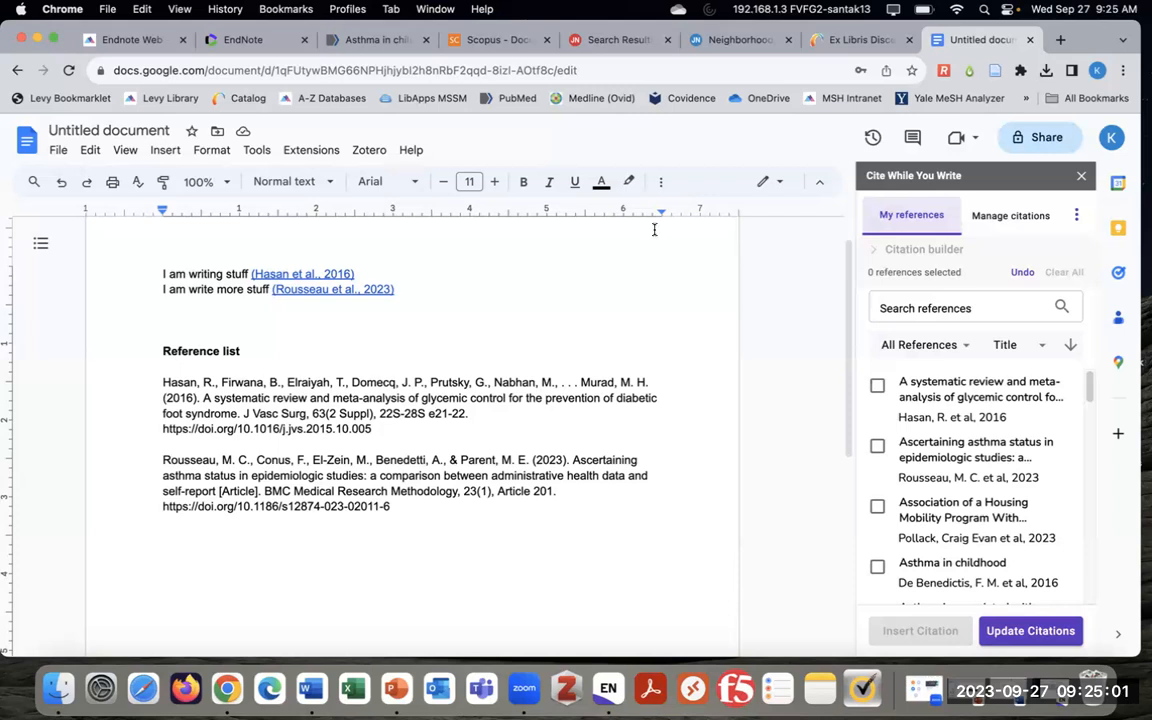
pyautogui.scroll(2, 676, 402)
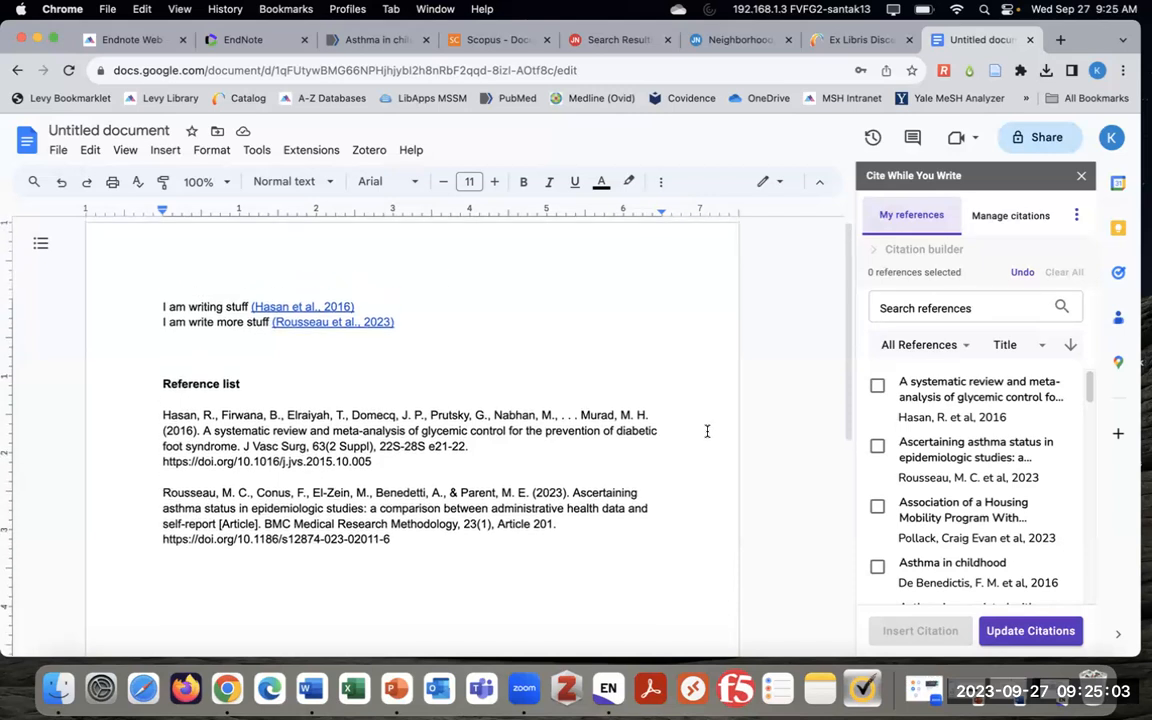
pyautogui.click(406, 372)
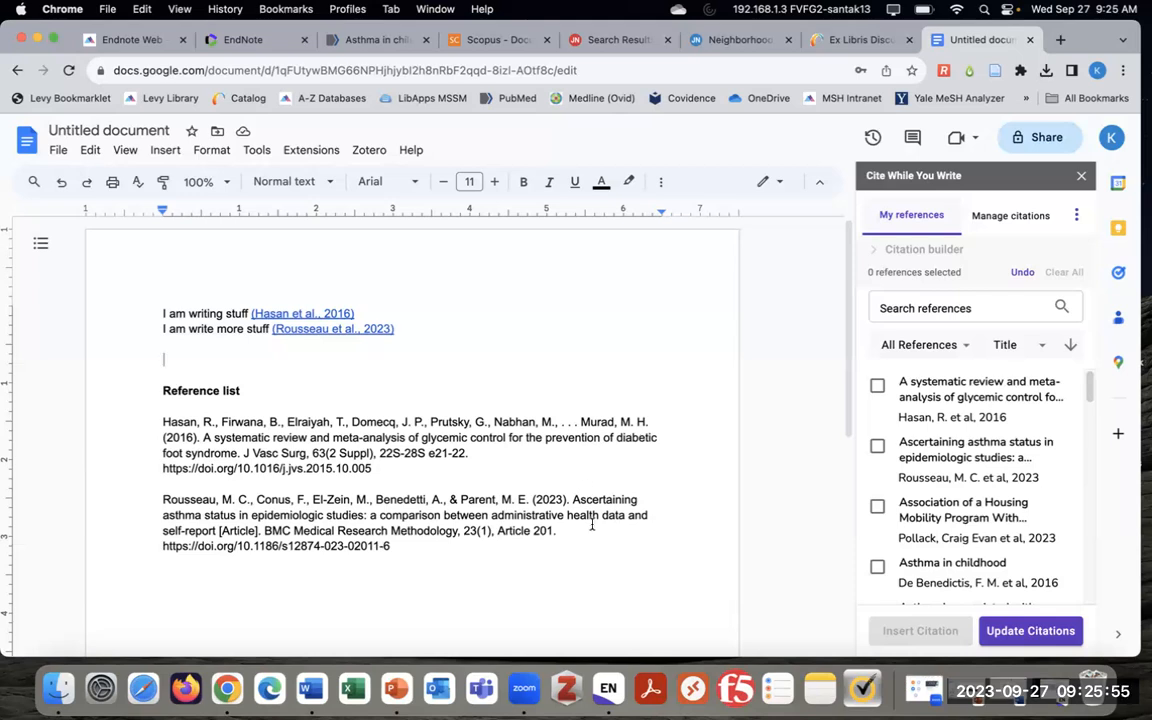
# Present slide 10, 'Tip #1: Backing Up Your Library', as a slideshow in PowerPoint
pyautogui.click(405, 686)
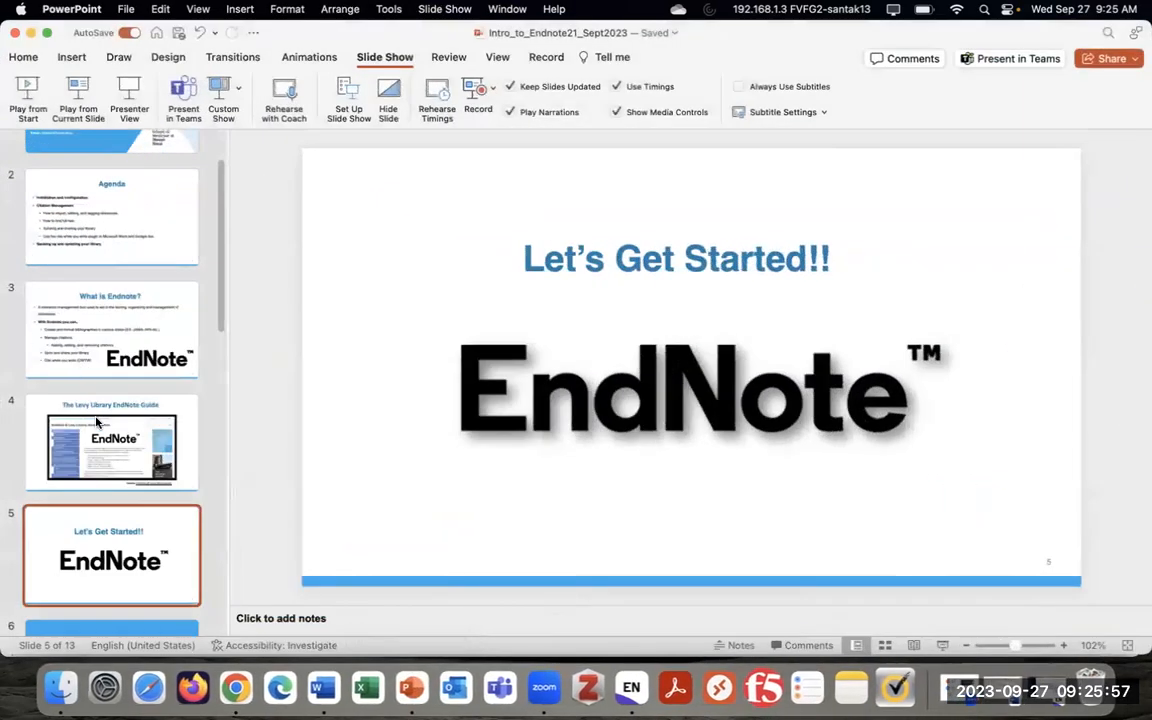
pyautogui.scroll(-10, 130, 443)
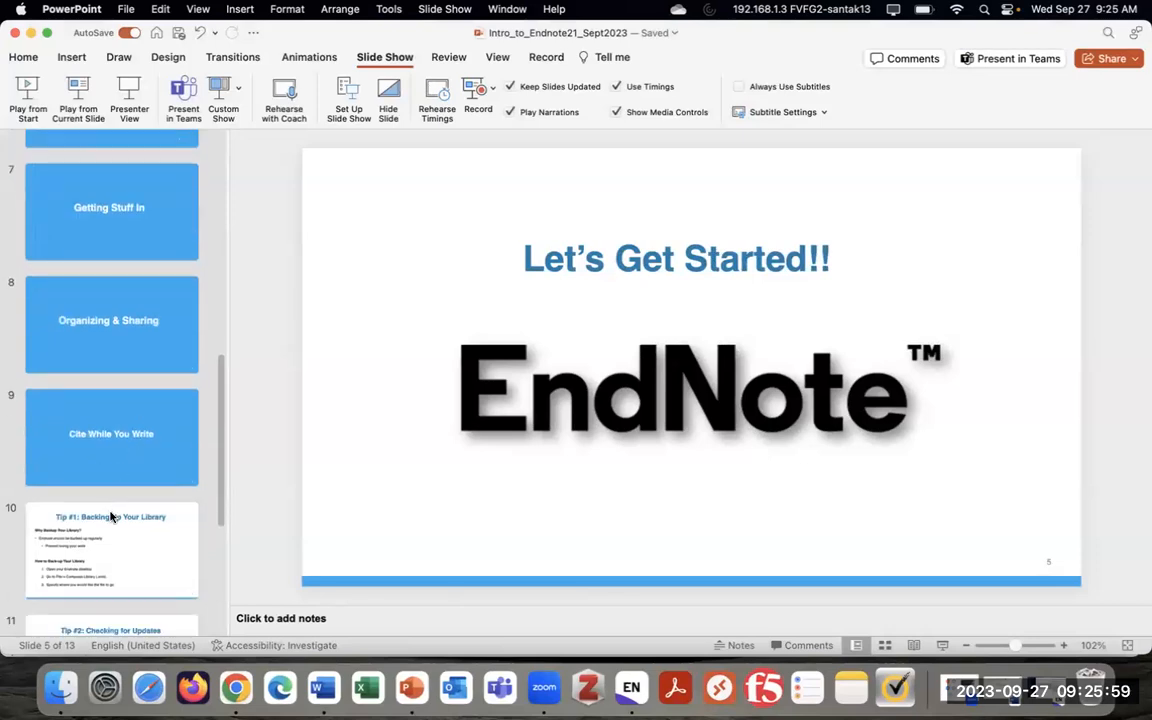
pyautogui.click(101, 467)
pyautogui.click(80, 95)
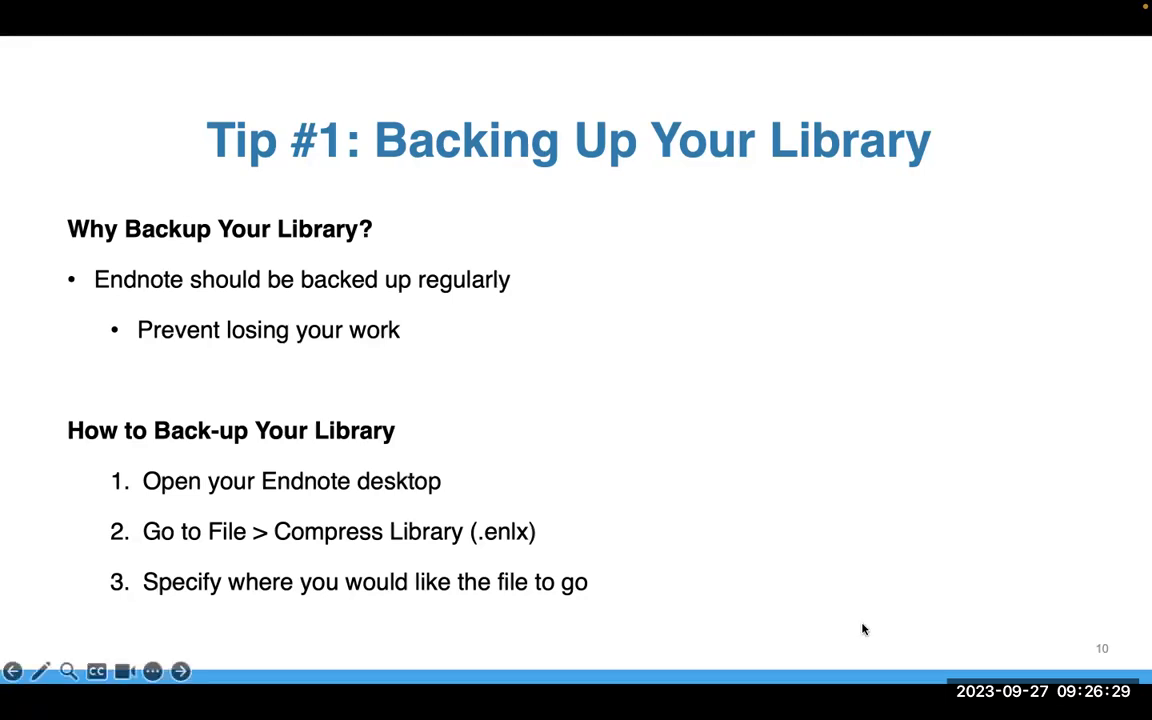
# End the slideshow and select the Chen 2024 record in the EndNote 21 library
pyautogui.press('Escape')
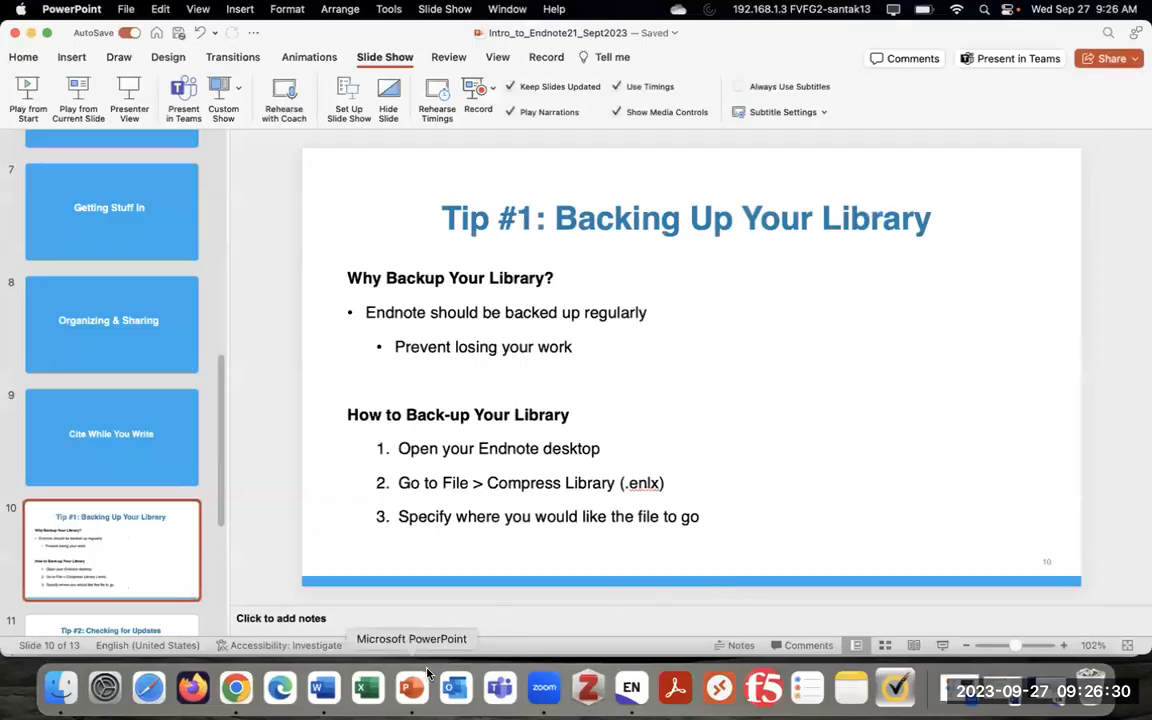
pyautogui.click(631, 686)
pyautogui.click(408, 255)
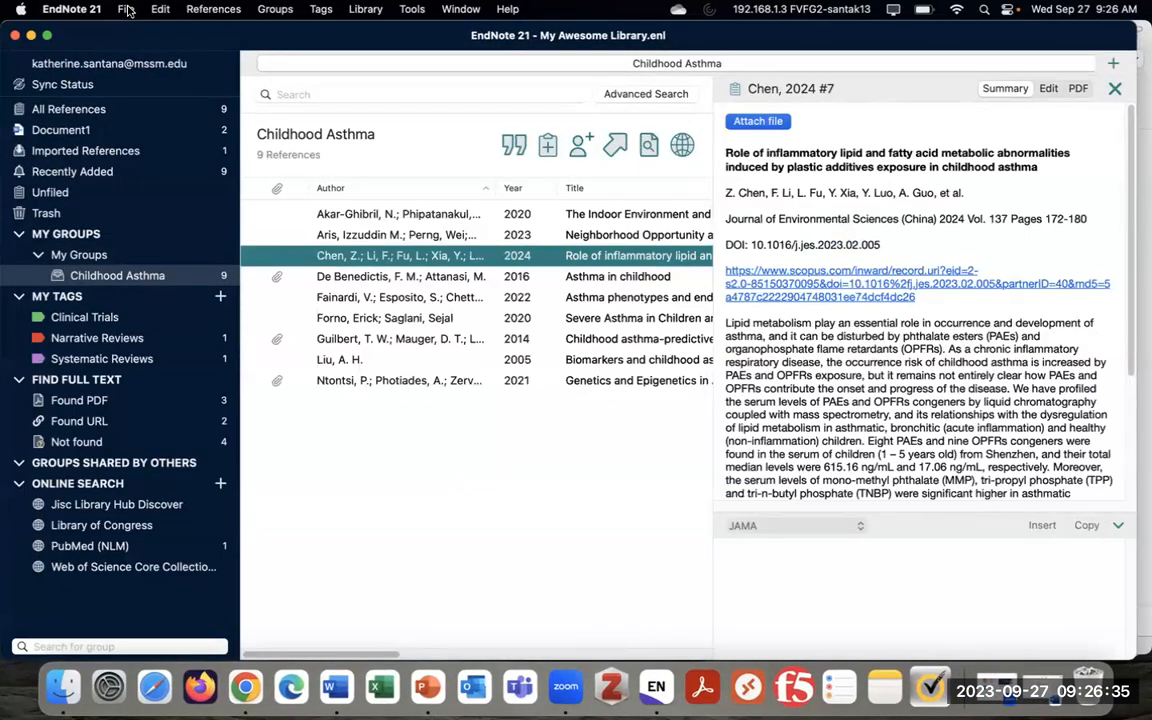
# Check EndNote's Compress Library option in the File menu, then present slide 11, 'Tip #2: Checking for Updates'
pyautogui.click(125, 9)
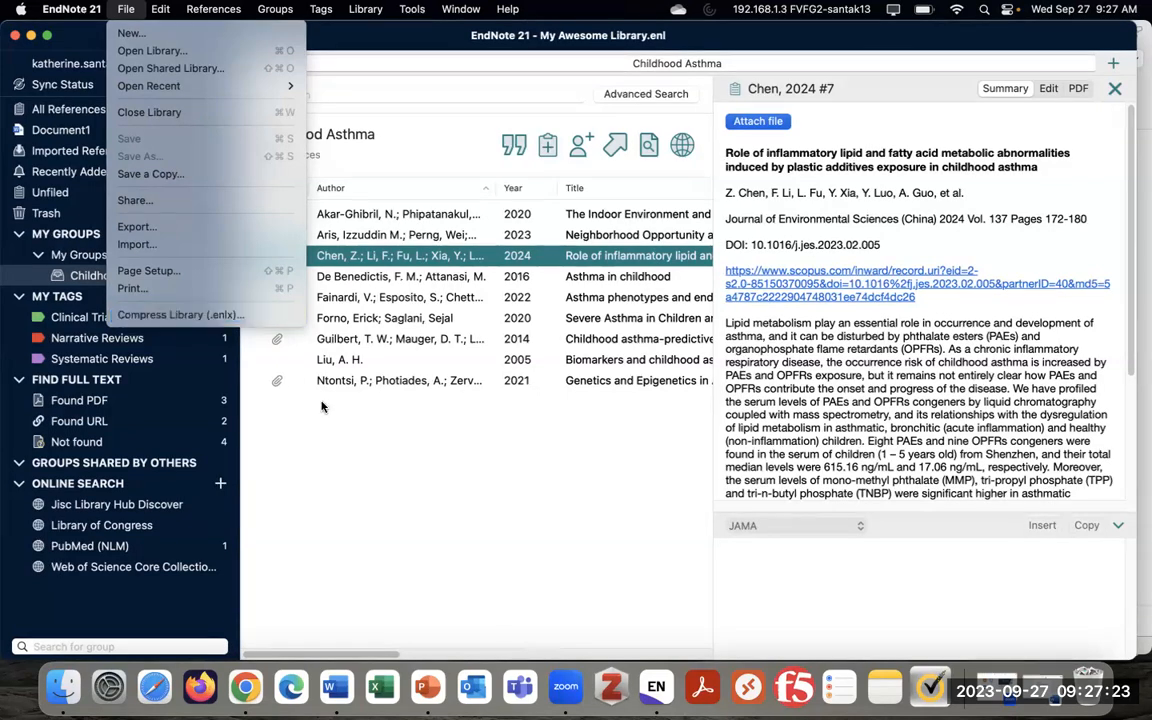
pyautogui.click(380, 426)
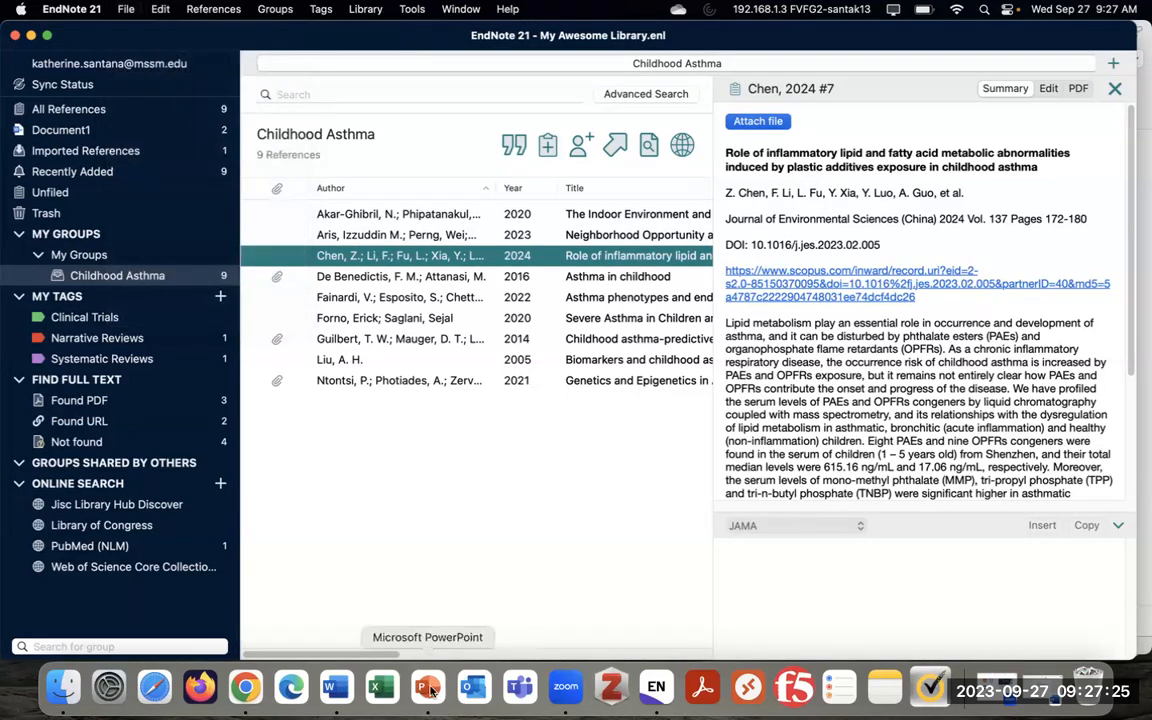
pyautogui.click(427, 686)
pyautogui.scroll(-1, 147, 509)
pyautogui.click(135, 595)
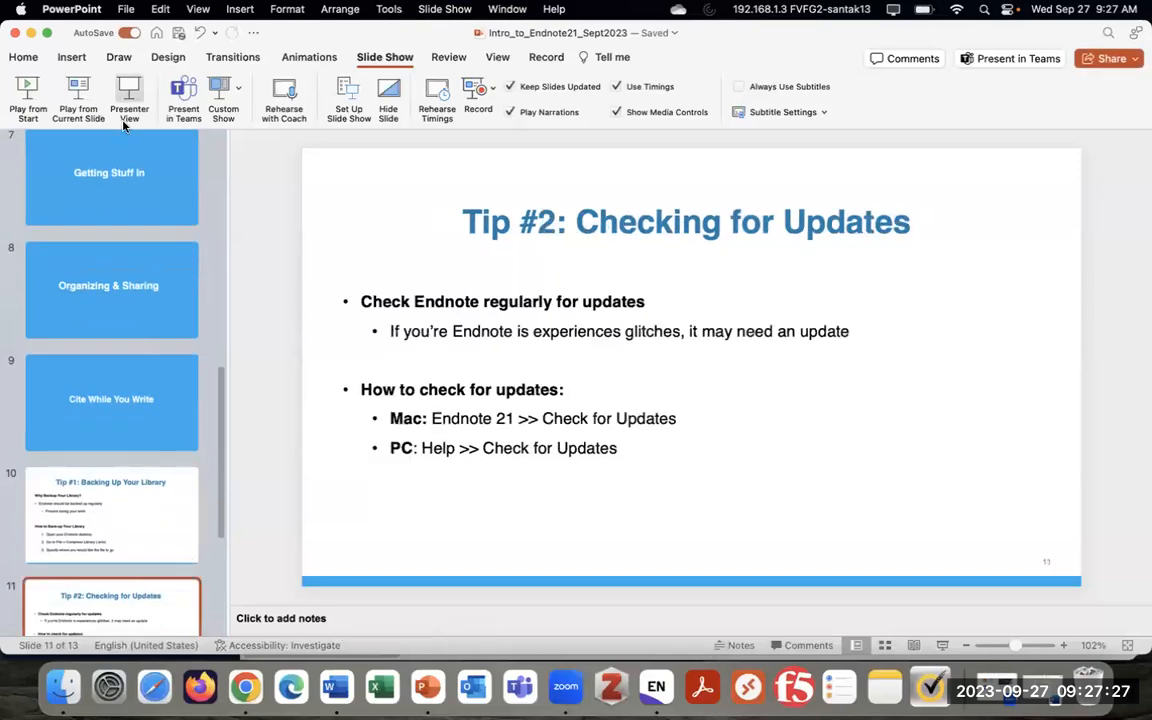
pyautogui.click(78, 93)
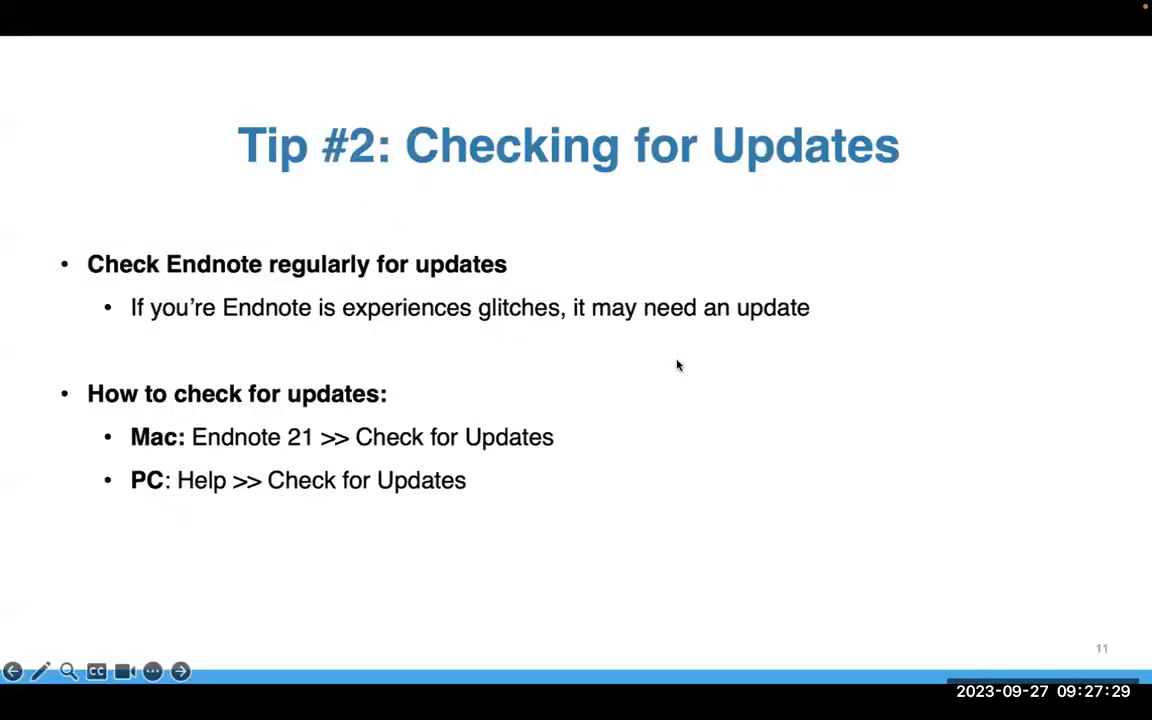